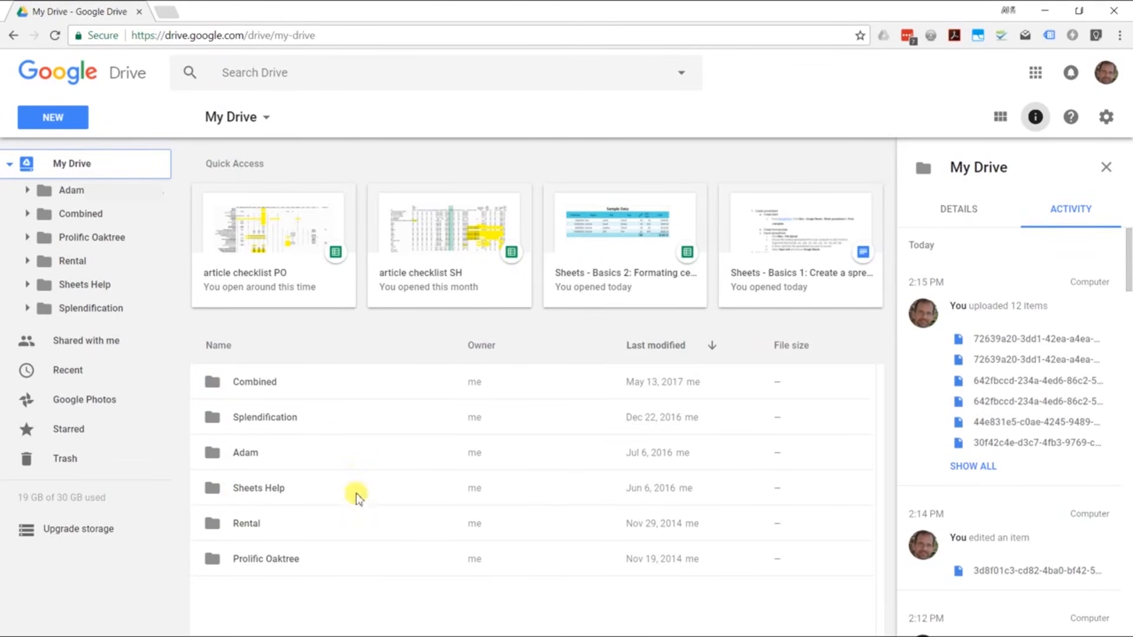
Step: Create a new blank Google Sheets spreadsheet from the My Drive context menu
right_click(278, 606)
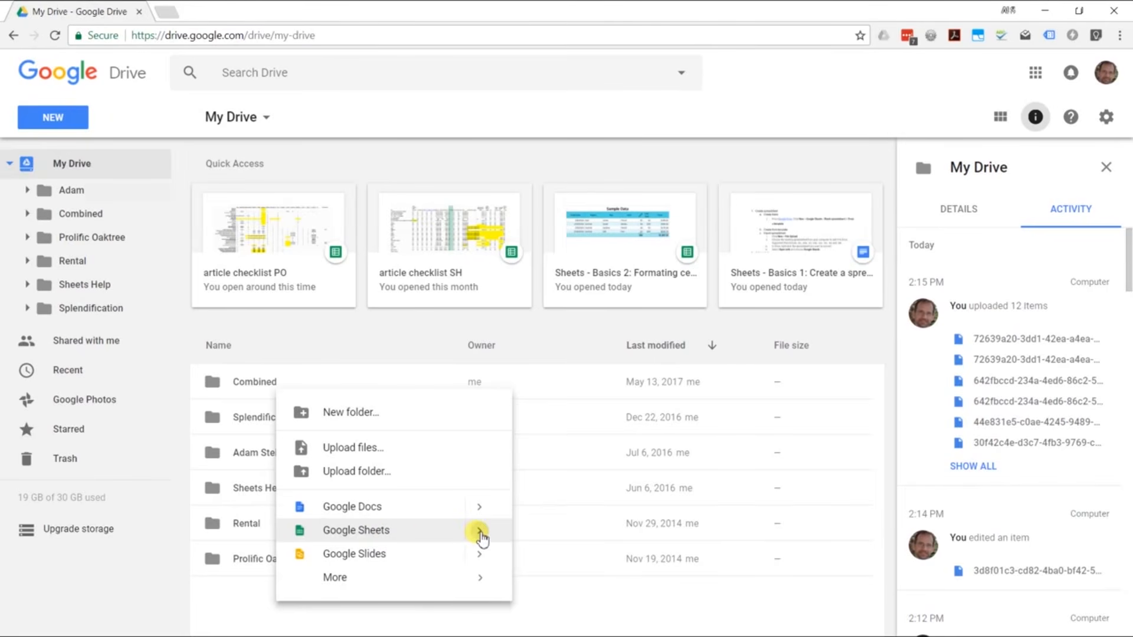
mouse_move(479, 534)
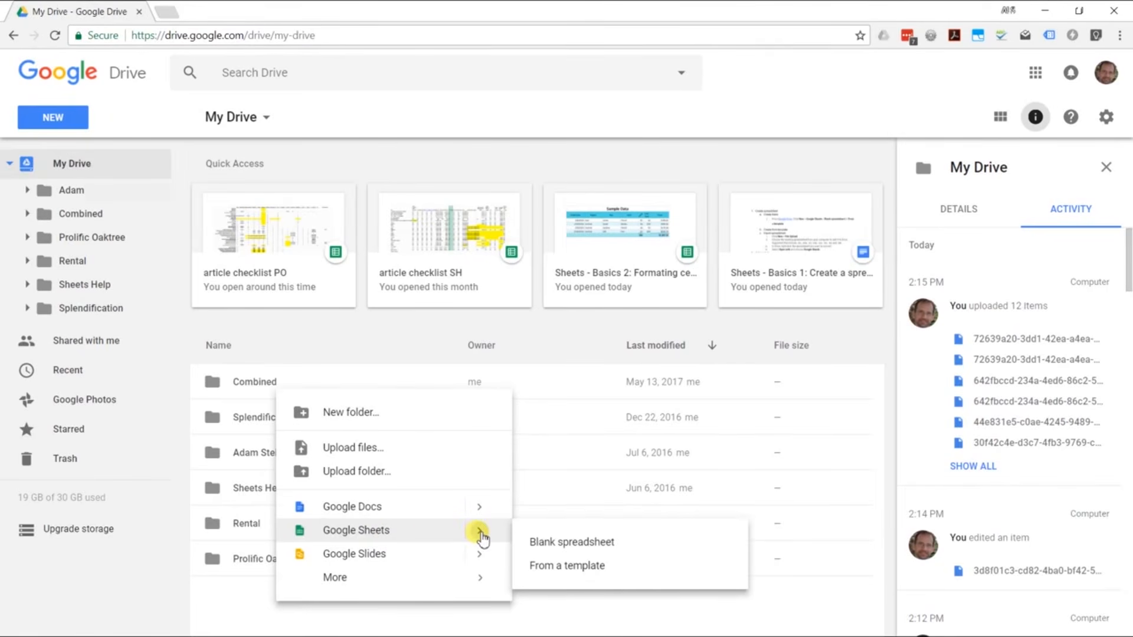
click(565, 550)
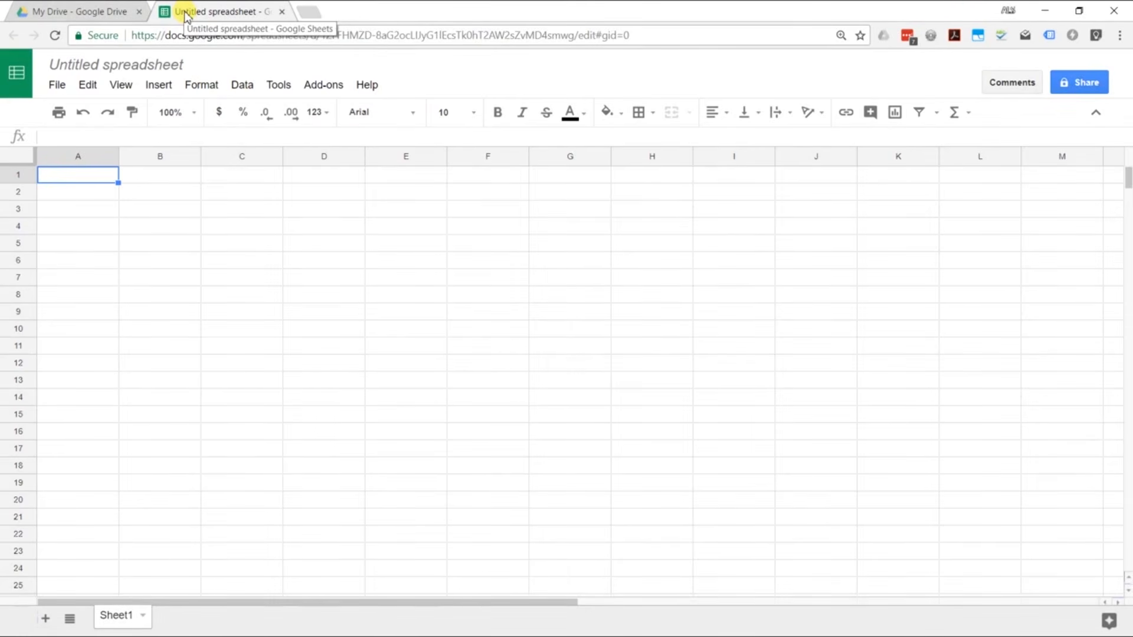
Step: Rename the untitled spreadsheet to 'Inventory'
click(186, 64)
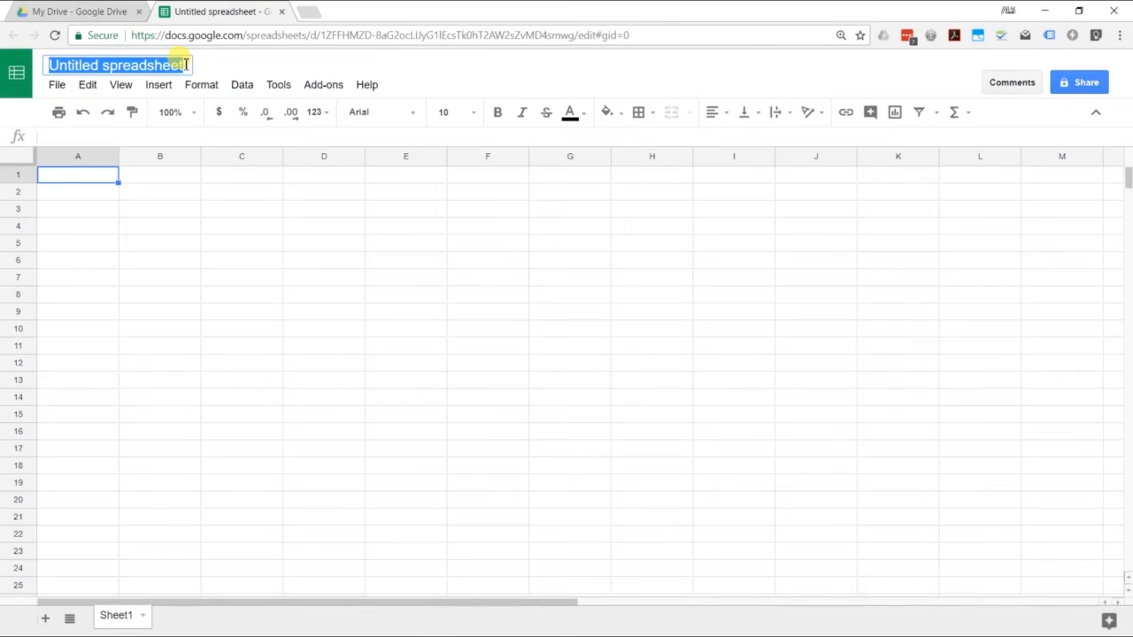
text(I)
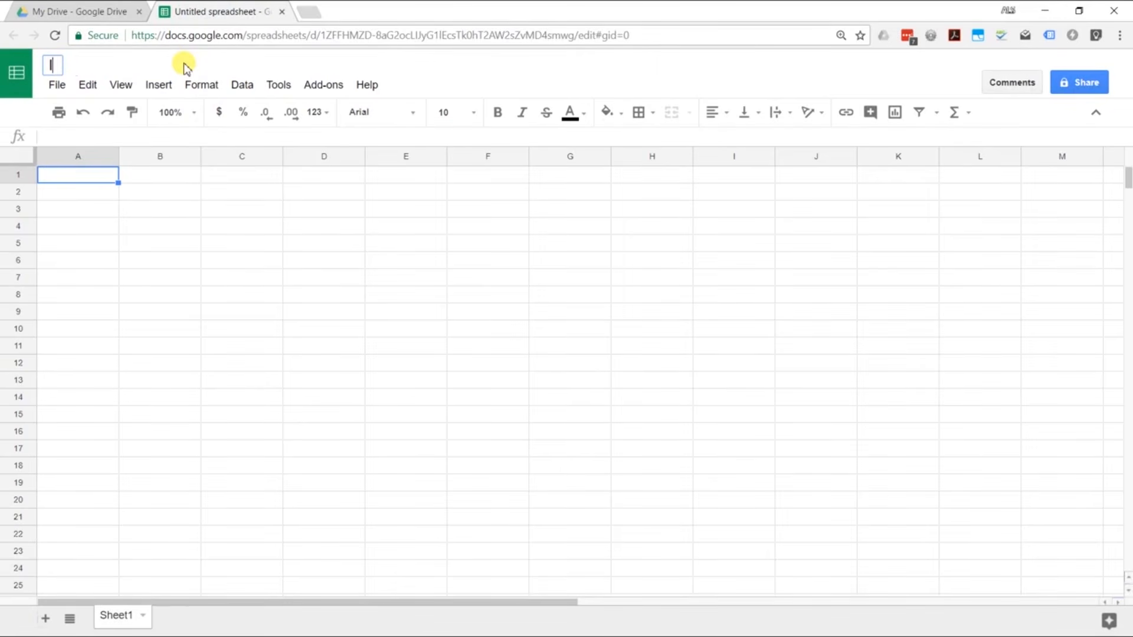
text(nventory)
key(Return)
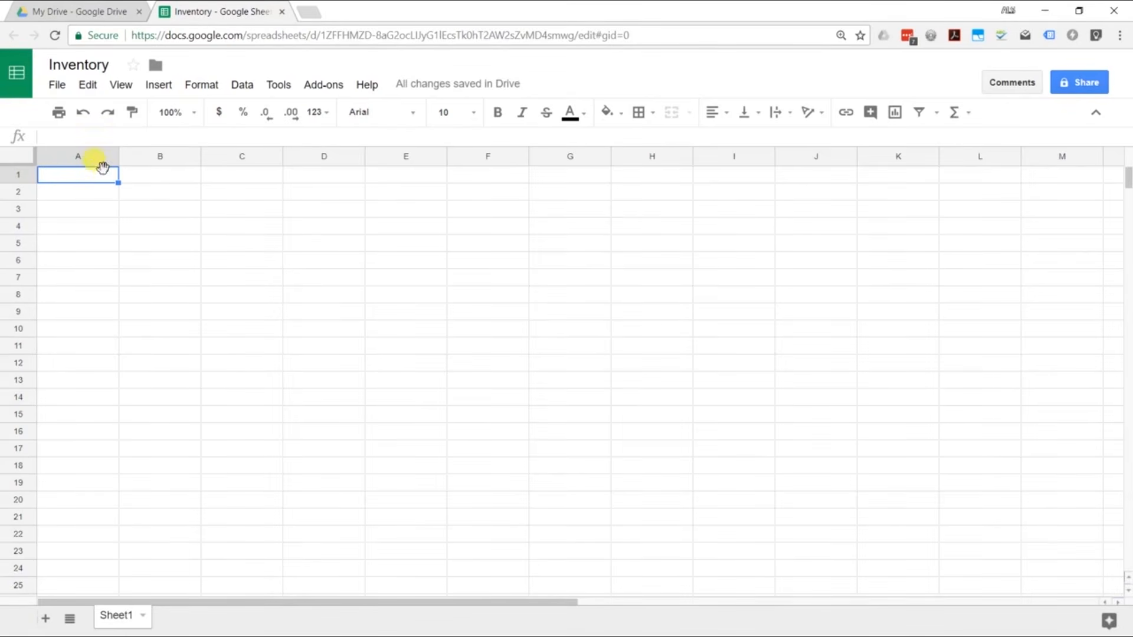
Step: Enter the header Amount in A1 and the values 3, 4 and 3 in A2:A4
double_click(47, 178)
text(Amount)
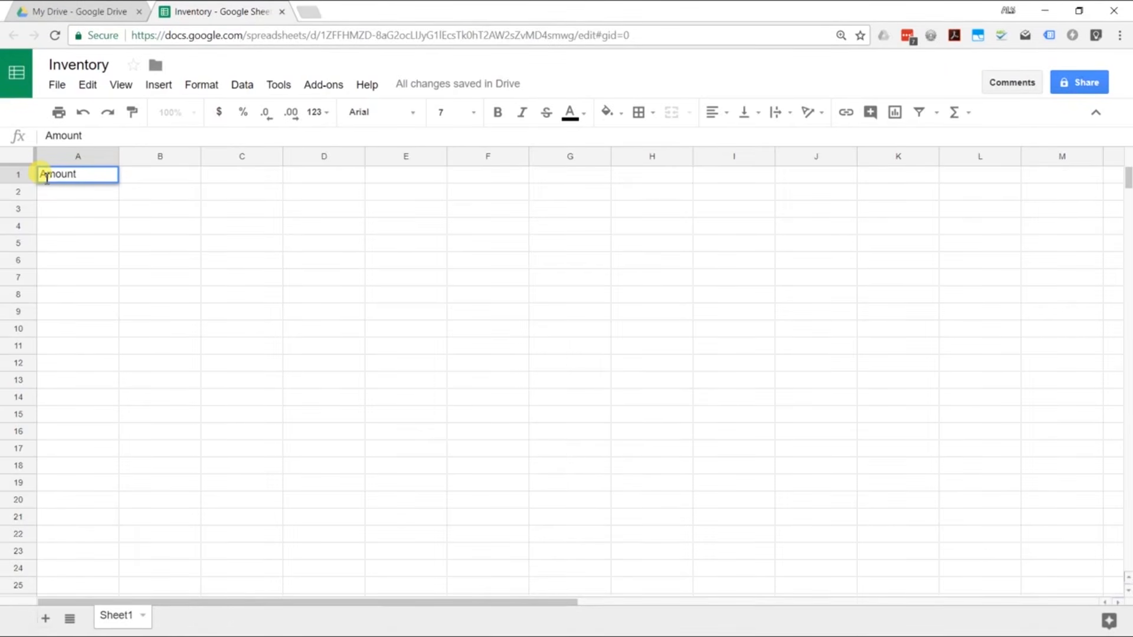
key(Return)
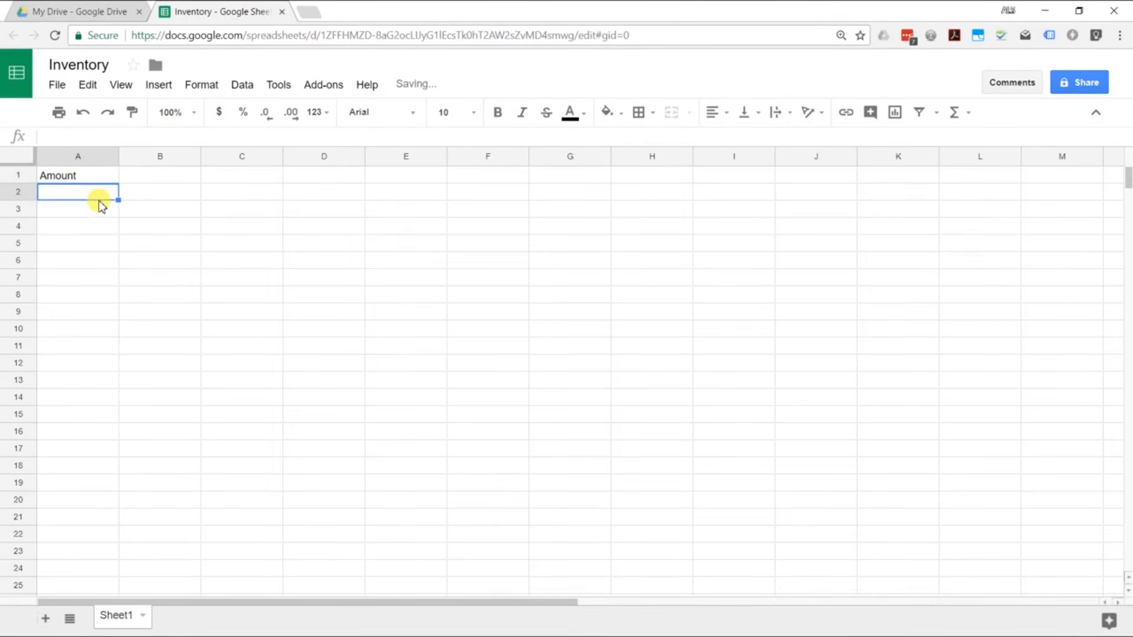
text(3)
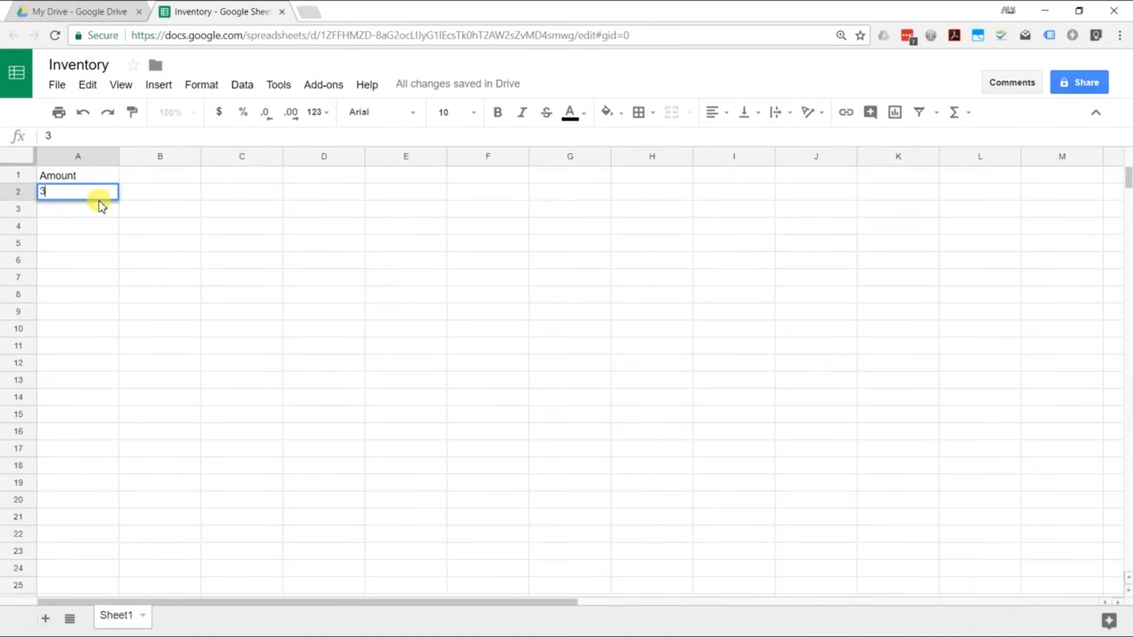
key(Return)
text(4)
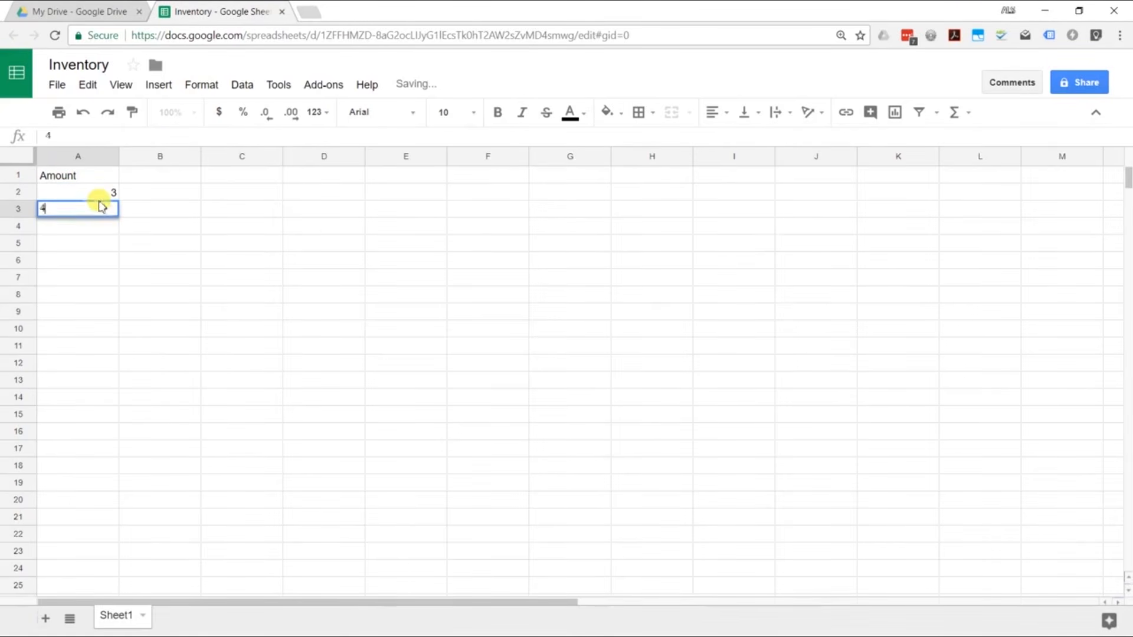
key(Return)
text(3)
key(Return)
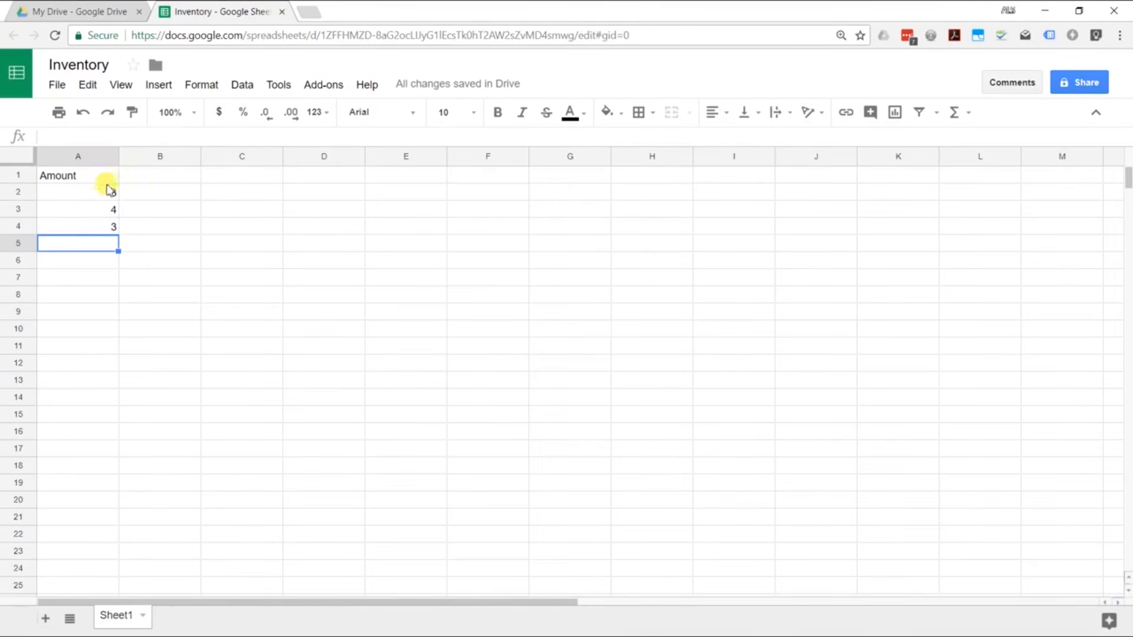
Step: Insert a SUM of a2:a4 into A5 so it shows 10, leaving A6 active
click(158, 85)
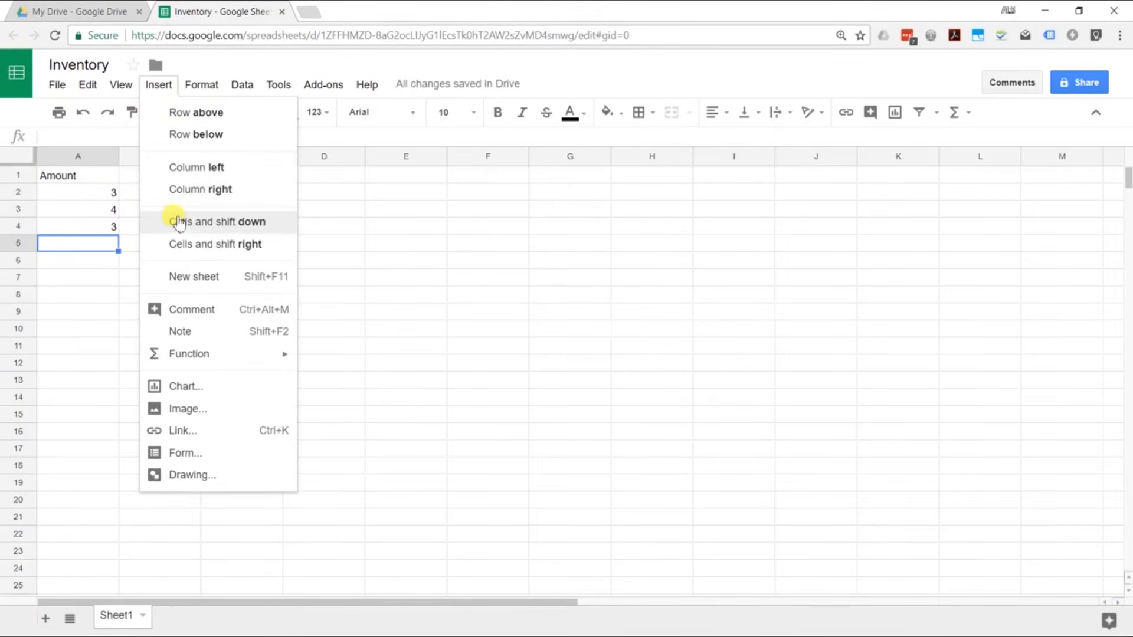
mouse_move(203, 355)
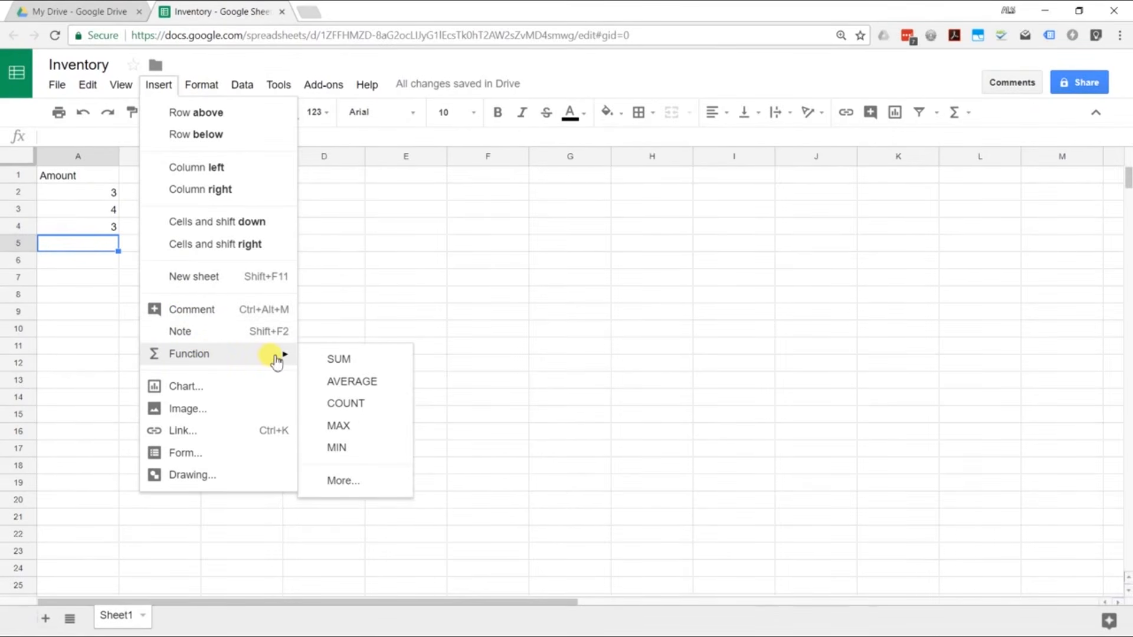
click(333, 360)
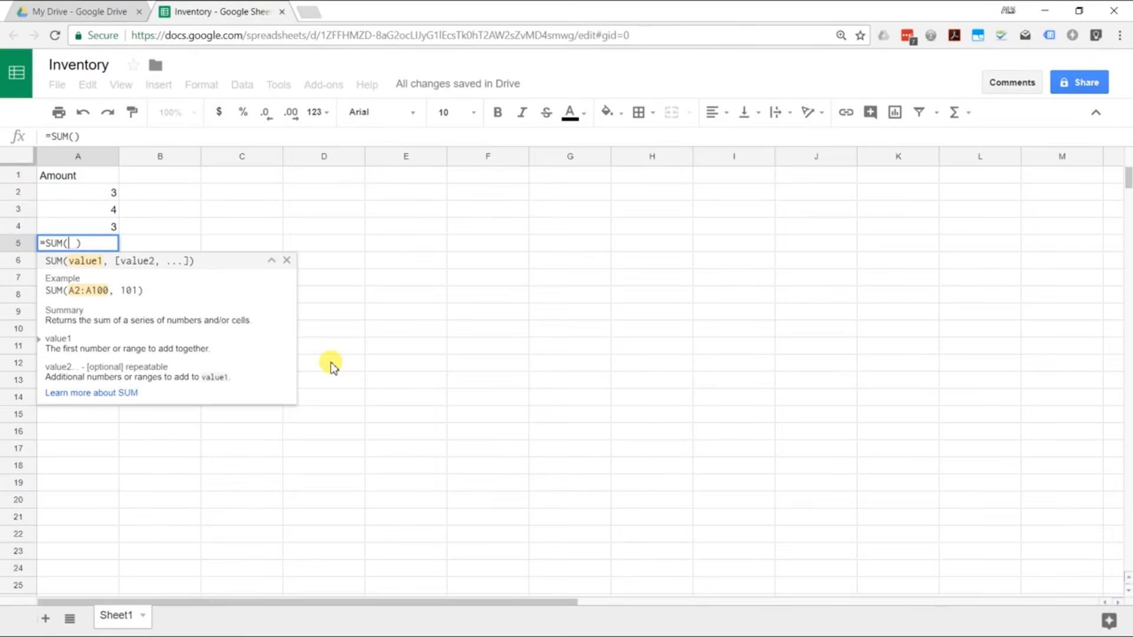
text(a2)
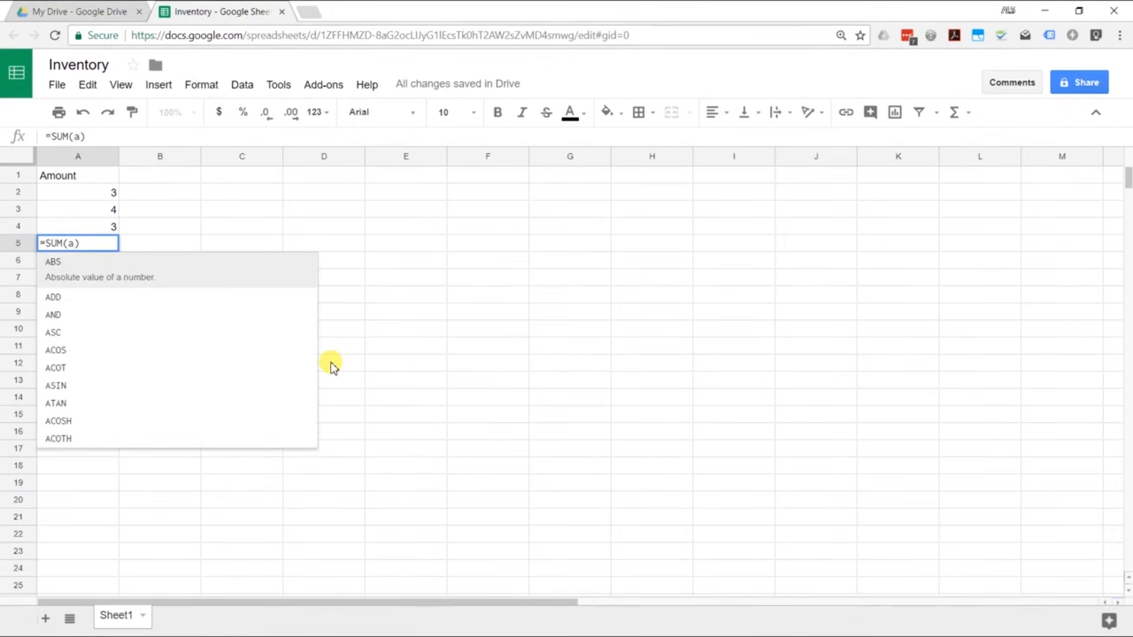
text(:a)
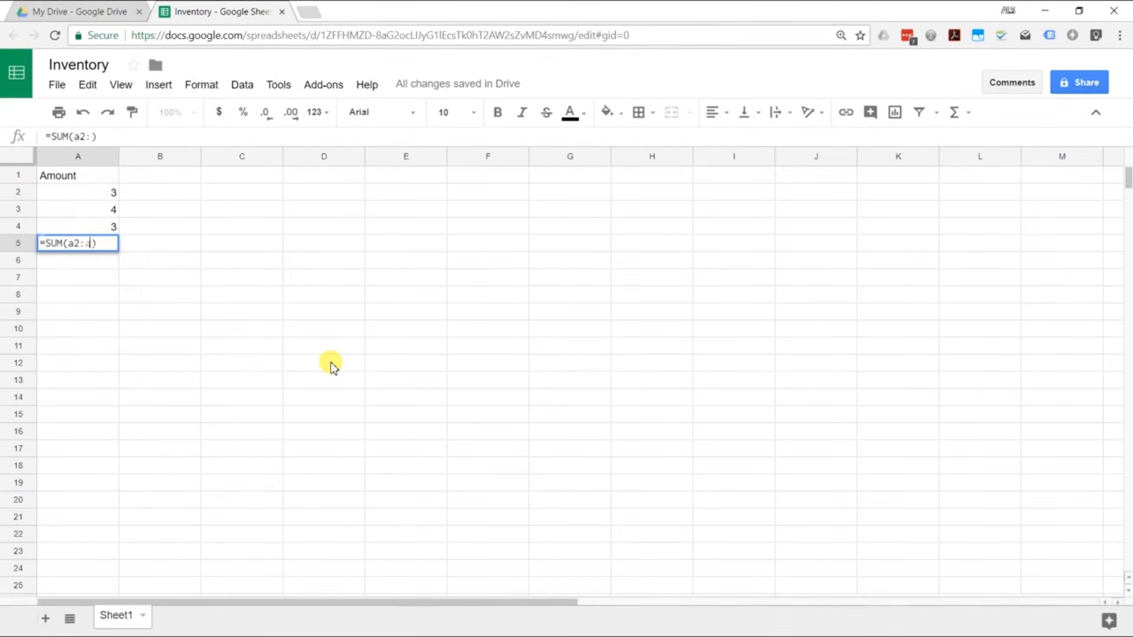
text(4)
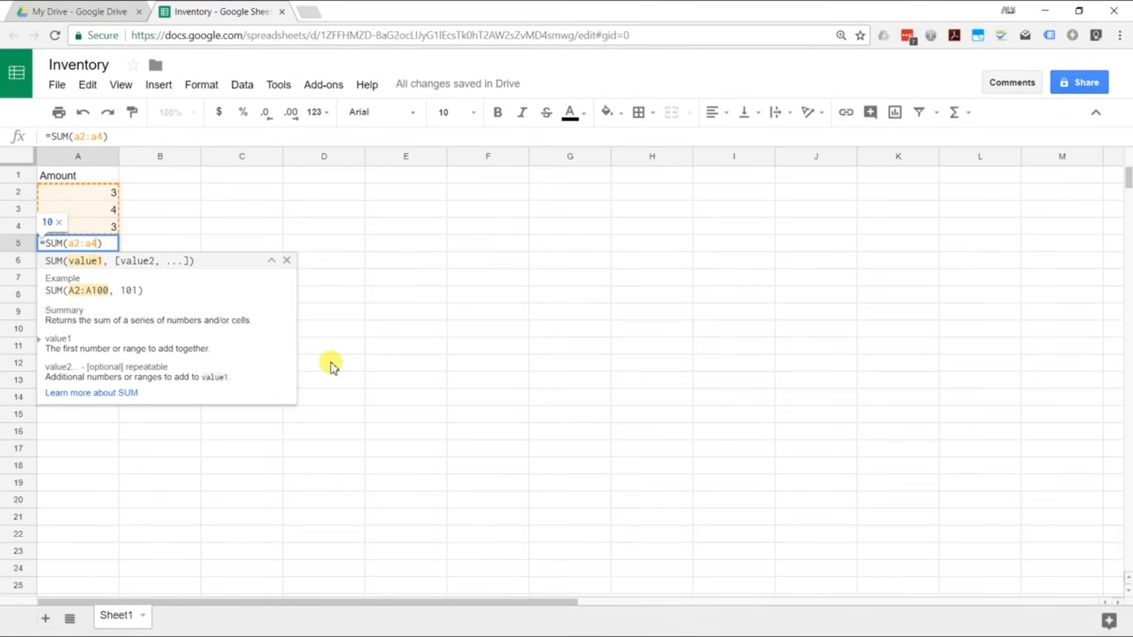
key(Return)
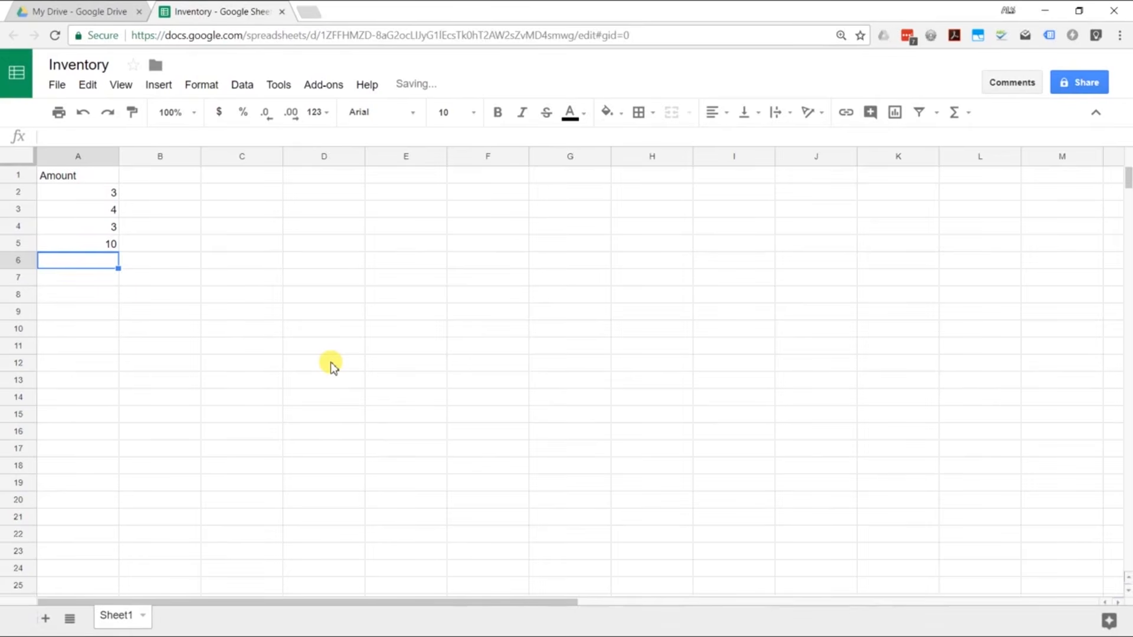
key(Right)
key(Up)
key(Up)
key(Up)
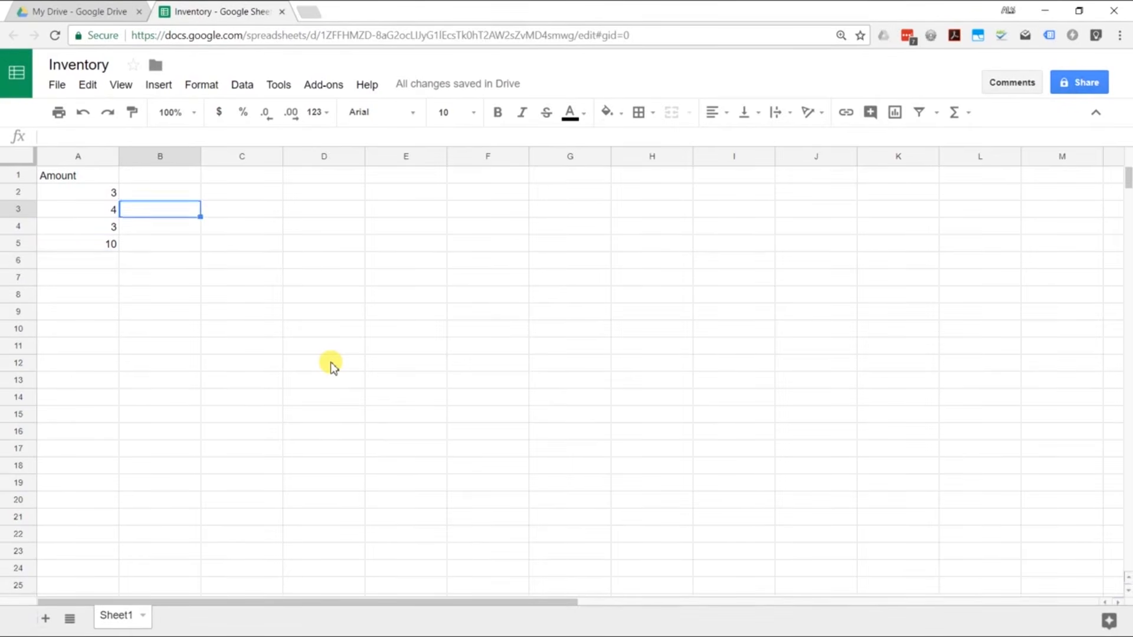
key(Down)
key(Down)
key(Down)
key(Left)
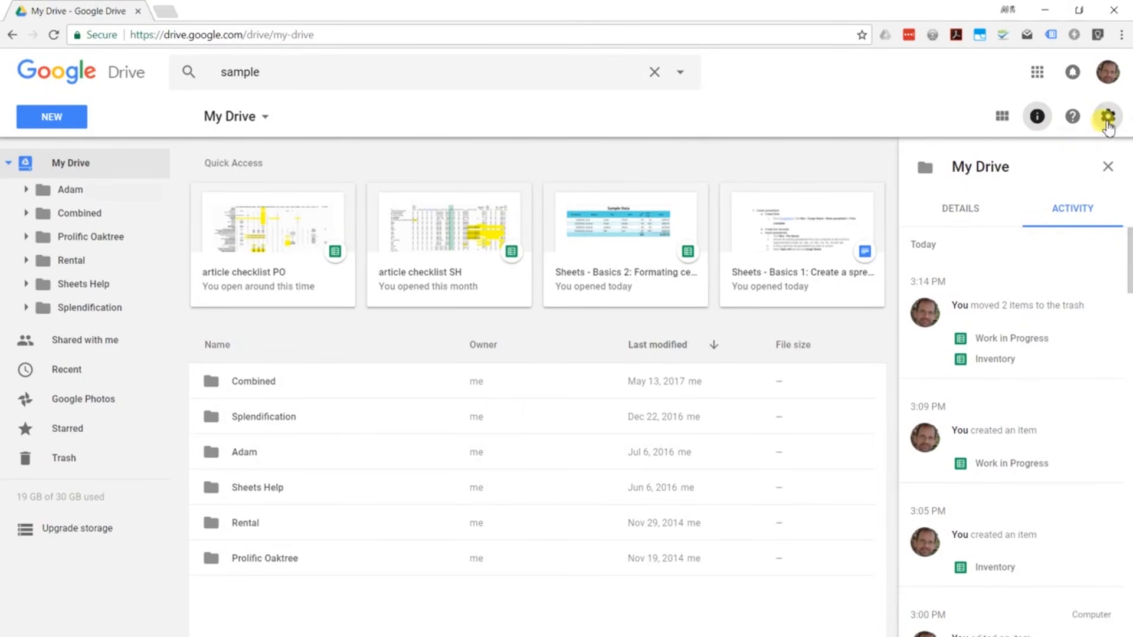
Step: Check Drive settings to confirm uploads convert to Google Docs editor format
click(1108, 118)
click(937, 155)
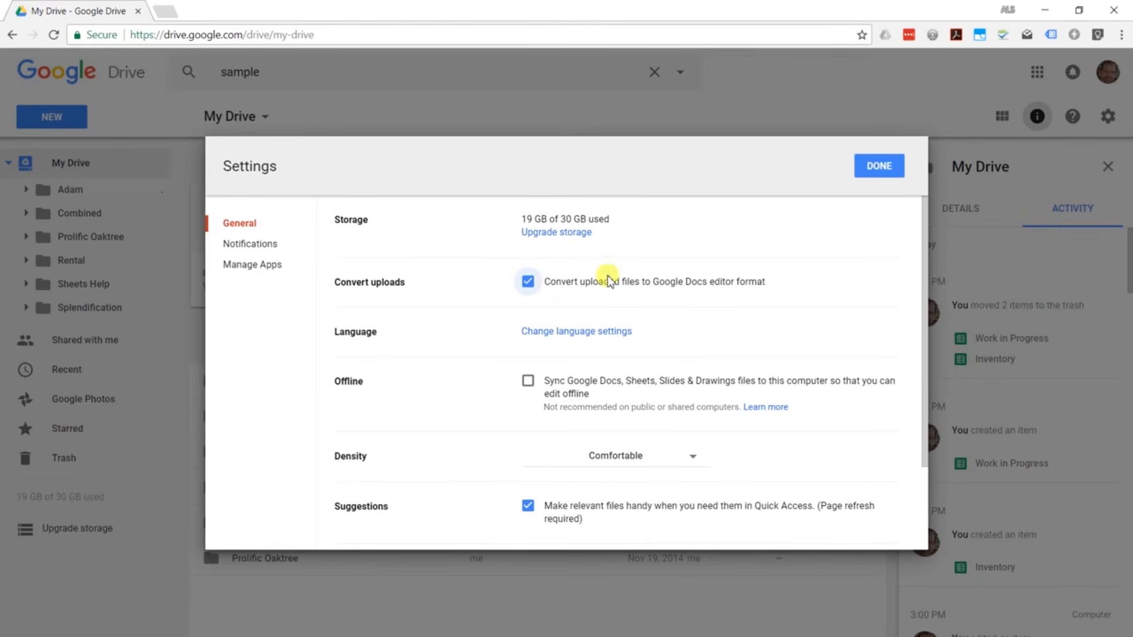
click(880, 166)
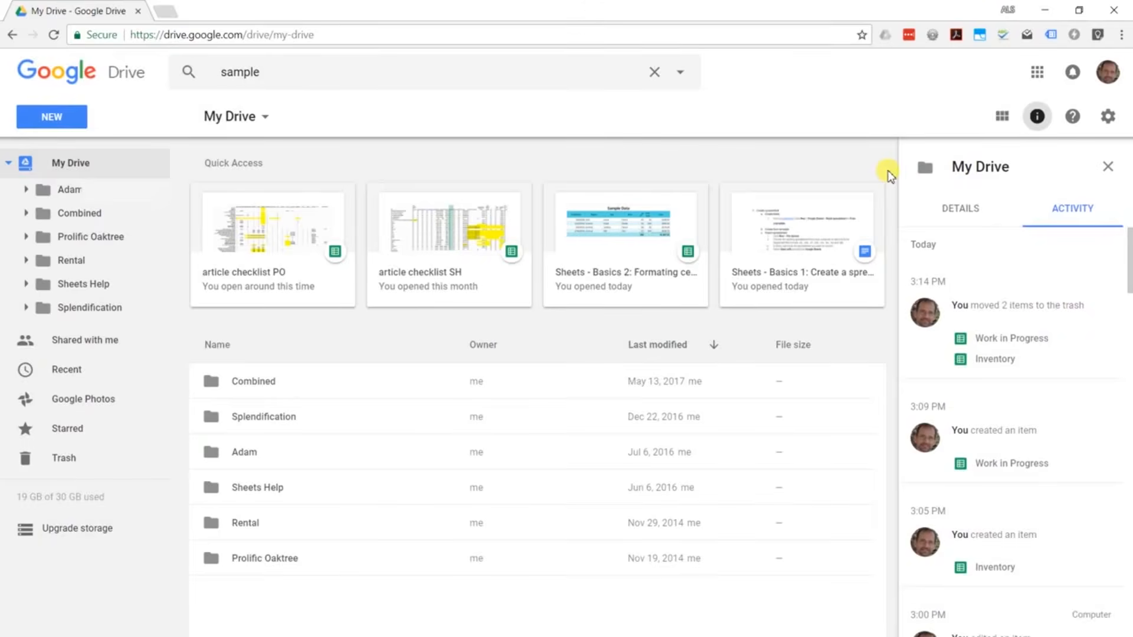
Step: Upload SampleData.xlsx from the Documents\SampleData folder into My Drive
click(63, 118)
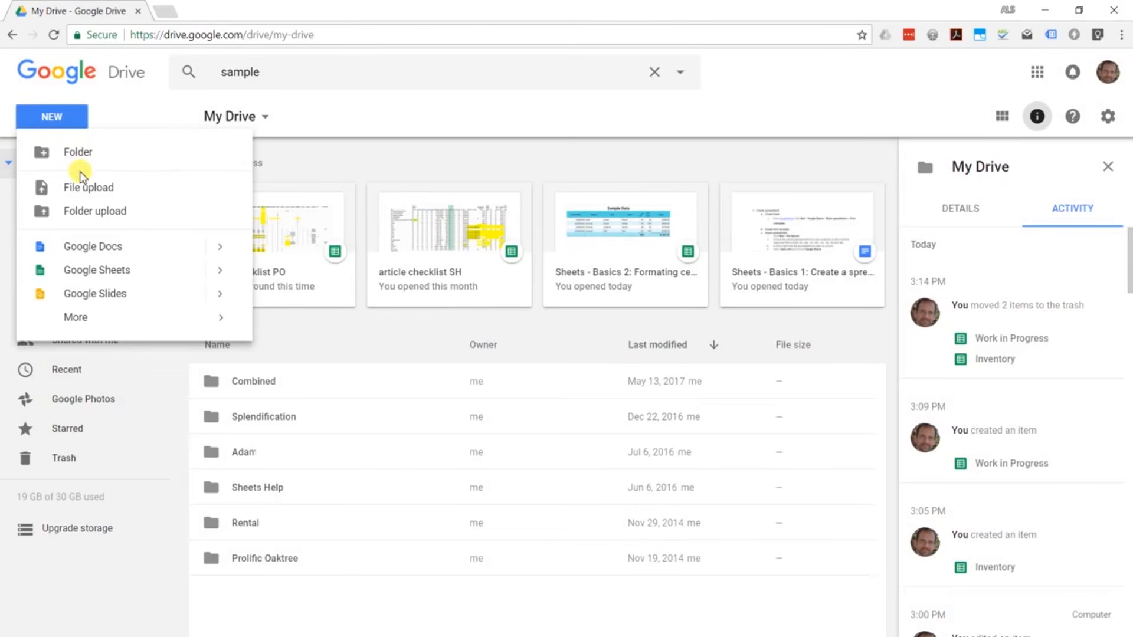
click(86, 188)
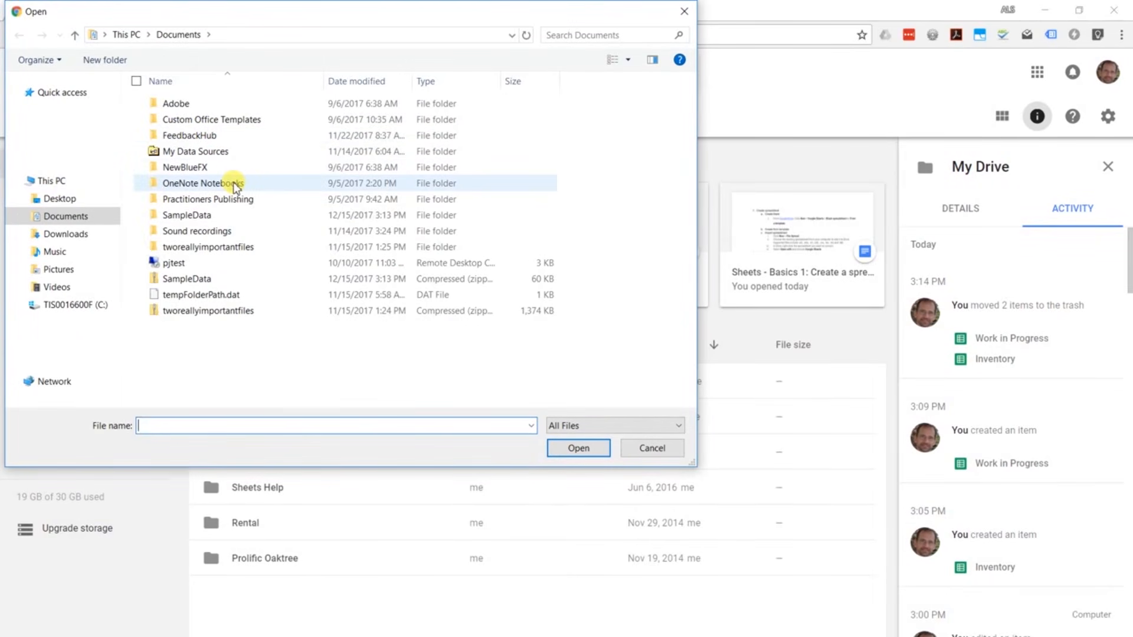
click(202, 214)
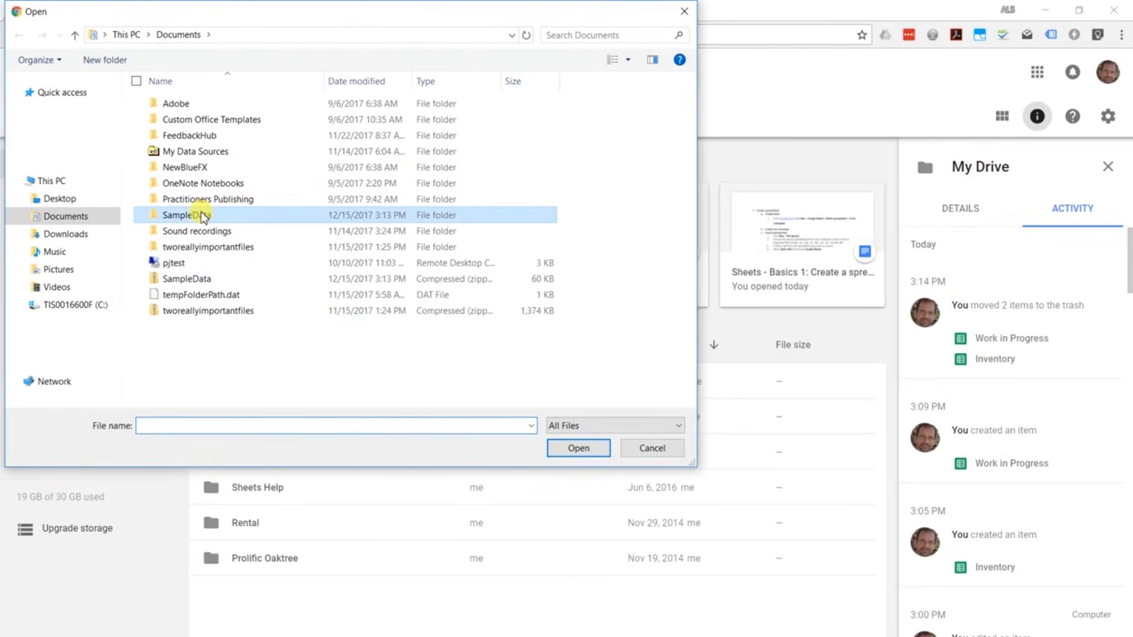
double_click(202, 215)
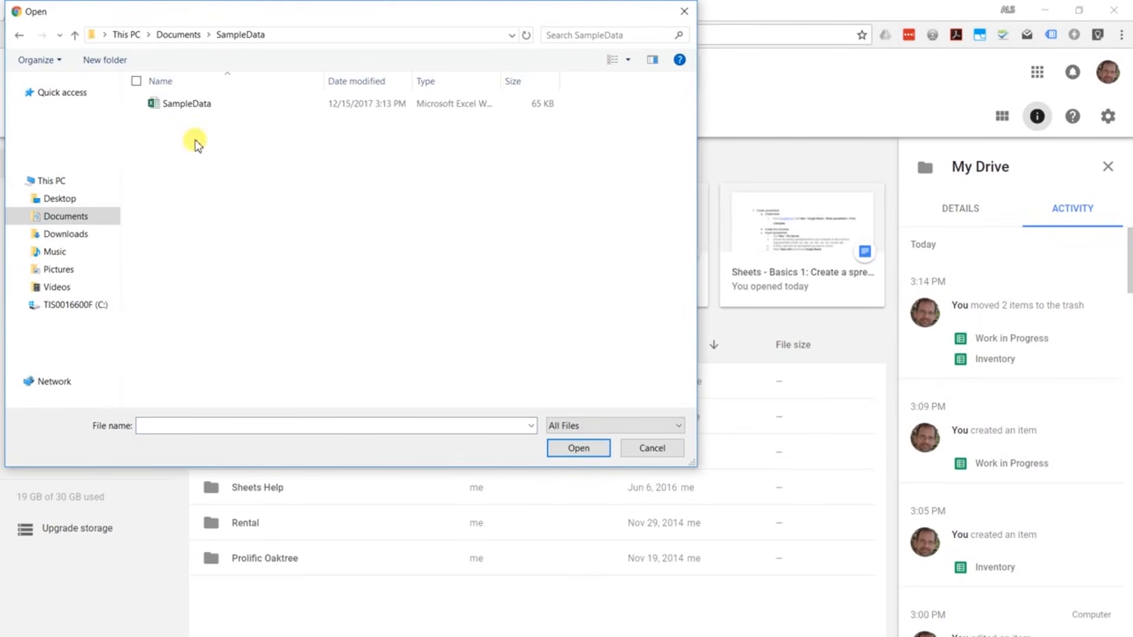
click(207, 109)
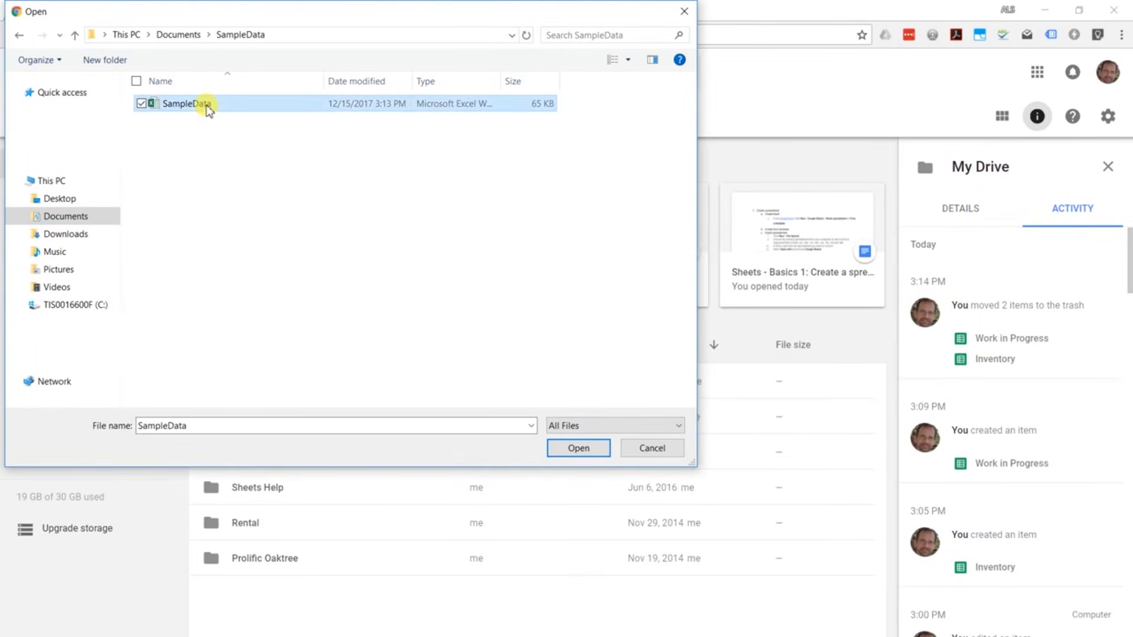
click(567, 450)
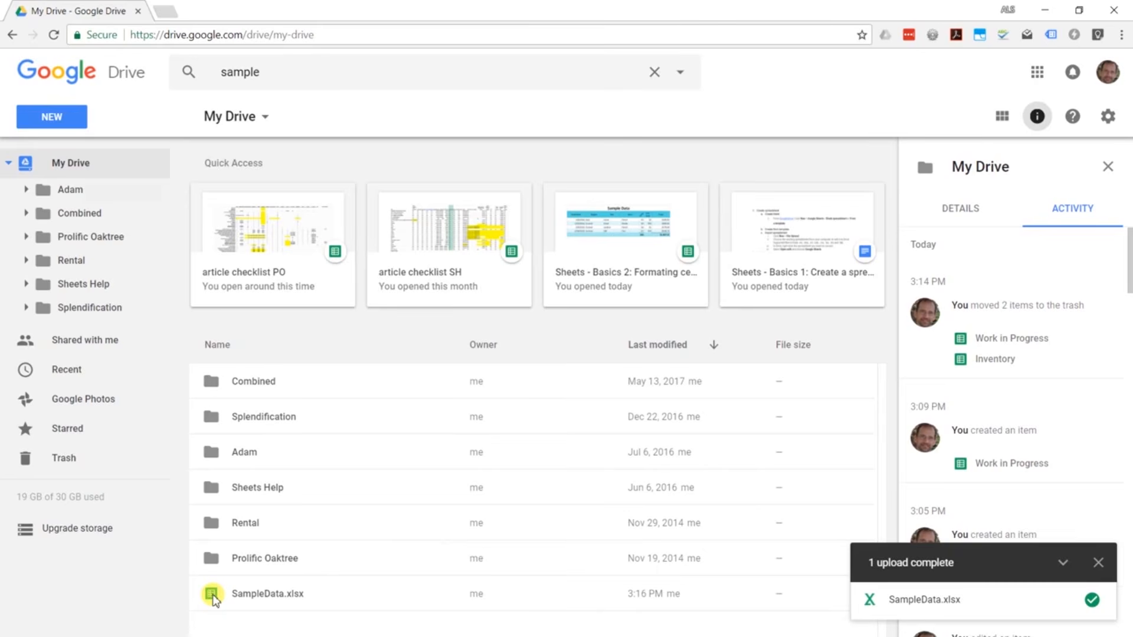
Step: Open SampleData.xlsx in Google Sheets and look over the Item cells in column D
double_click(245, 596)
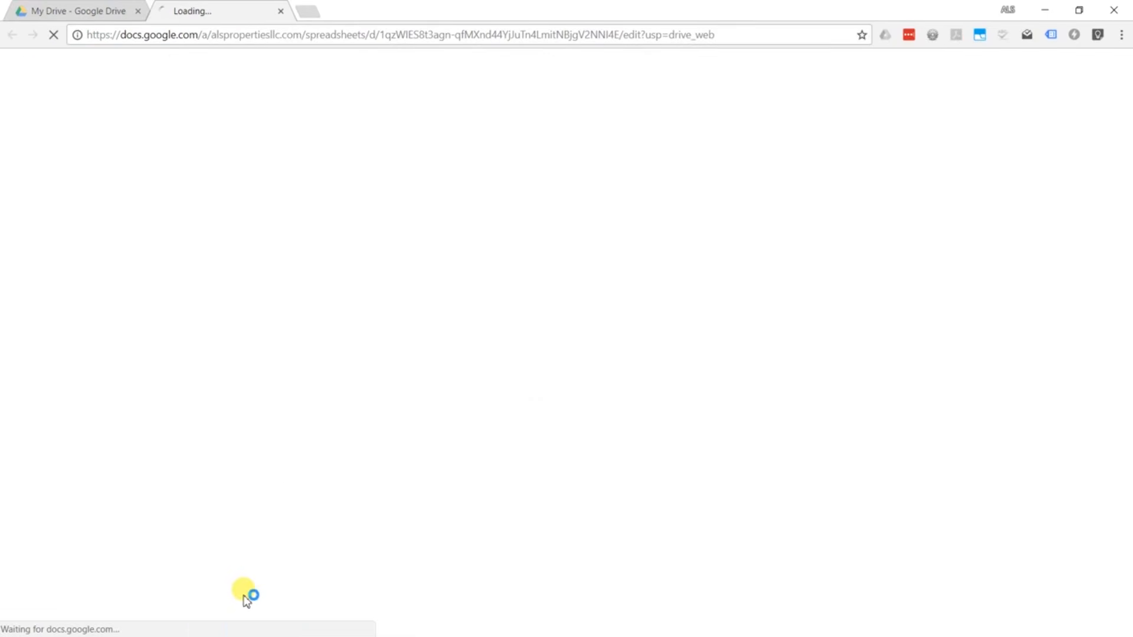
click(222, 229)
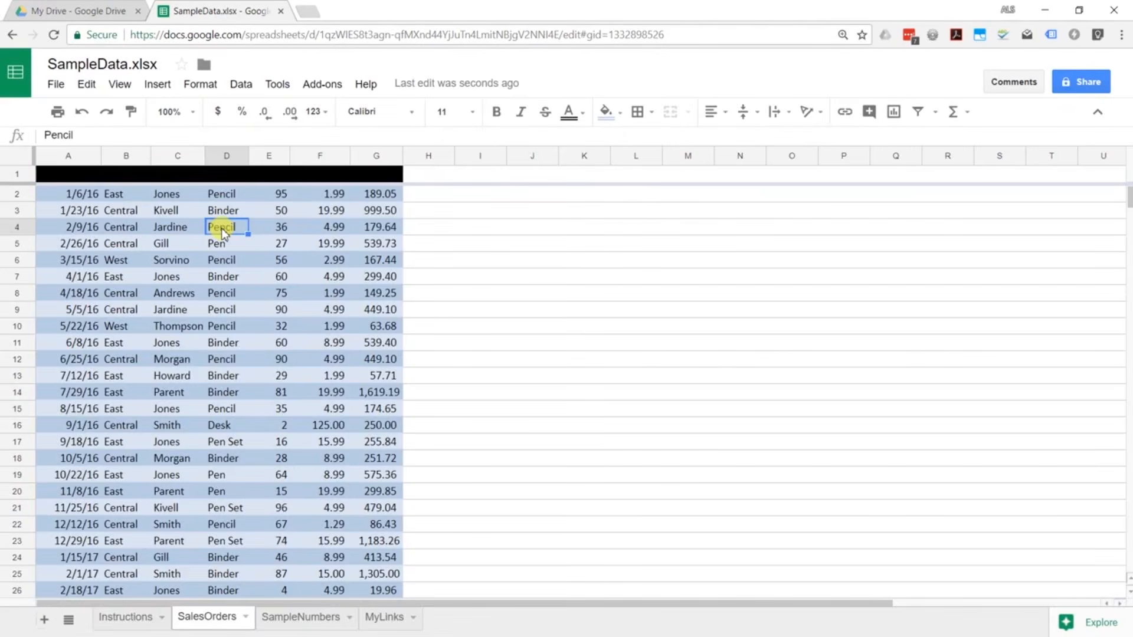
key(Up)
key(Up)
key(Up)
key(Down)
click(214, 236)
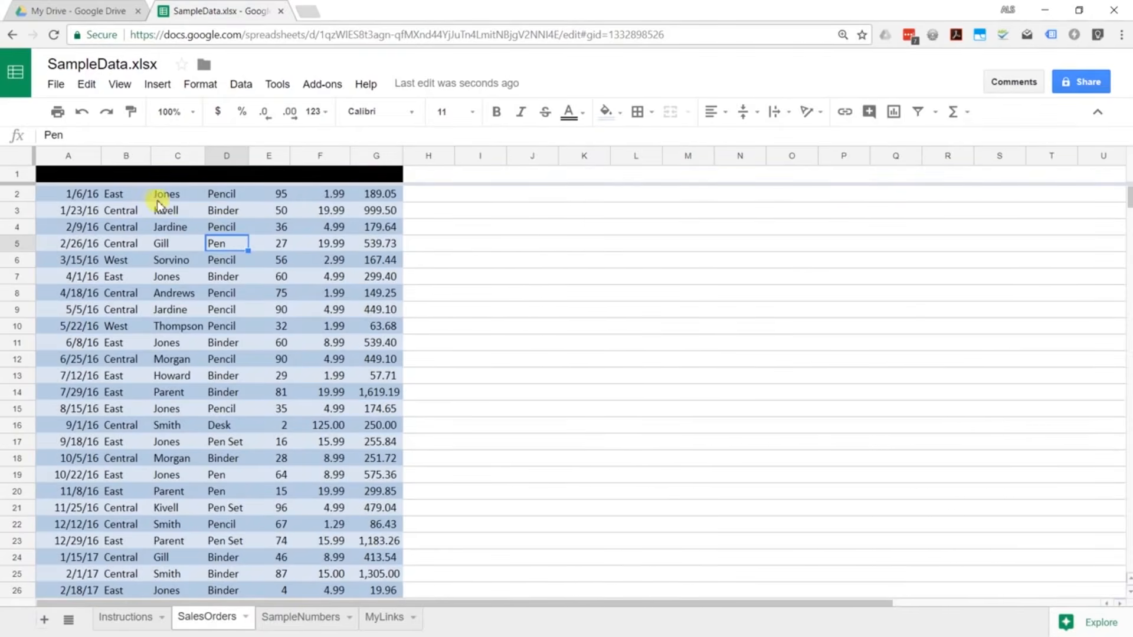
Step: Make the SalesOrders header row text white so it reads on black
click(180, 176)
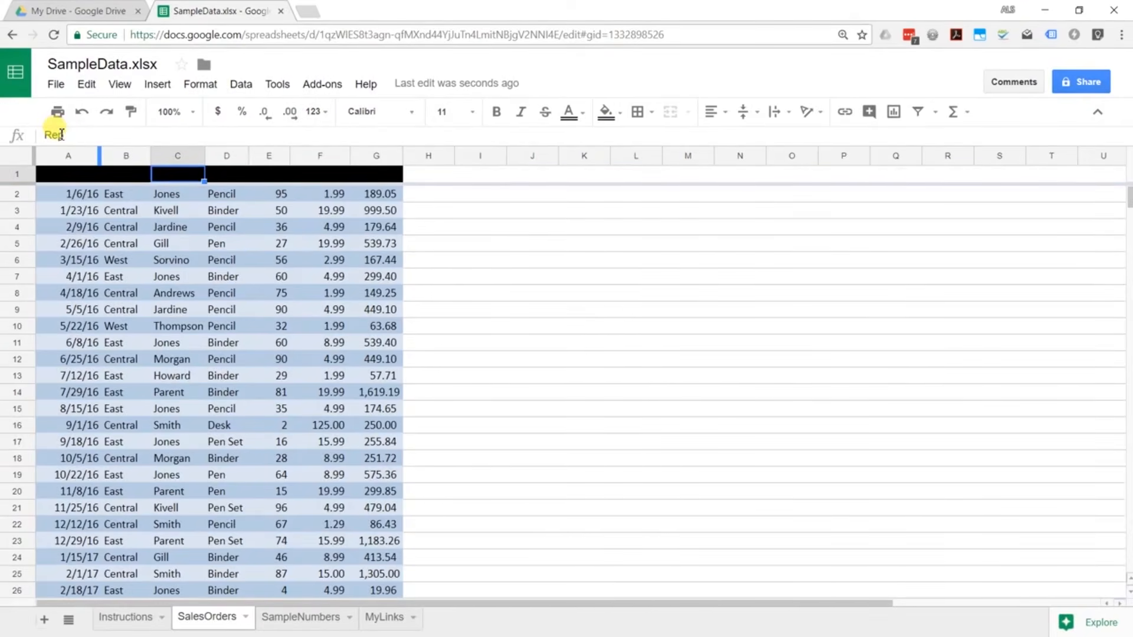
click(18, 175)
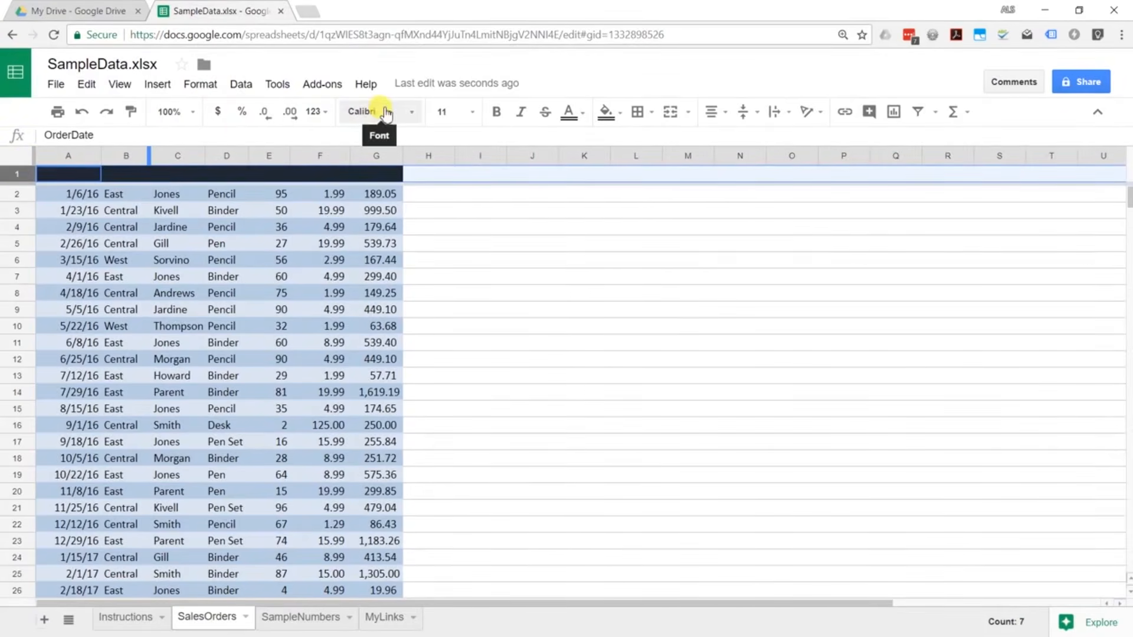
click(571, 113)
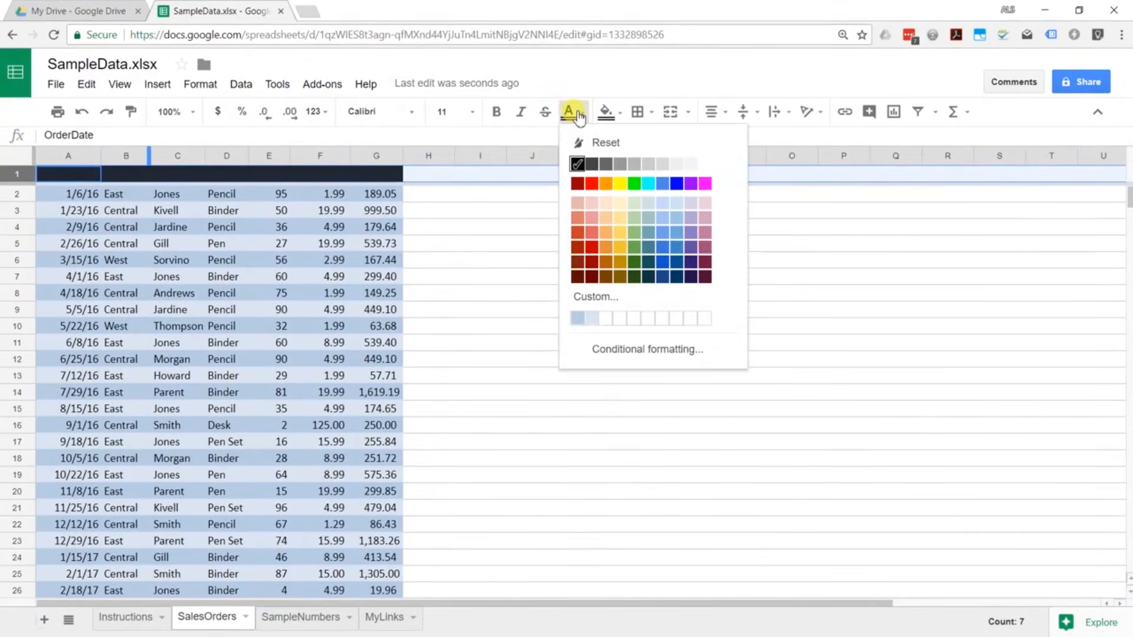
click(705, 165)
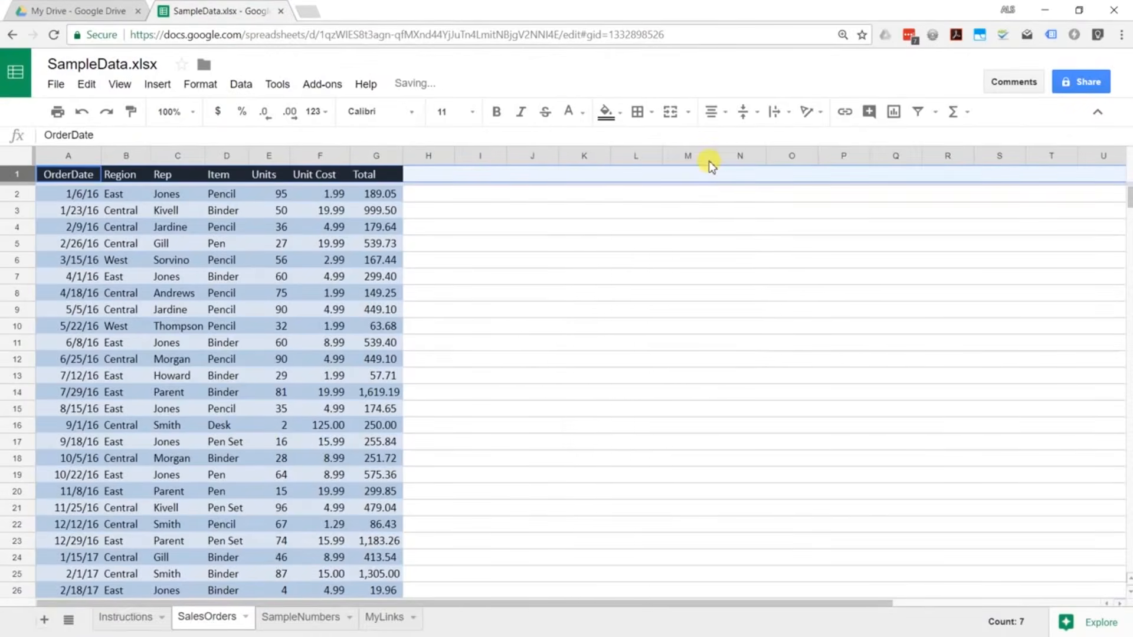
click(467, 206)
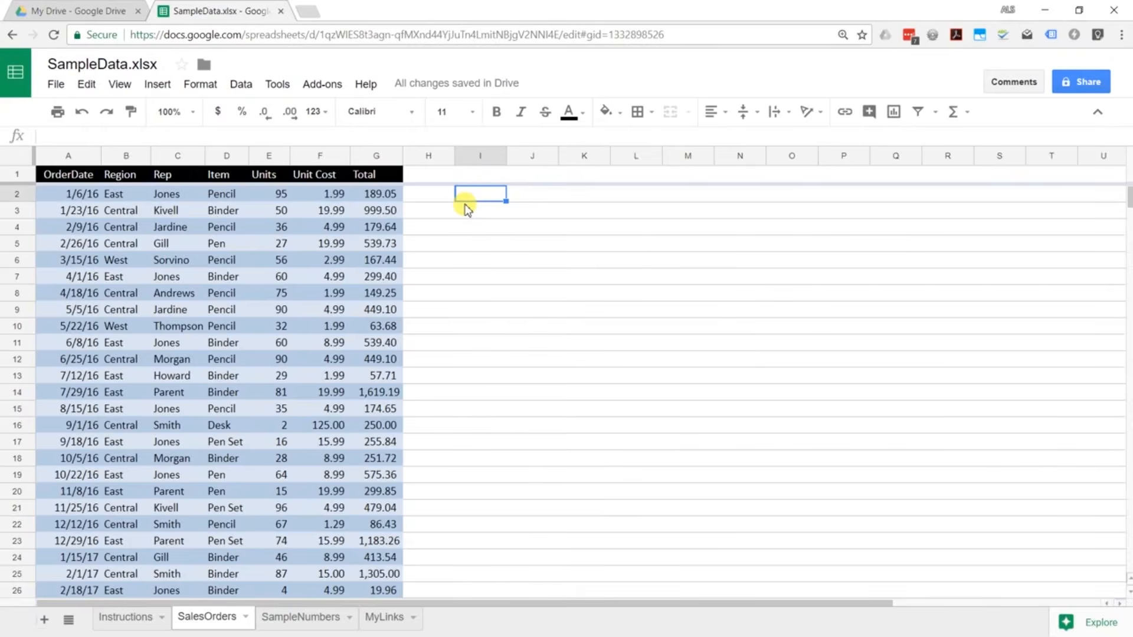
Step: Switch to the 'Sheets - Basics 2' formatting spreadsheet
click(466, 206)
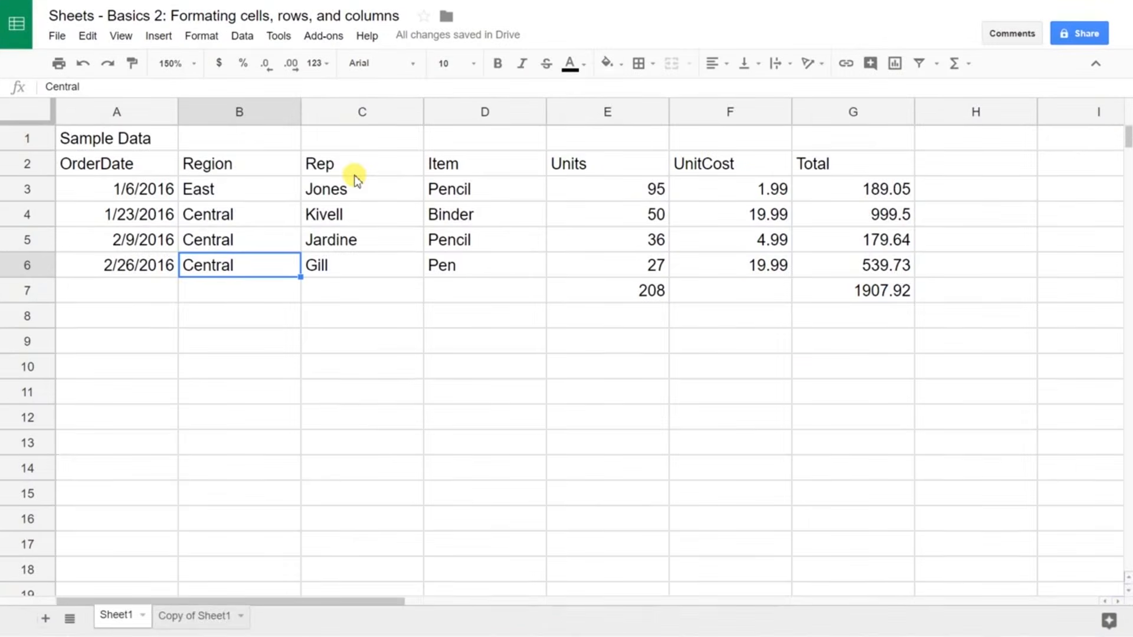
click(140, 142)
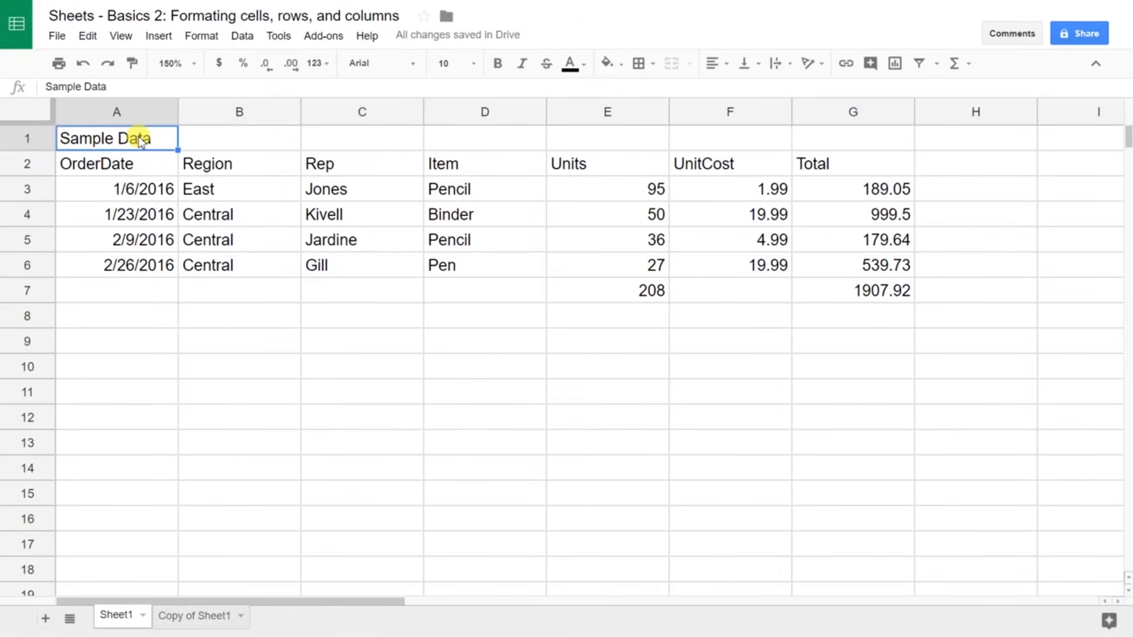
double_click(141, 142)
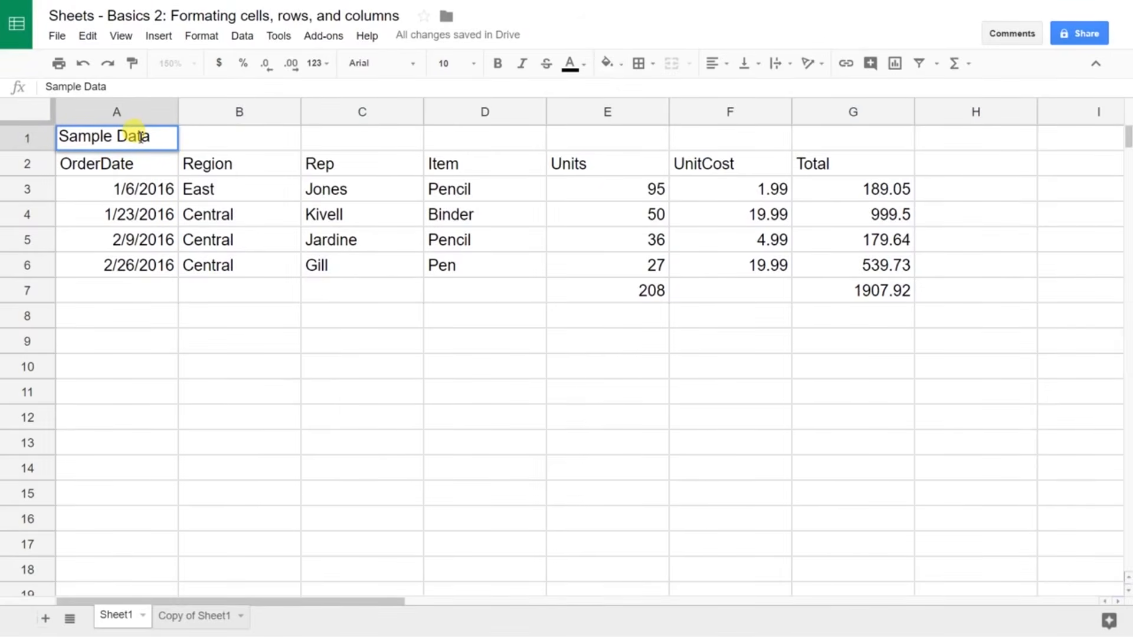
click(140, 137)
key(Return)
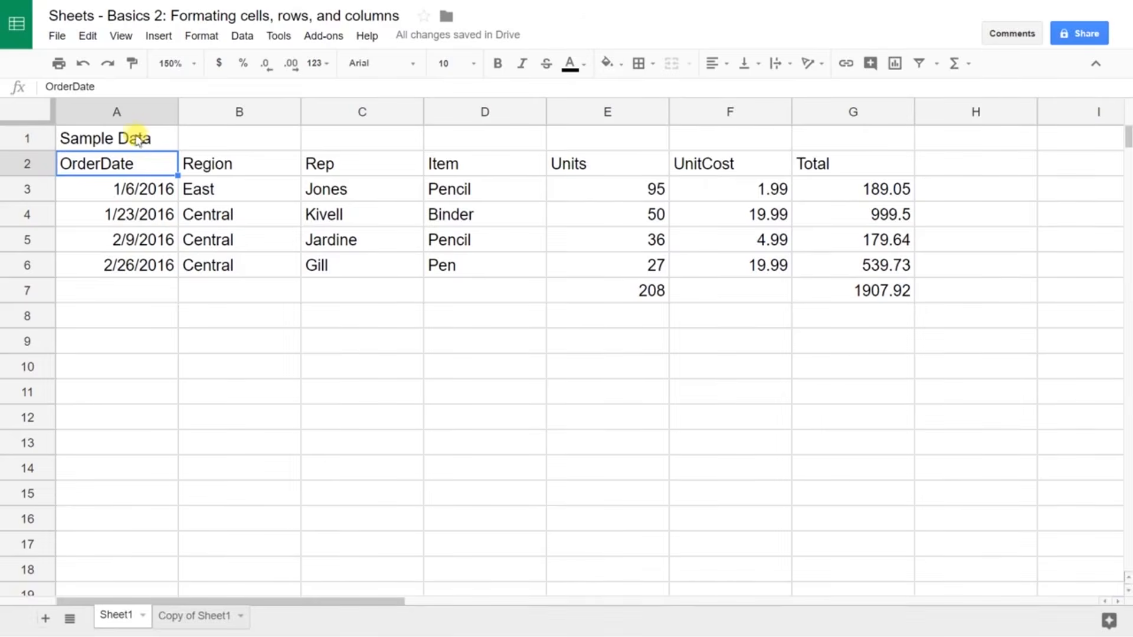
click(124, 115)
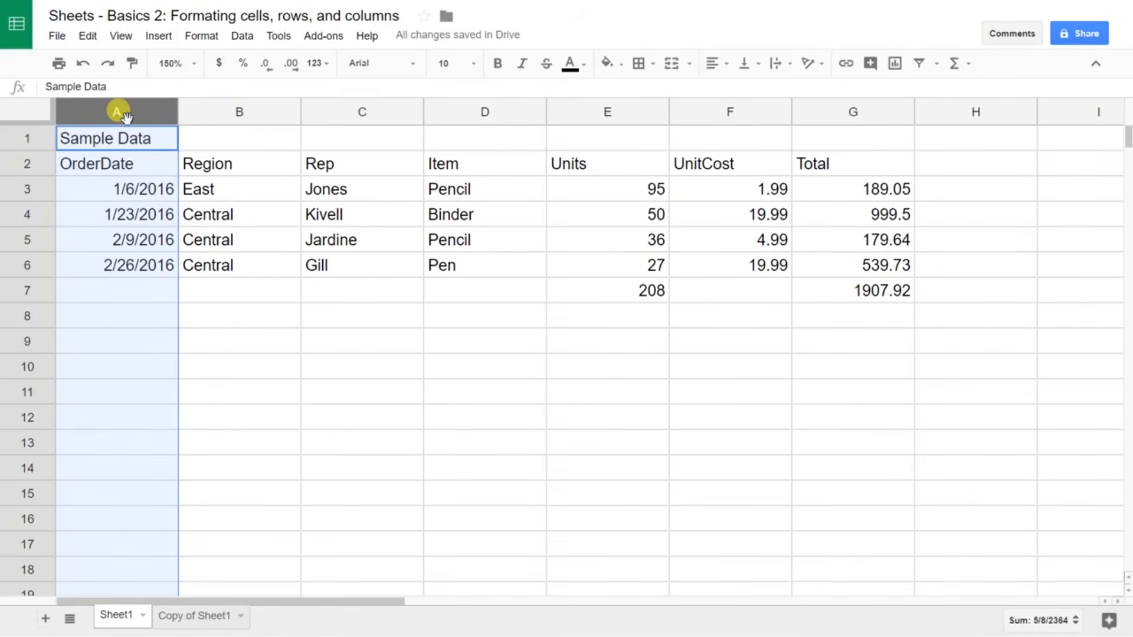
key(Down)
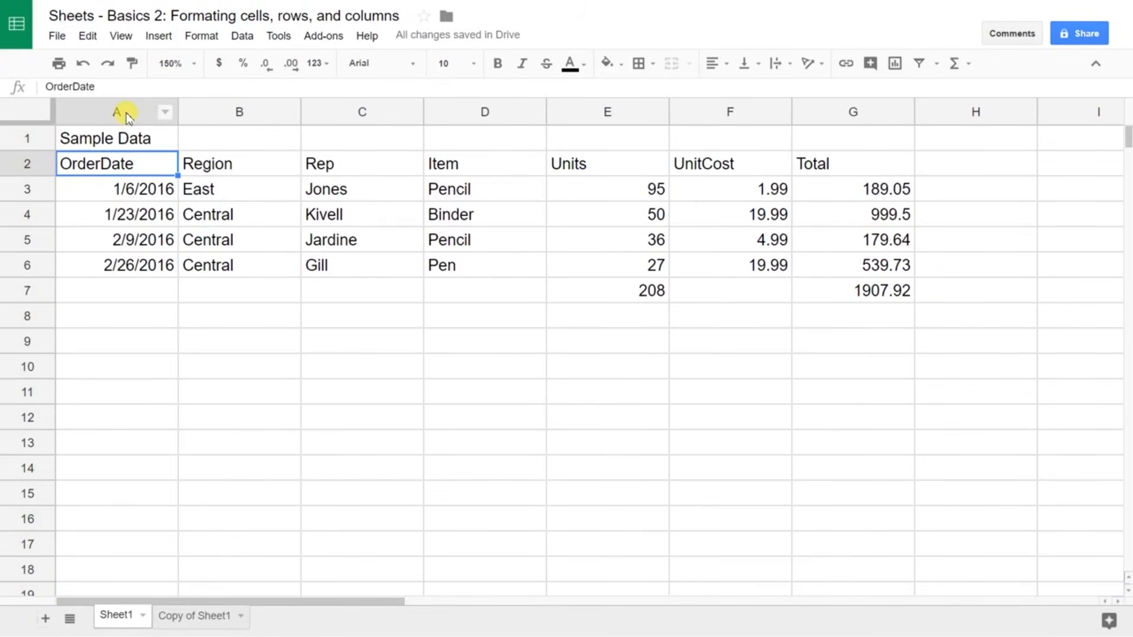
click(125, 109)
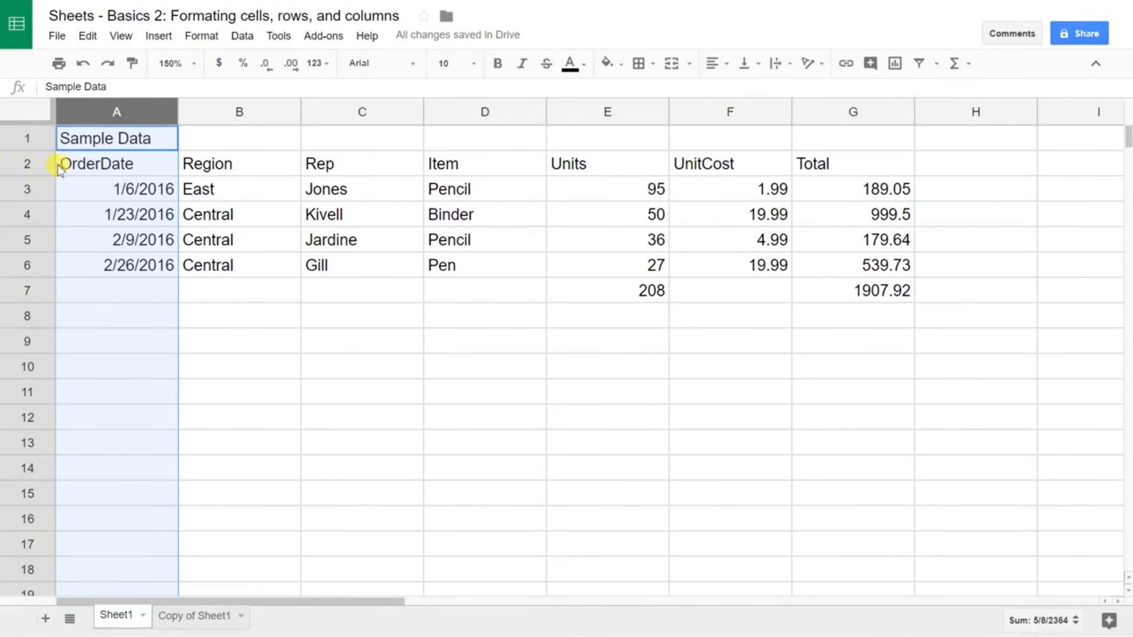
click(28, 164)
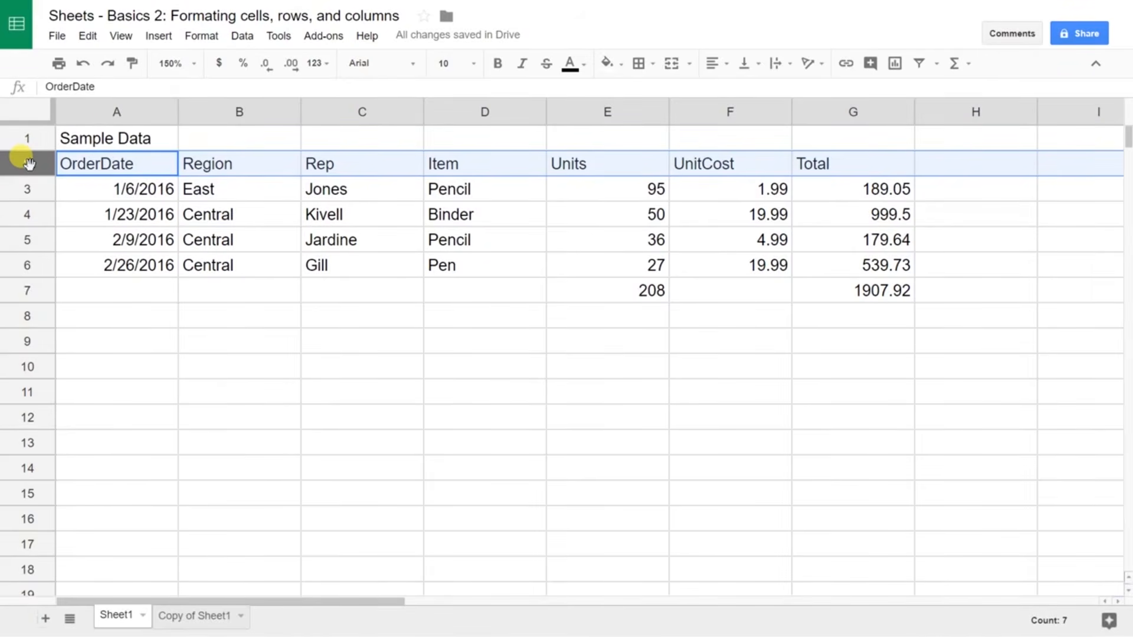
key(shift+Down)
key(shift+Down)
key(shift+Down)
key(shift+Down)
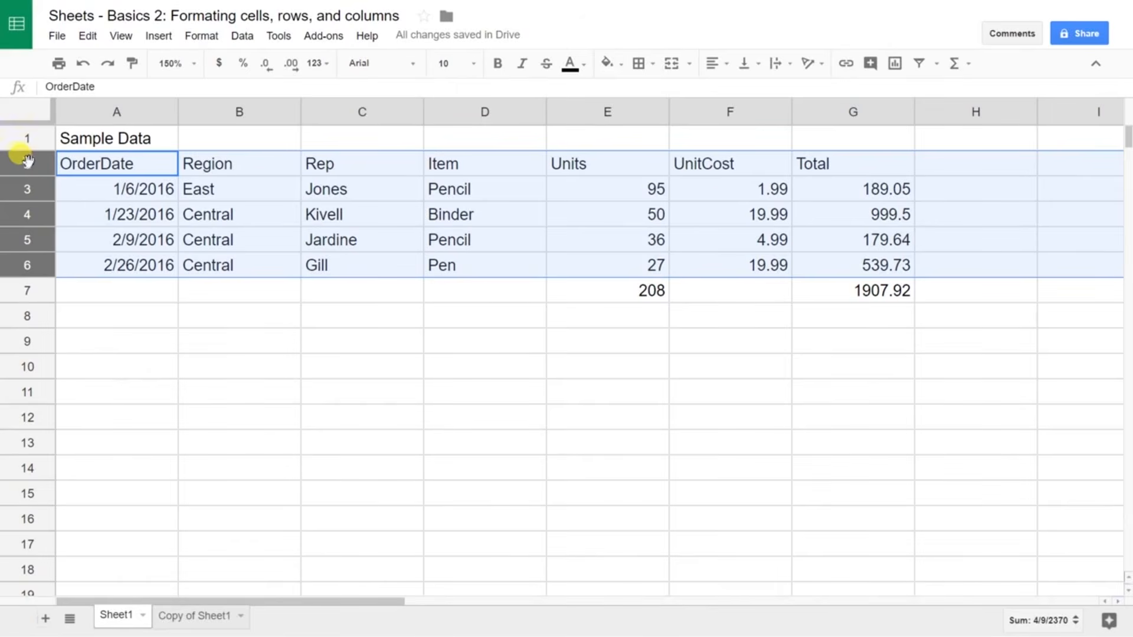
click(34, 111)
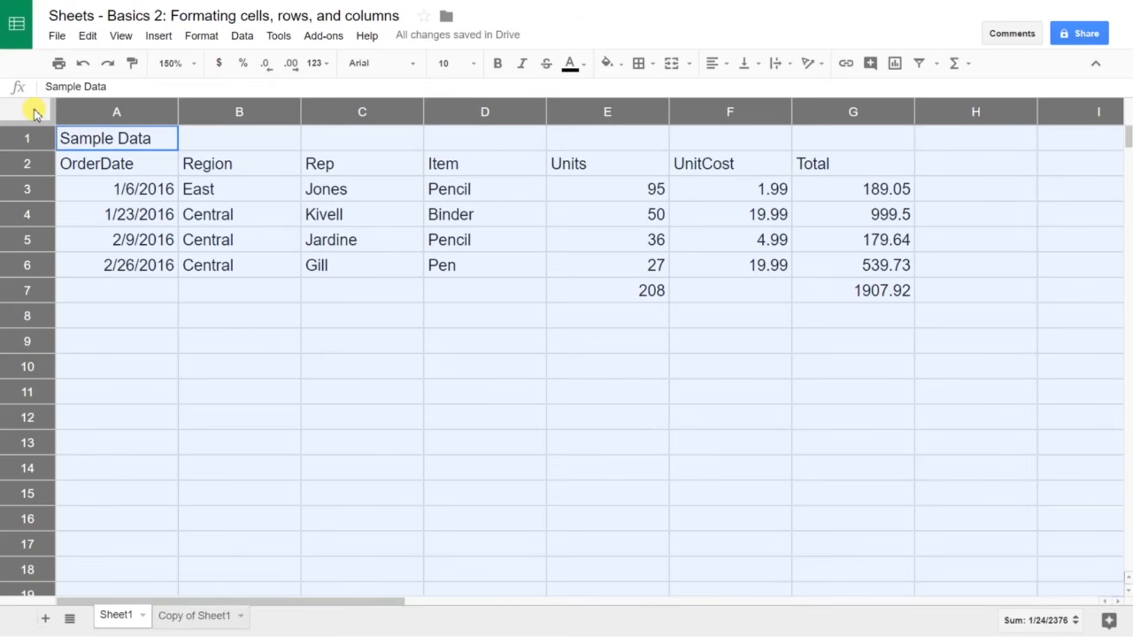
click(707, 185)
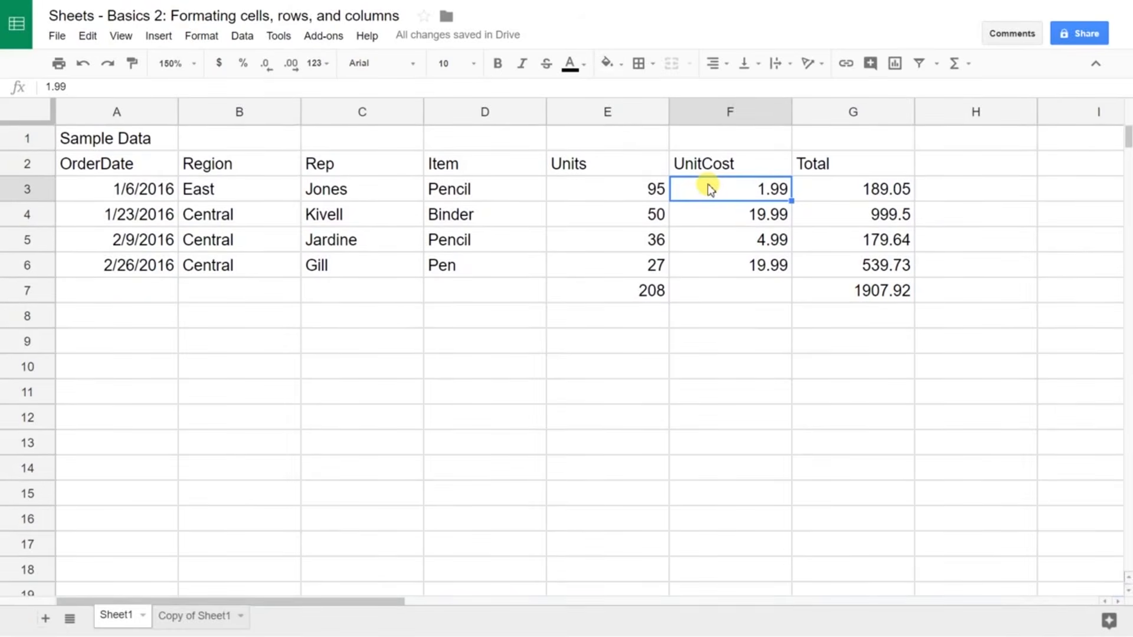
Step: Format F3:G7 as currency so UnitCost and Total show dollar amounts
key(shift+Right)
key(shift+Down)
key(shift+Down)
key(shift+Down)
key(shift+Down)
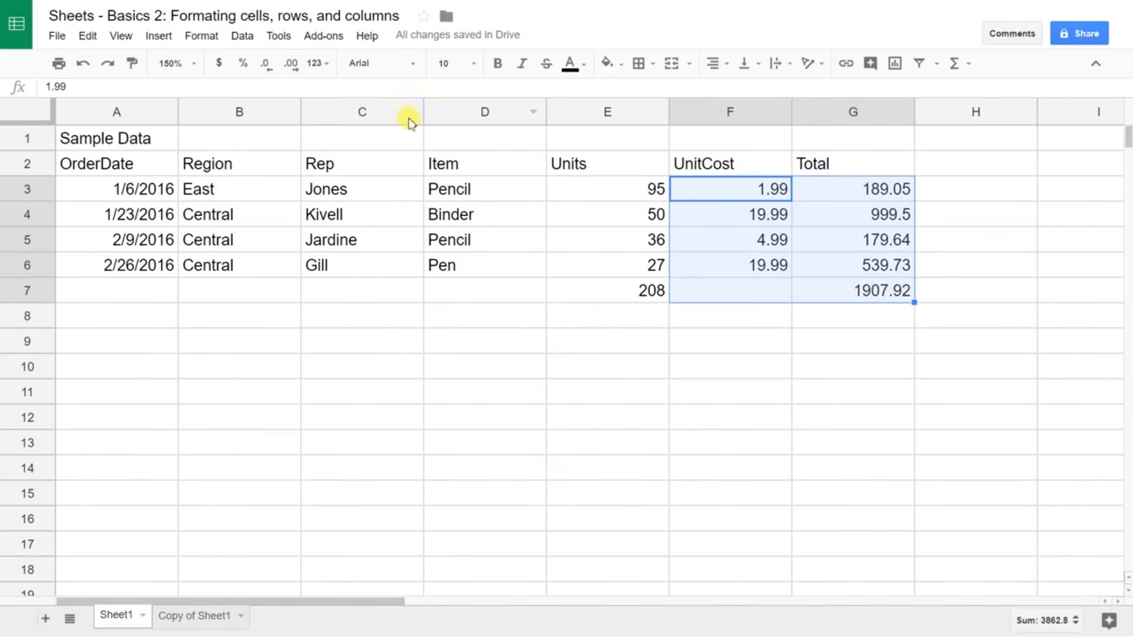
click(227, 72)
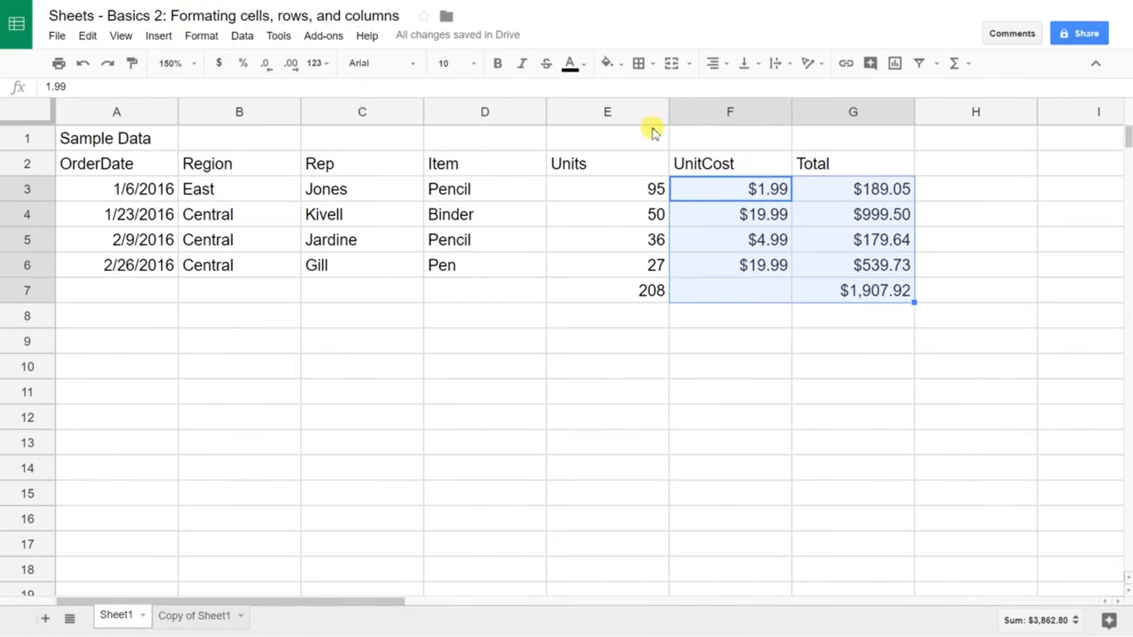
click(726, 114)
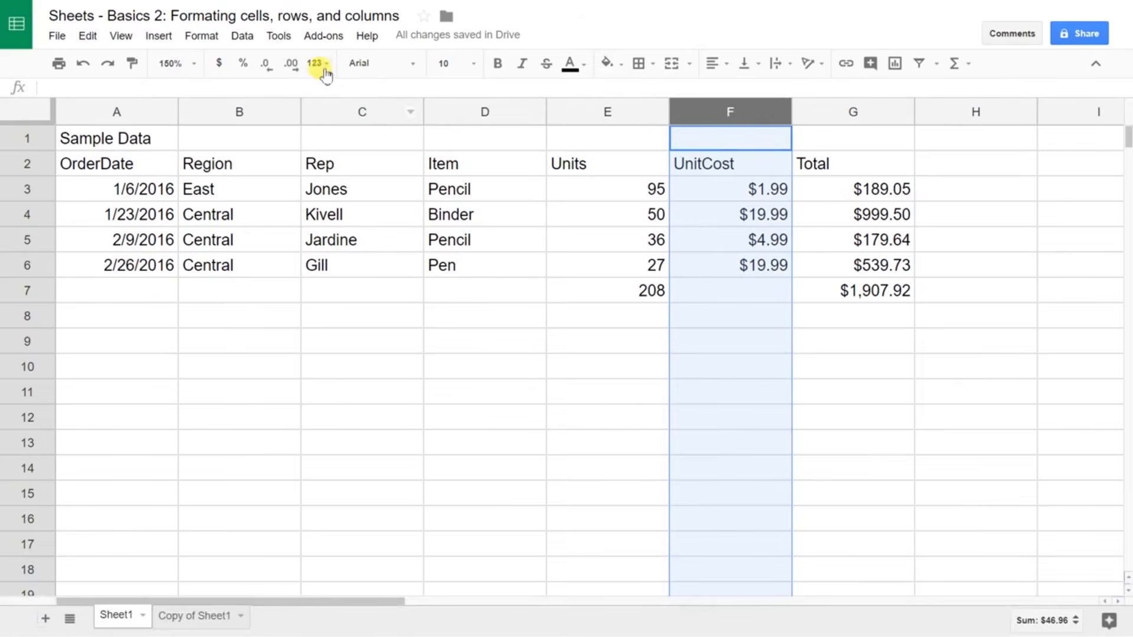
Step: Round the UnitCost display to whole dollars, confirming F4 still stores 19.99
click(298, 70)
click(298, 70)
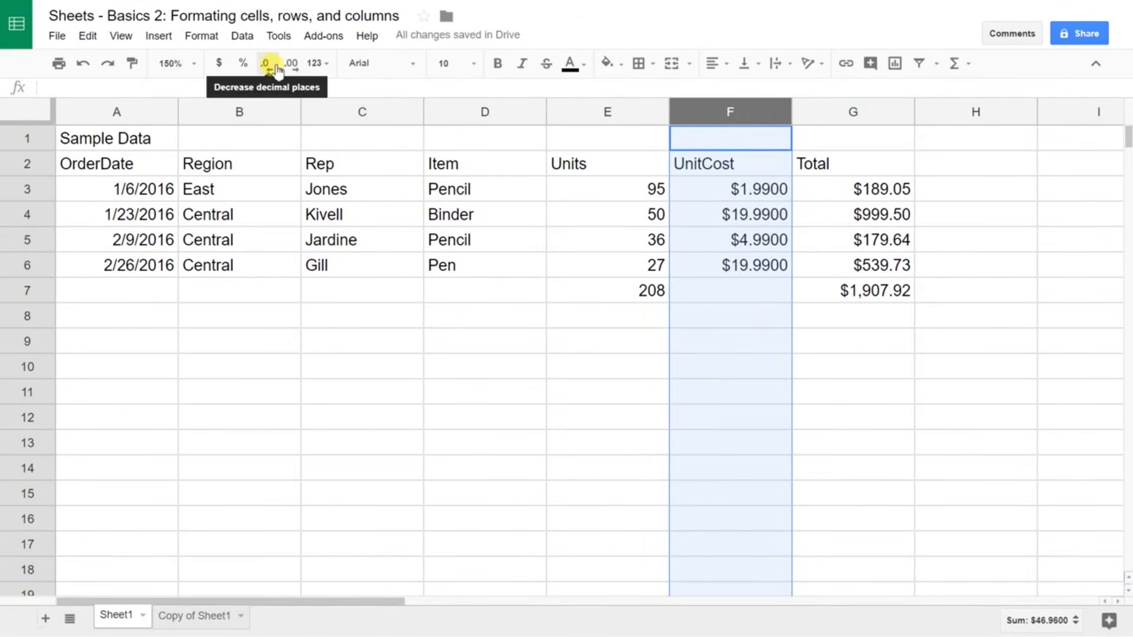
click(278, 71)
click(277, 71)
click(277, 71)
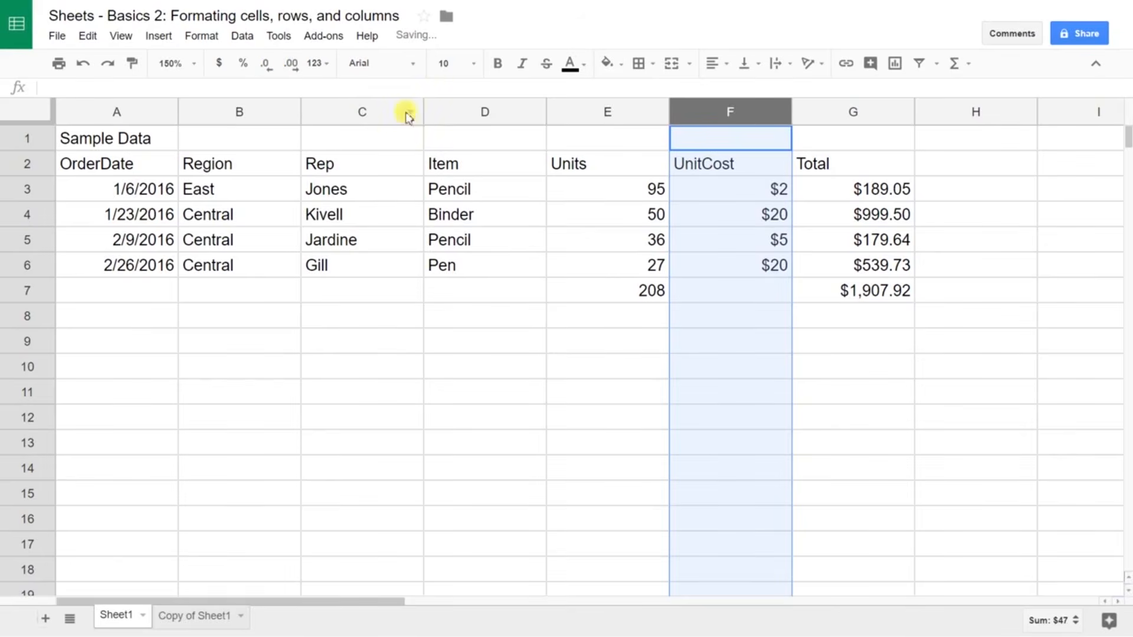
click(732, 211)
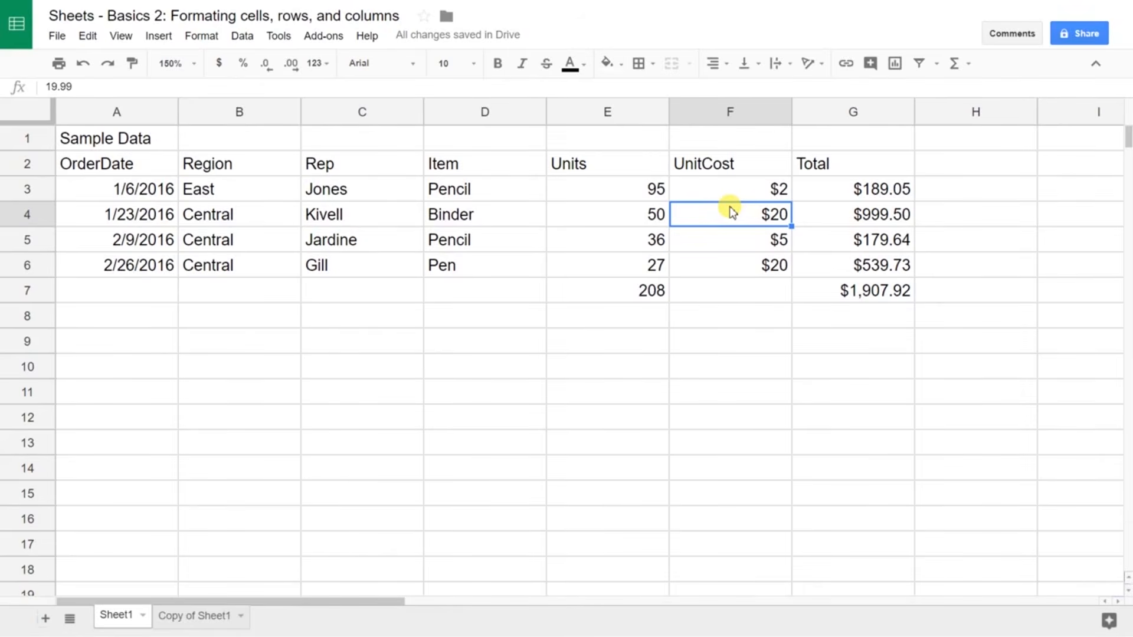
double_click(732, 212)
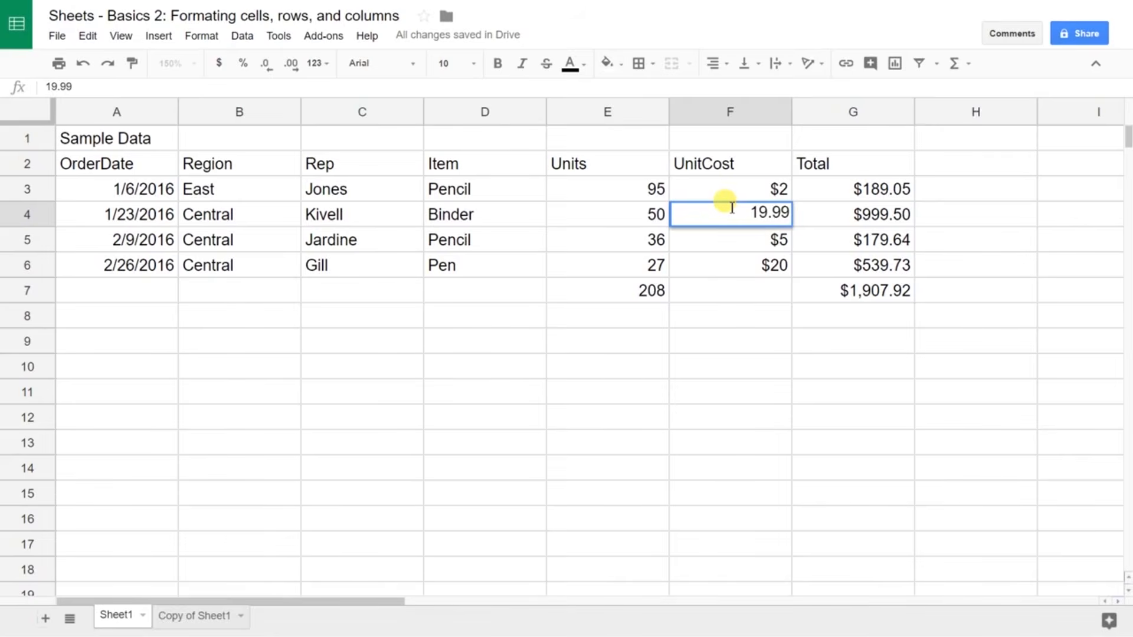
key(Escape)
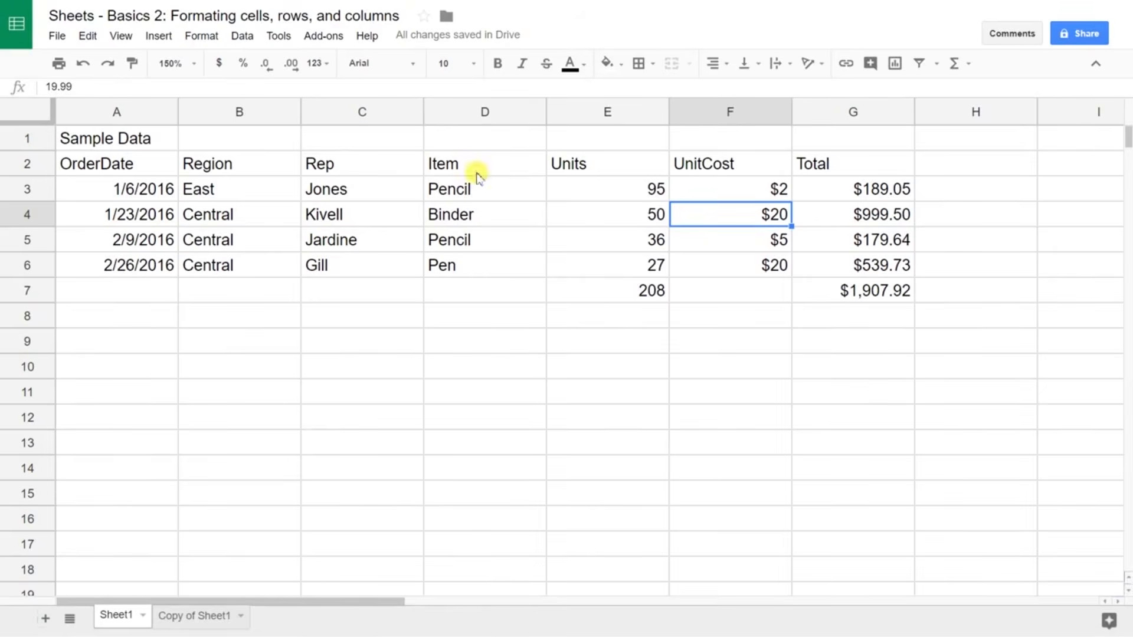
click(146, 140)
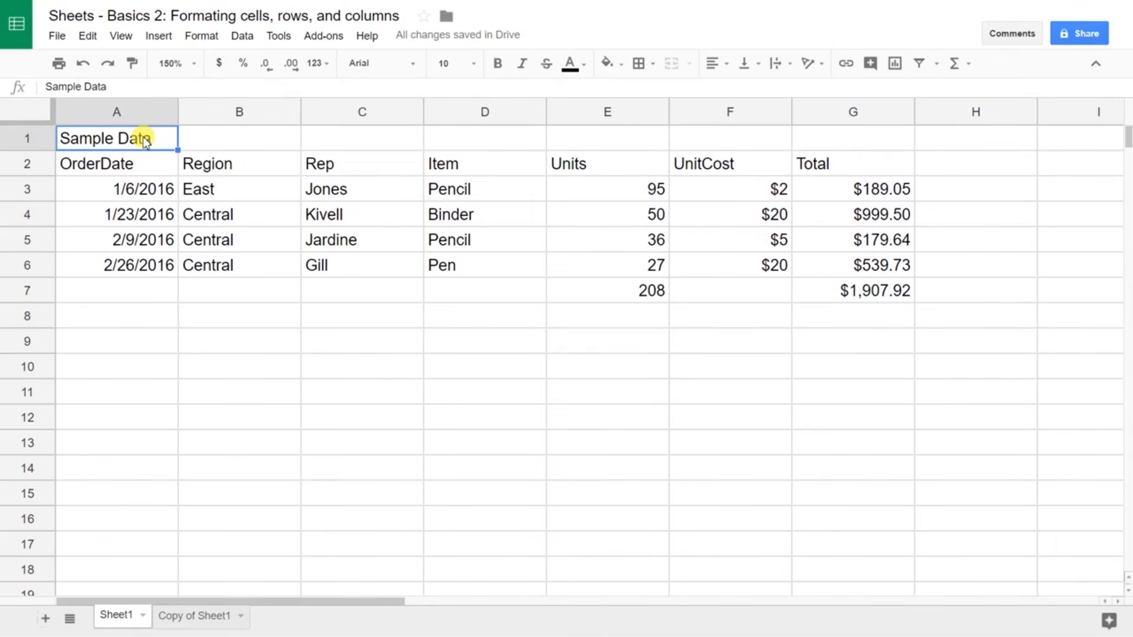
Step: Merge A1:G1, centre the Sample Data title across it and make it bold
key(shift+Right)
key(shift+Right)
key(shift+Right)
key(shift+Right)
key(shift+Right)
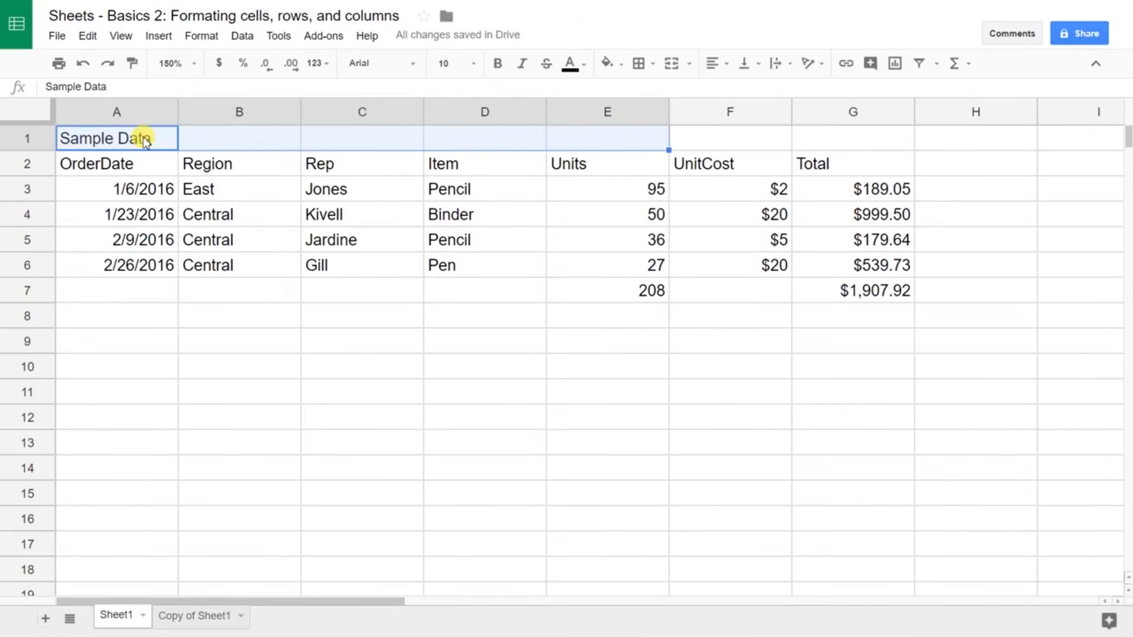
key(shift+Right)
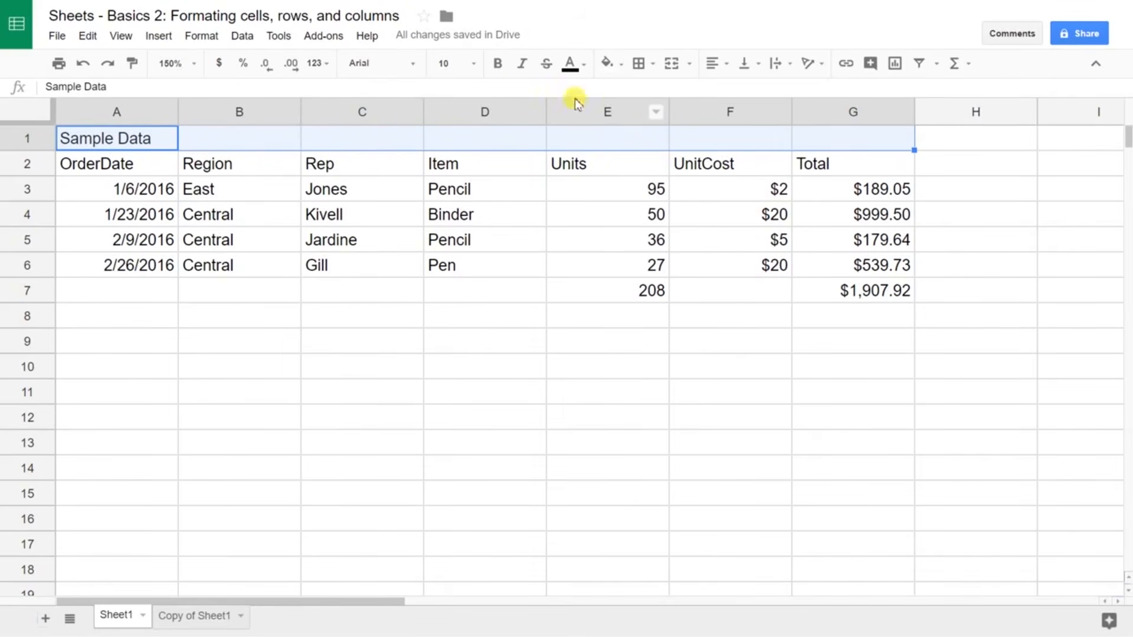
click(672, 64)
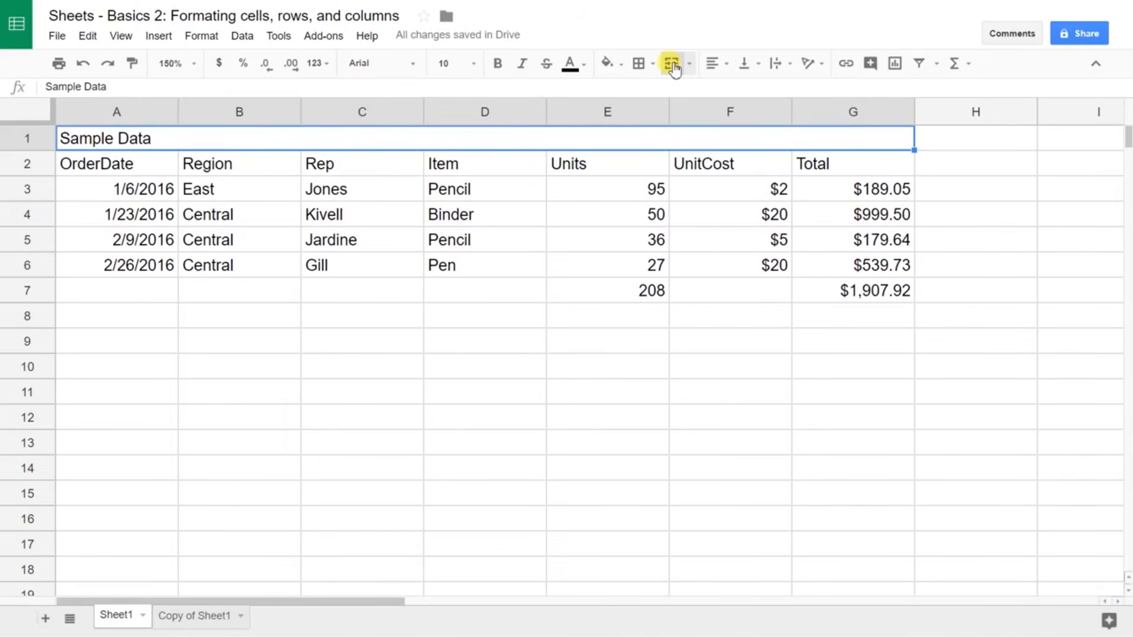
click(719, 65)
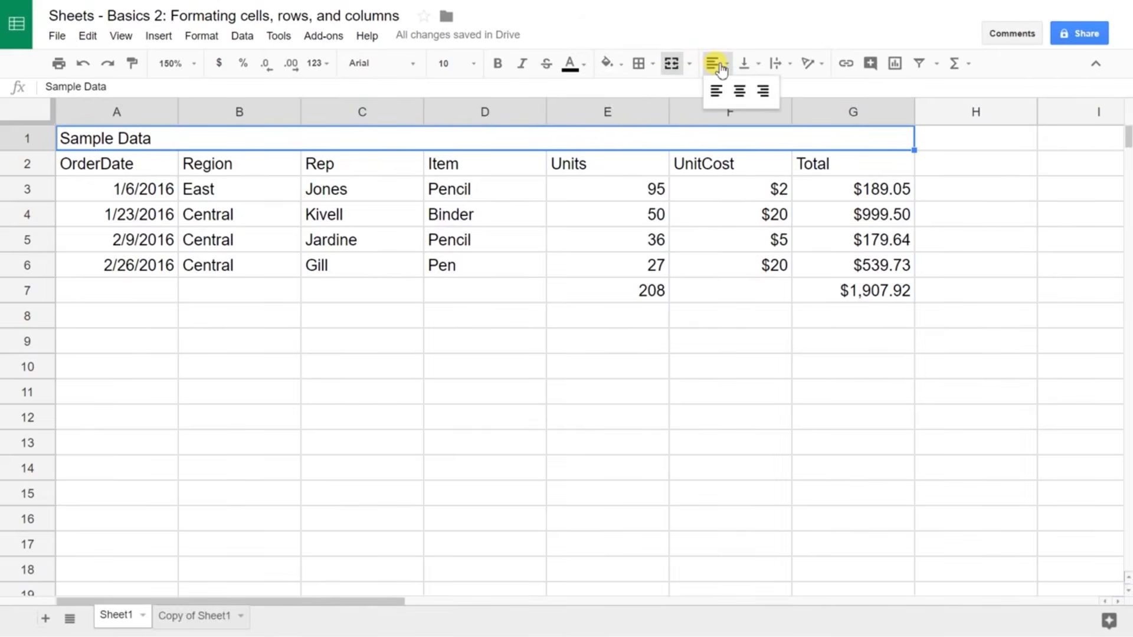
click(748, 94)
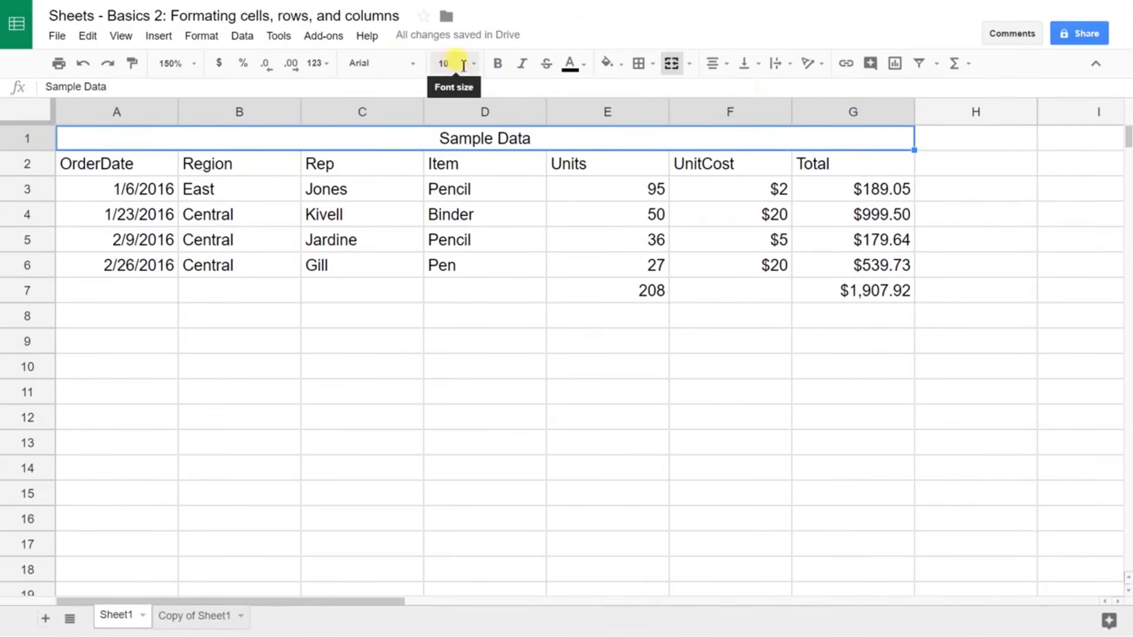
click(496, 65)
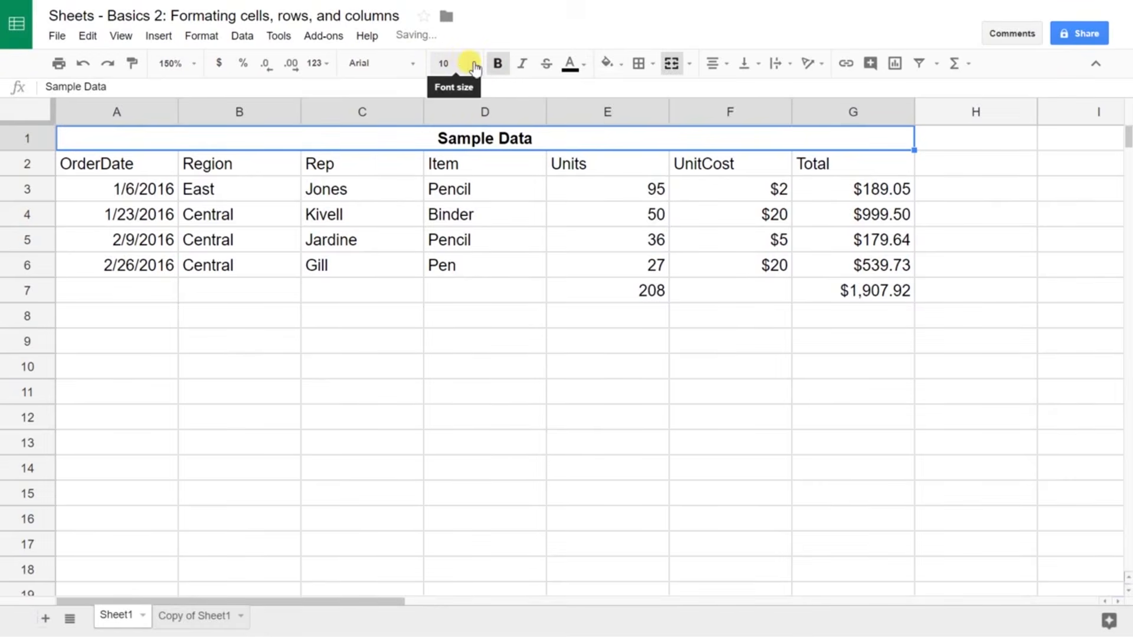
Step: Change the Sample Data title's font size from 24 to 18 pt
click(474, 67)
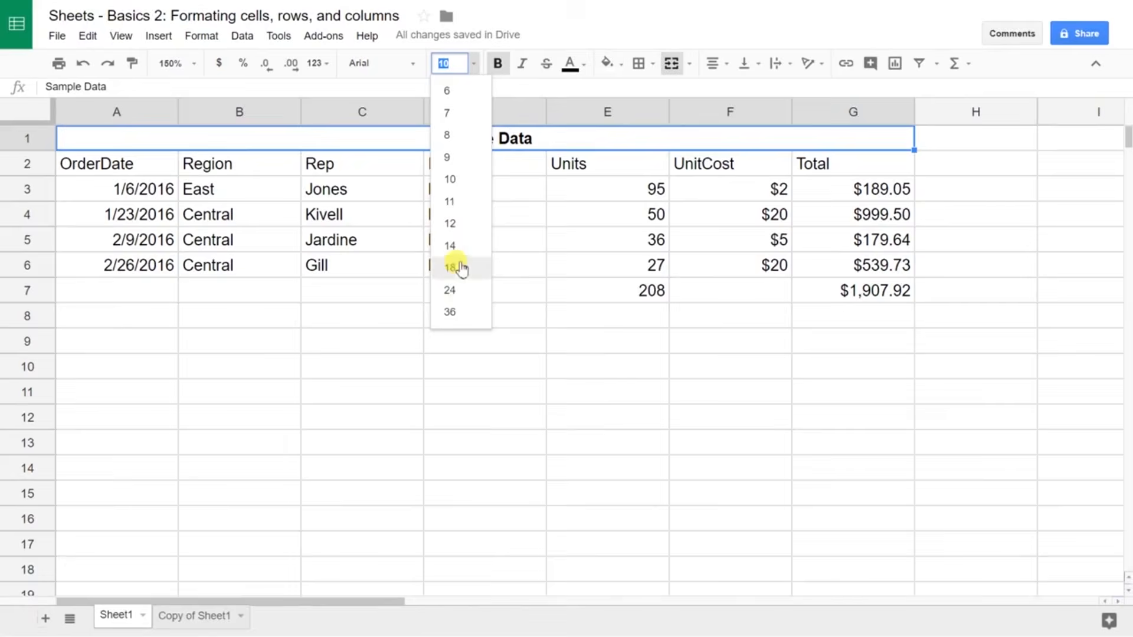
click(449, 290)
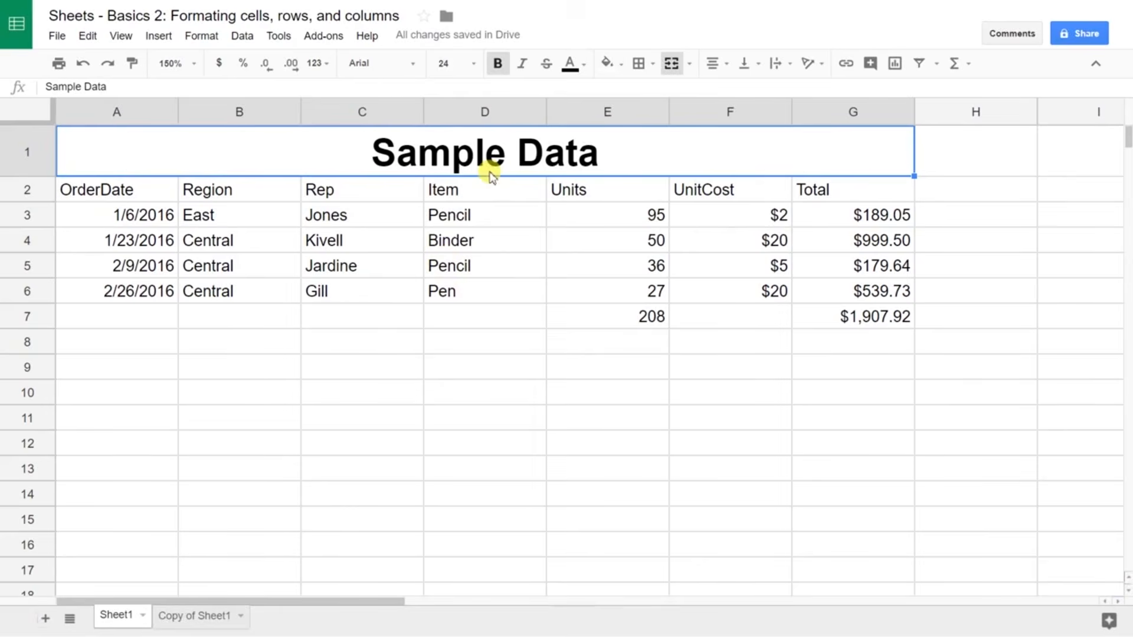
click(467, 67)
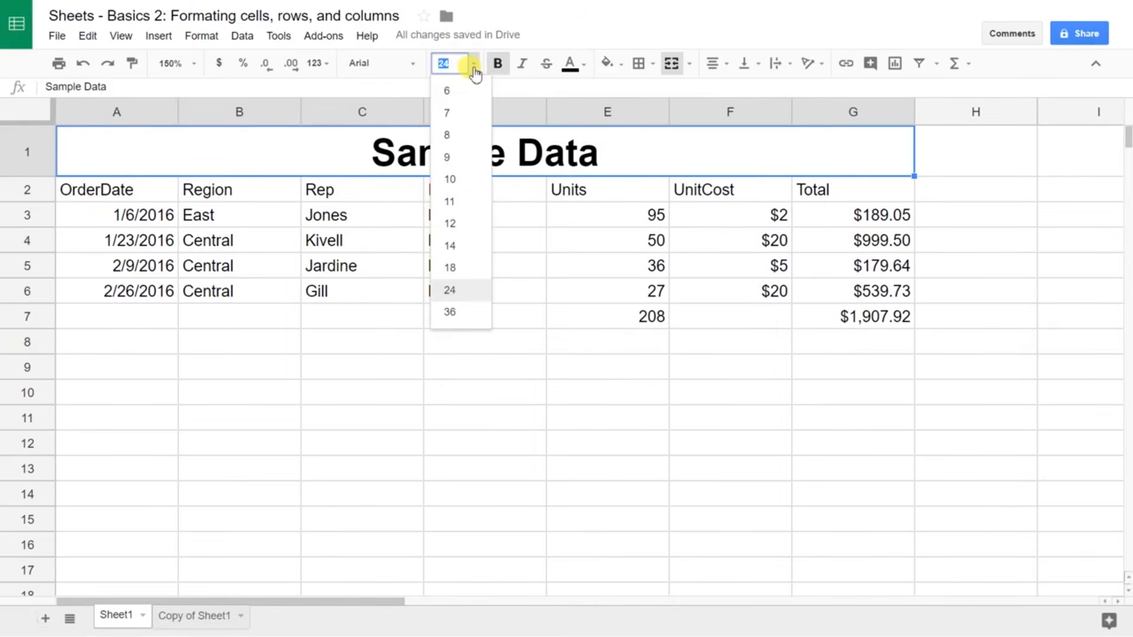
click(450, 267)
click(450, 206)
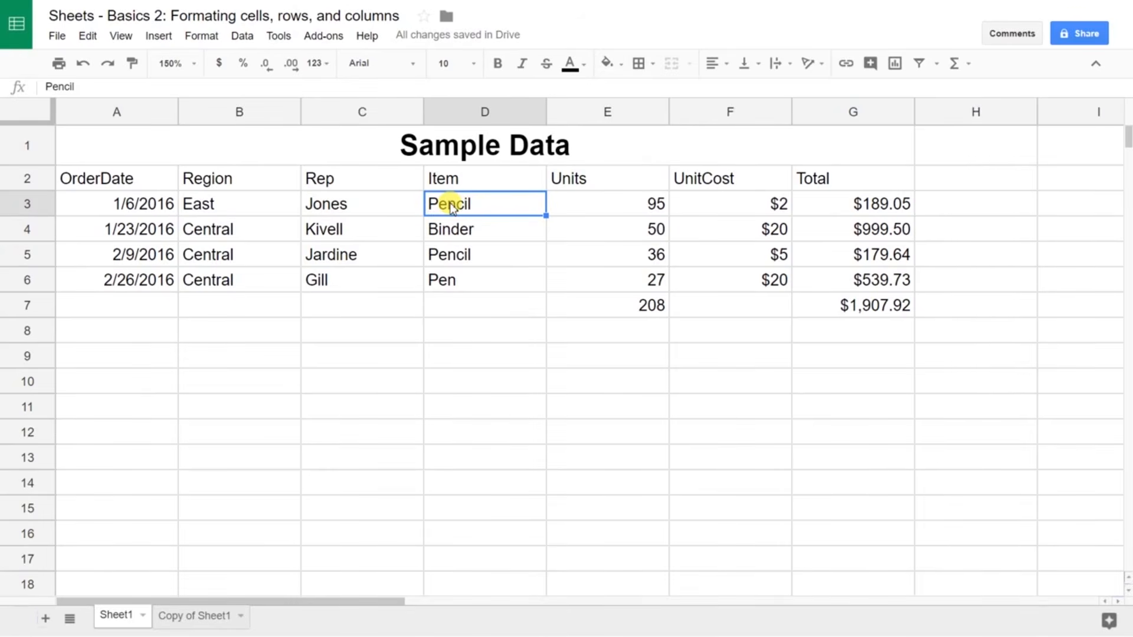
Step: Select the order table A2:G7 and choose Format > Alternating colors
key(Home)
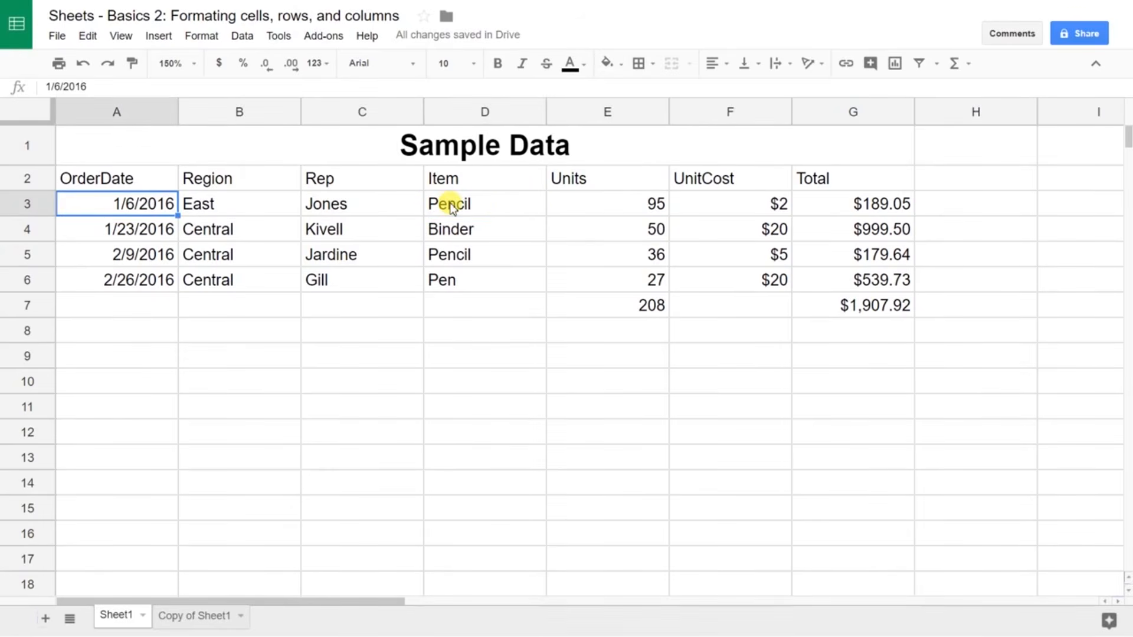
key(Up)
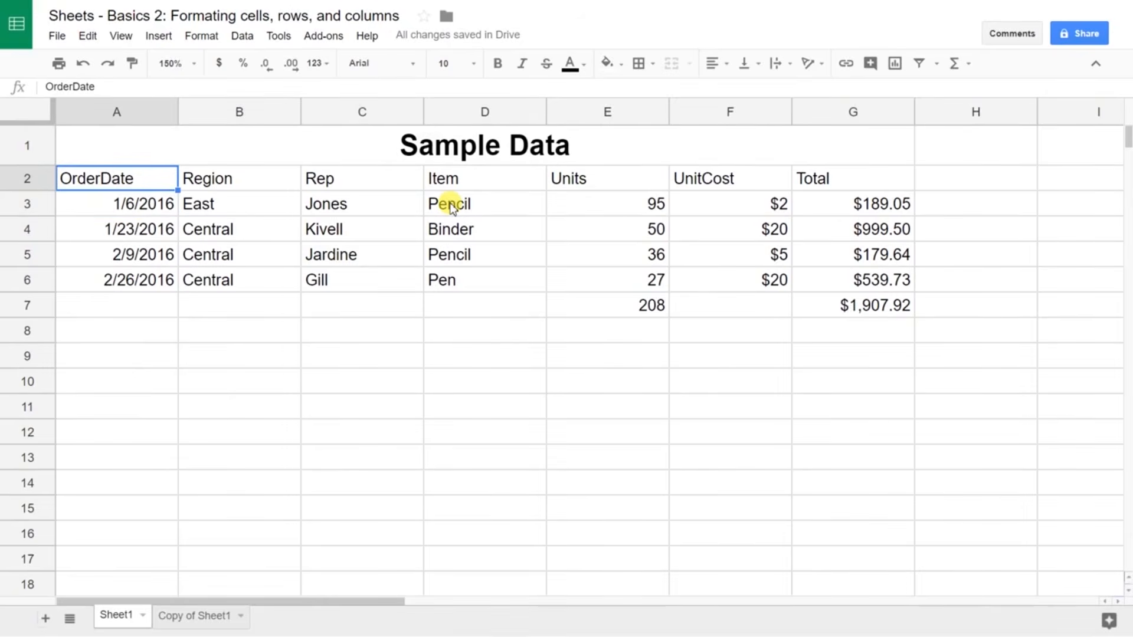
key(ctrl+shift+Right)
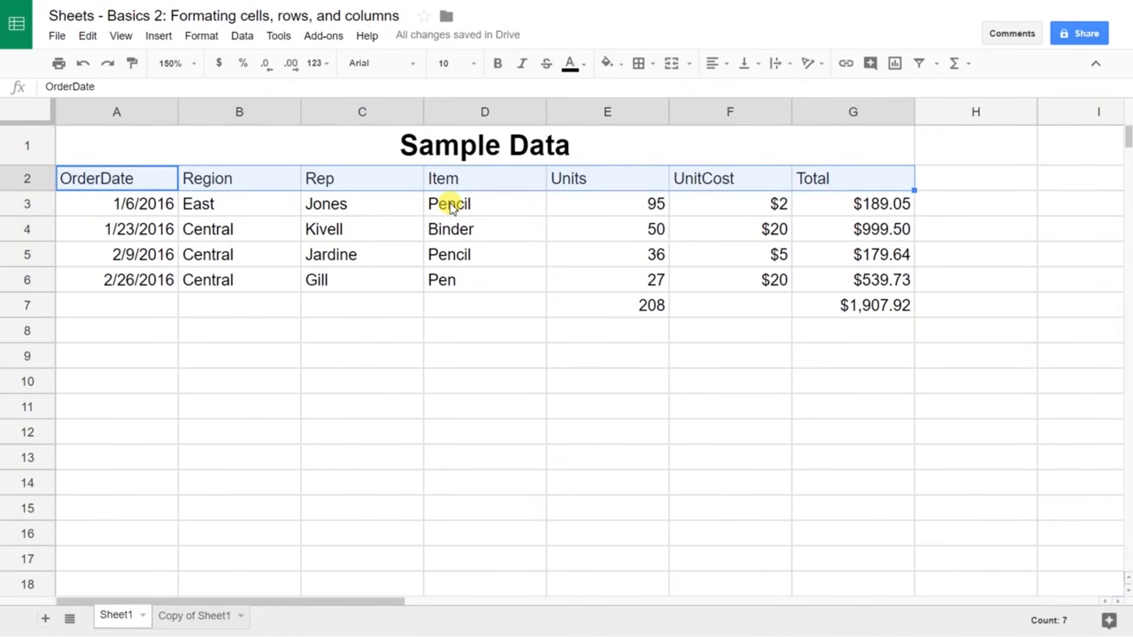
key(shift+Down)
key(shift+Down)
key(shift+Down)
key(shift+Down)
key(shift+Down)
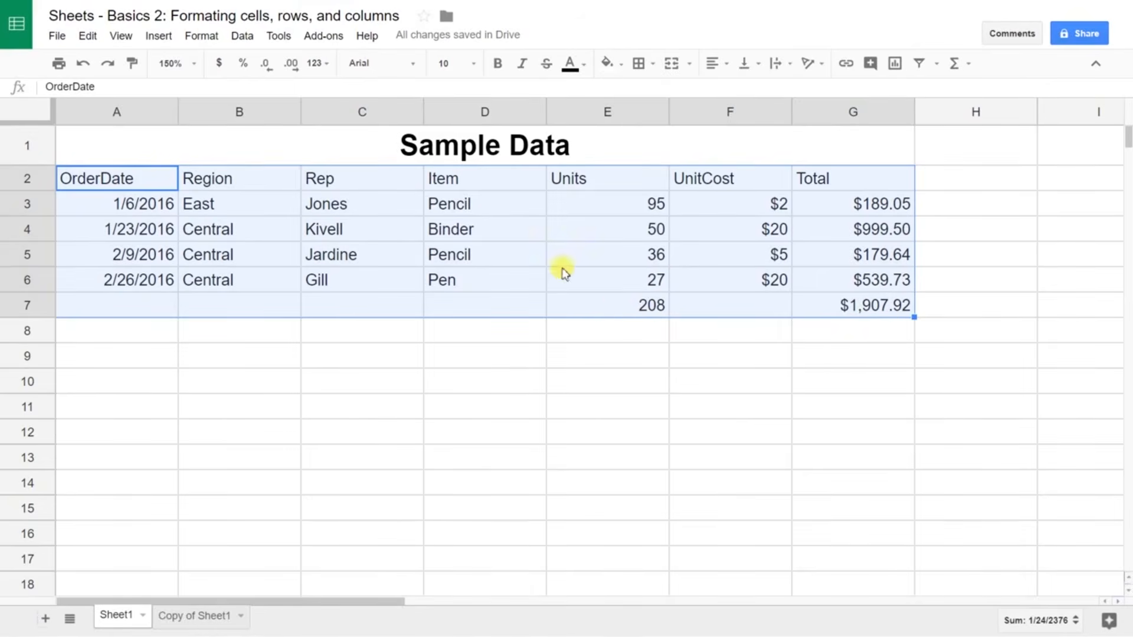
click(219, 41)
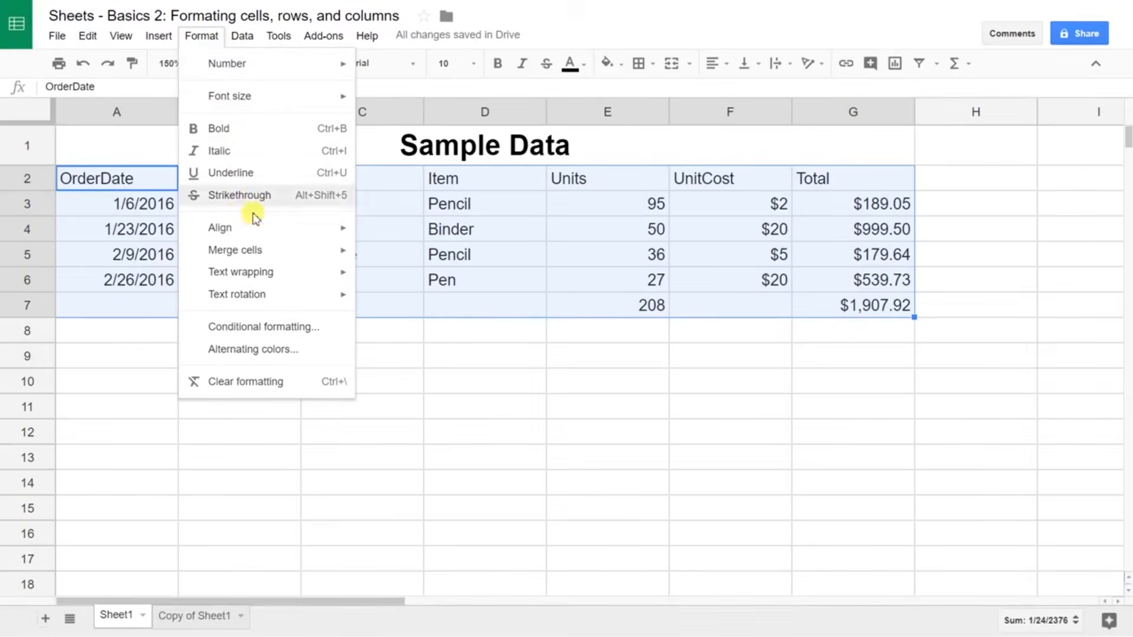
mouse_move(253, 274)
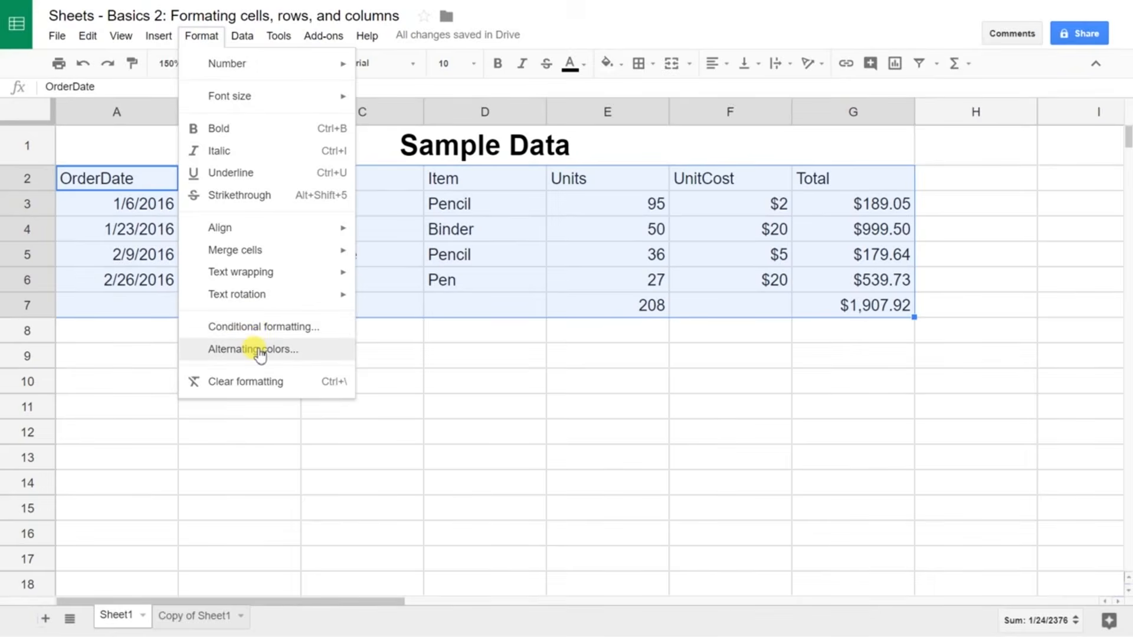
click(259, 350)
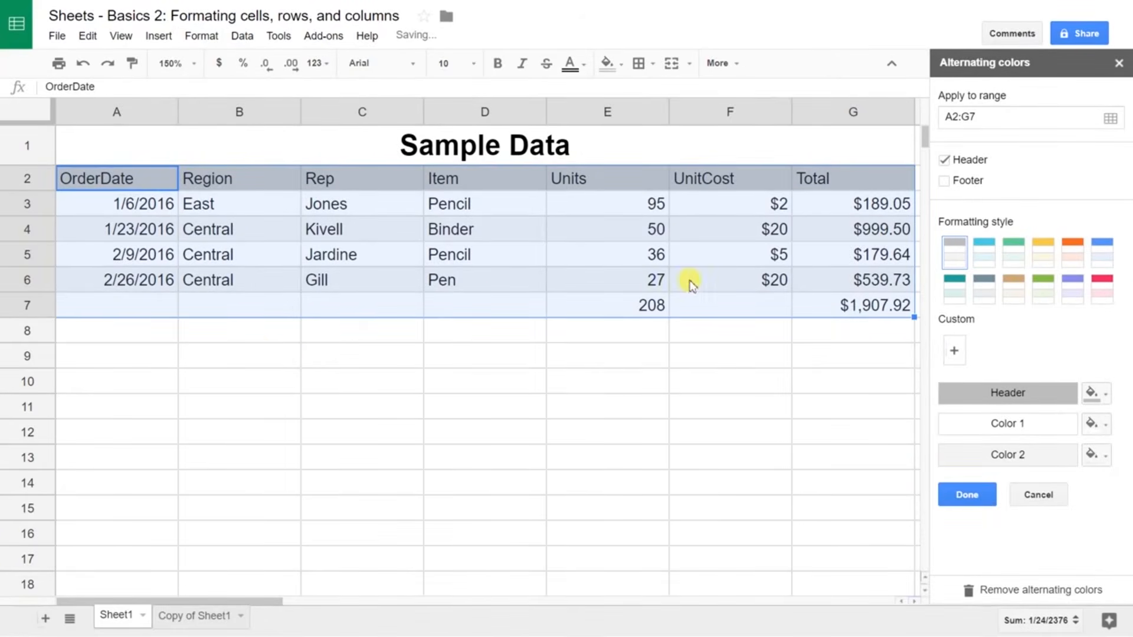
Step: Turn on footer shading and apply the cyan alternating-colour style to the order table
click(962, 185)
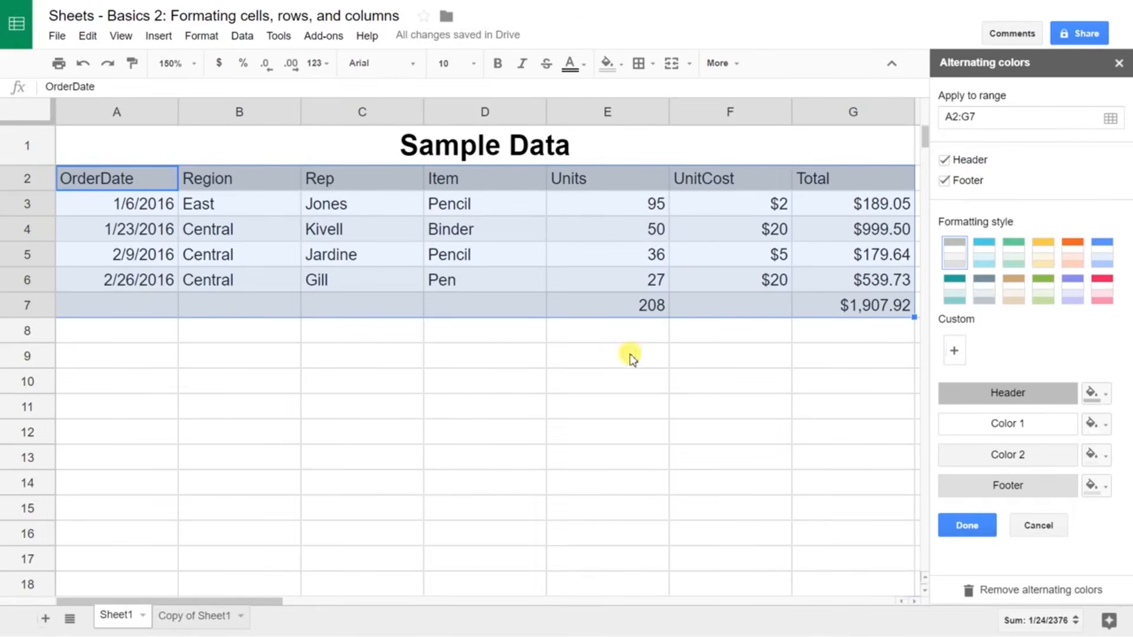
click(957, 184)
click(962, 183)
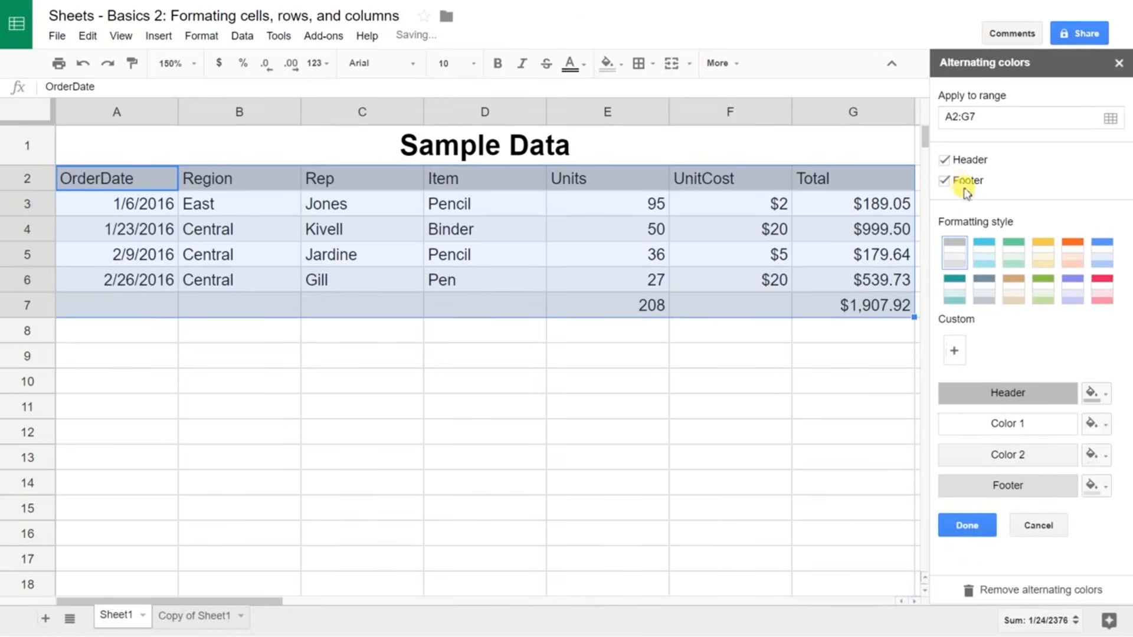
click(990, 266)
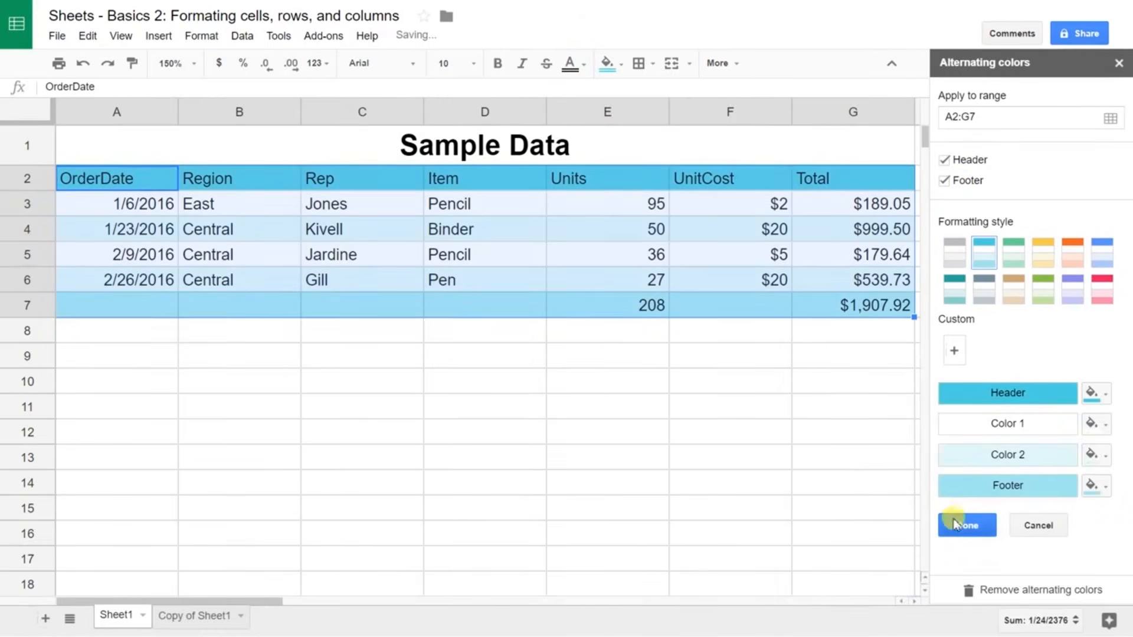
click(956, 524)
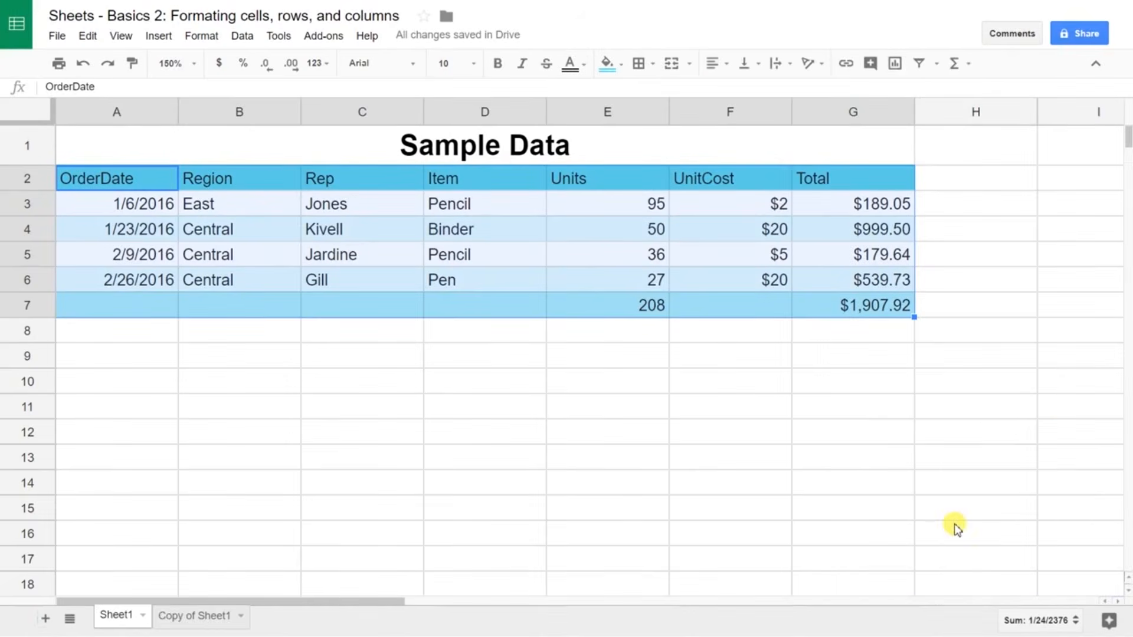
click(571, 258)
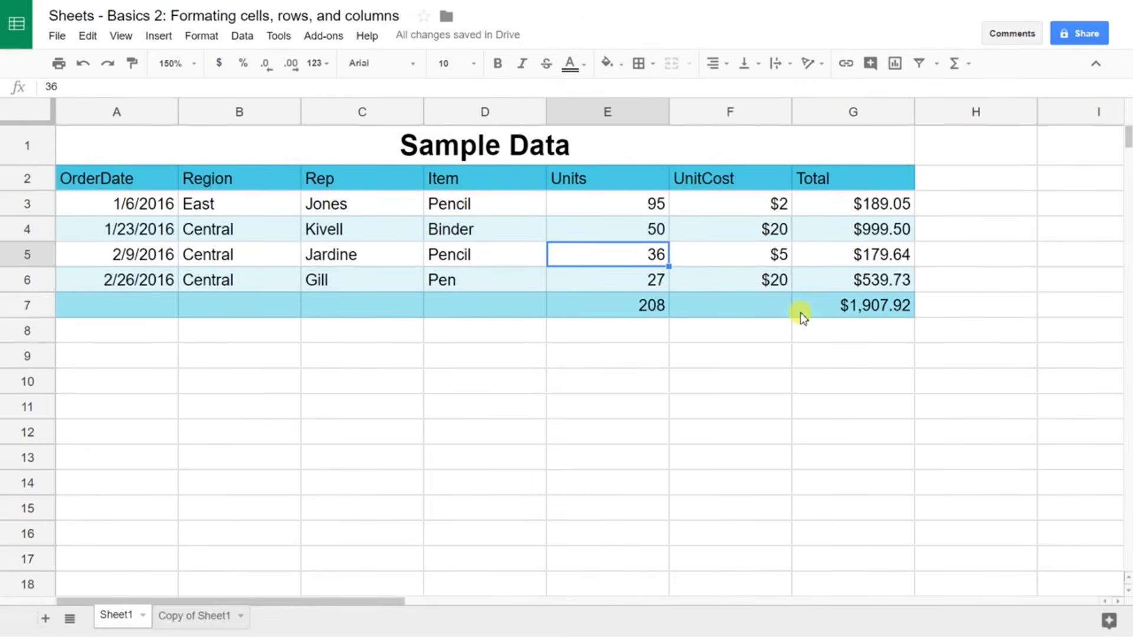
Step: Add bottom borders under the 27 in E6 and $539.73 in G6
click(614, 289)
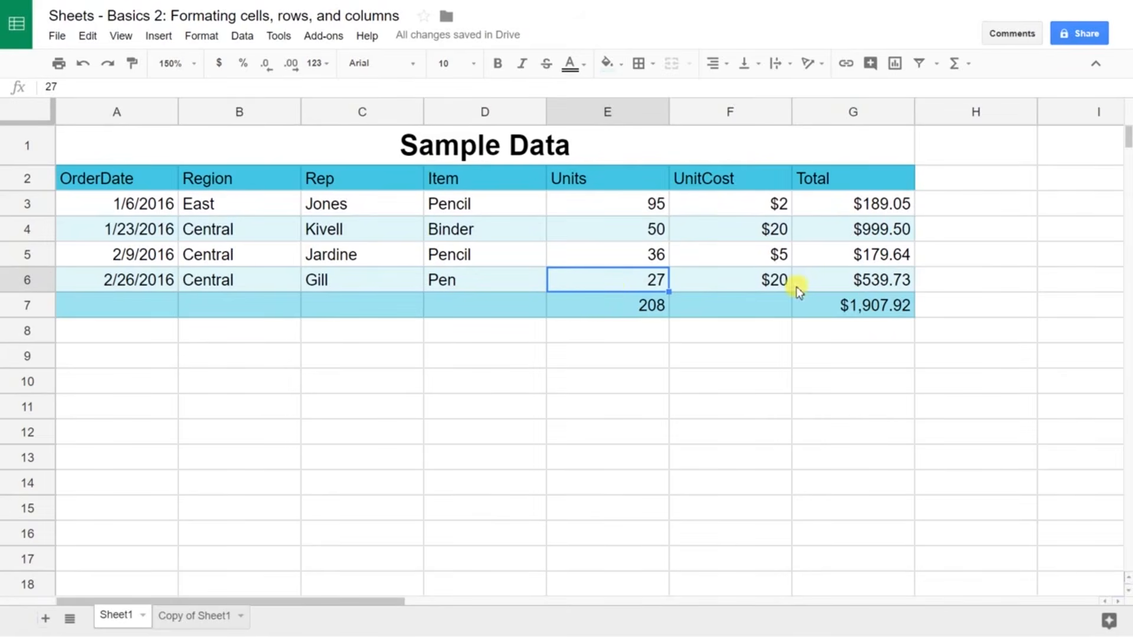
ctrl+click(840, 285)
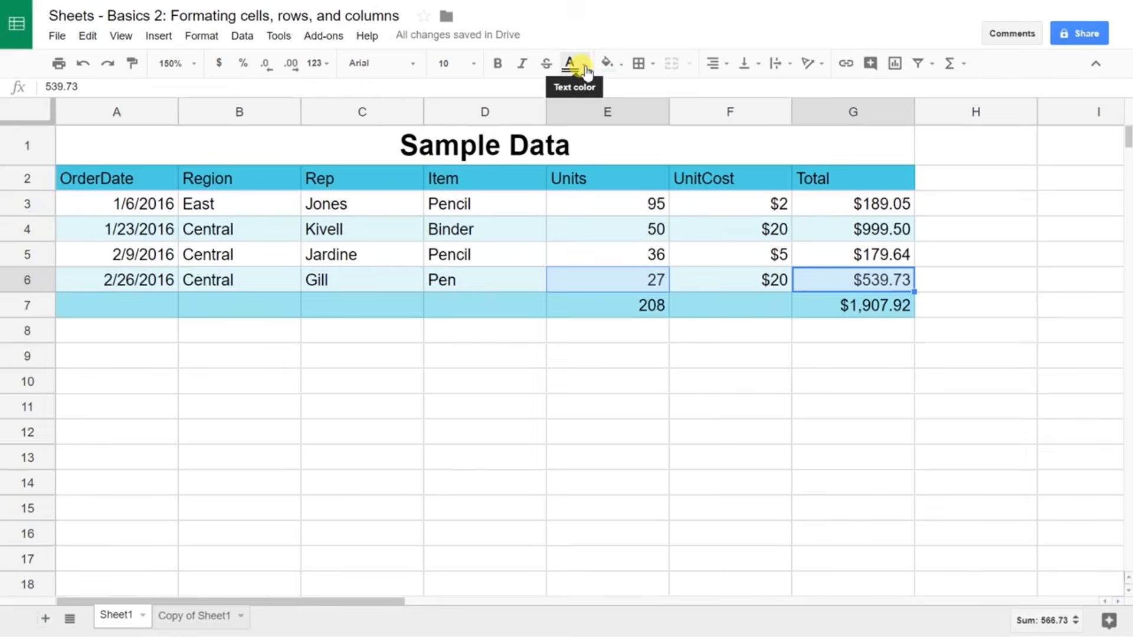
click(637, 66)
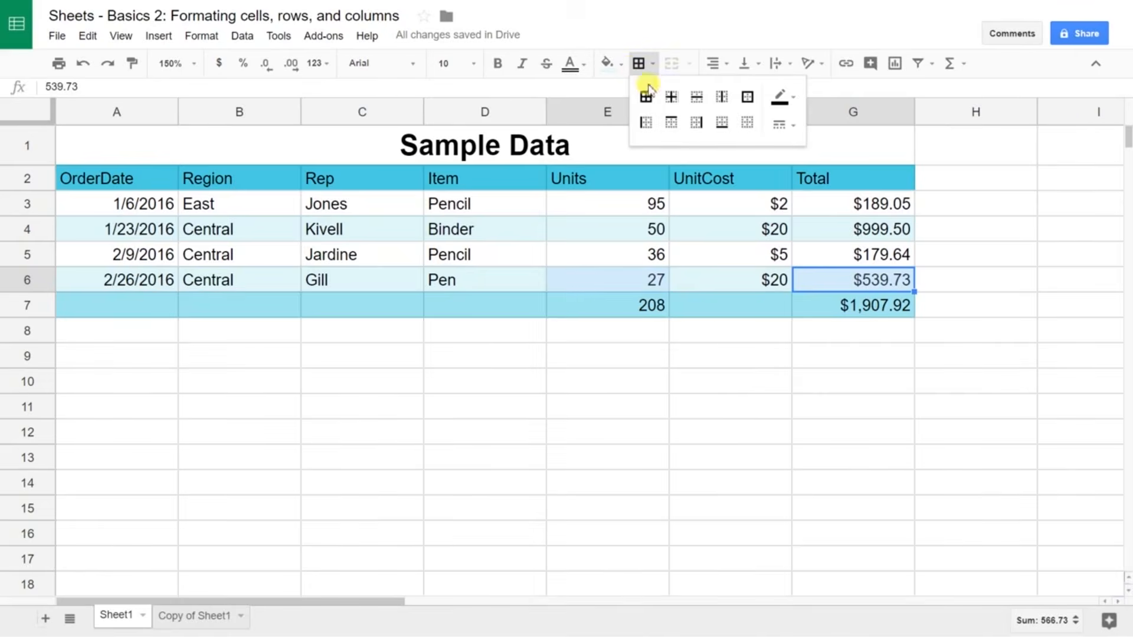
click(722, 122)
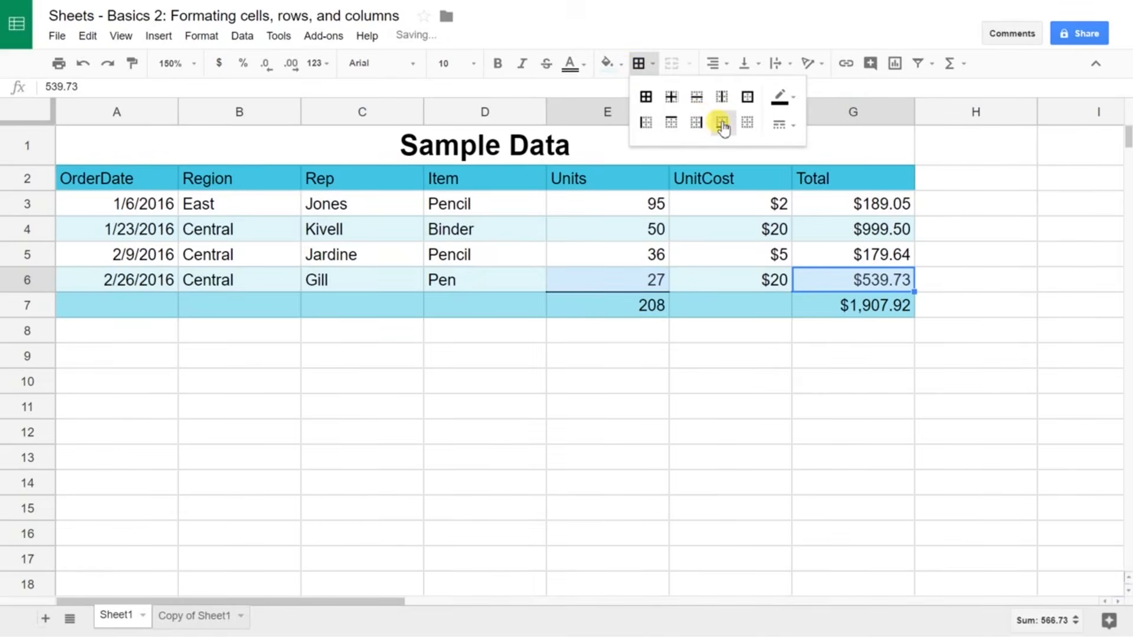
click(720, 338)
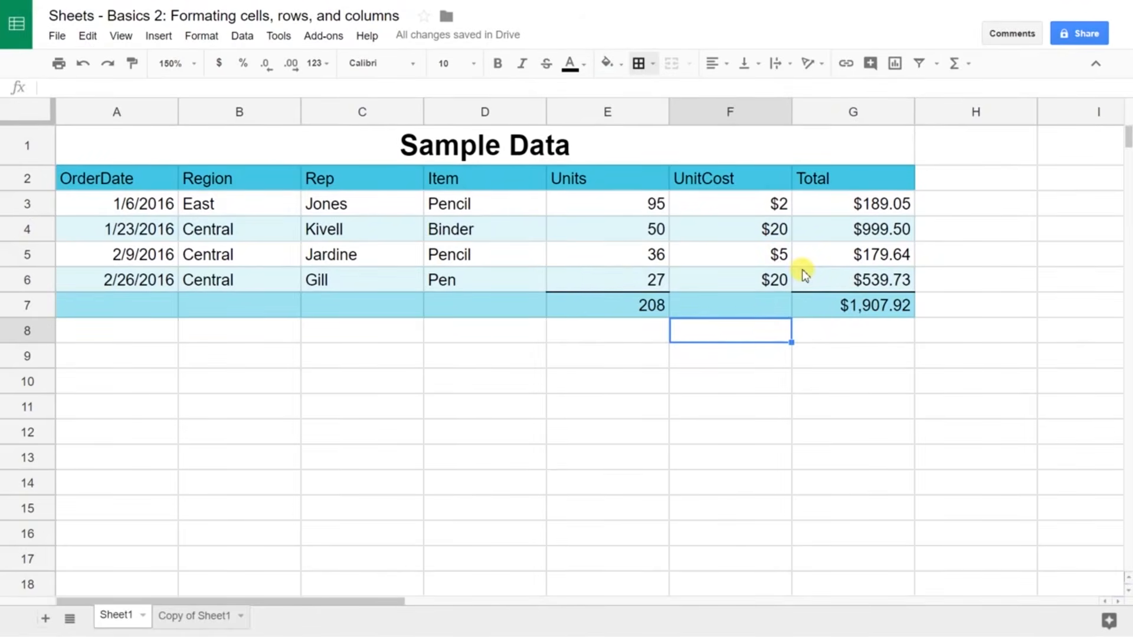
click(654, 278)
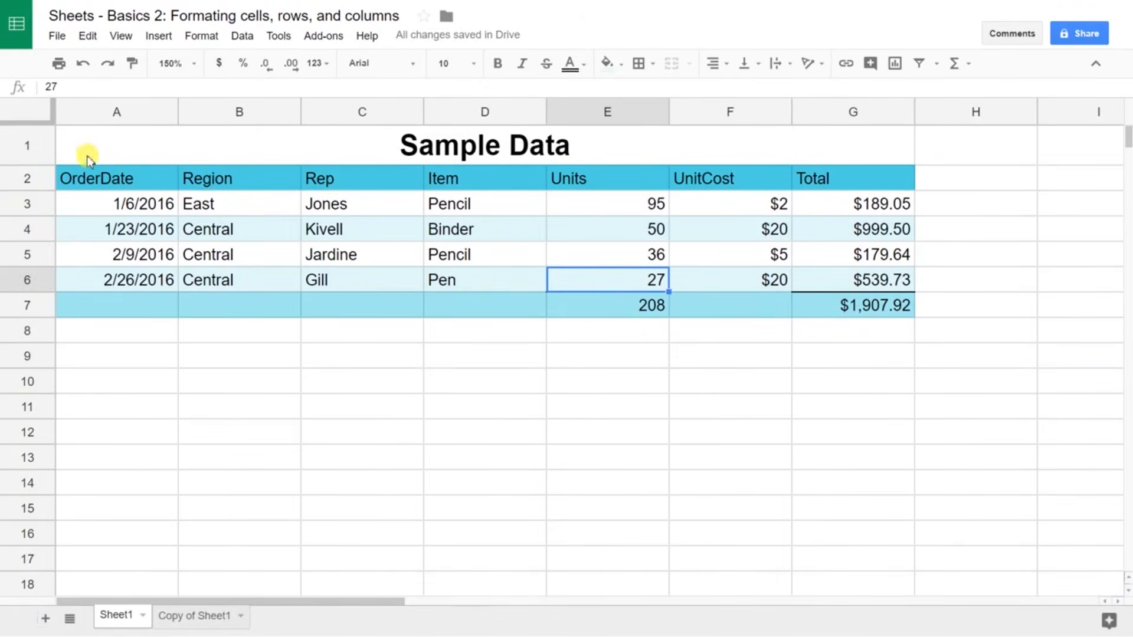
Step: Change the whole sheet's font to Calibri
click(39, 116)
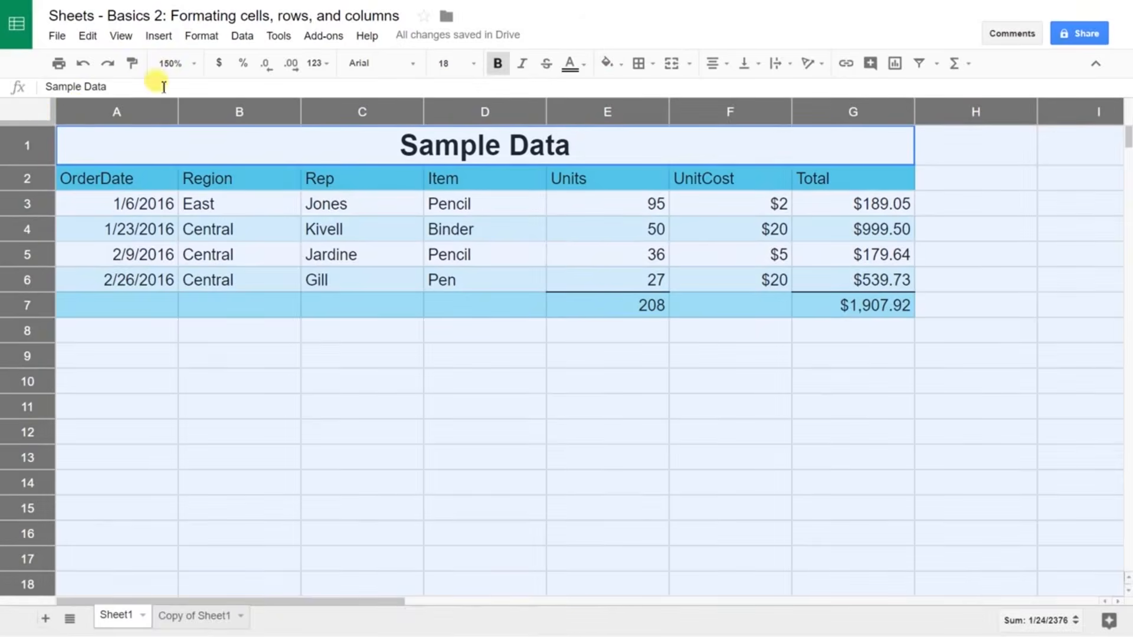
click(379, 70)
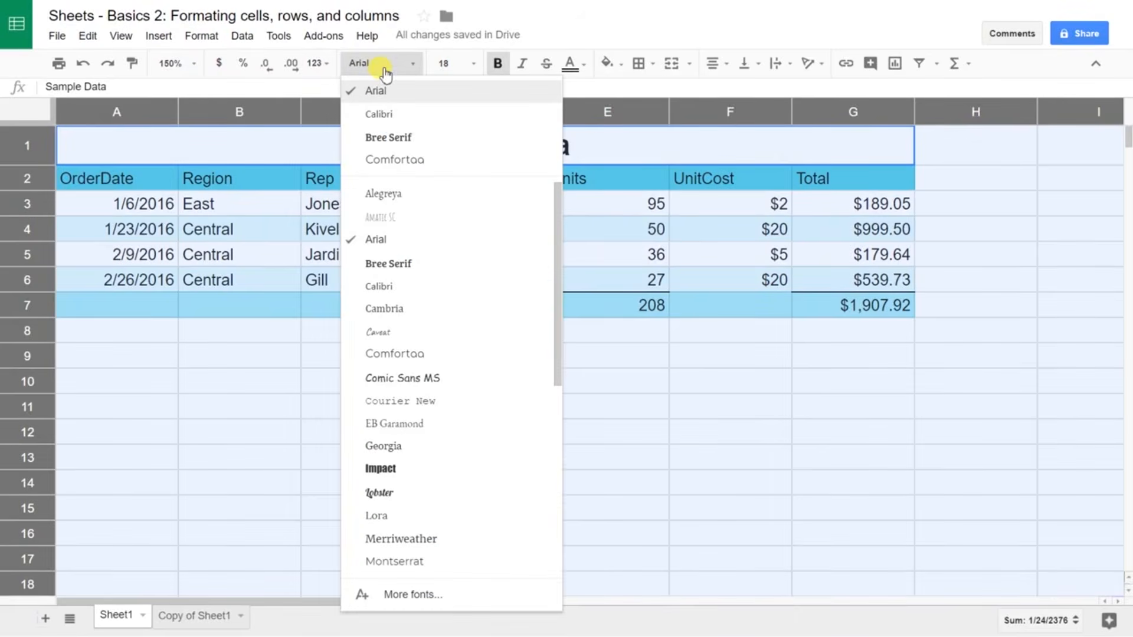
click(392, 121)
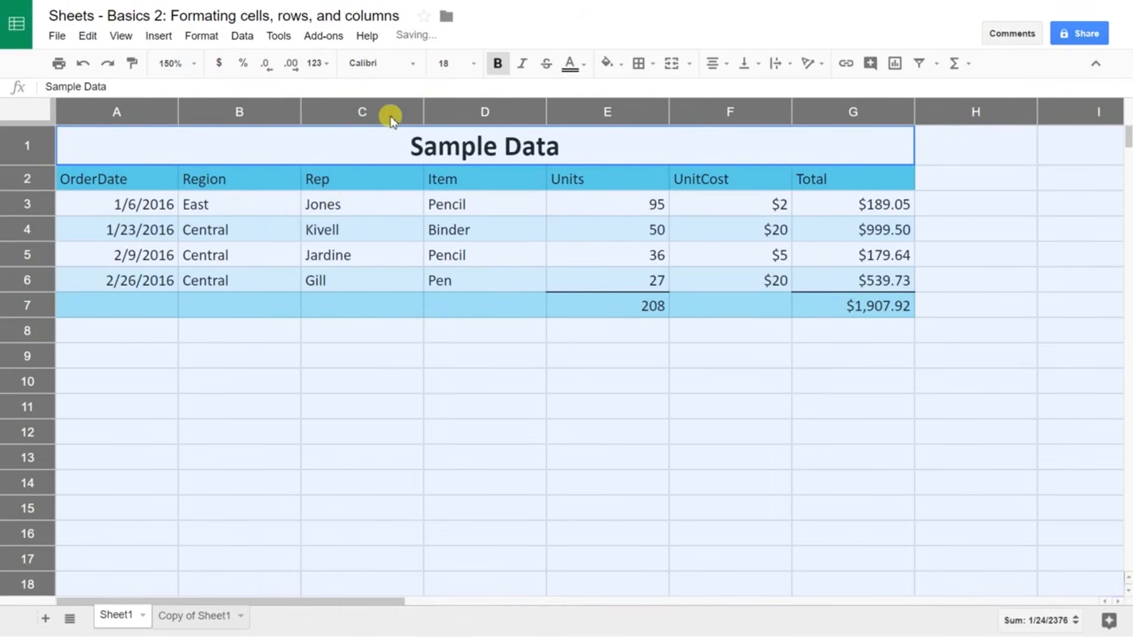
Step: Horizontally centre the row 2 header labels, OrderDate through Total
click(334, 211)
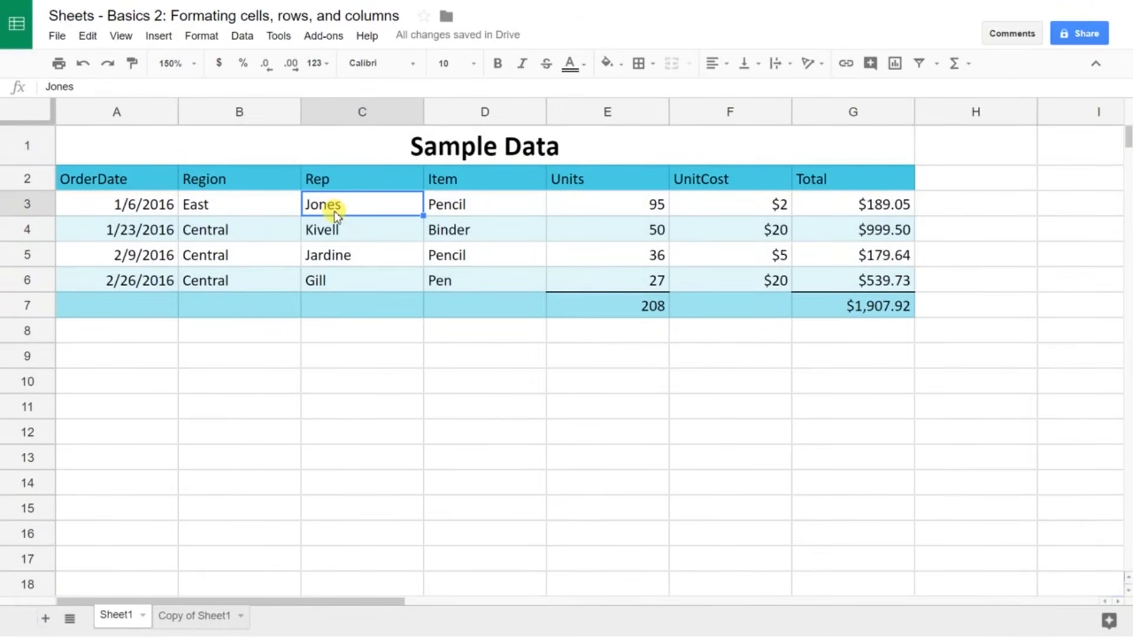
click(281, 214)
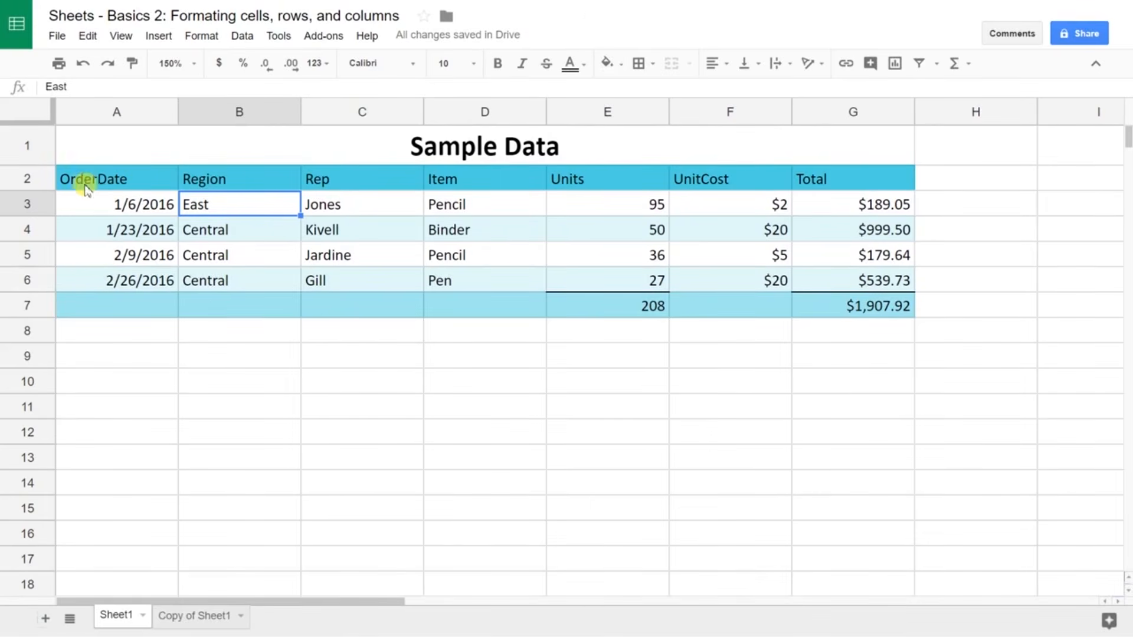
click(37, 181)
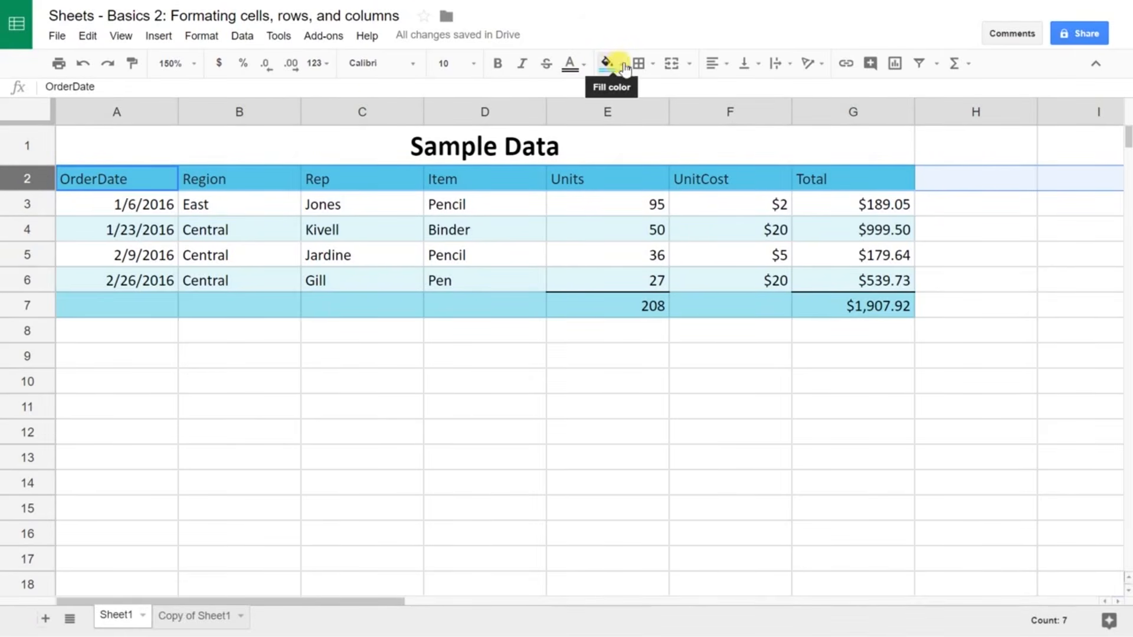
click(714, 63)
click(749, 94)
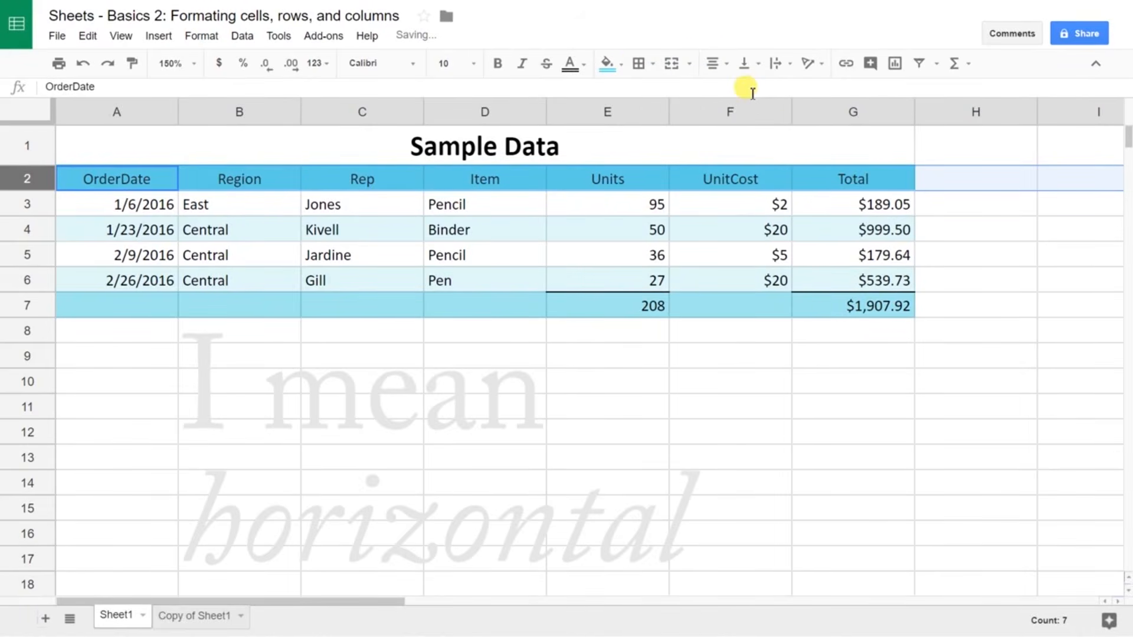
click(679, 215)
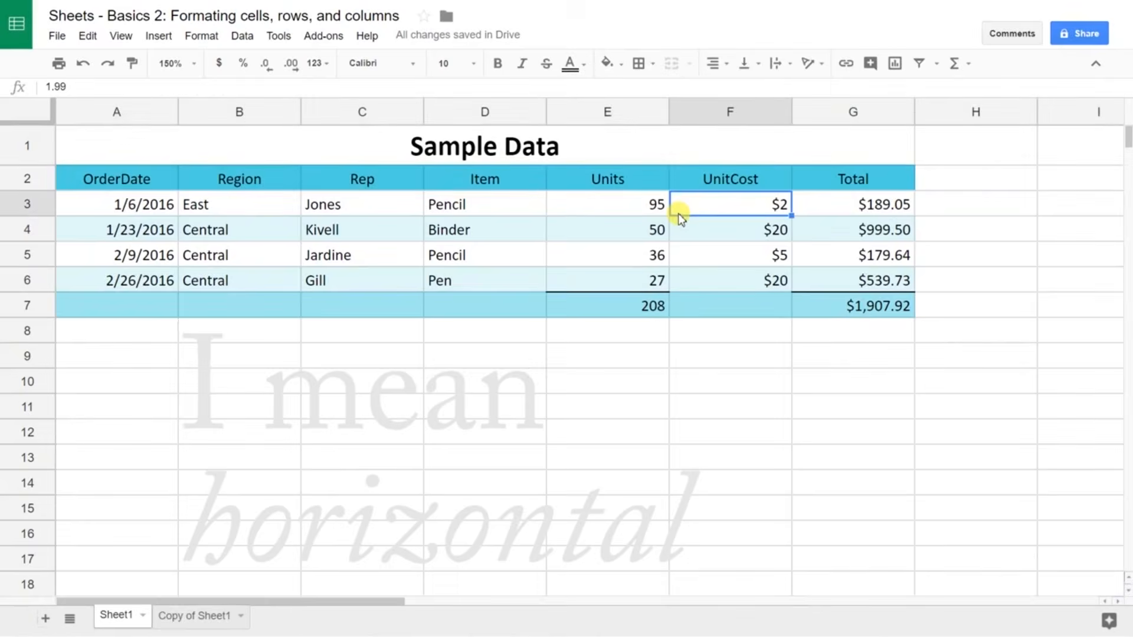
Step: Zoom to 200% and correct the F2 header to read 'Unit Cost'
click(193, 64)
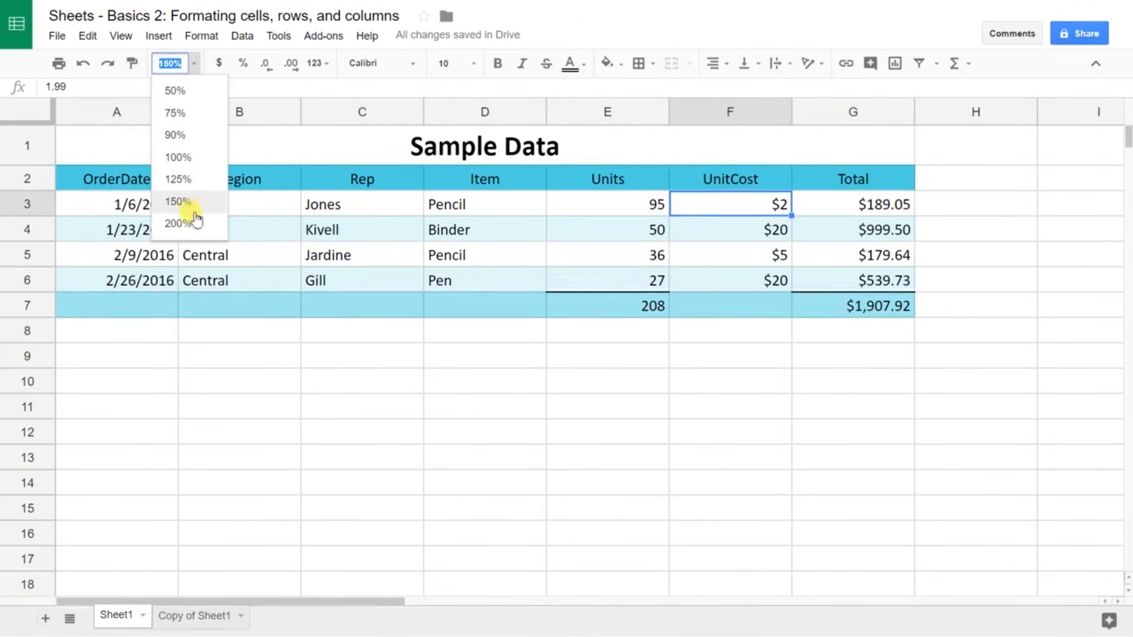
click(177, 224)
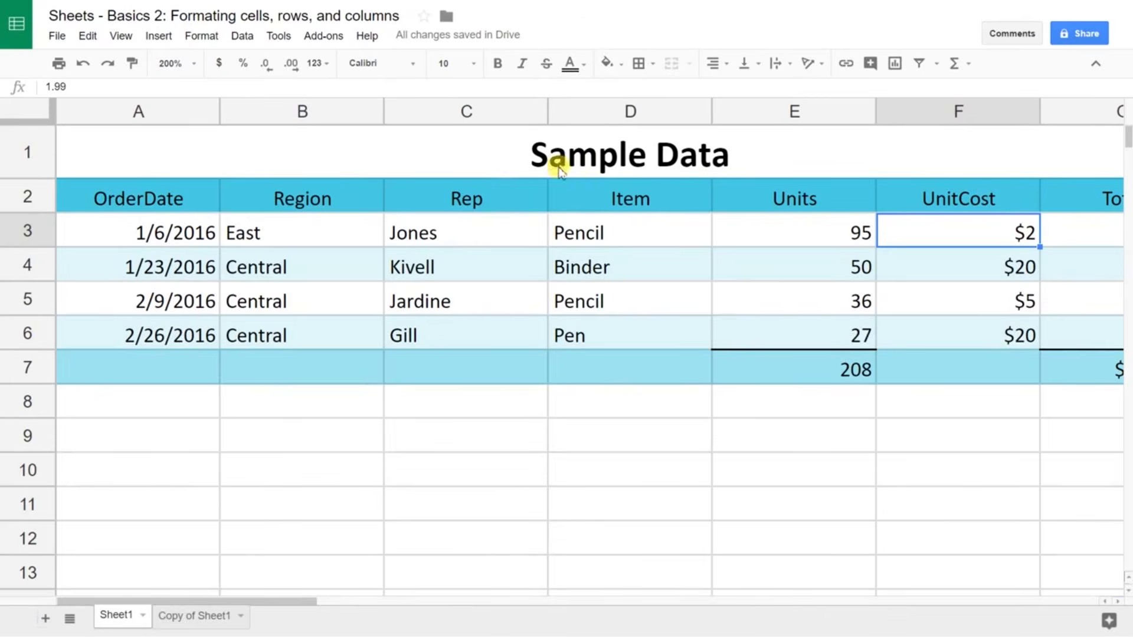
click(956, 198)
double_click(956, 198)
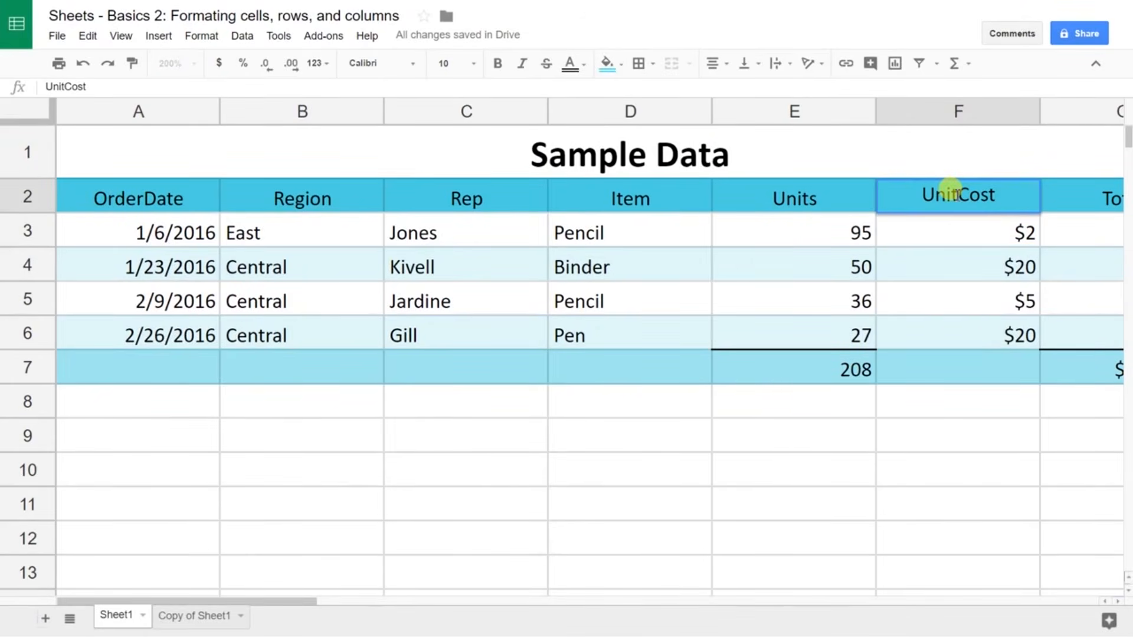
key(Left)
key(Left)
key(Left)
key(Left)
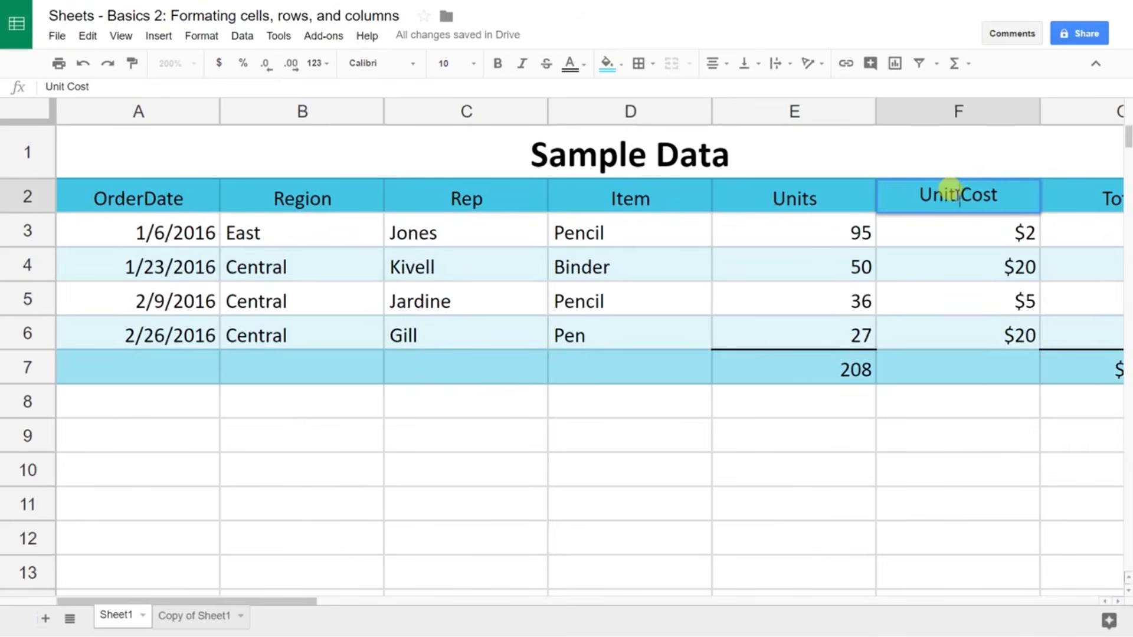
key(Return)
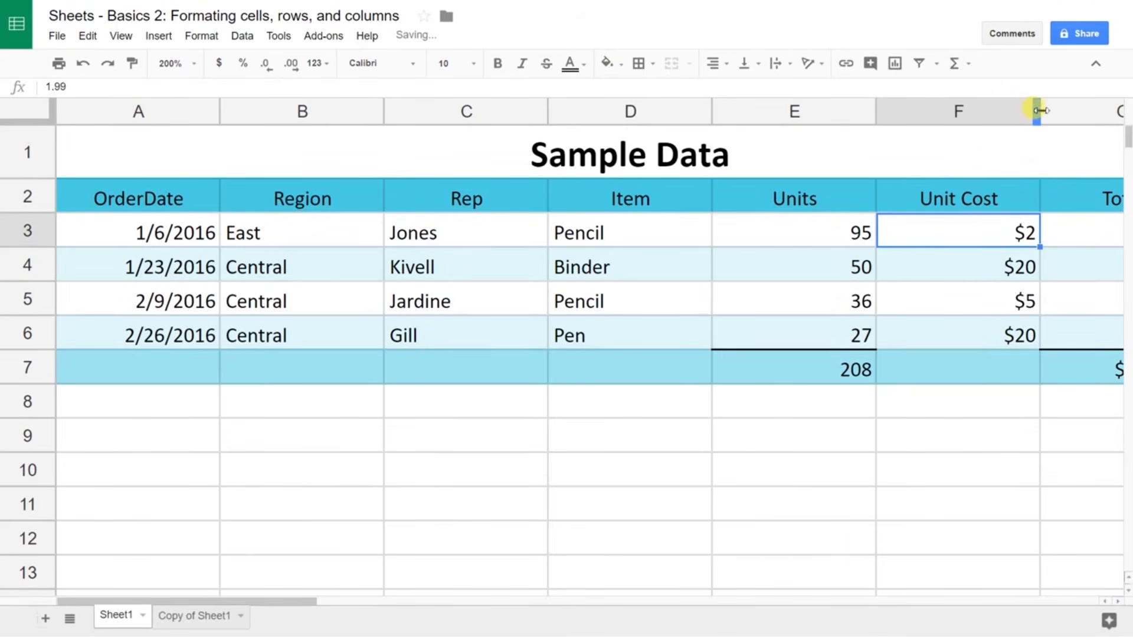
Step: Narrow the Unit Cost and Units columns to fit their contents
drag(1038, 110, 949, 112)
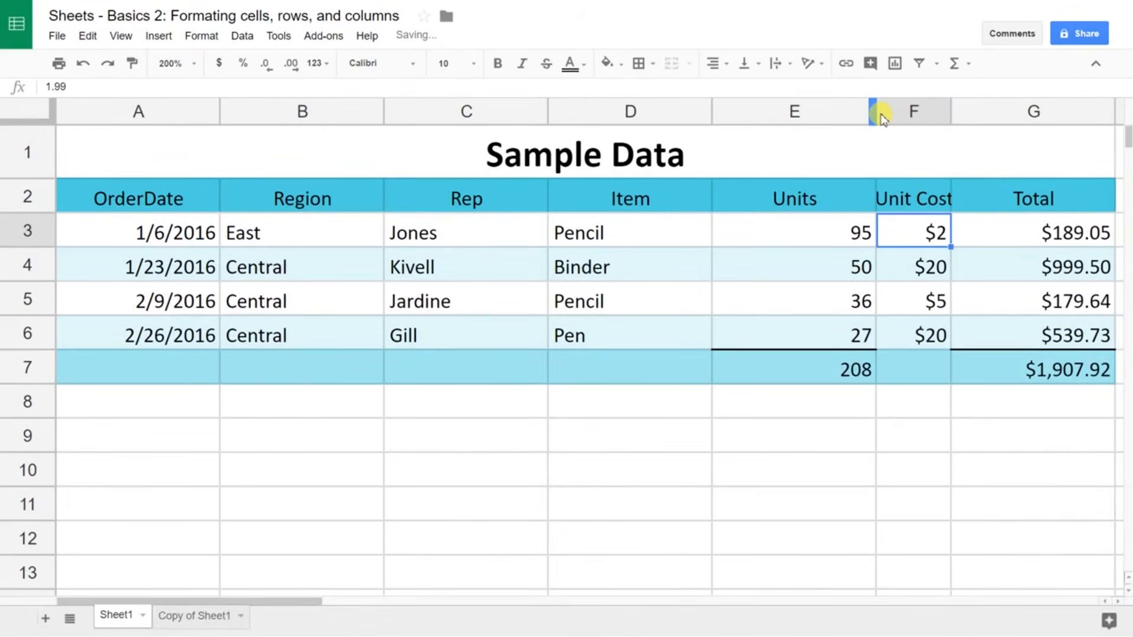
drag(873, 112, 755, 110)
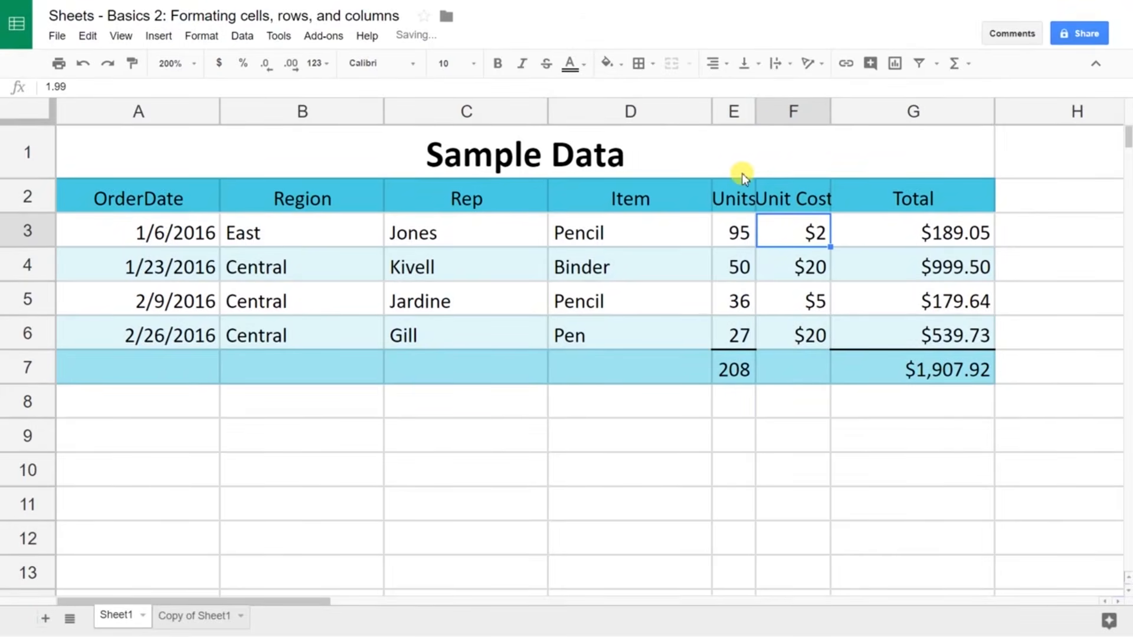
click(736, 190)
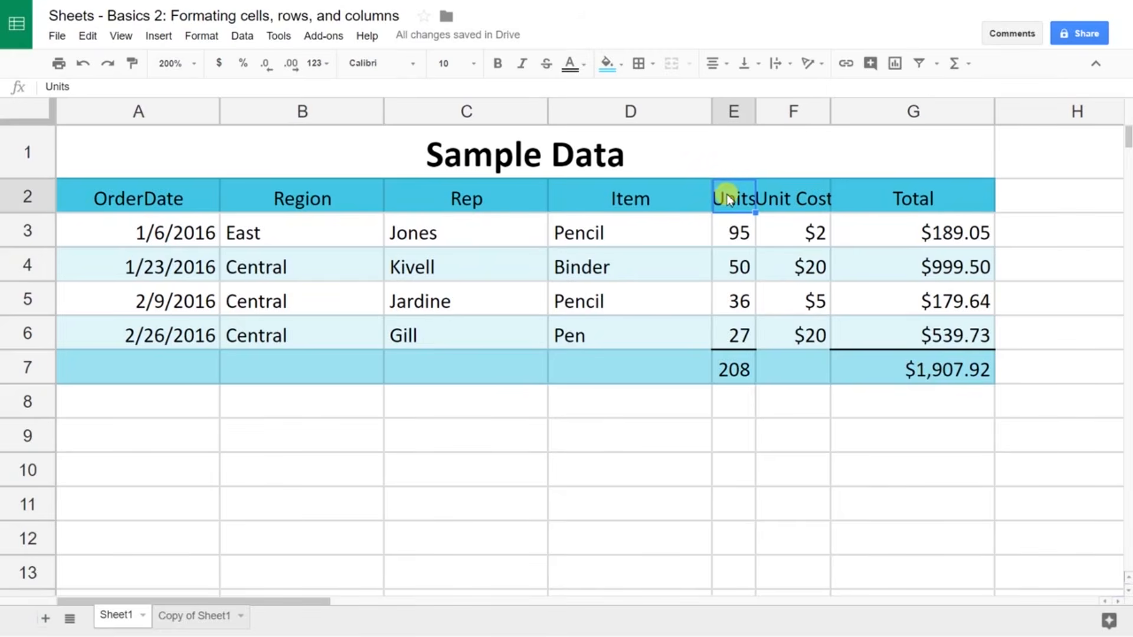
Step: Tilt the Units header text upward and narrow the Unit Cost column slightly
click(812, 65)
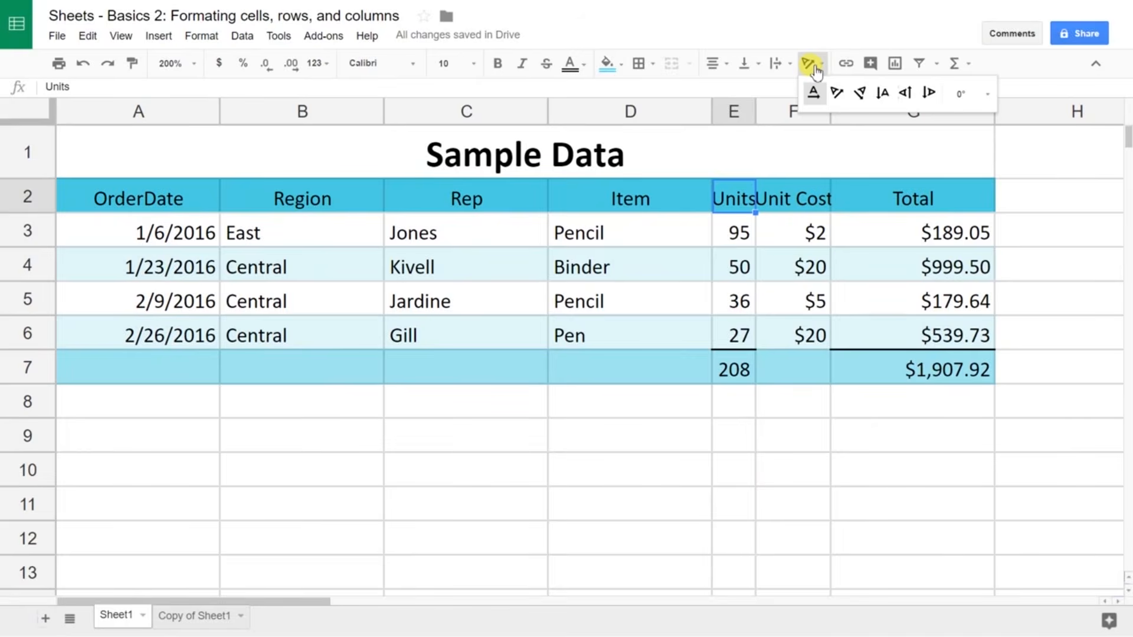
click(837, 92)
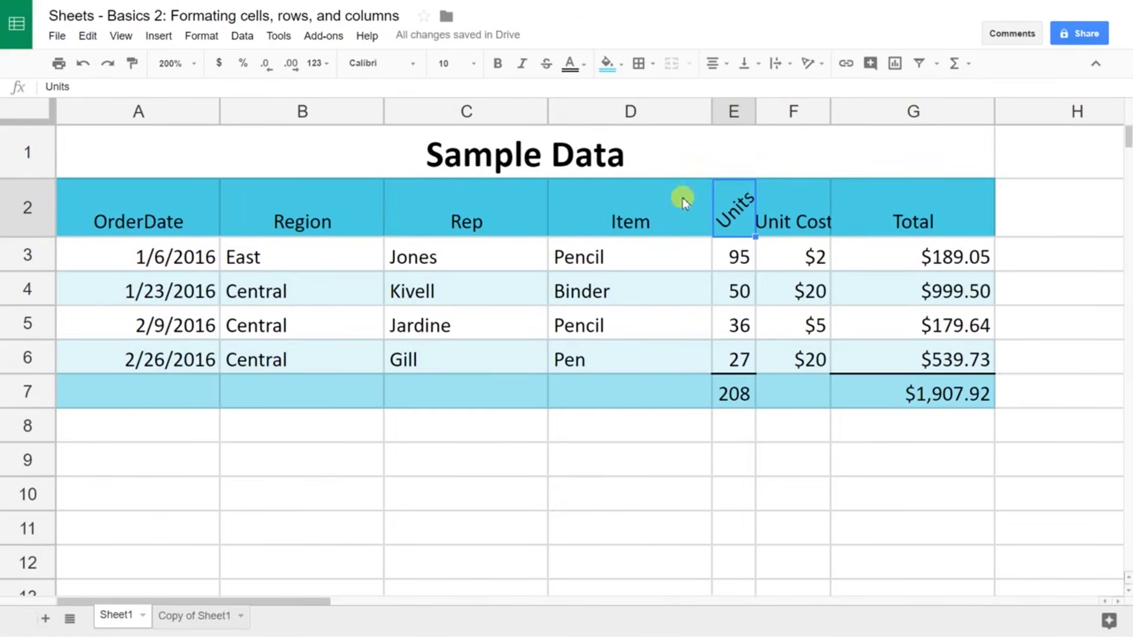
click(782, 216)
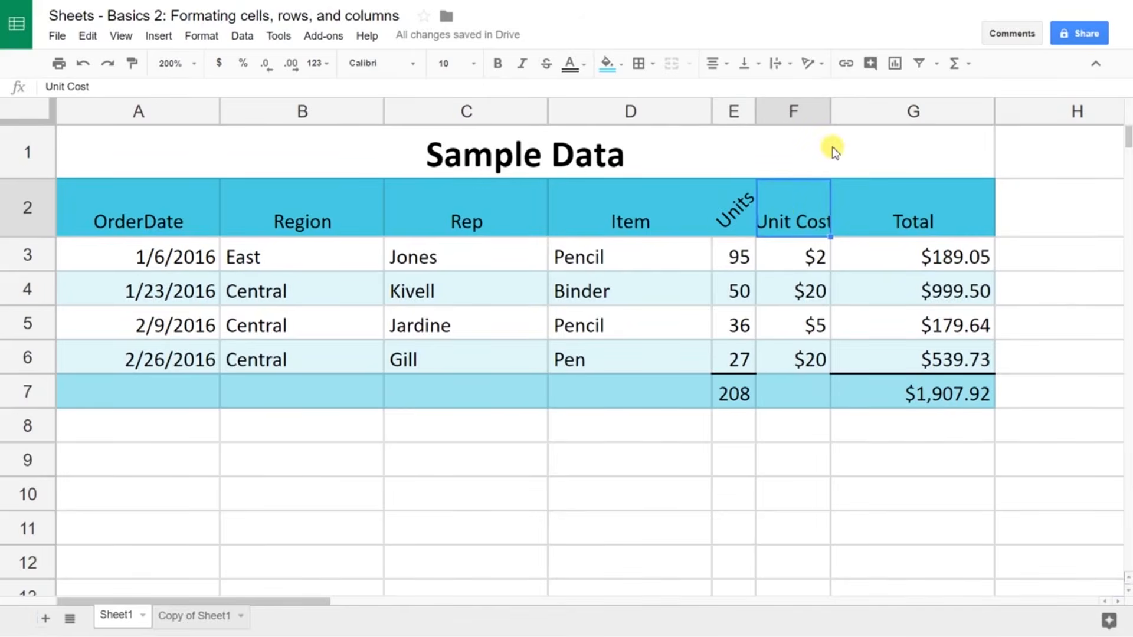
drag(827, 121, 824, 121)
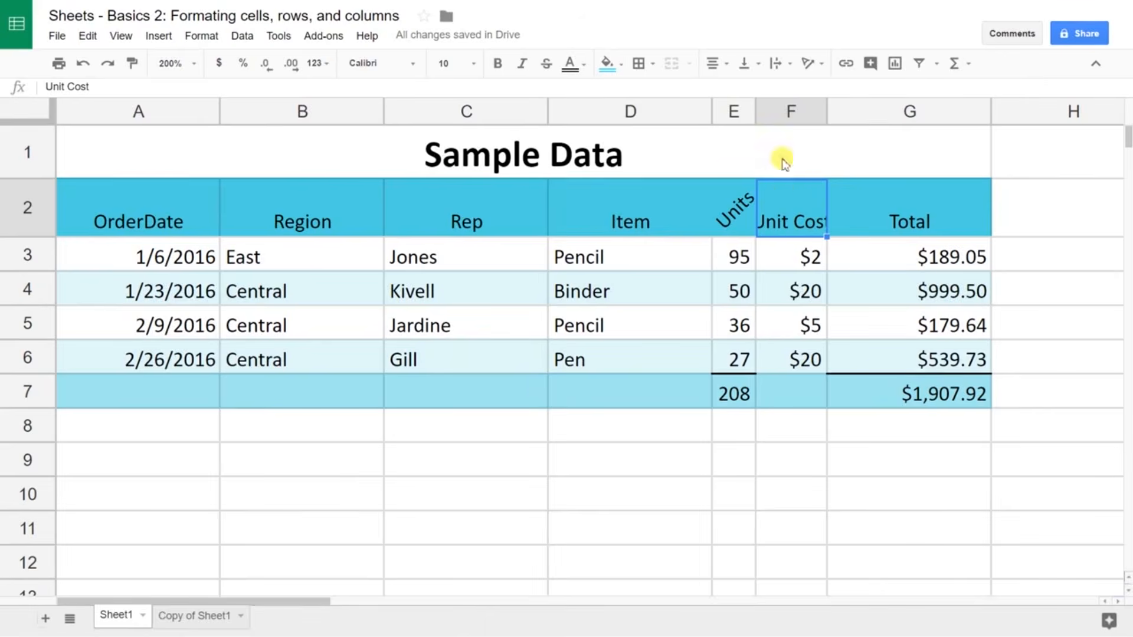
click(778, 71)
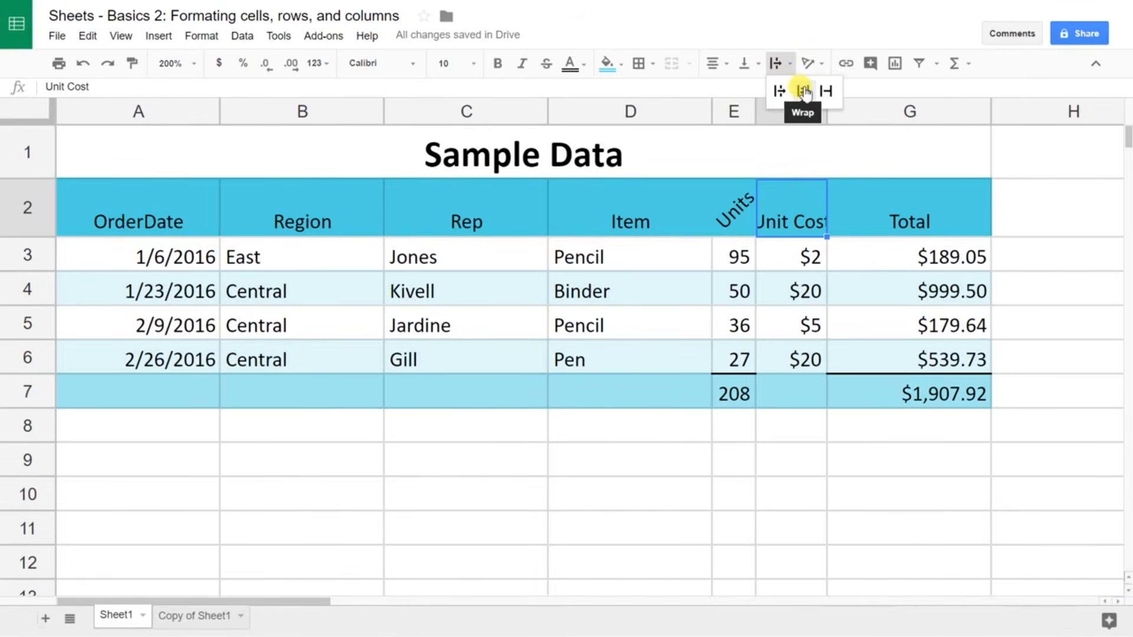
Step: Wrap the Unit Cost header onto two lines and vertically centre all row 2 headers
click(804, 91)
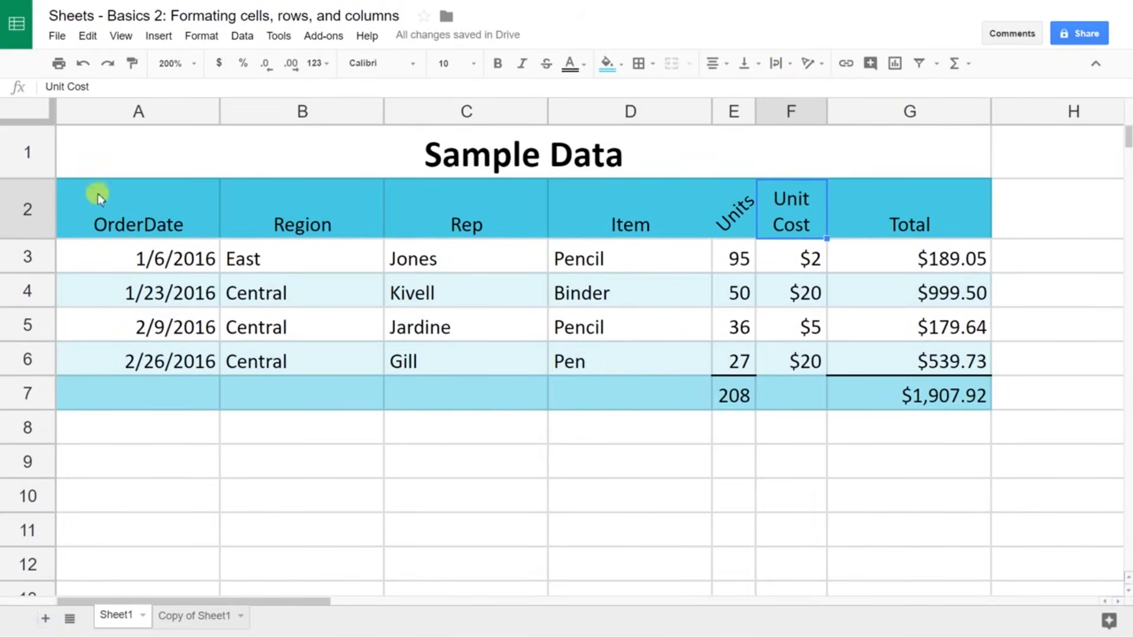
click(17, 200)
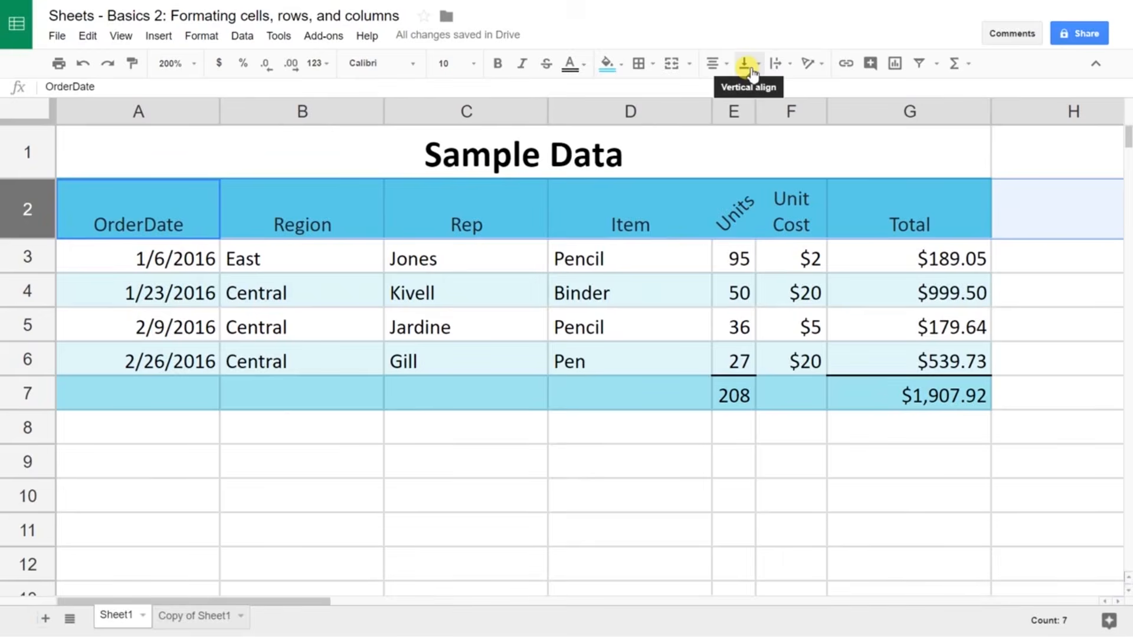
click(748, 65)
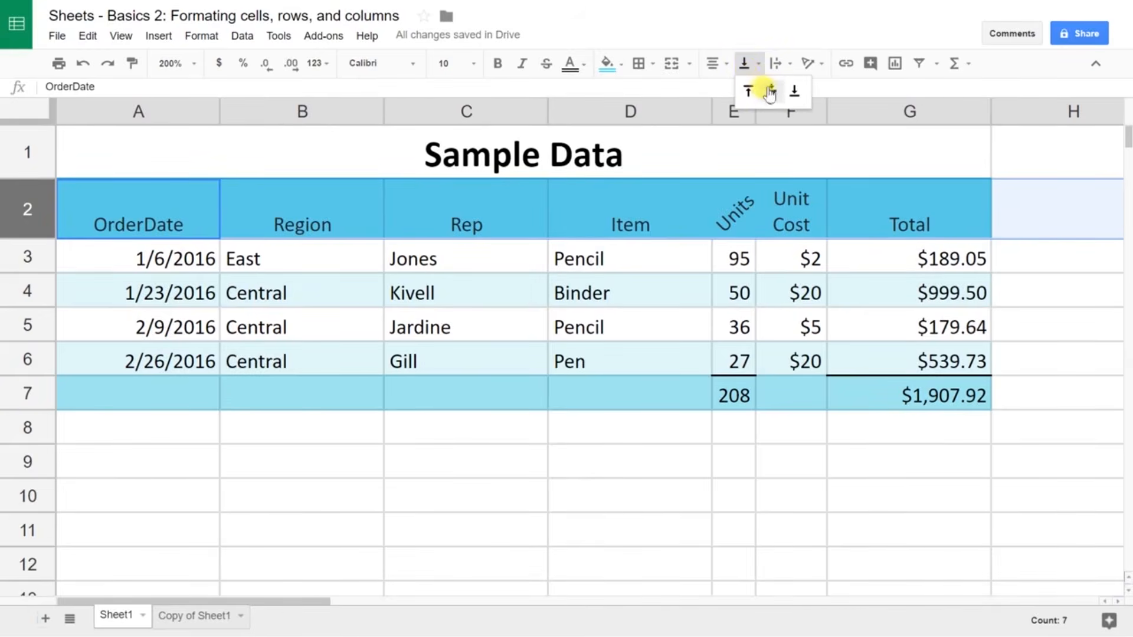
click(772, 91)
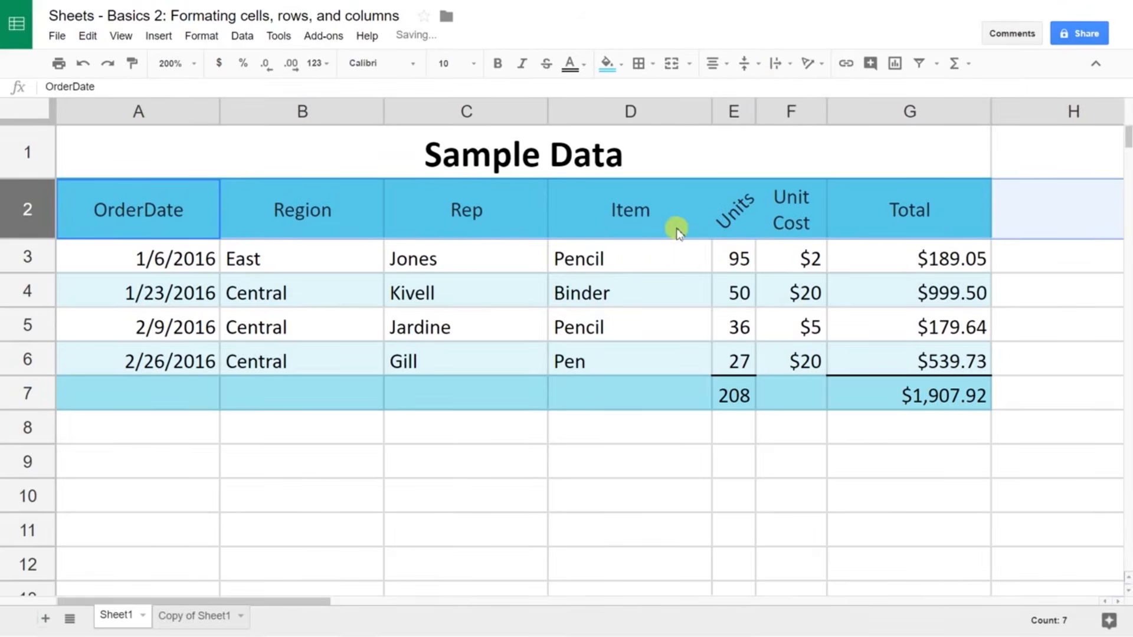
click(617, 372)
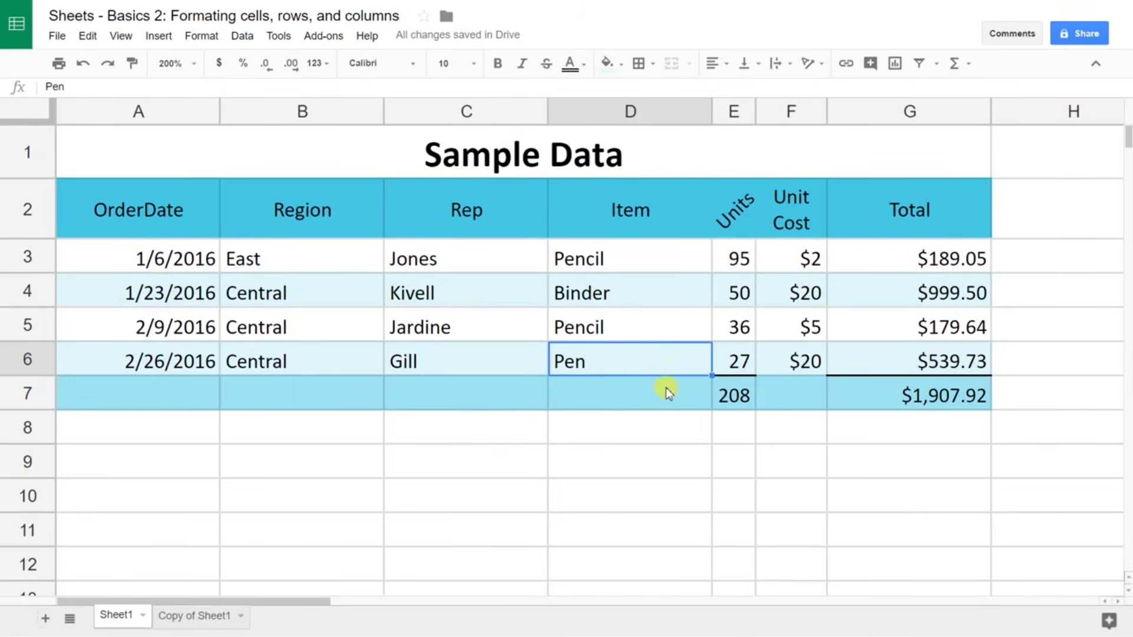
click(518, 234)
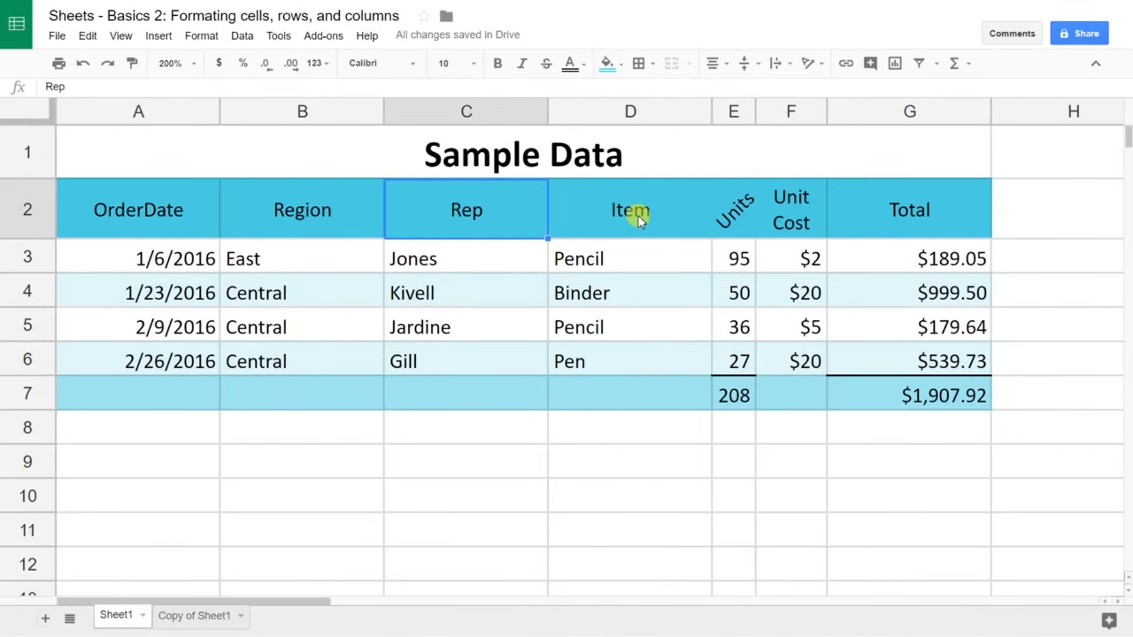
Step: Bold the totals row sums: 208 in E7 and $1,907.92 in G7
click(738, 390)
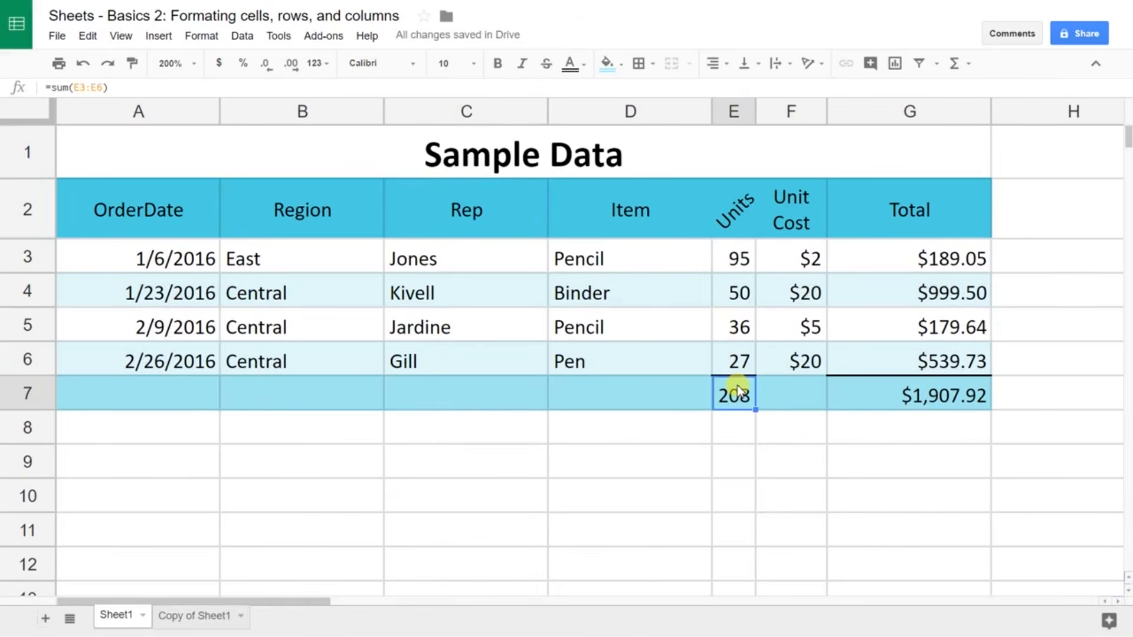
click(875, 397)
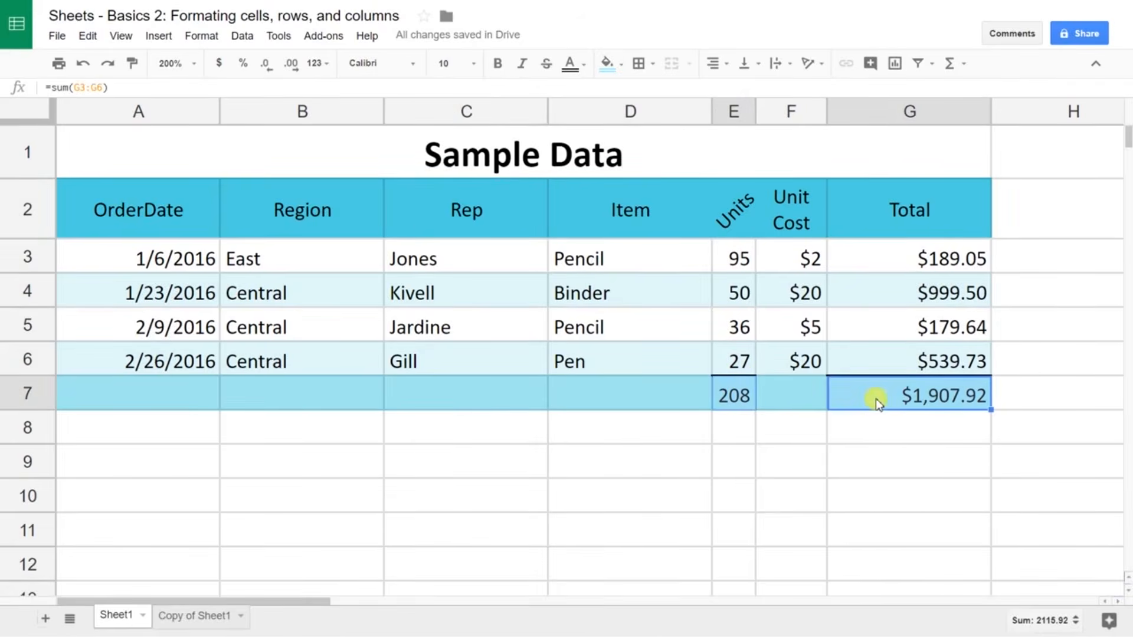
click(496, 65)
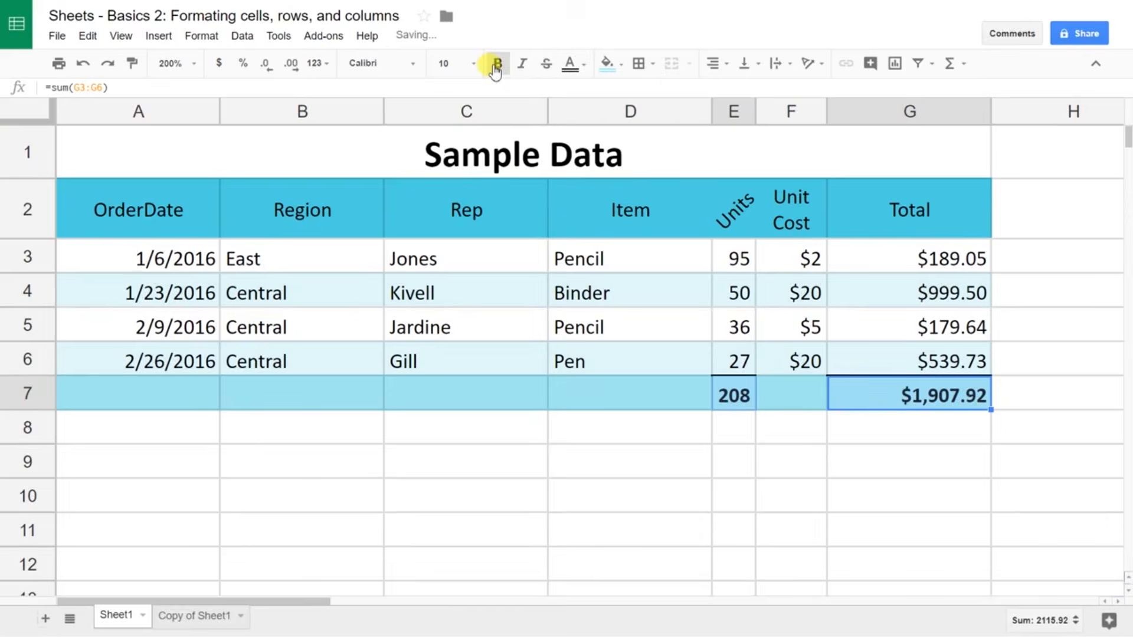
click(616, 434)
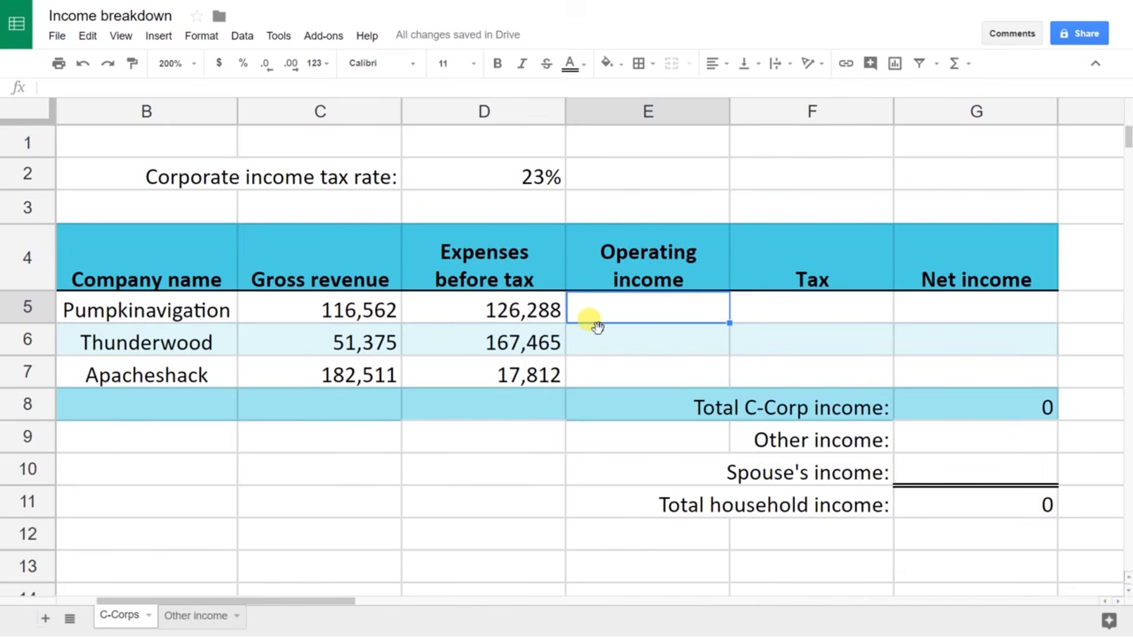
Step: Enter =C5-D5 in E5 so Pumpkinavigation's operating income shows -9,726
text(=)
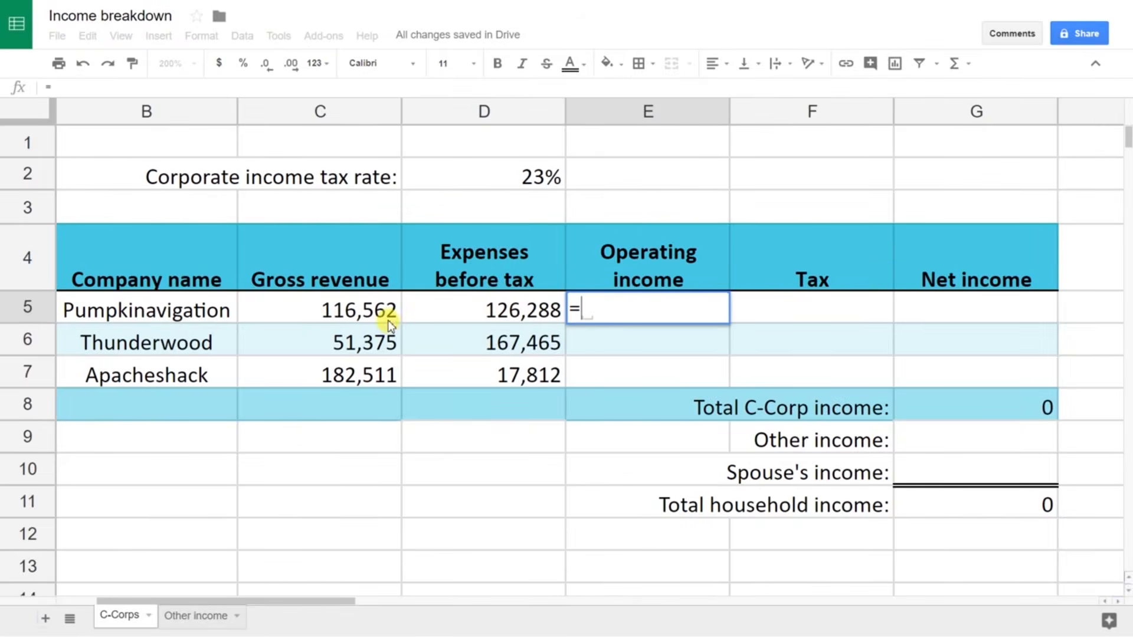
text(C)
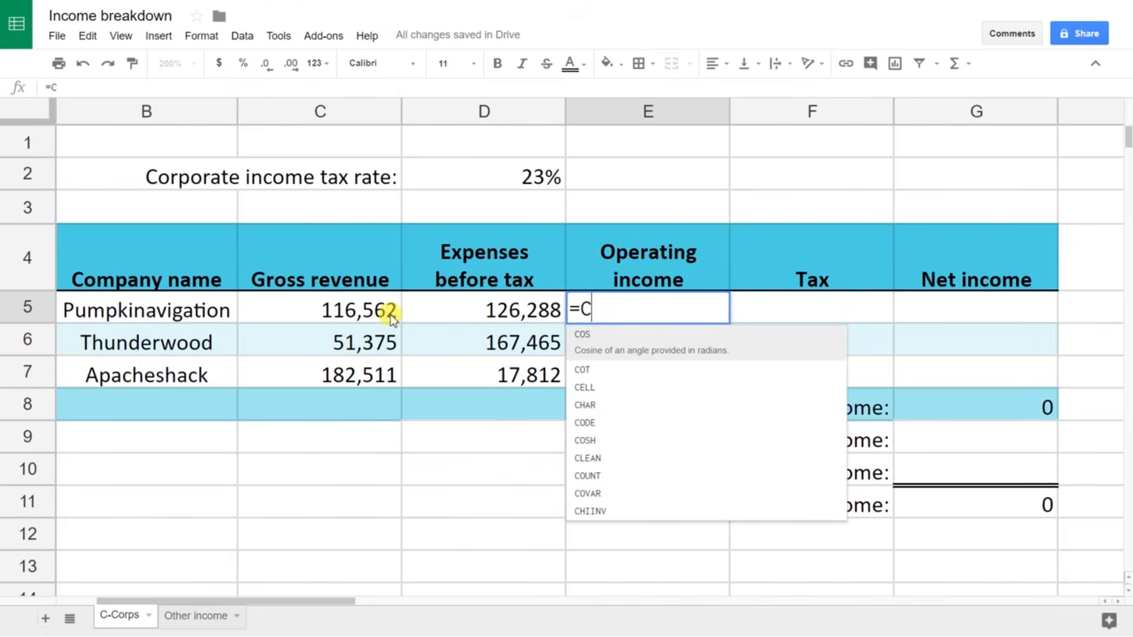
key(BackSpace)
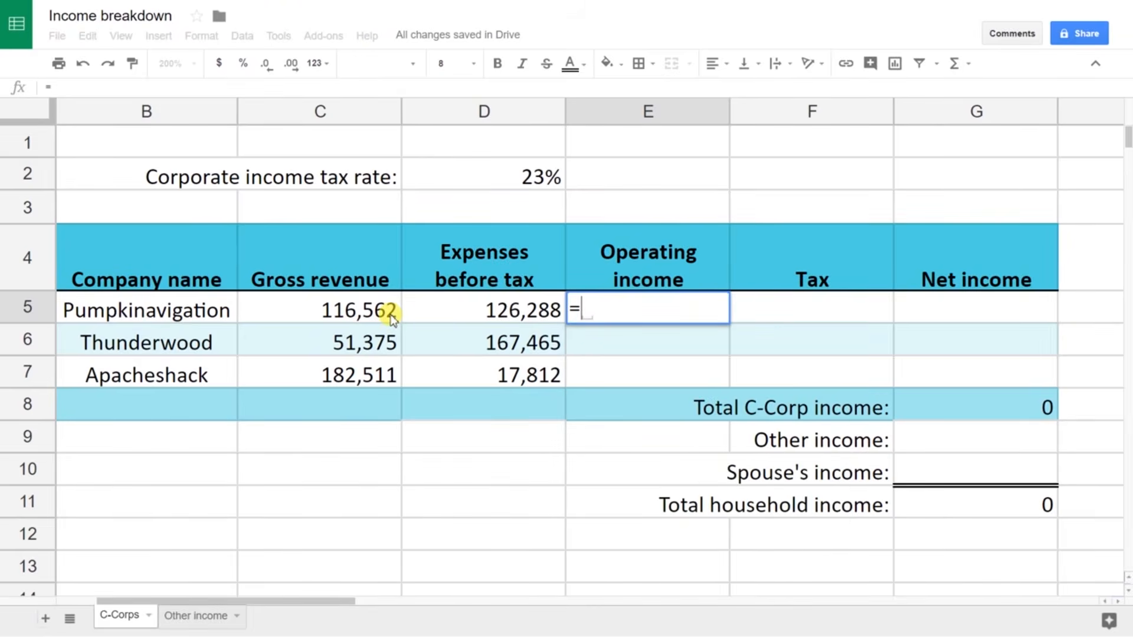
text(C)
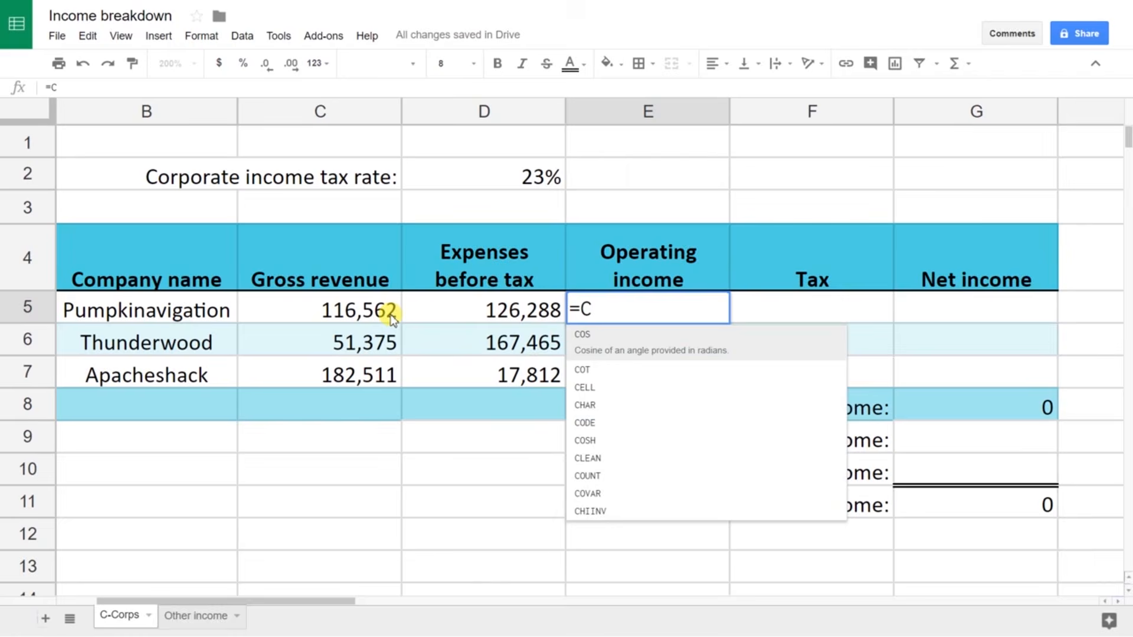
text(5)
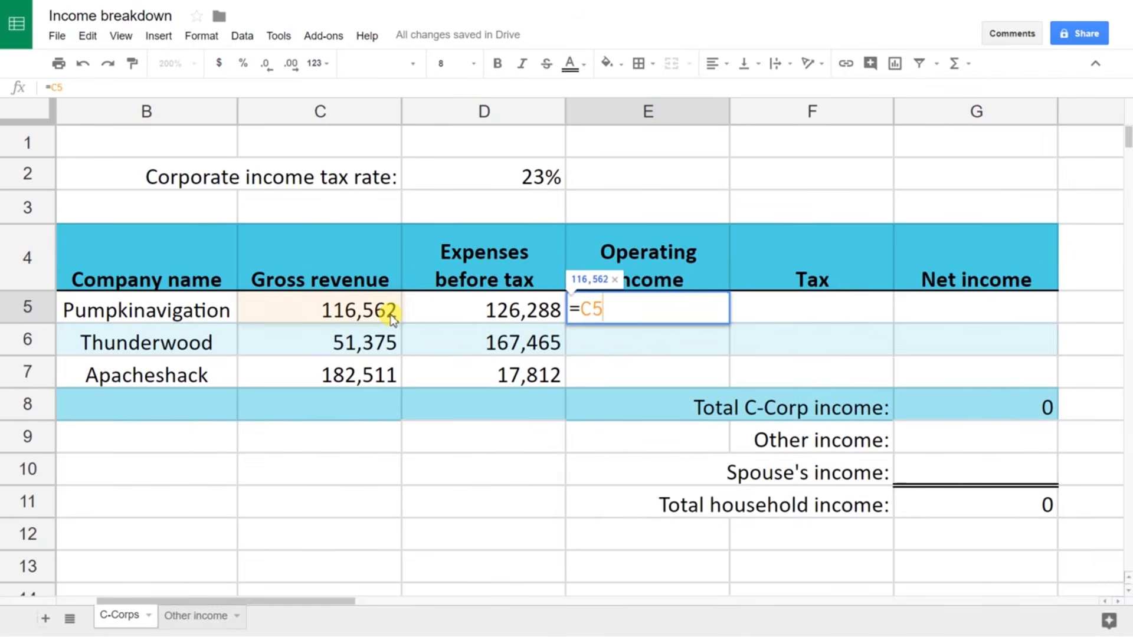
text(-)
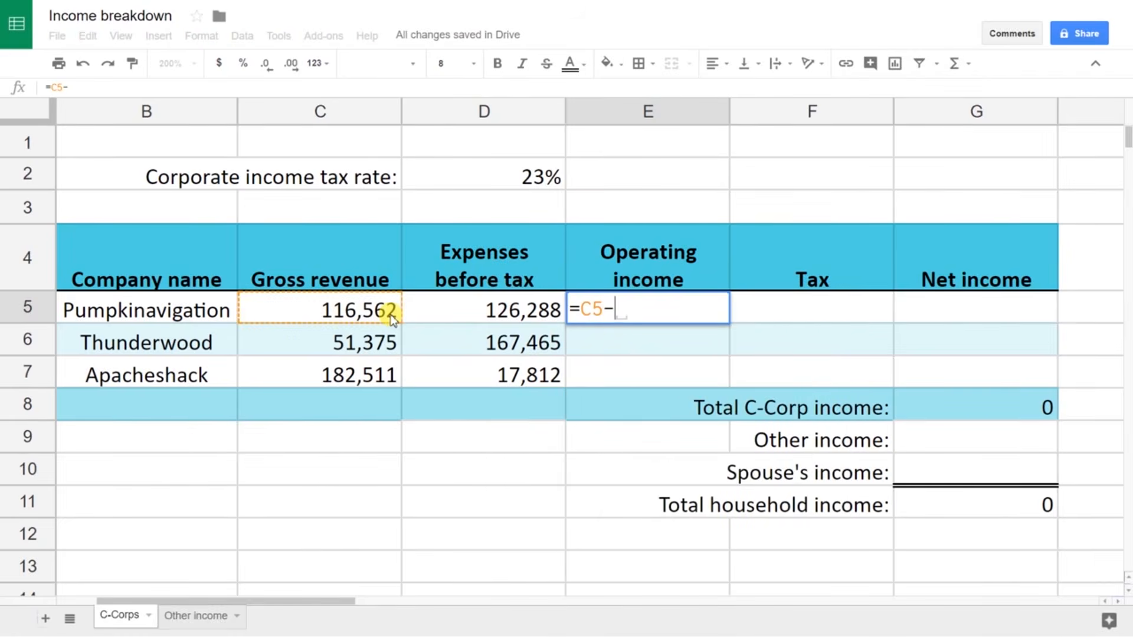
click(481, 304)
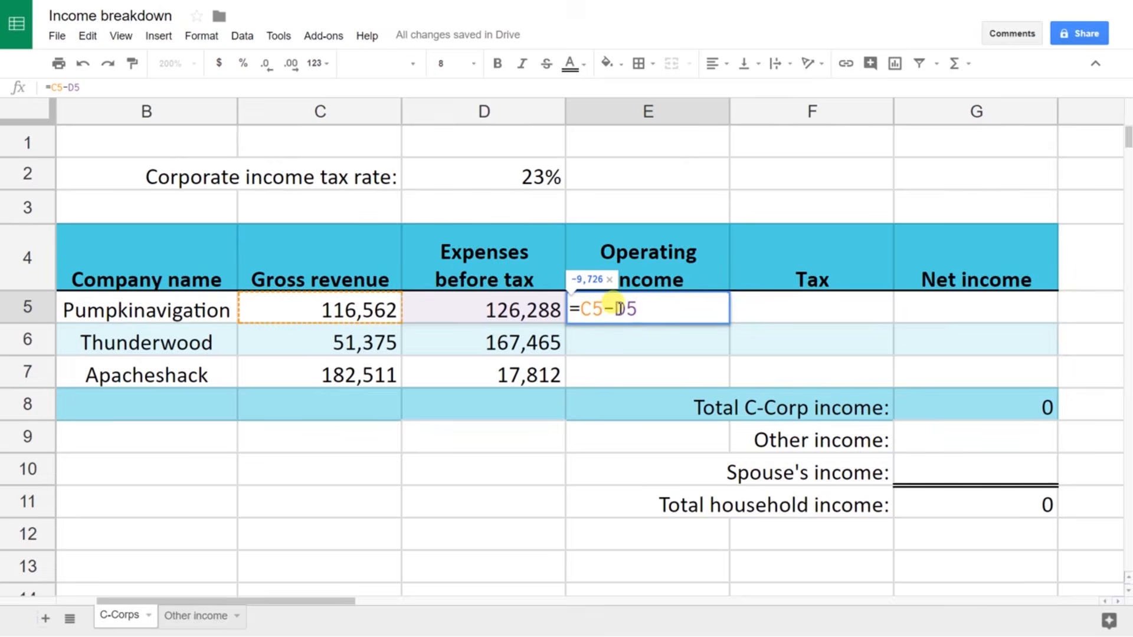
key(Return)
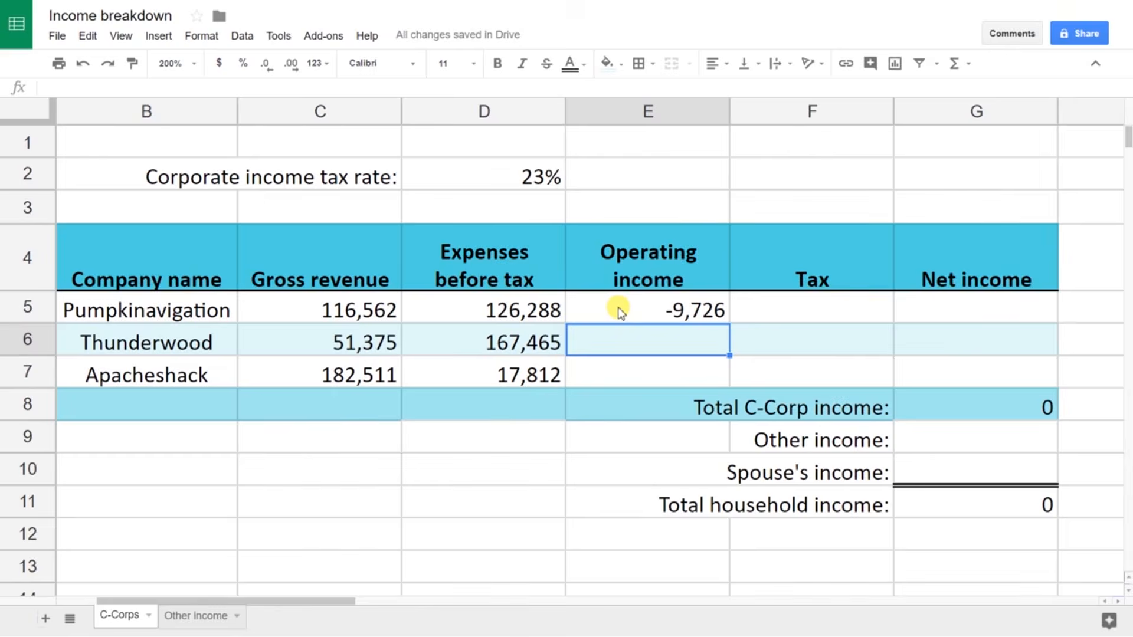
click(649, 307)
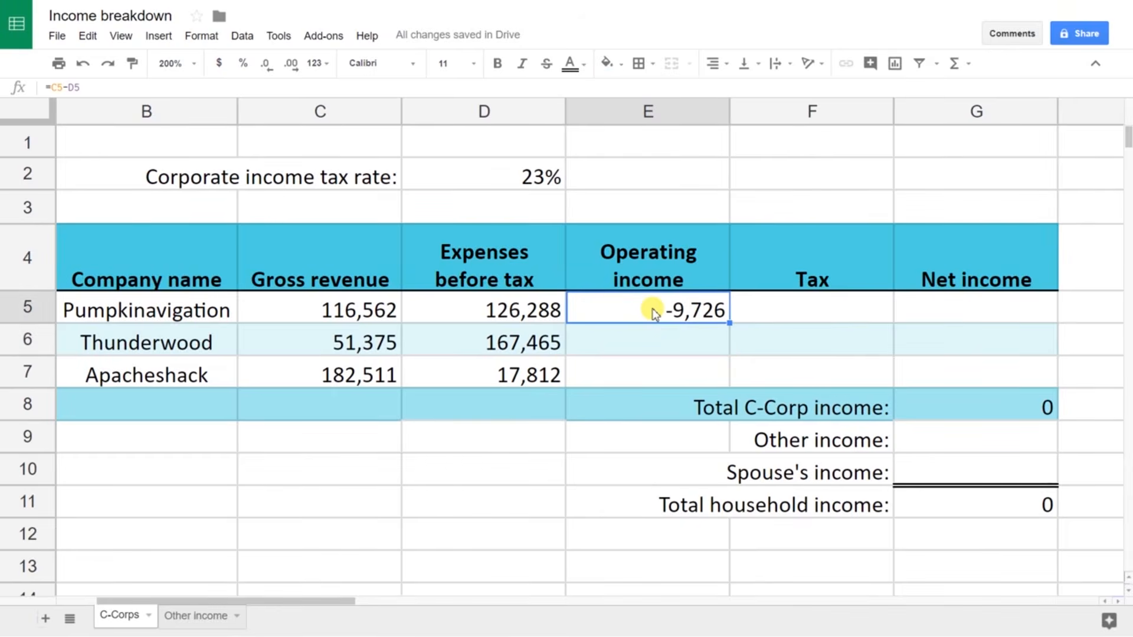
double_click(655, 309)
key(Escape)
drag(732, 323, 729, 377)
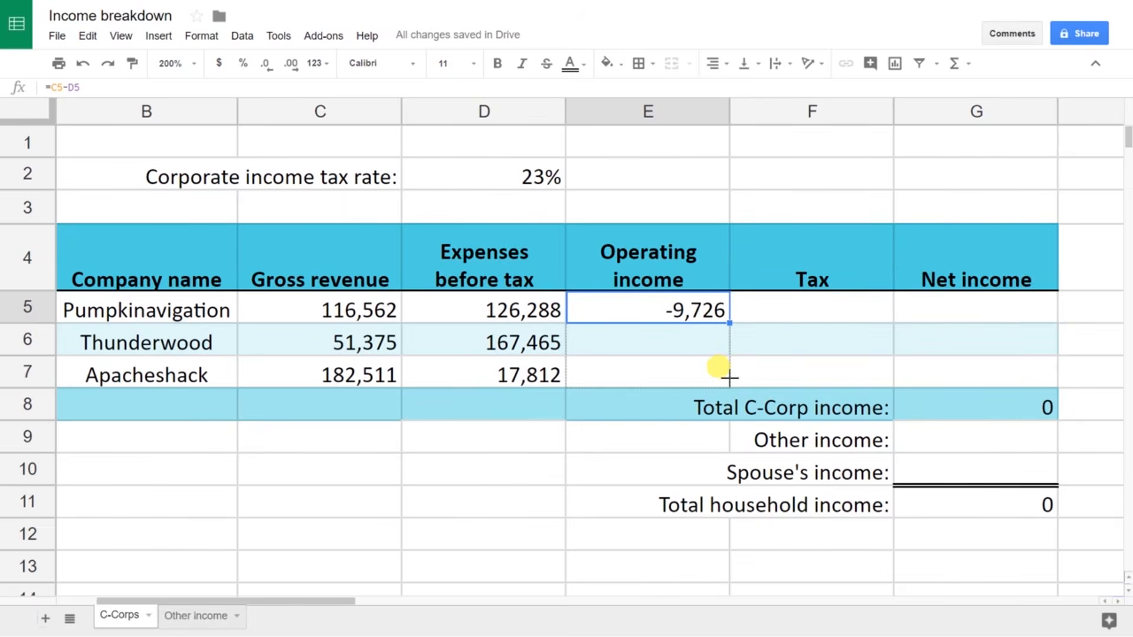
drag(729, 378, 729, 378)
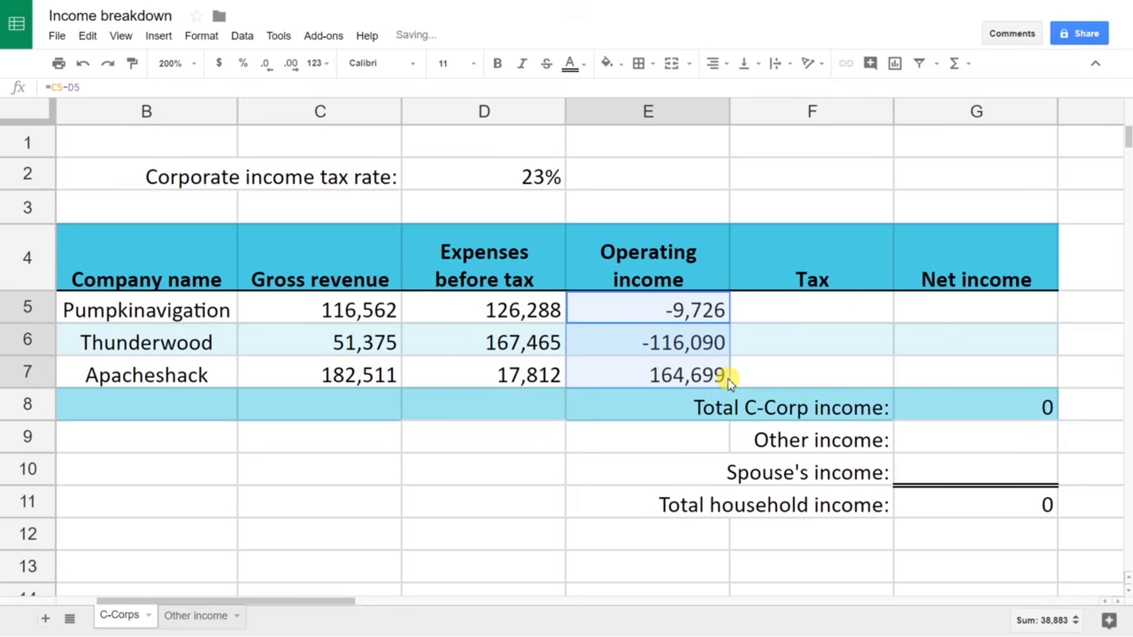
click(708, 349)
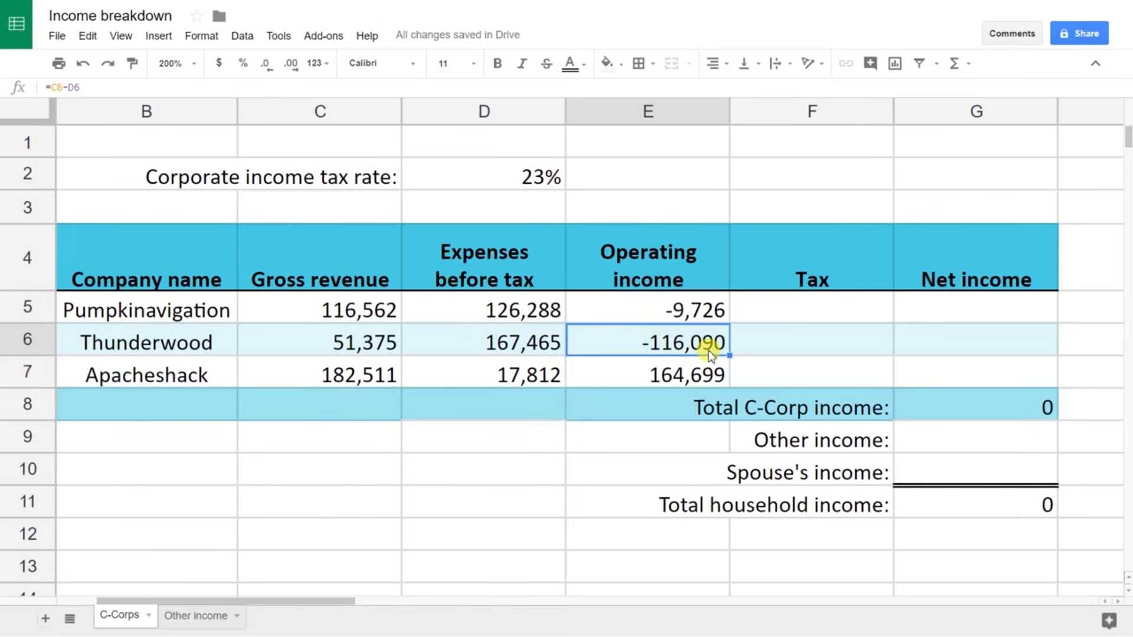
key(Up)
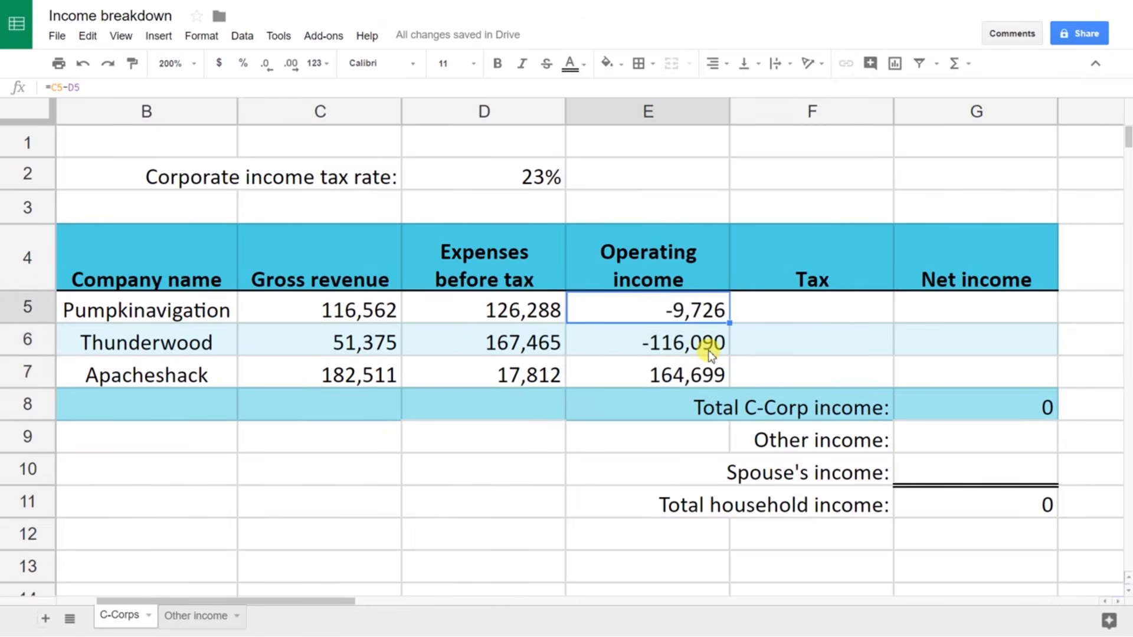
double_click(698, 313)
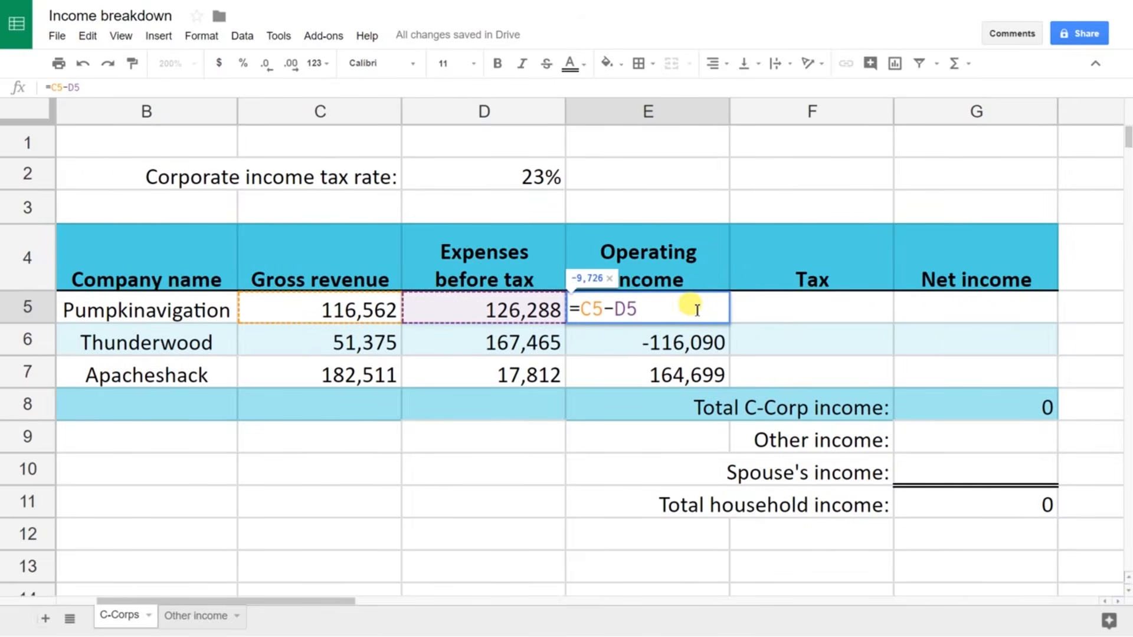
key(Return)
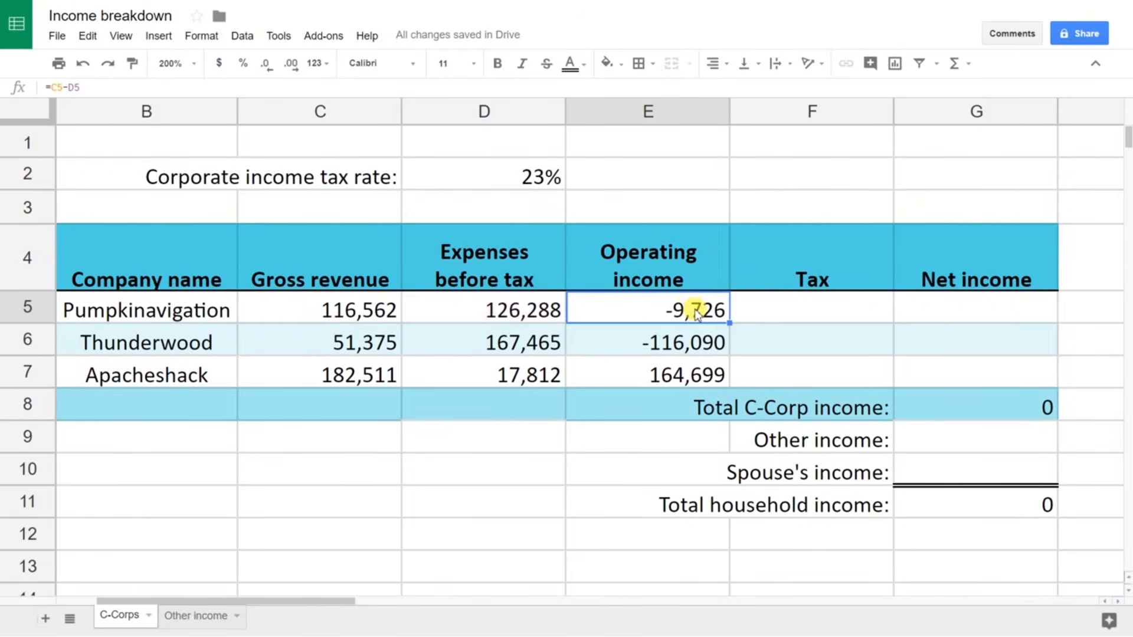
key(Return)
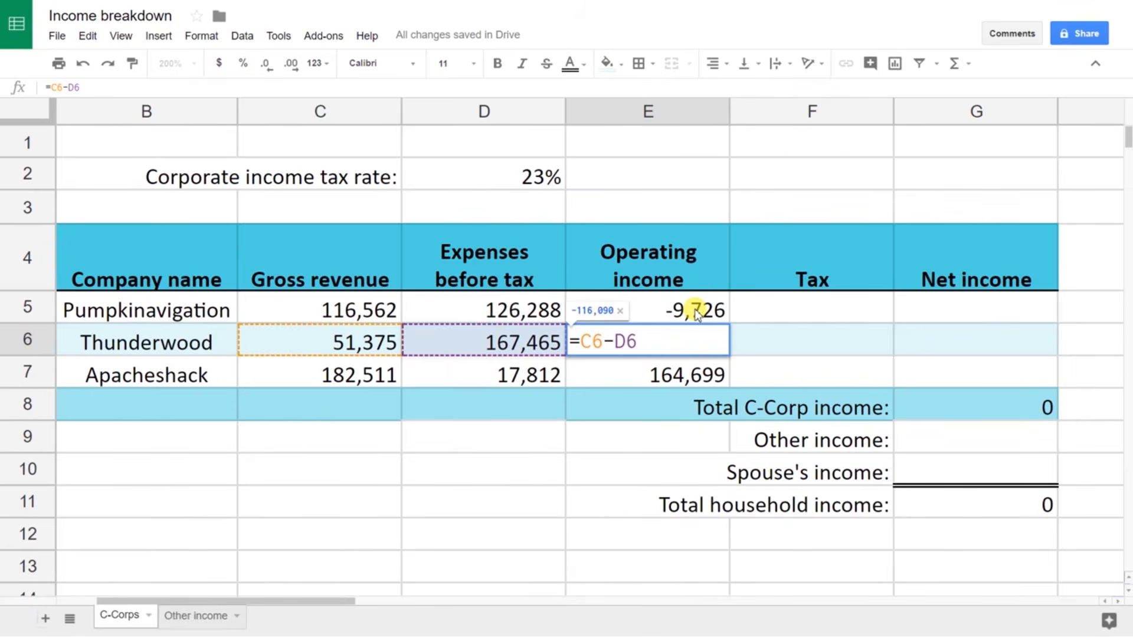
key(Return)
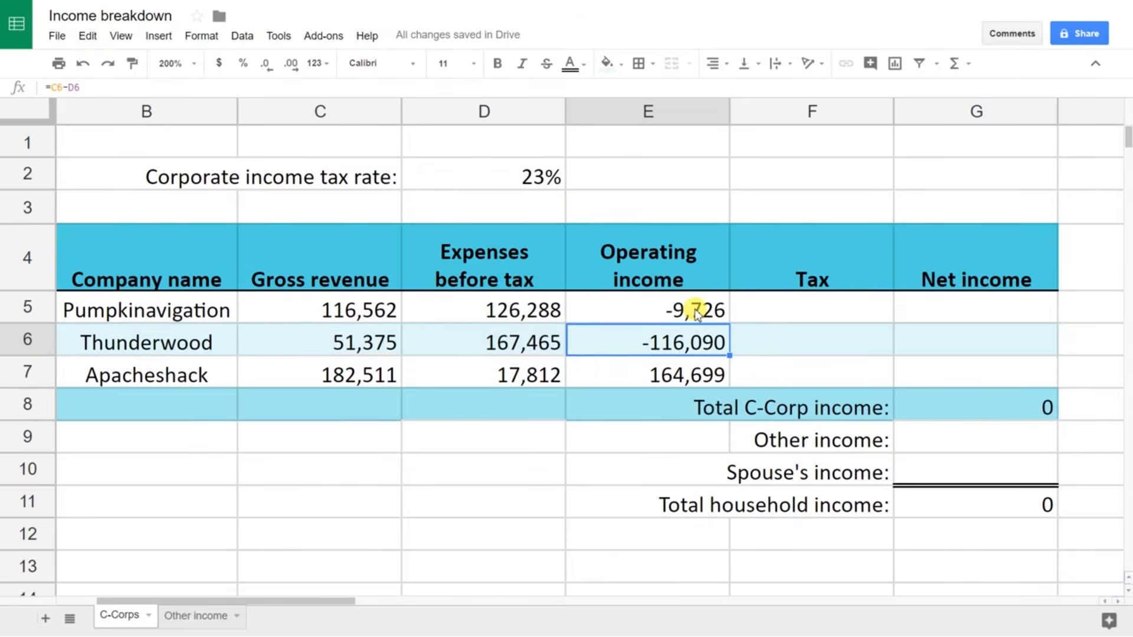
click(697, 313)
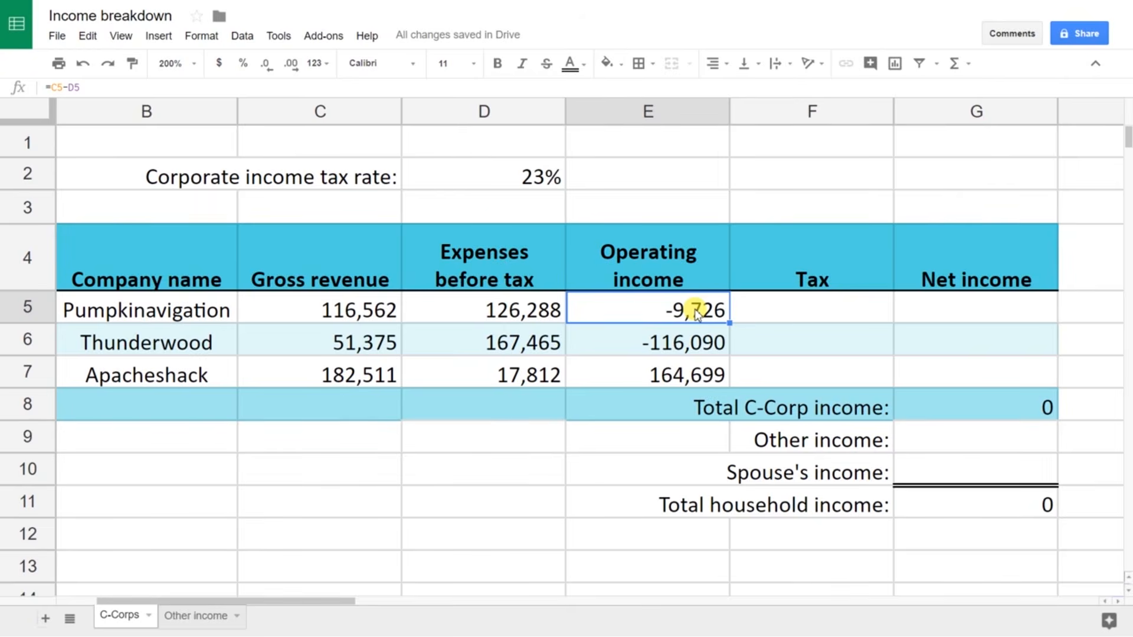
key(Right)
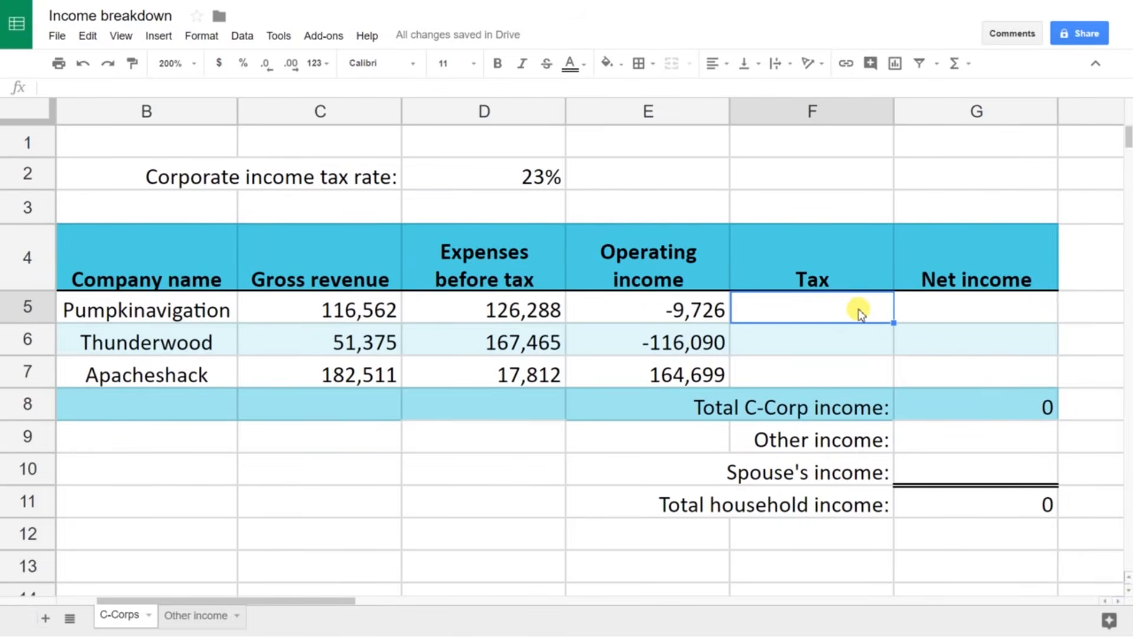
Step: Enter the tax formula =E5*D2 in F5 and copy it into F6 and F7
text(=)
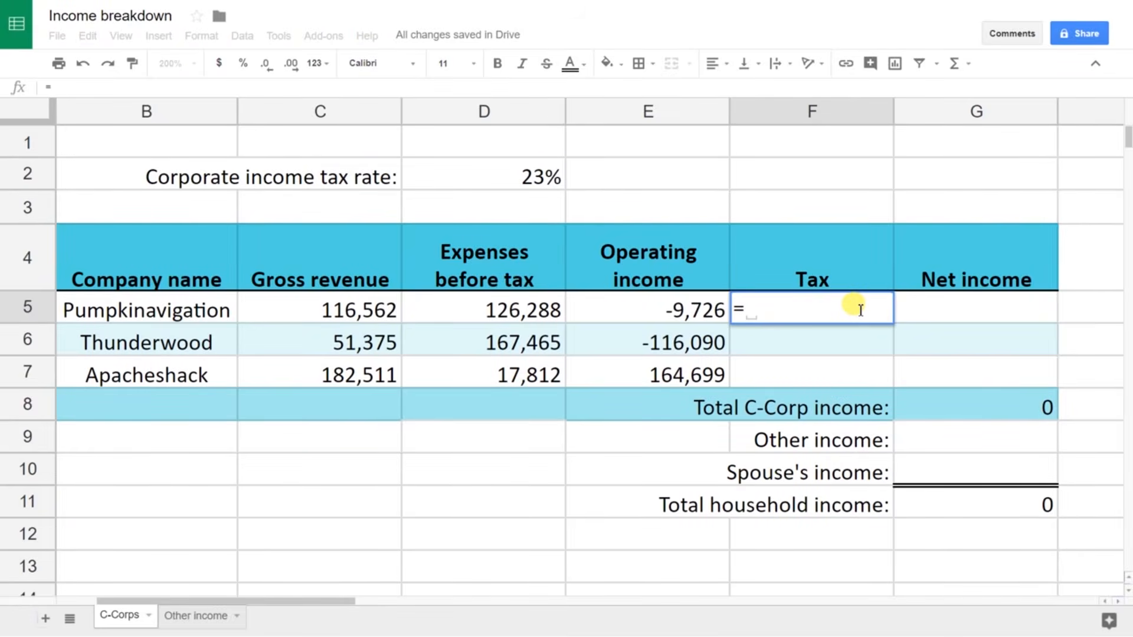
text(E5*)
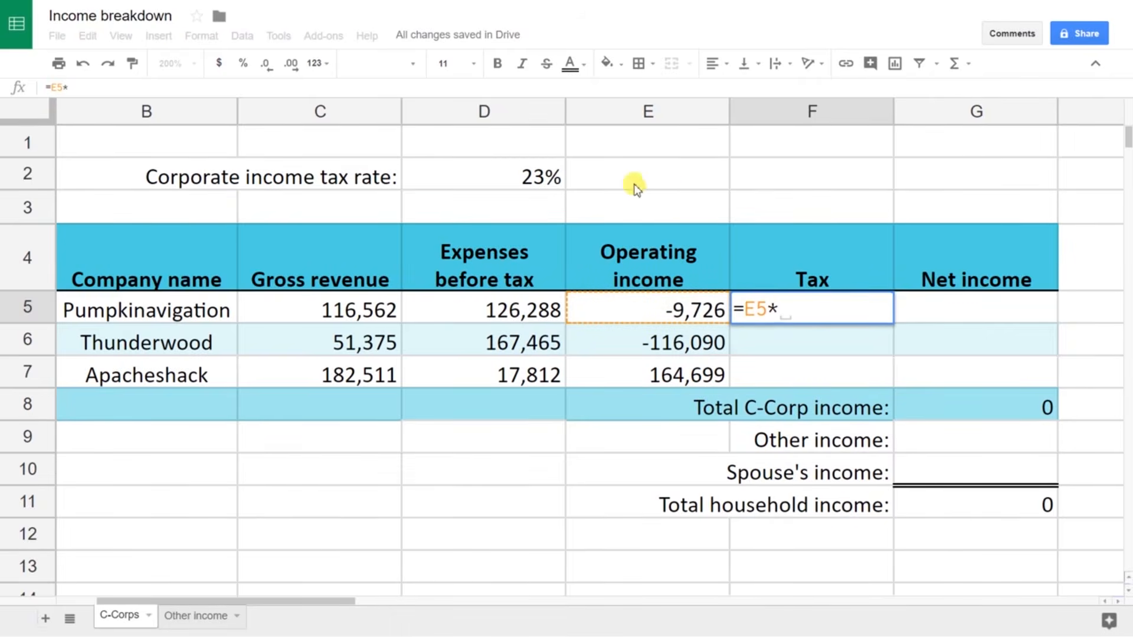
text(D2)
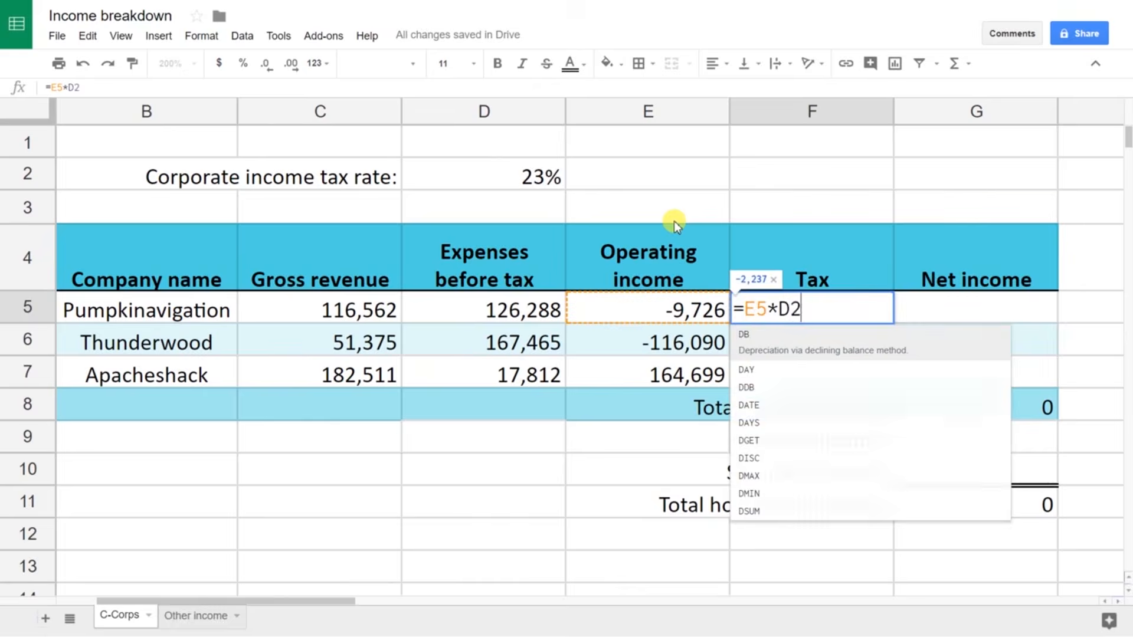
key(Return)
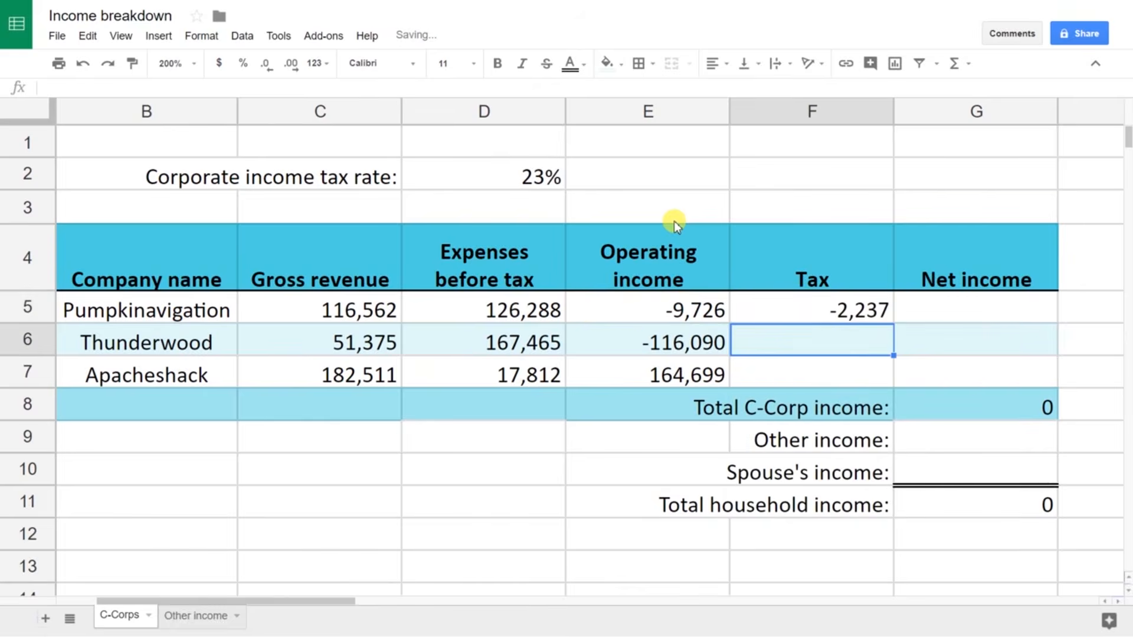
click(854, 312)
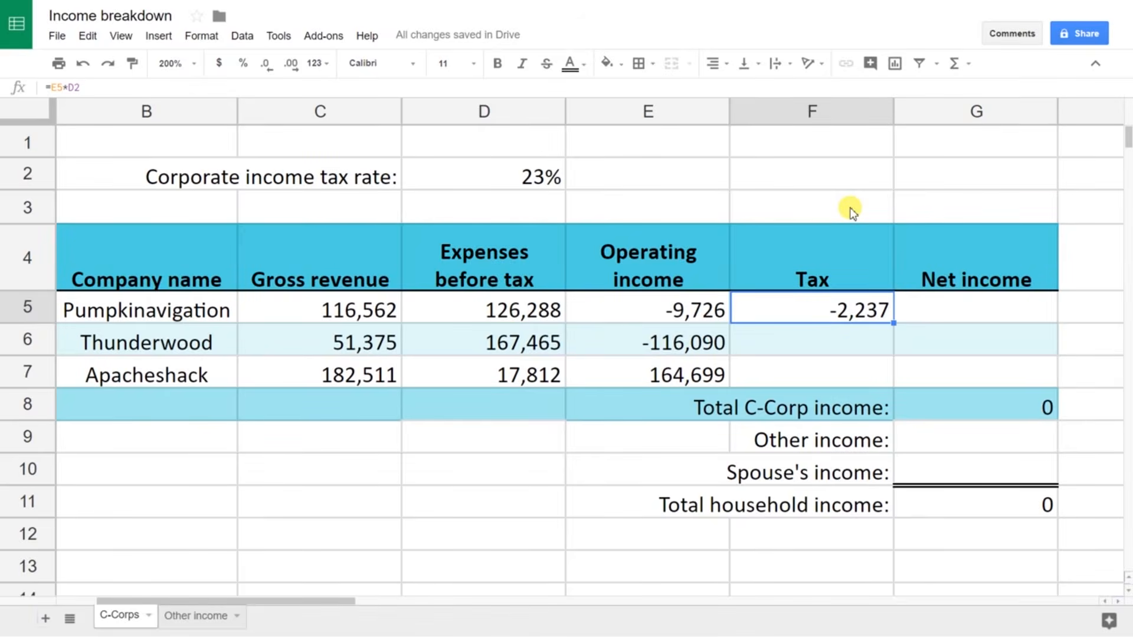
key(ctrl+c)
key(Down)
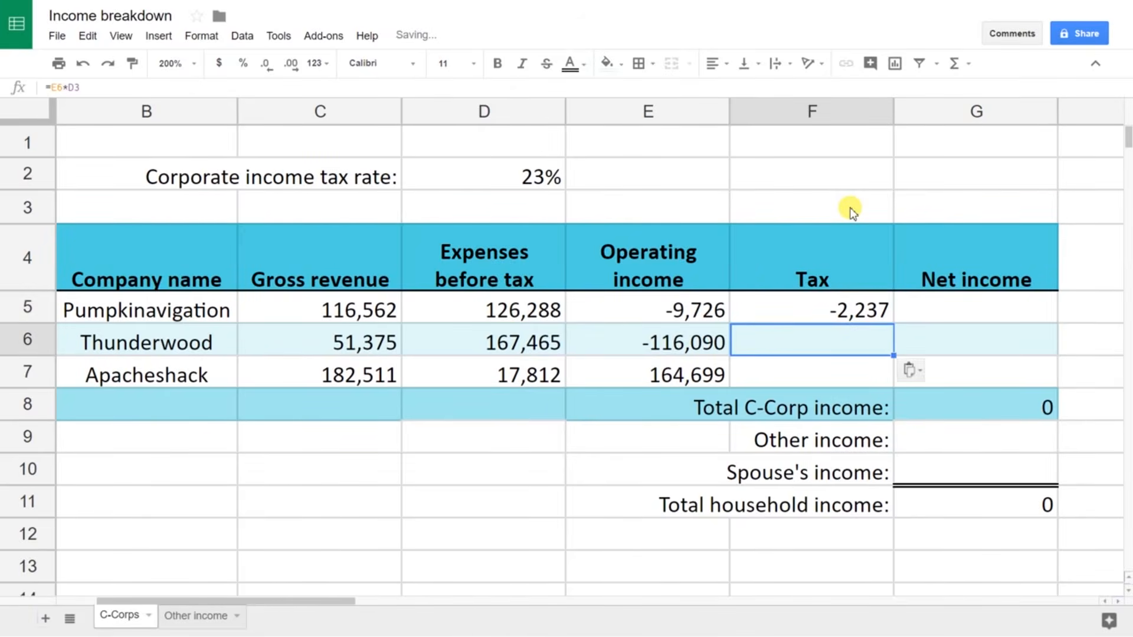
key(ctrl+v)
key(Down)
key(ctrl+v)
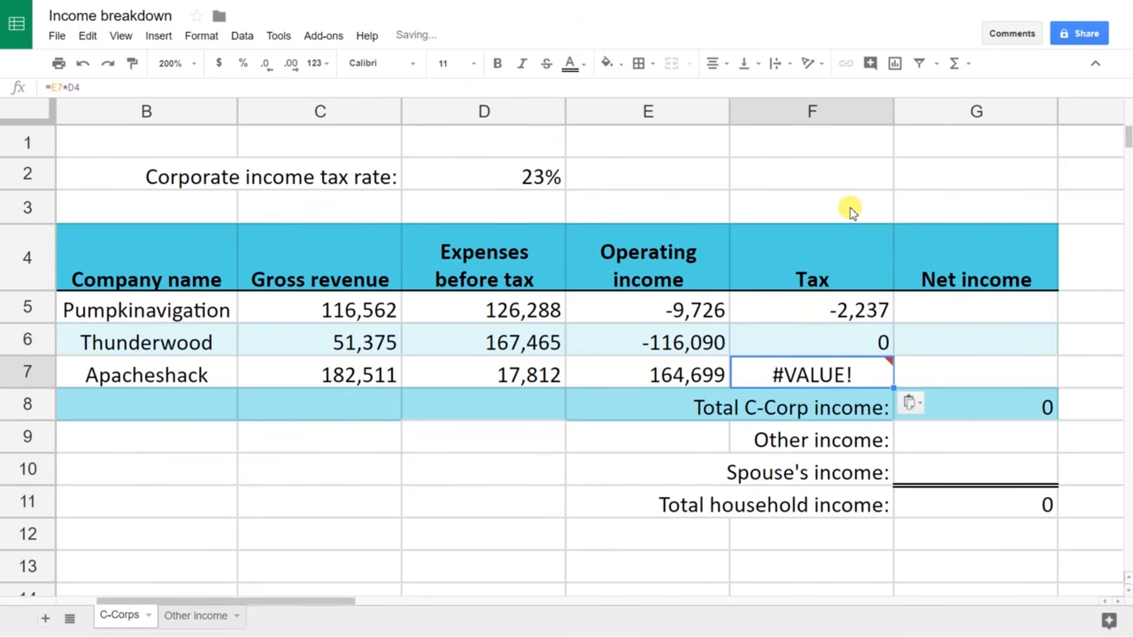
key(Up)
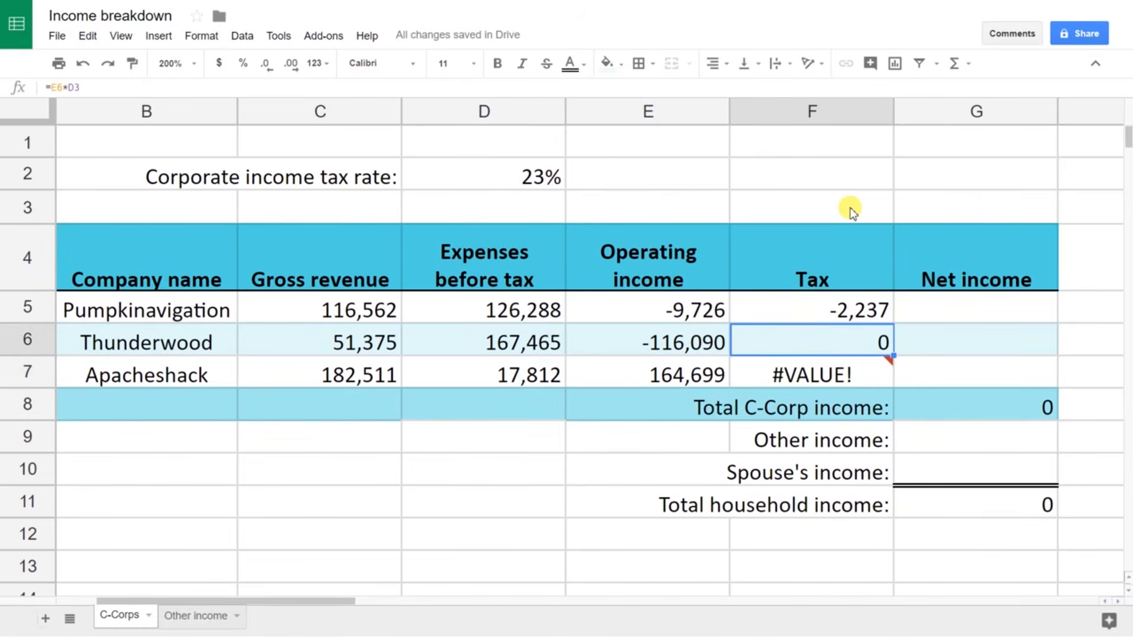
key(Down)
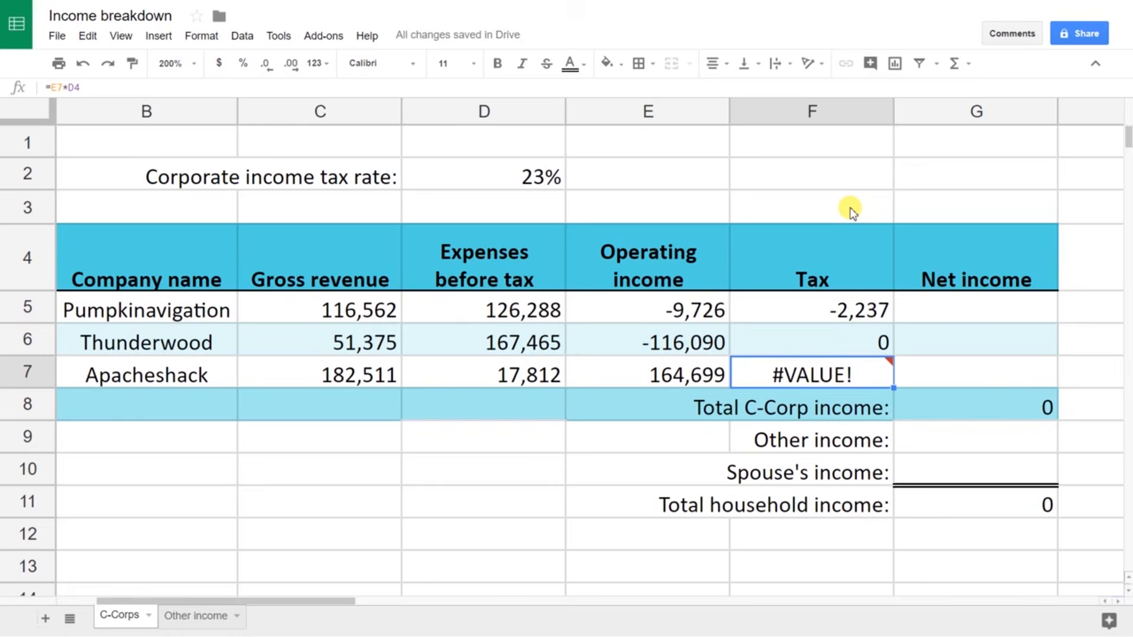
key(Up)
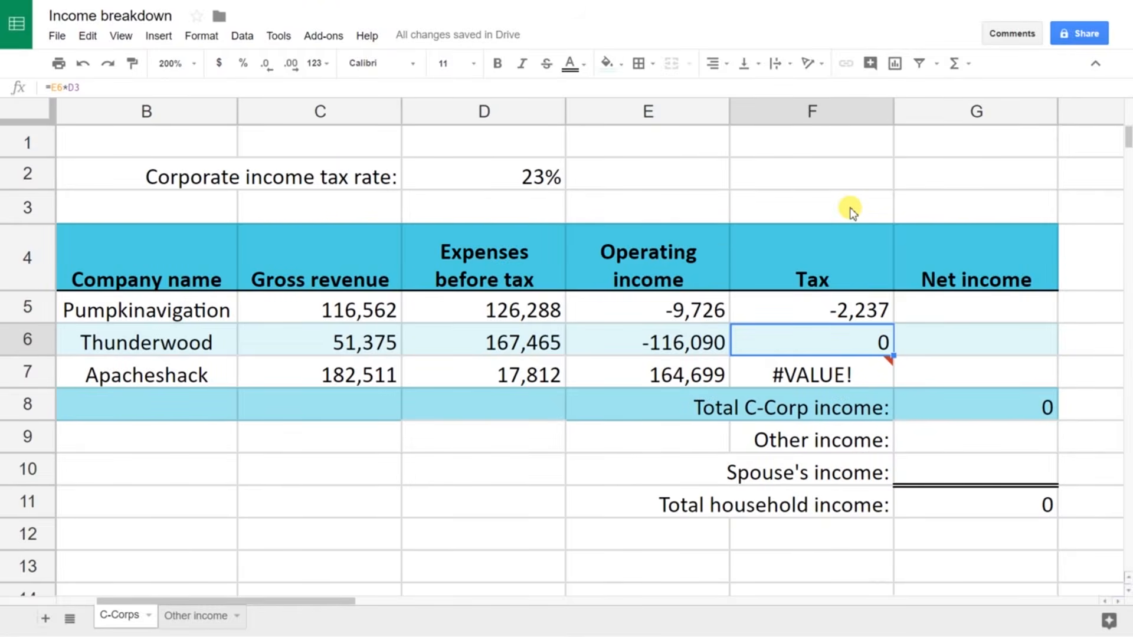
Step: Correct F6's tax formula to =E6*D$2, locking the rate row
key(F2)
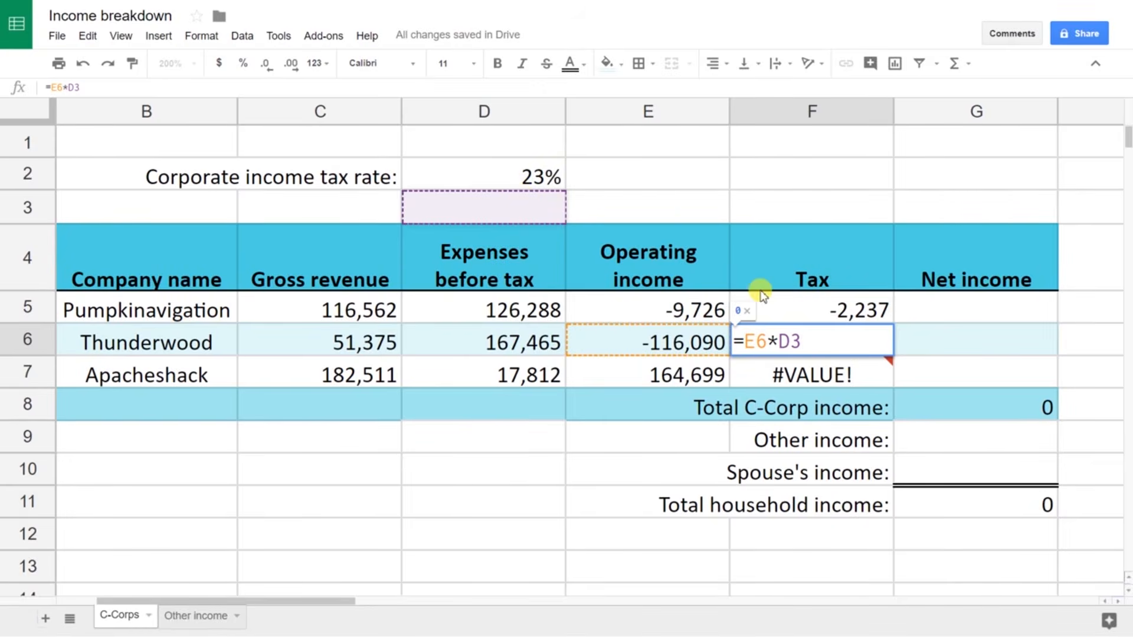
key(BackSpace)
text(2)
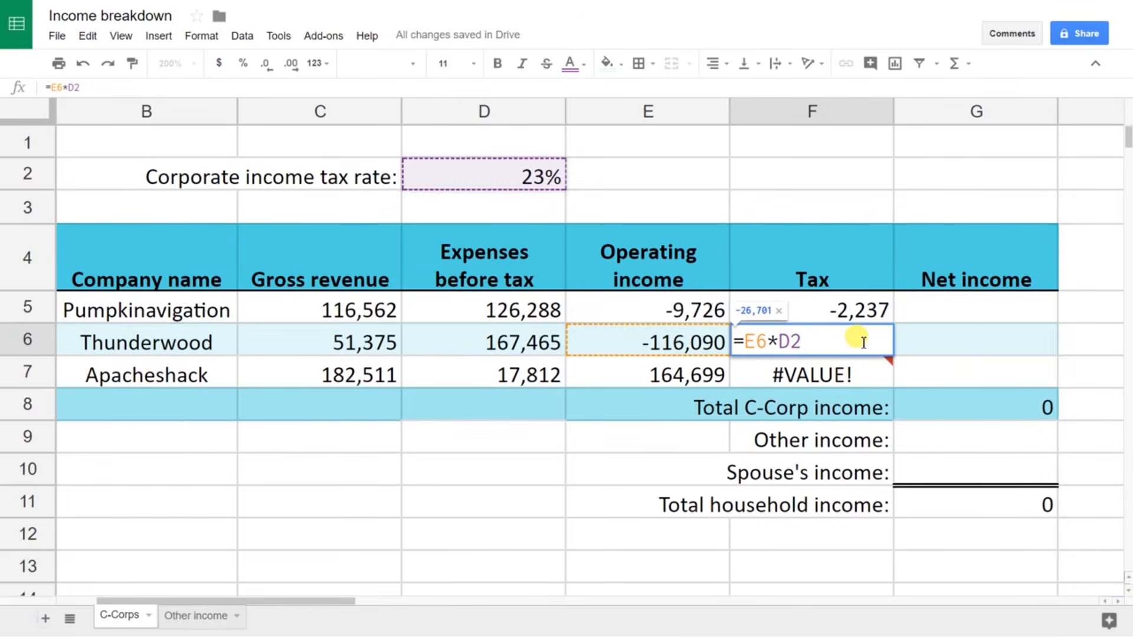
key(Left)
text($)
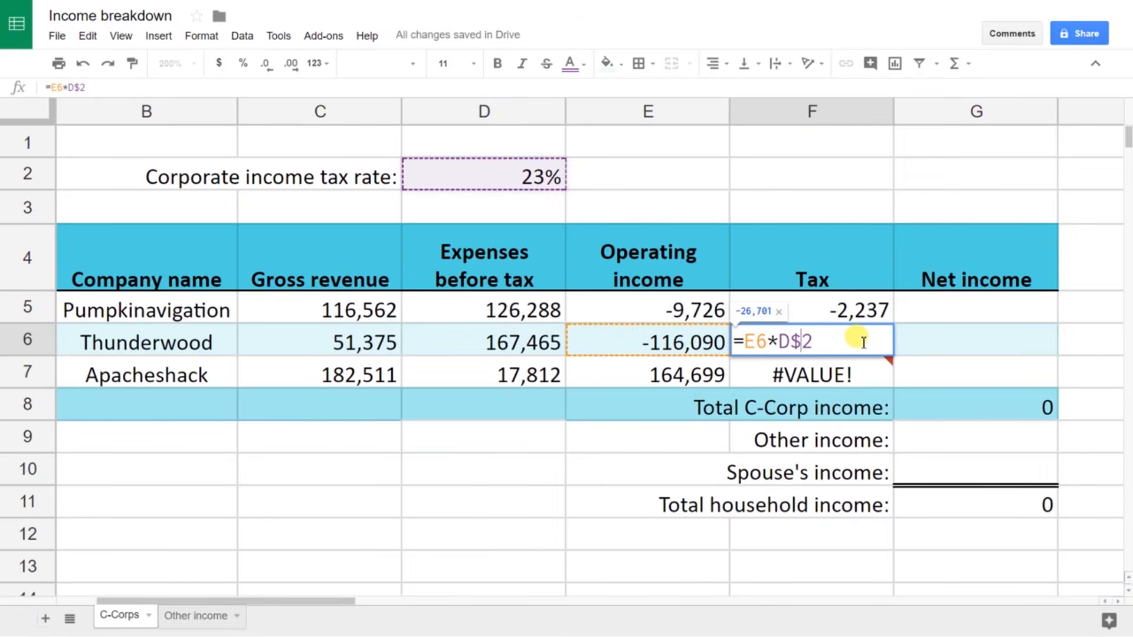
key(Left)
key(Left)
text($)
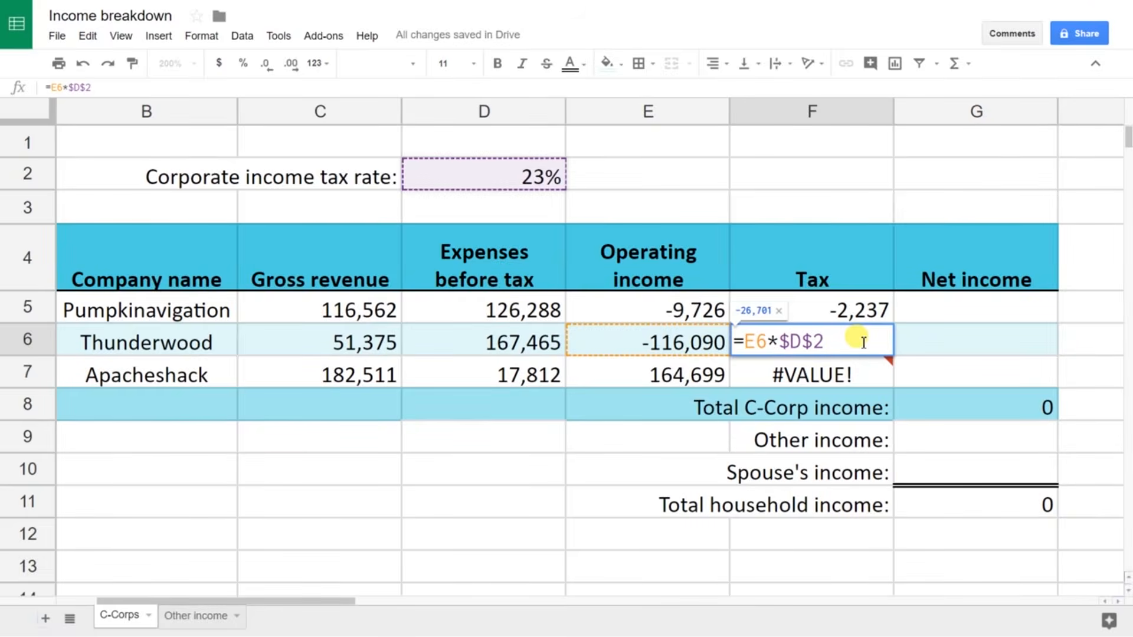
key(BackSpace)
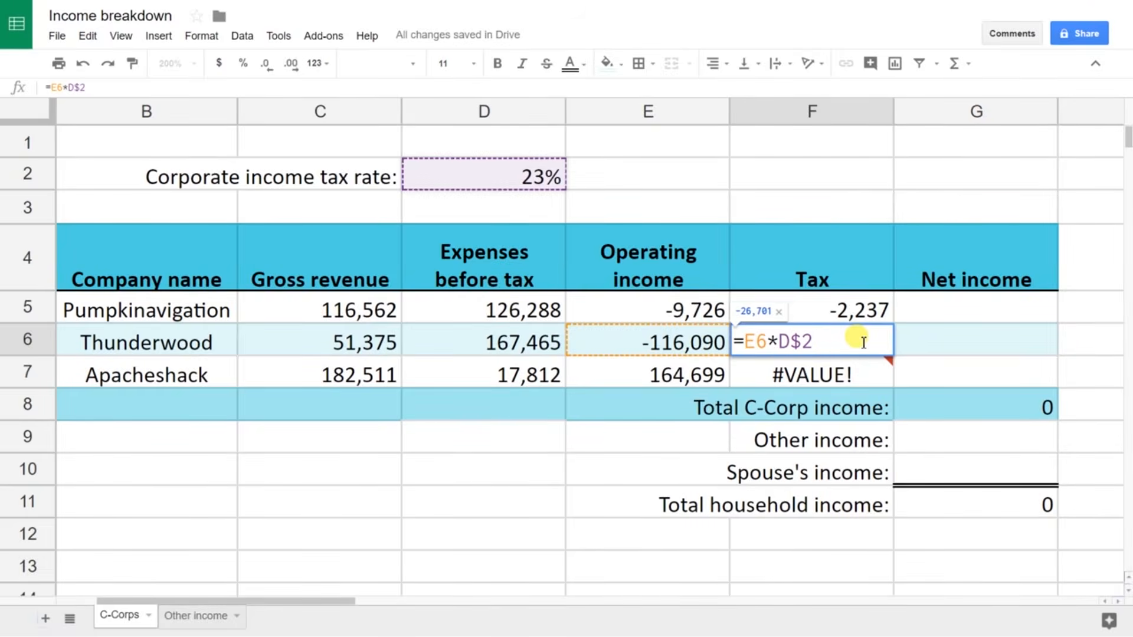
key(Return)
Step: Copy the fixed formula to F7 and anchor F5 as =E5*D$2
click(863, 347)
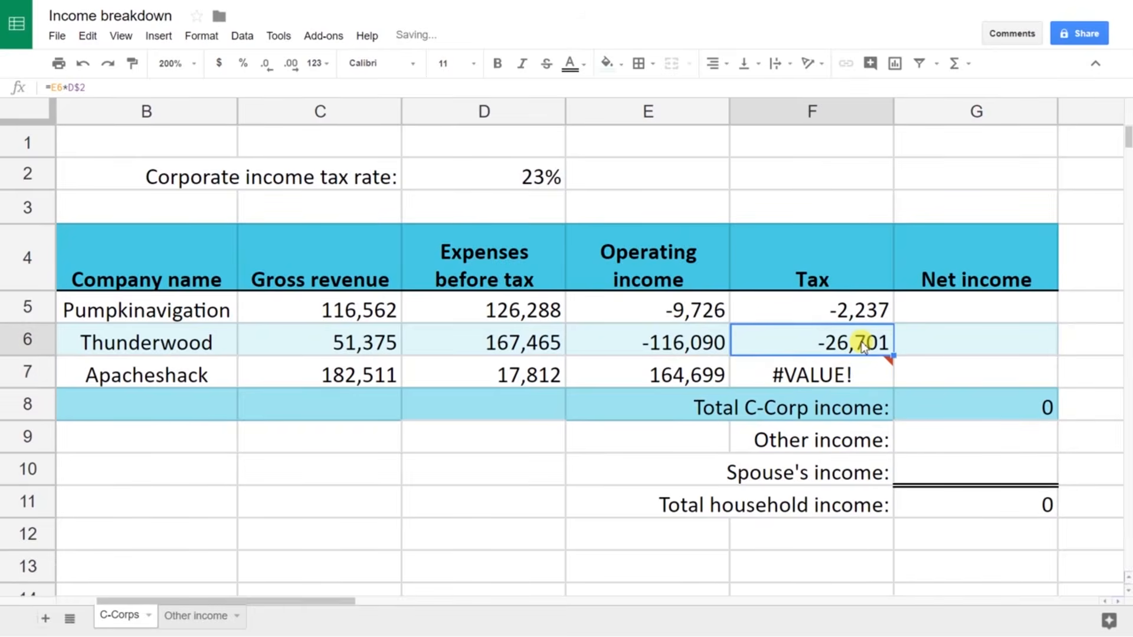
key(ctrl+c)
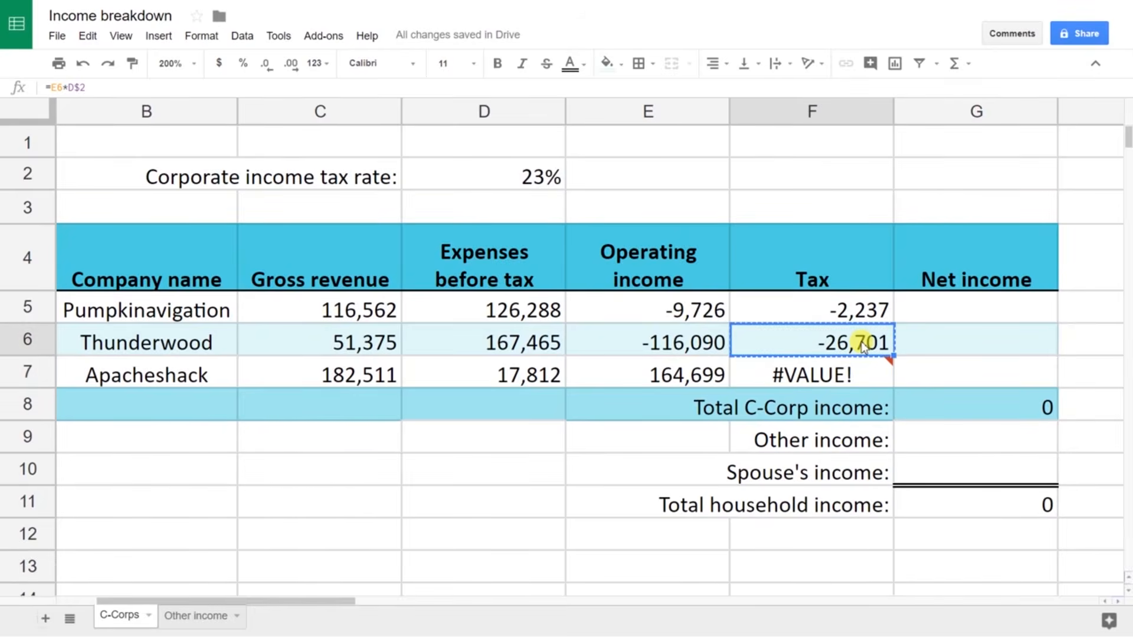
key(Down)
key(ctrl+v)
key(Up)
key(Up)
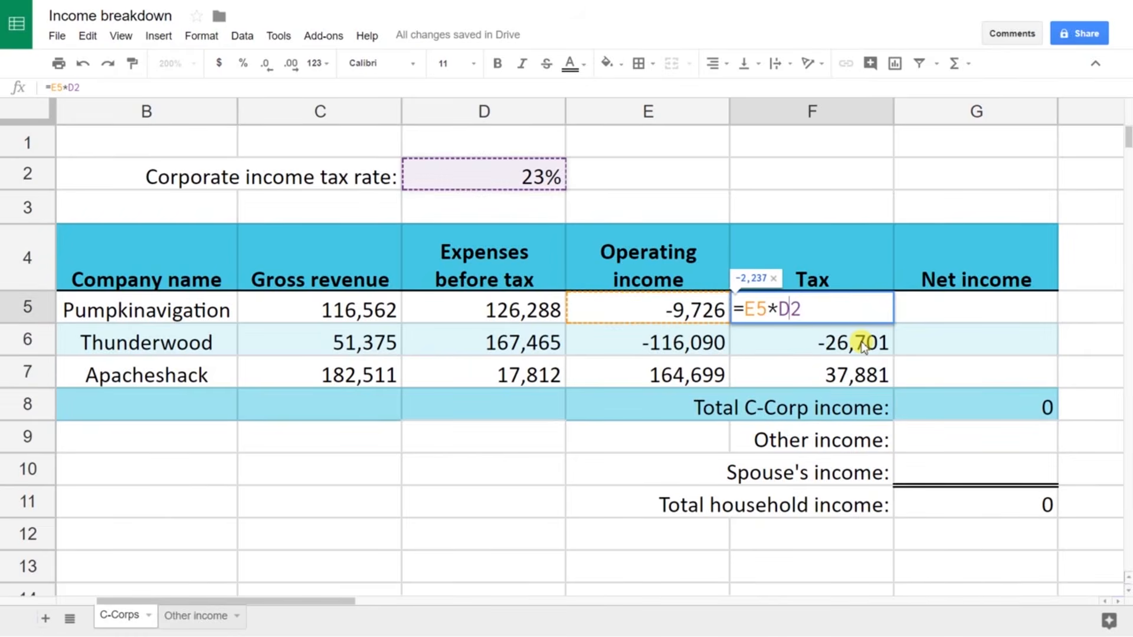
key(Left)
text($)
key(Return)
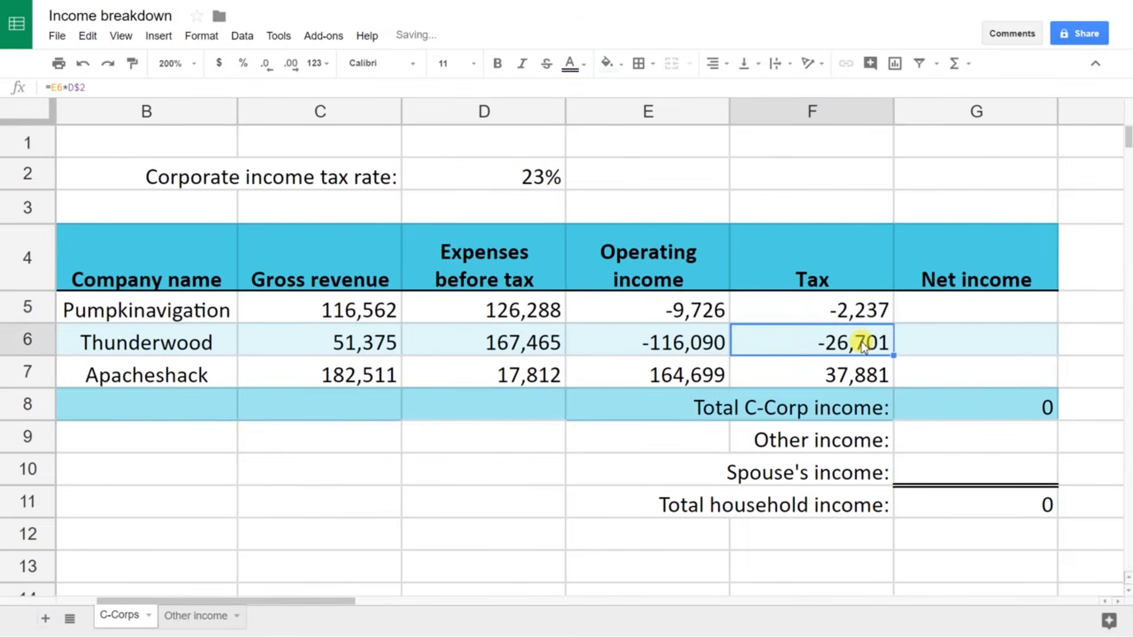
key(Down)
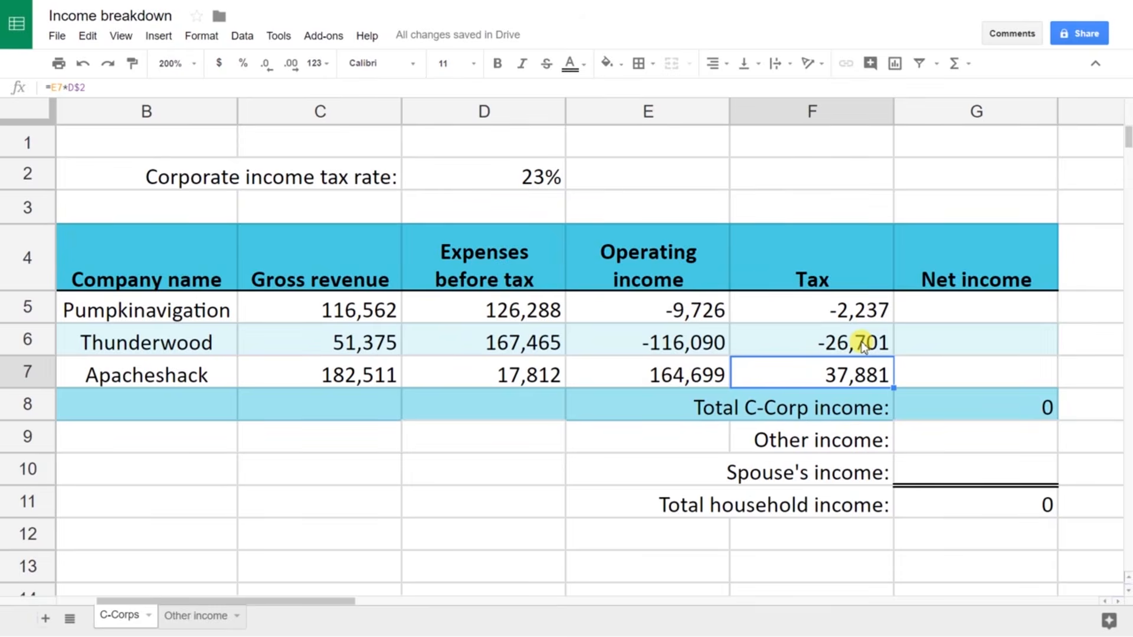
key(Up)
key(Up)
key(Right)
text(=)
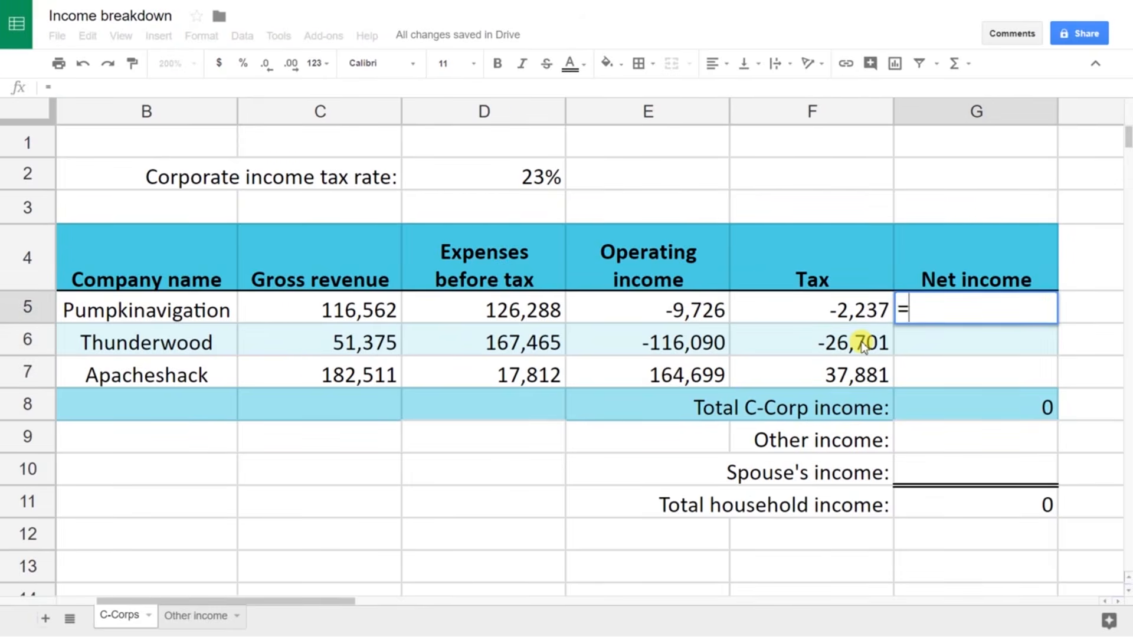
key(Left)
key(Left)
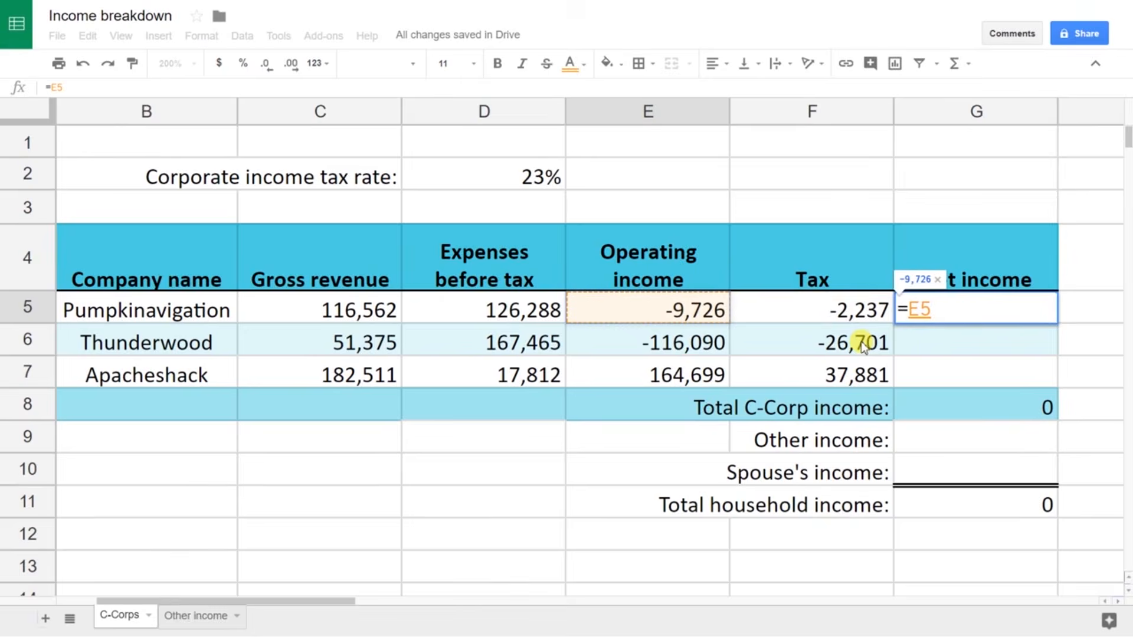
text(-)
key(Left)
key(Return)
key(Up)
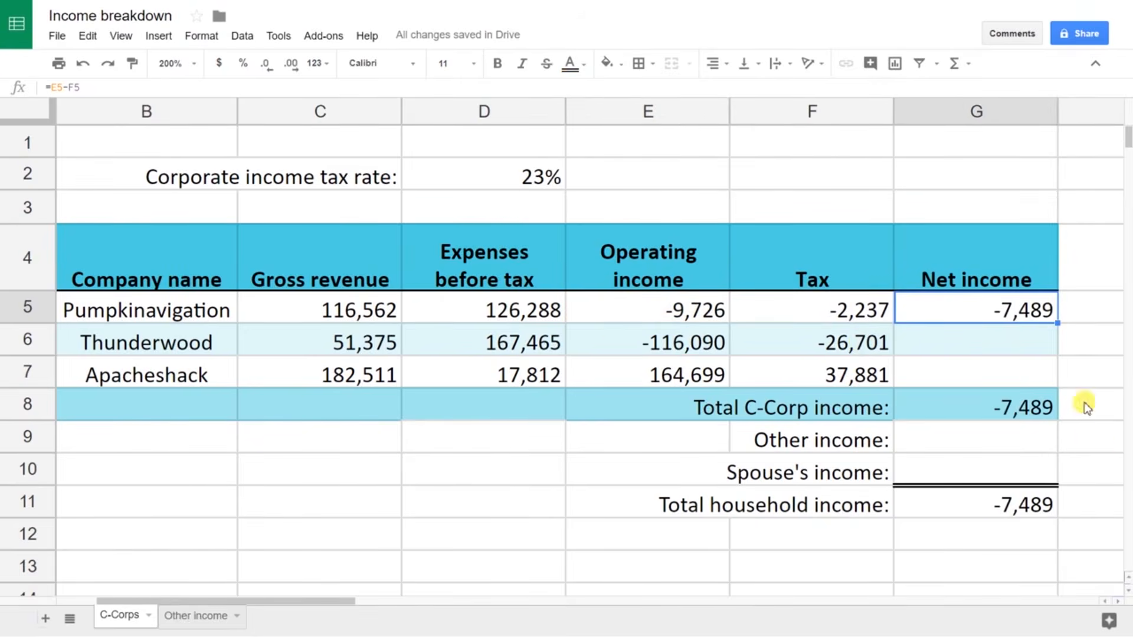
double_click(1058, 323)
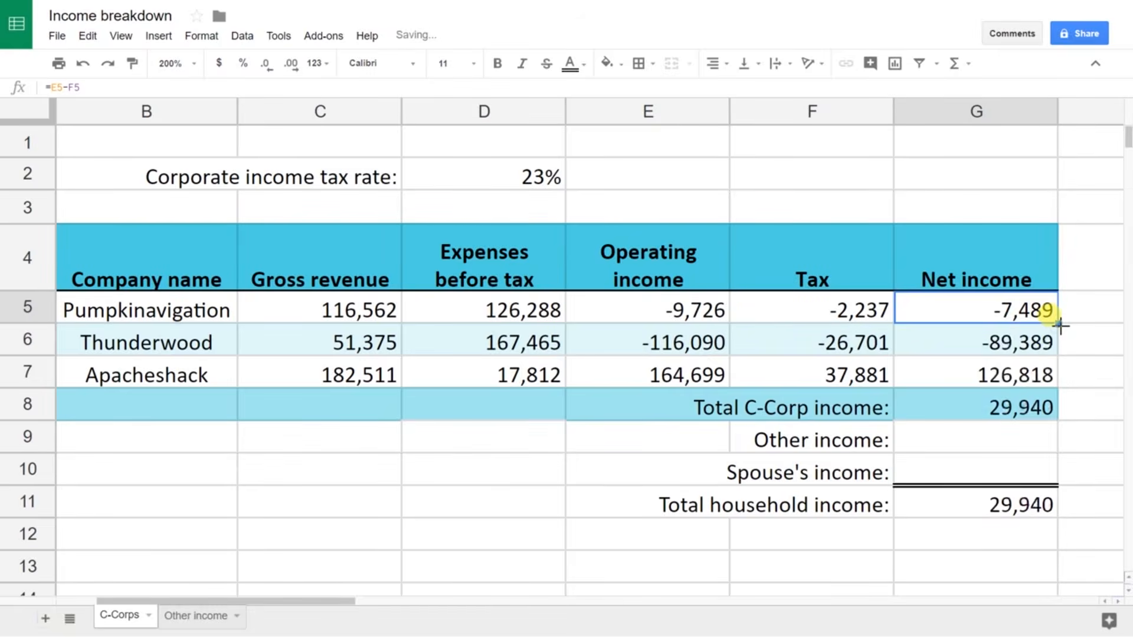
click(1025, 378)
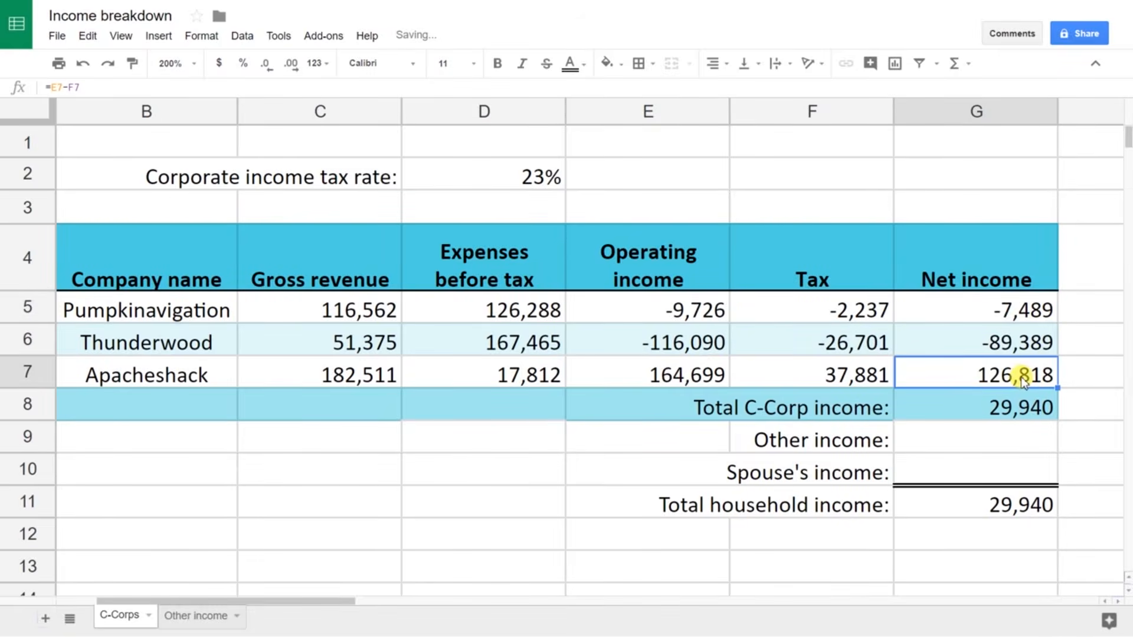
key(Down)
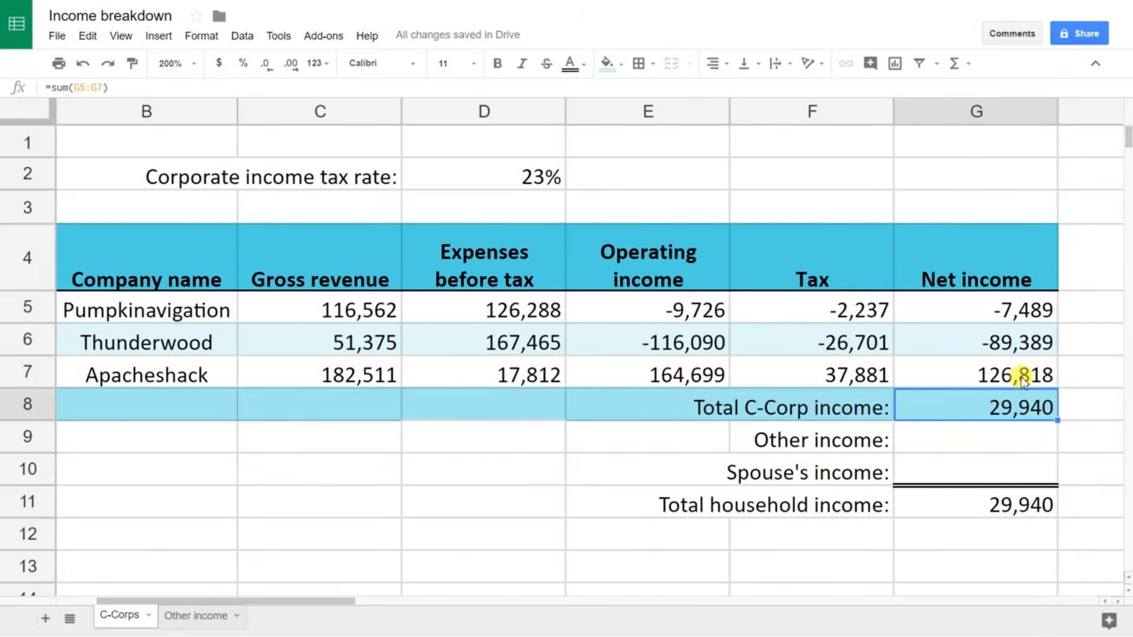
key(F2)
key(Escape)
key(Down)
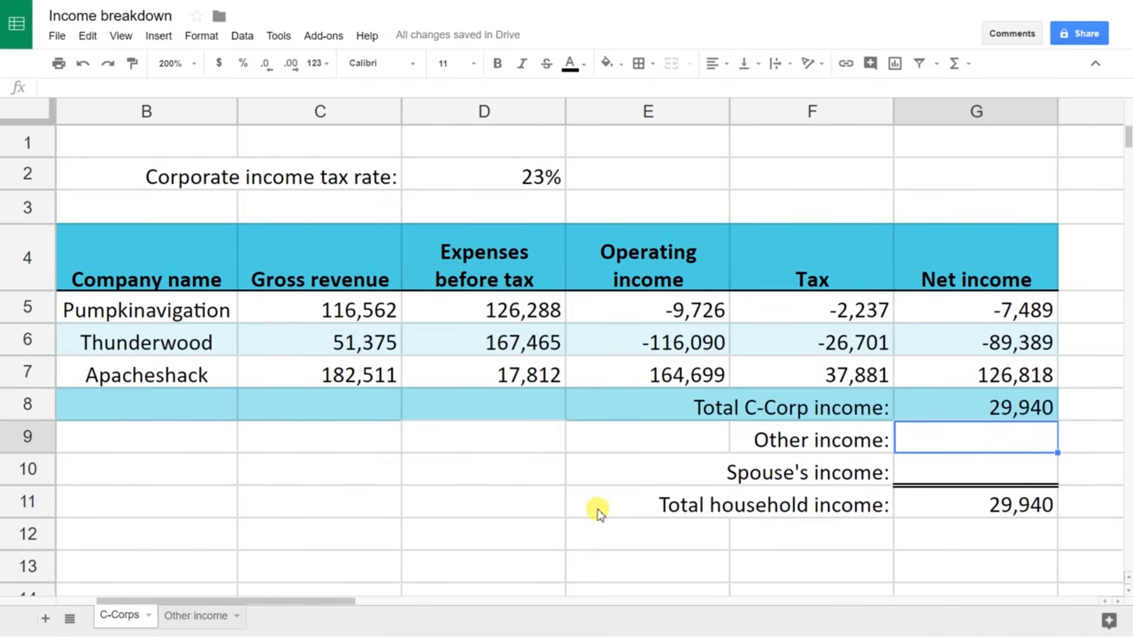
Step: Set Other income to ='Other income'!C6, pulling in 29,222
text(=)
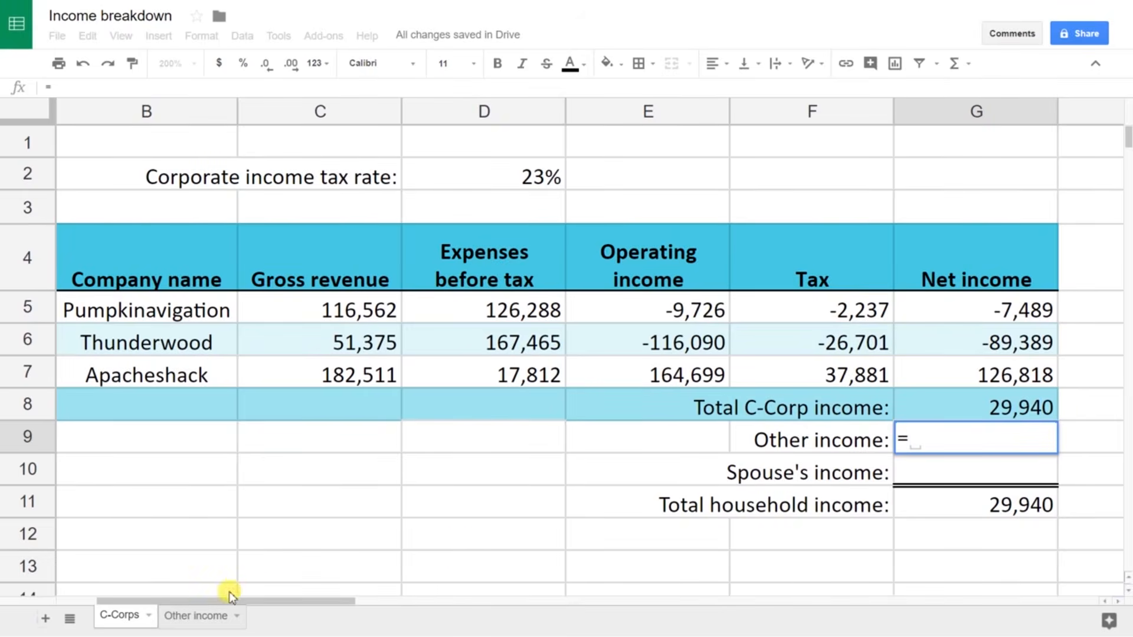
click(208, 616)
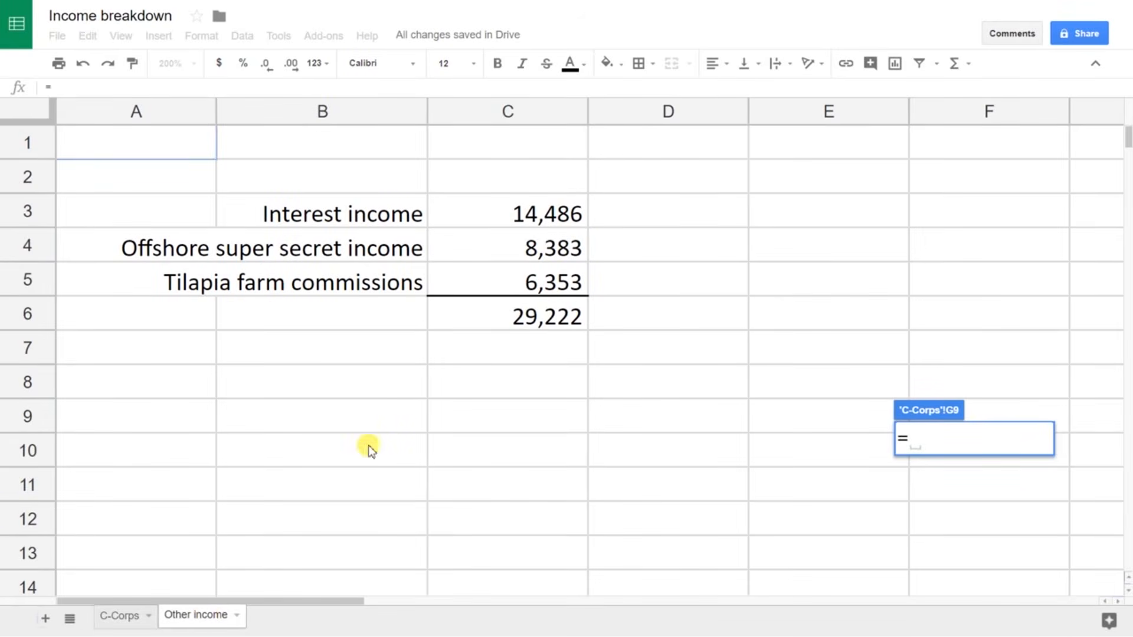
click(495, 315)
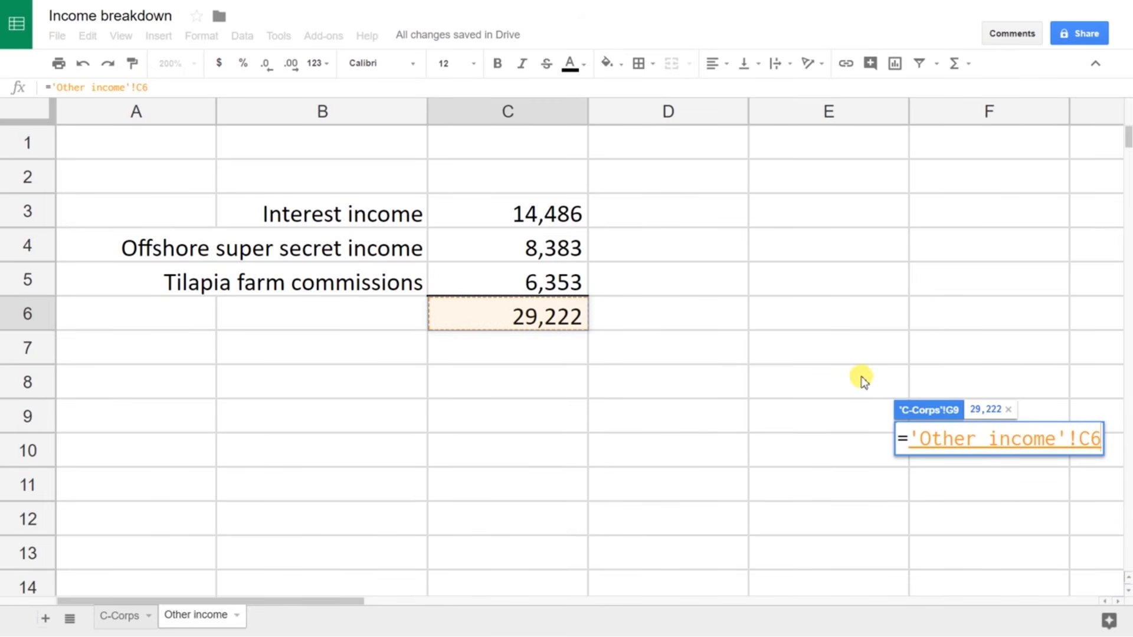
key(Return)
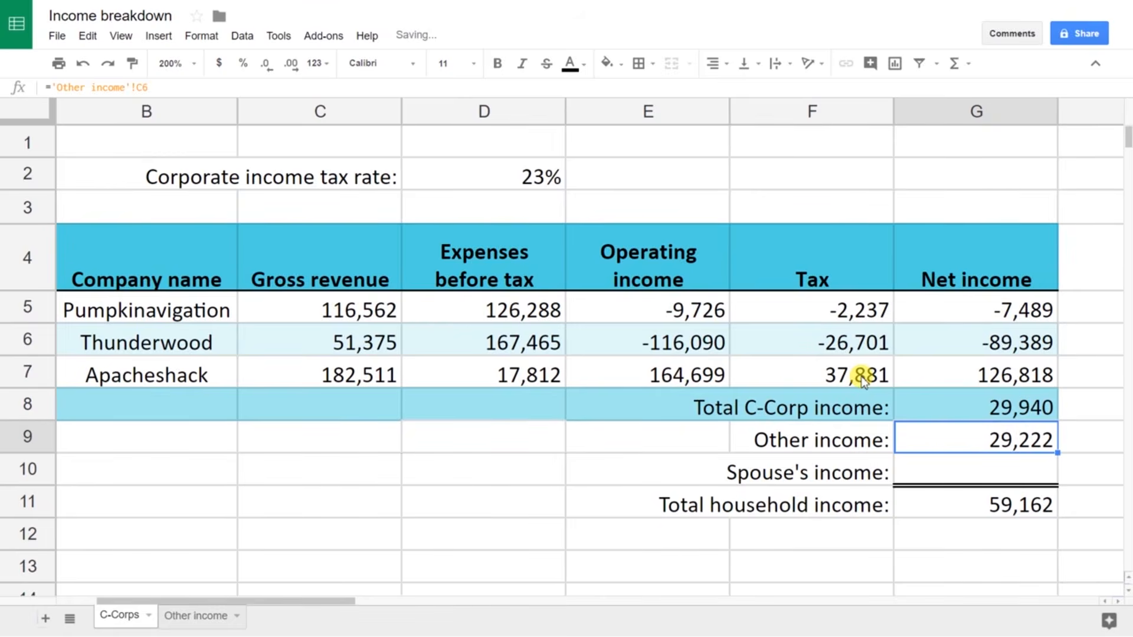
Step: Step through the 'Other income'!C6 reference to inspect its quoted sheet name
key(F2)
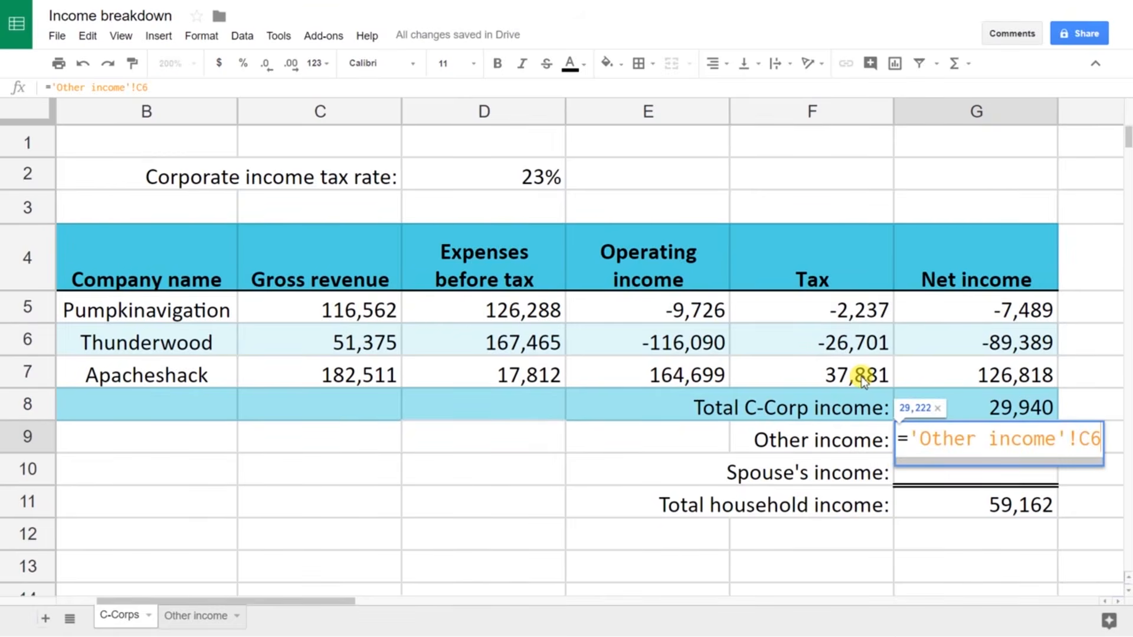
key(Left)
key(Left)
key(Left)
key(Left)
key(Left)
key(Left)
key(Left)
key(Left)
key(Left)
key(Left)
key(Left)
key(Left)
key(Left)
key(Left)
key(Left)
key(Left)
key(shift+Left)
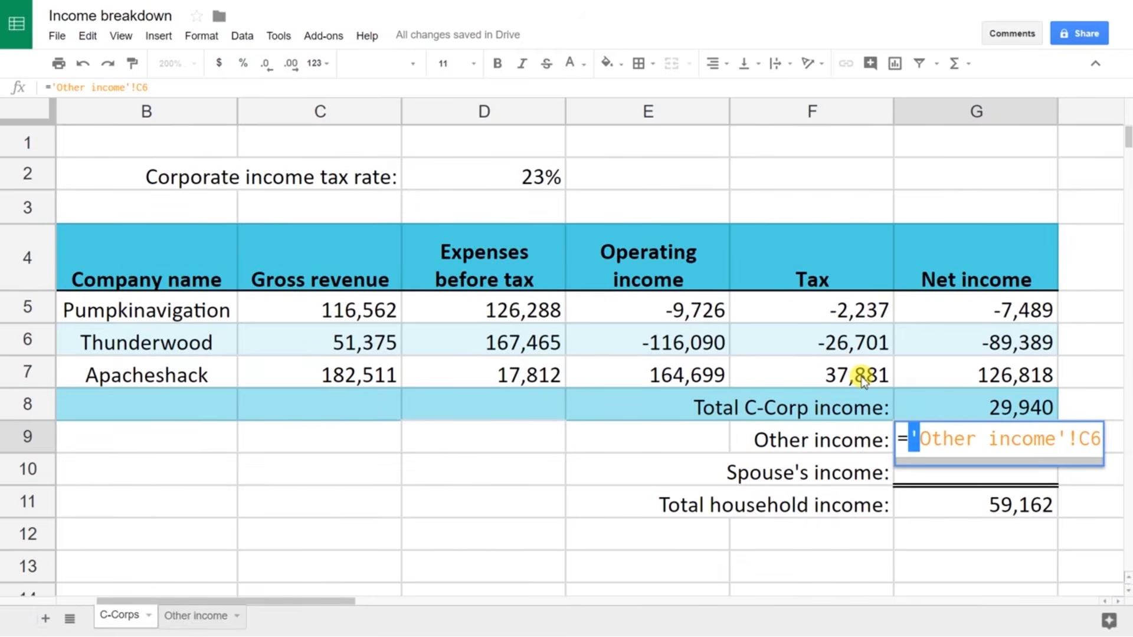
key(Right)
key(Right)
key(Right)
key(Right)
key(Right)
key(Right)
key(Right)
key(Right)
key(Right)
key(Right)
key(Right)
key(Right)
key(Right)
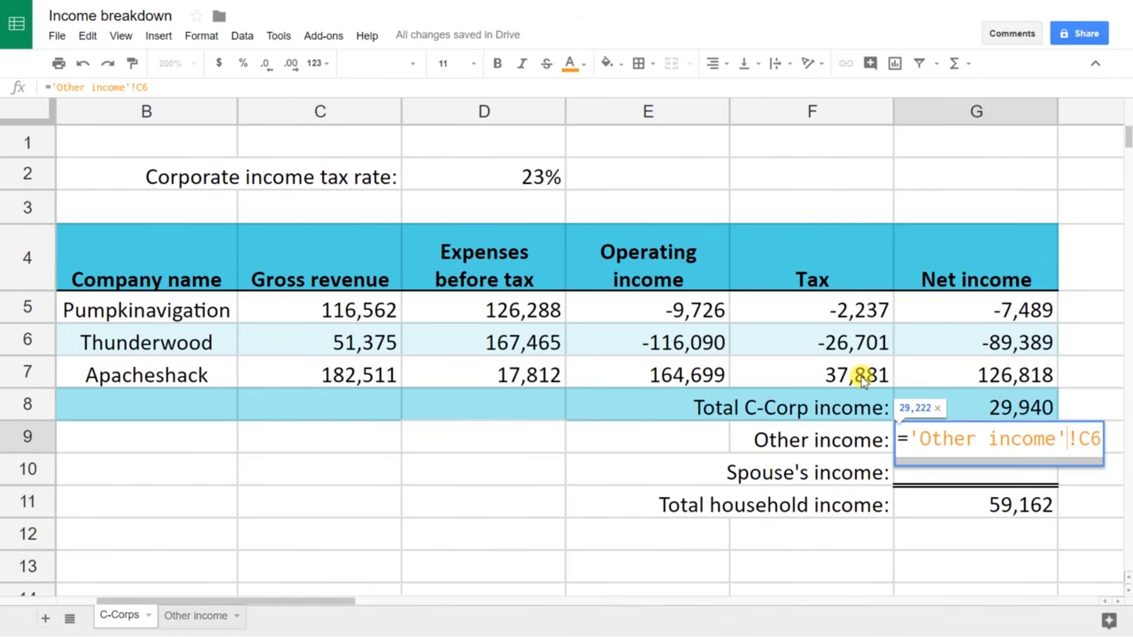
key(Right)
key(shift+Right)
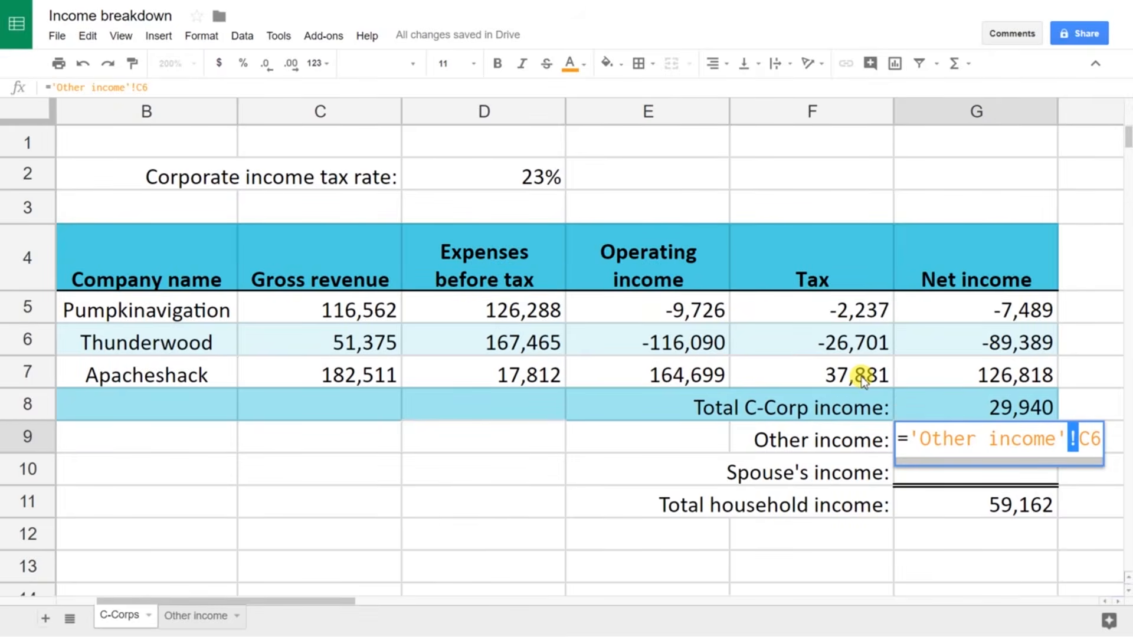
key(Return)
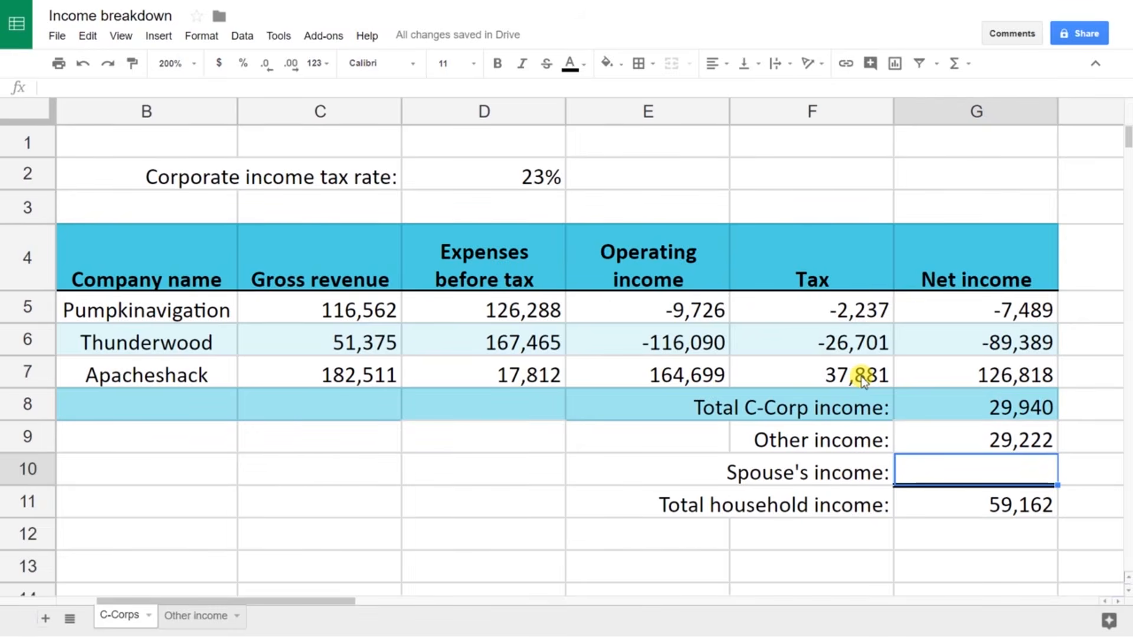
Step: Start =IMPORTRANGE(" in Spouse's income and bring up the Spouse spreadsheet
text(=)
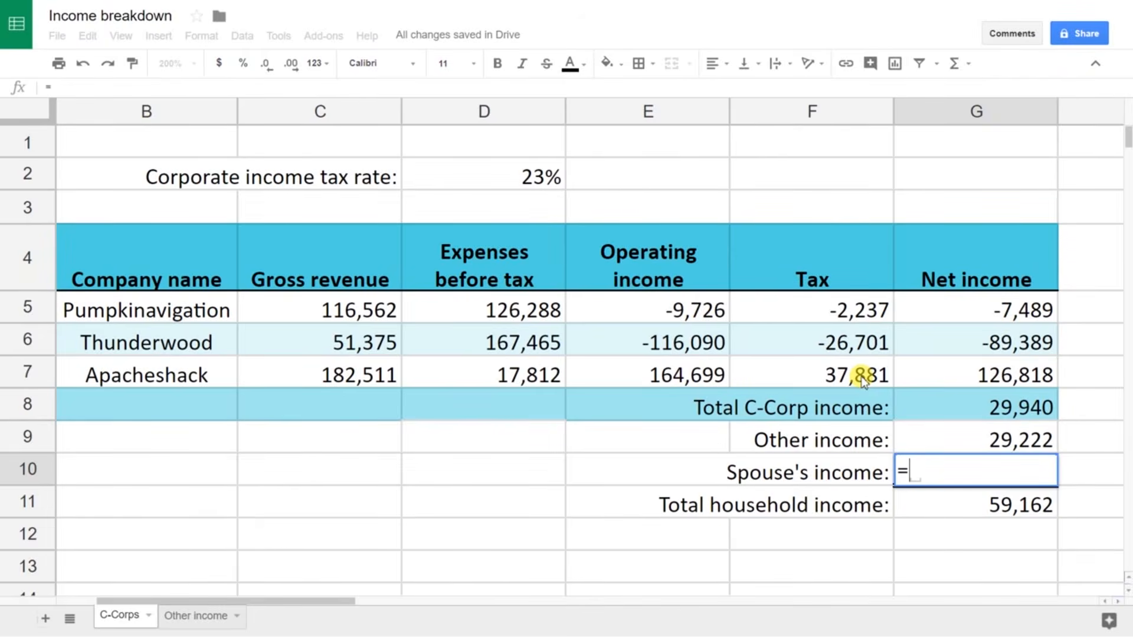
text(IMPORTR)
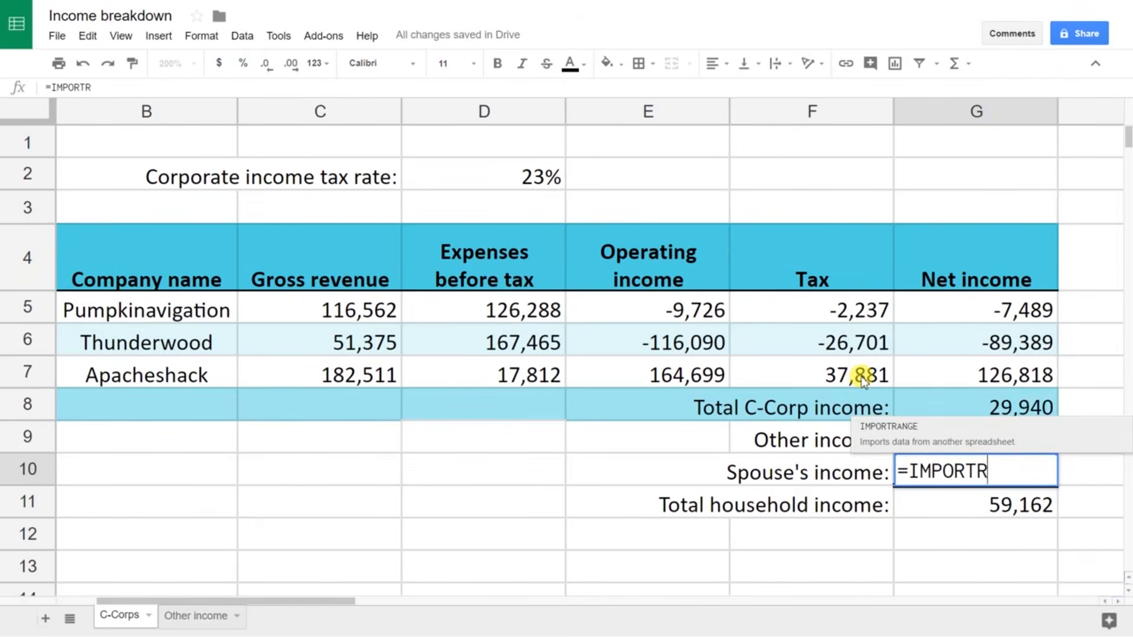
text(ANGE)
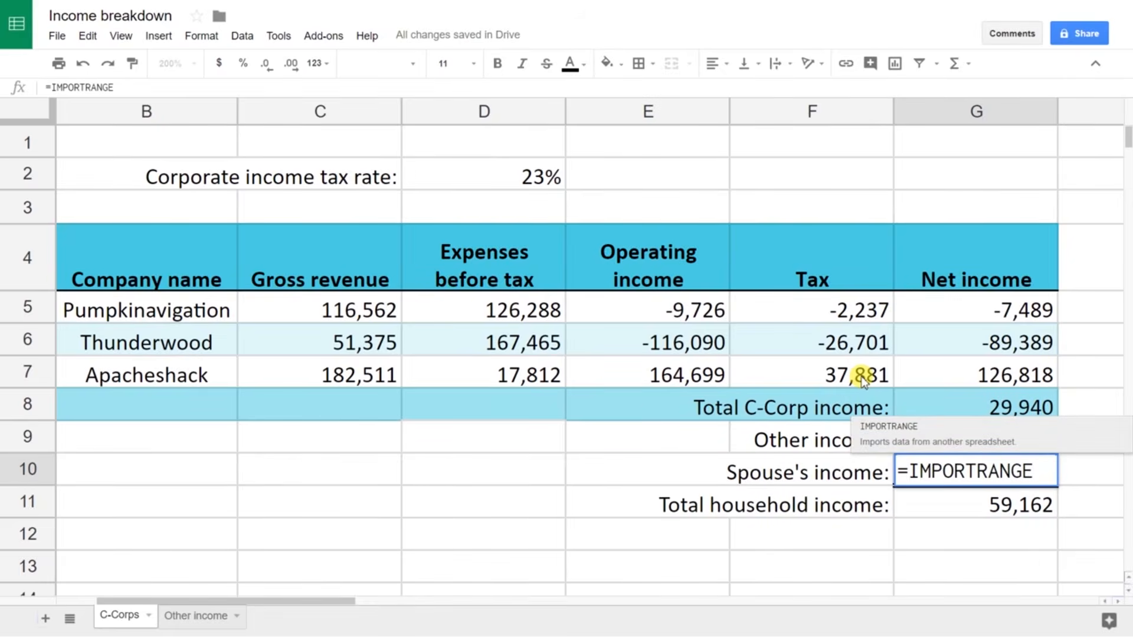
text(()
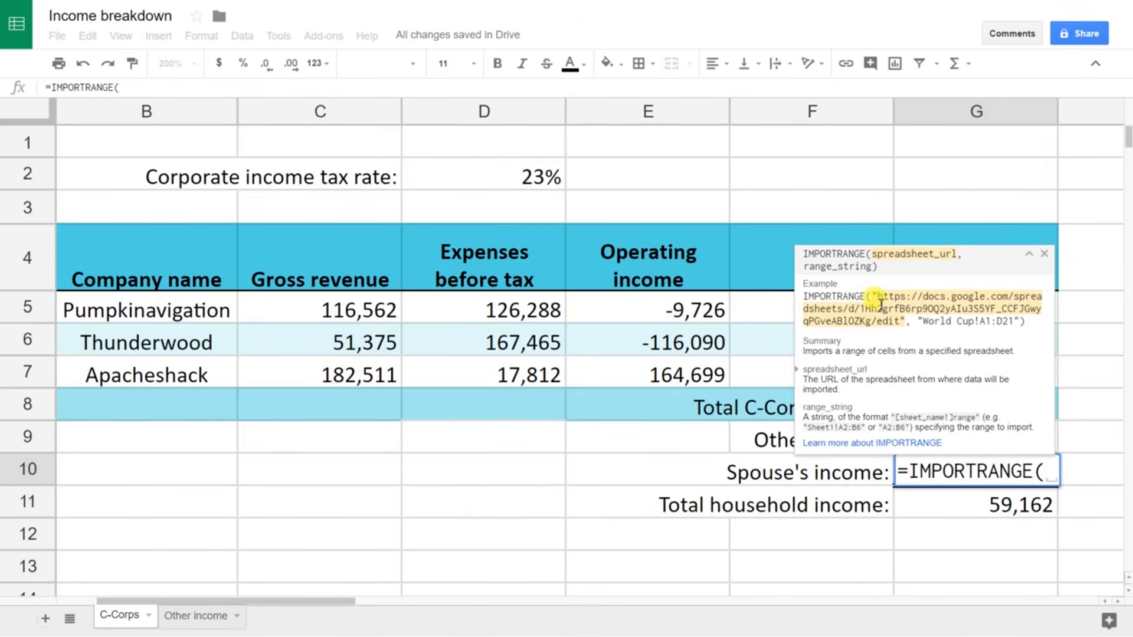
text(")
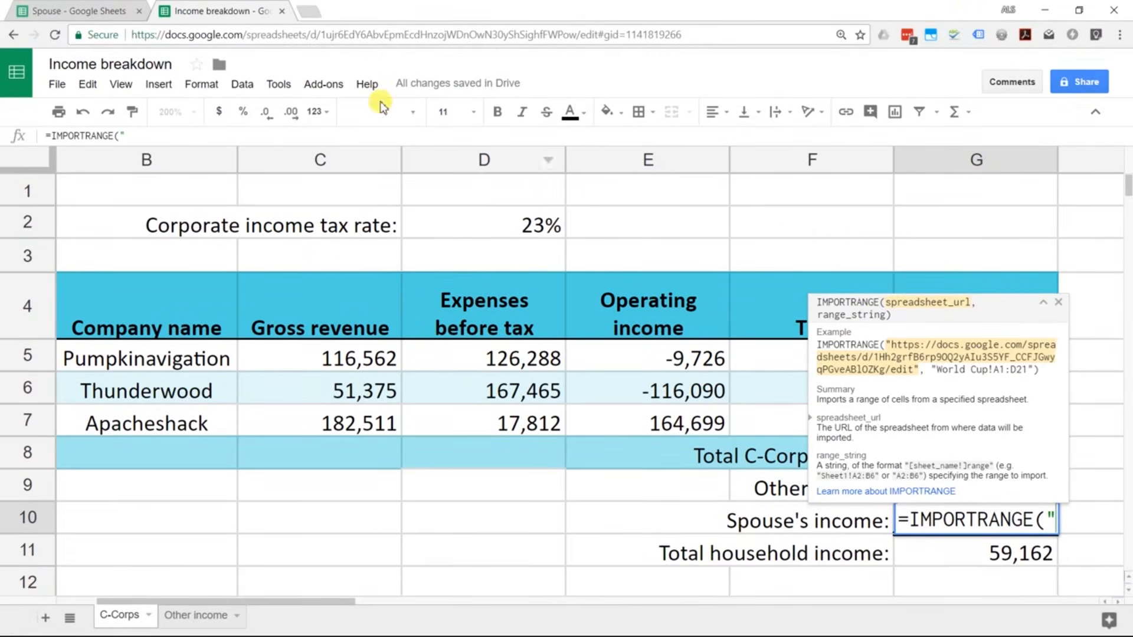
click(113, 13)
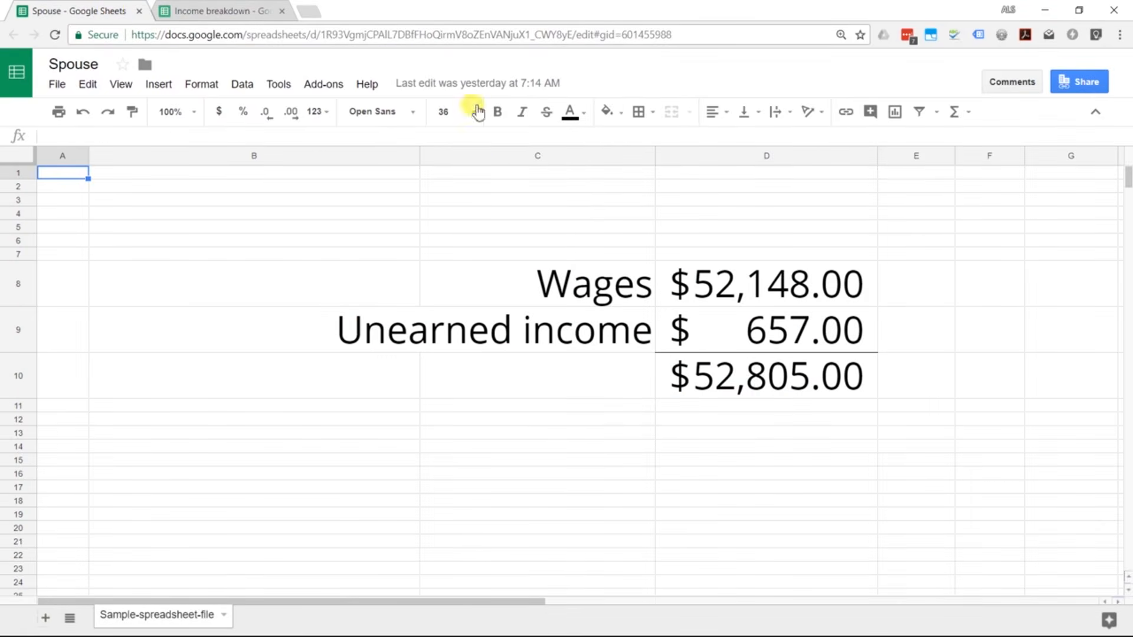
Step: Copy the Spouse spreadsheet's share link and return to the Income breakdown spreadsheet
click(1071, 84)
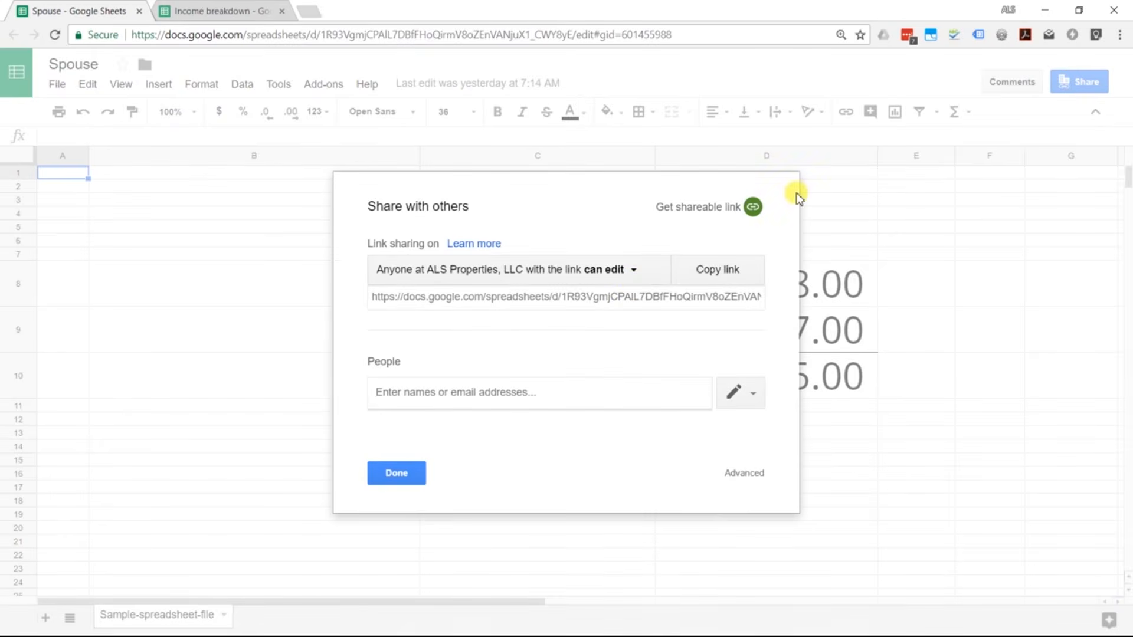
click(624, 303)
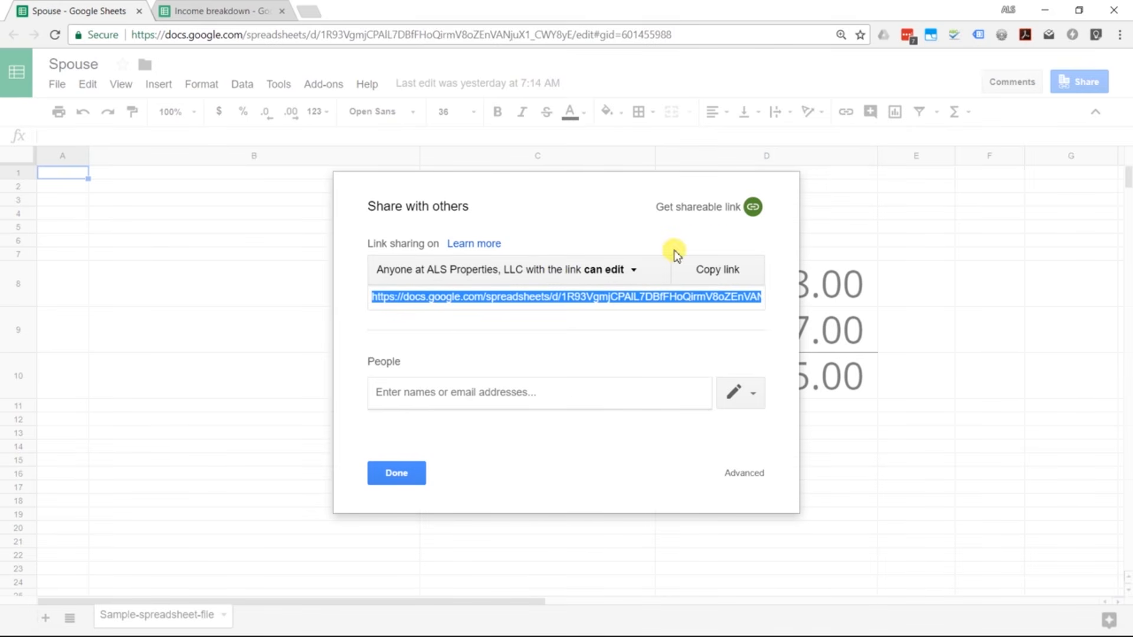
click(848, 251)
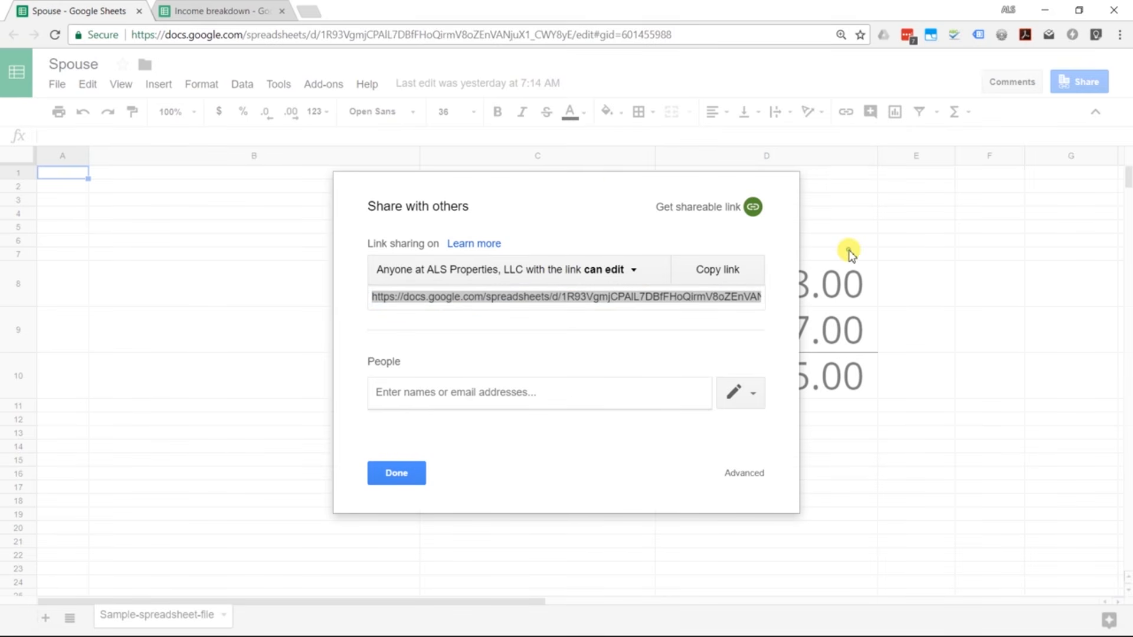
click(183, 12)
click(78, 10)
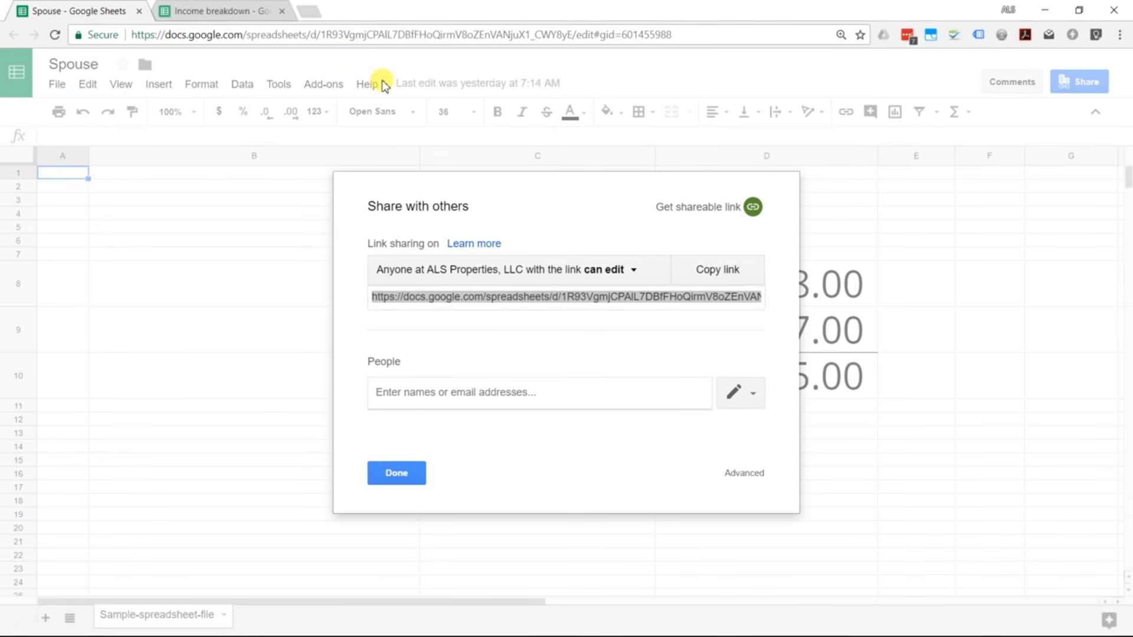
click(228, 20)
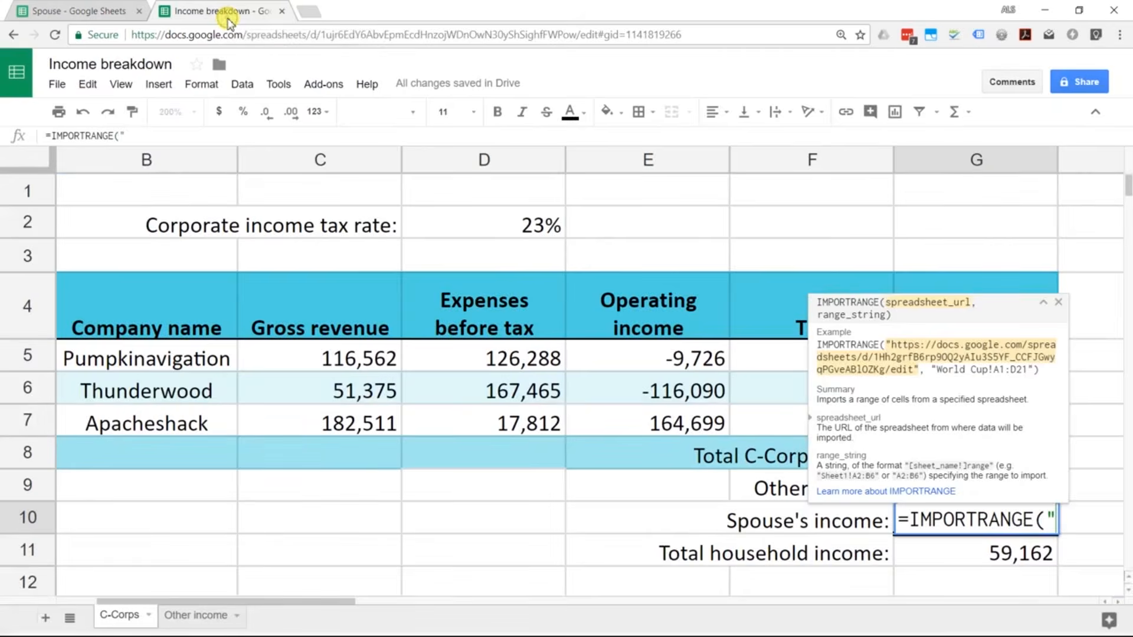
Step: Complete the IMPORTRANGE with the Spouse link and "D10", importing $52,805.00
click(144, 136)
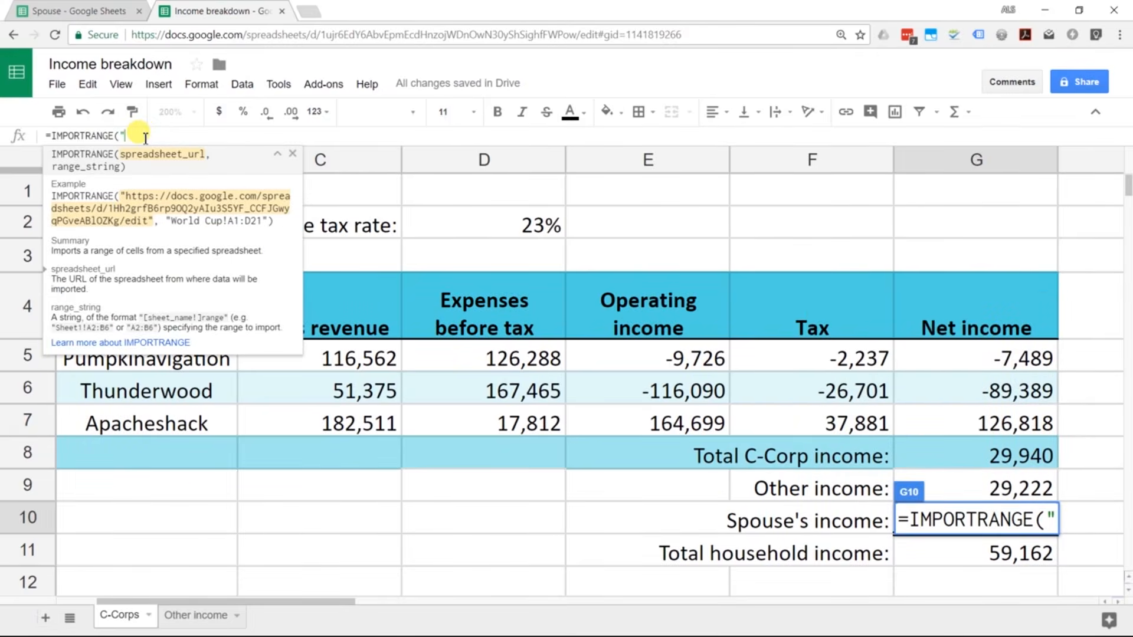
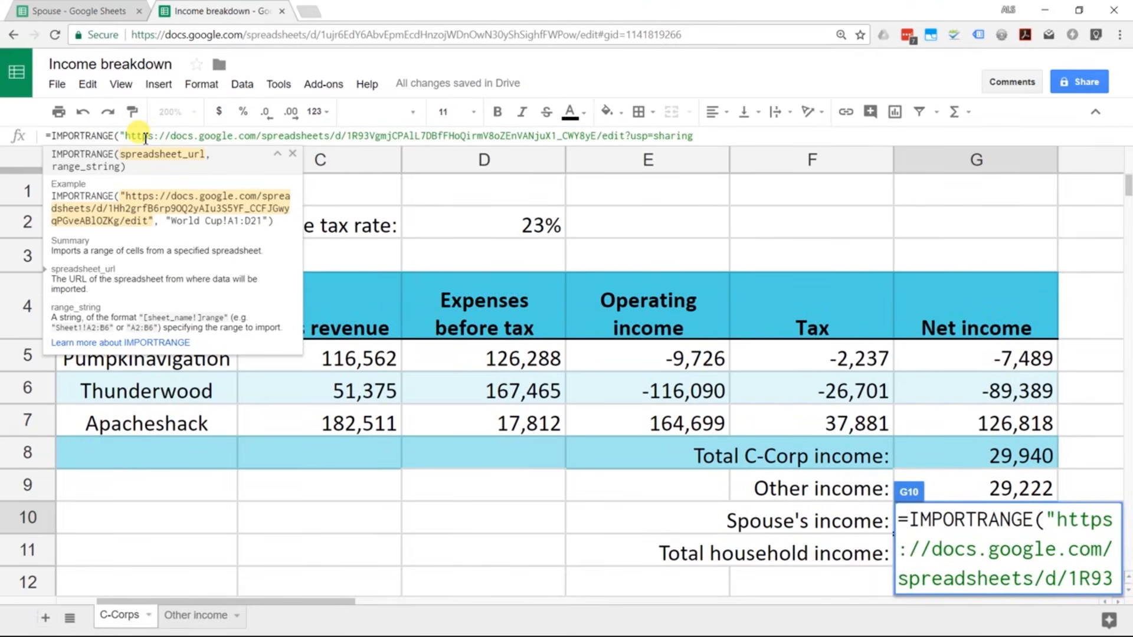
text(,)
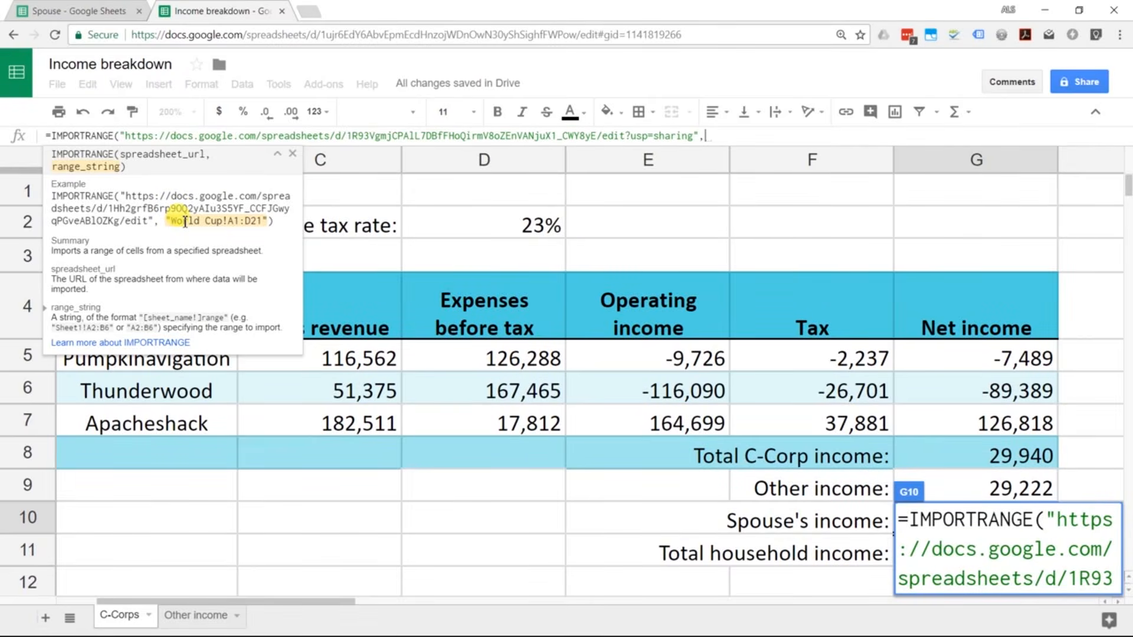
text(")
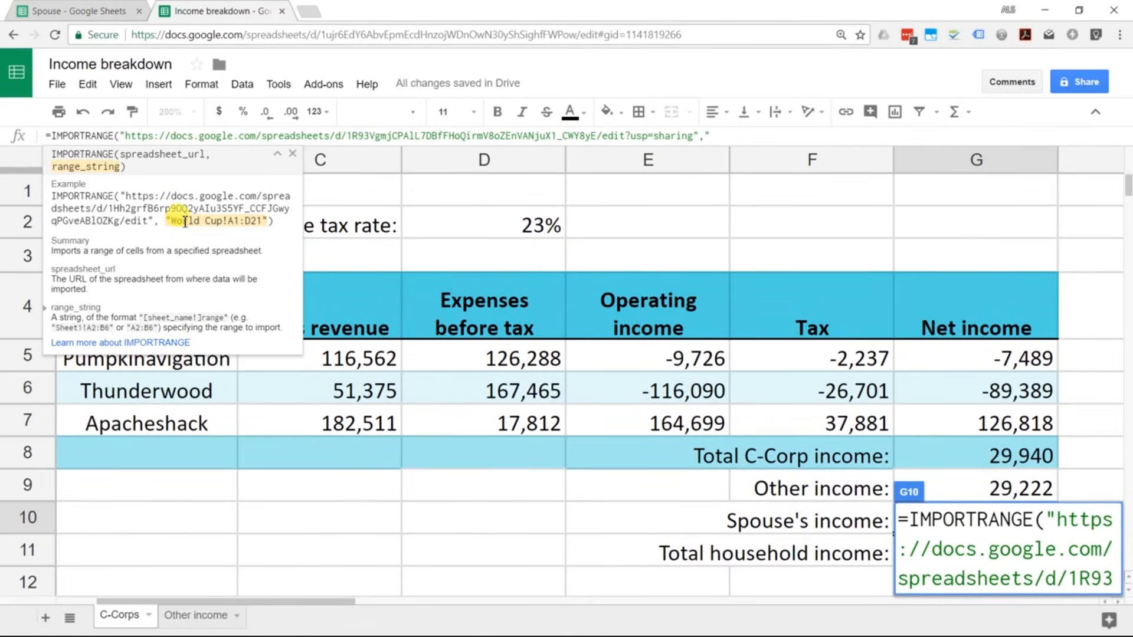
text(D10"))
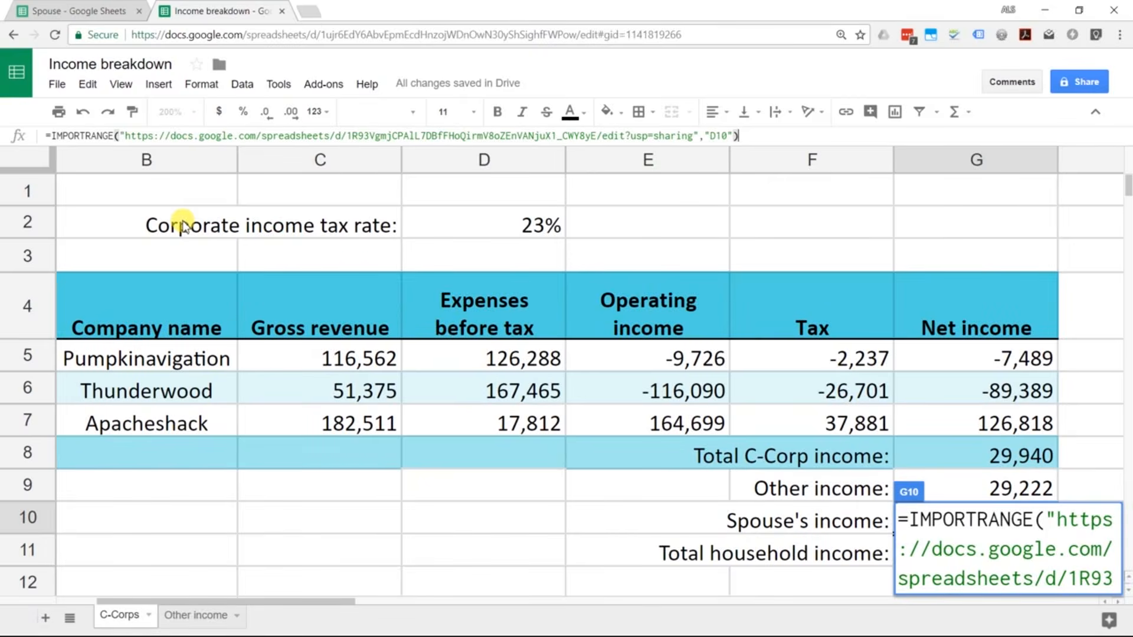
key(Return)
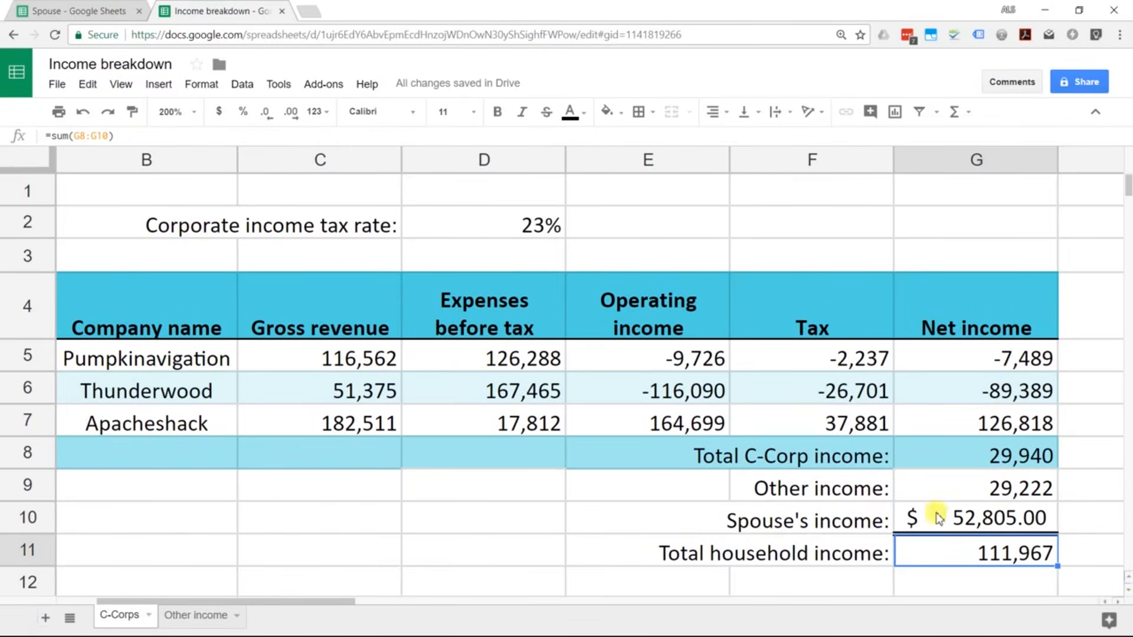
Step: Format Spouse's income as a plain number with no decimals and review the total and IMPORTRANGE formulas
click(957, 517)
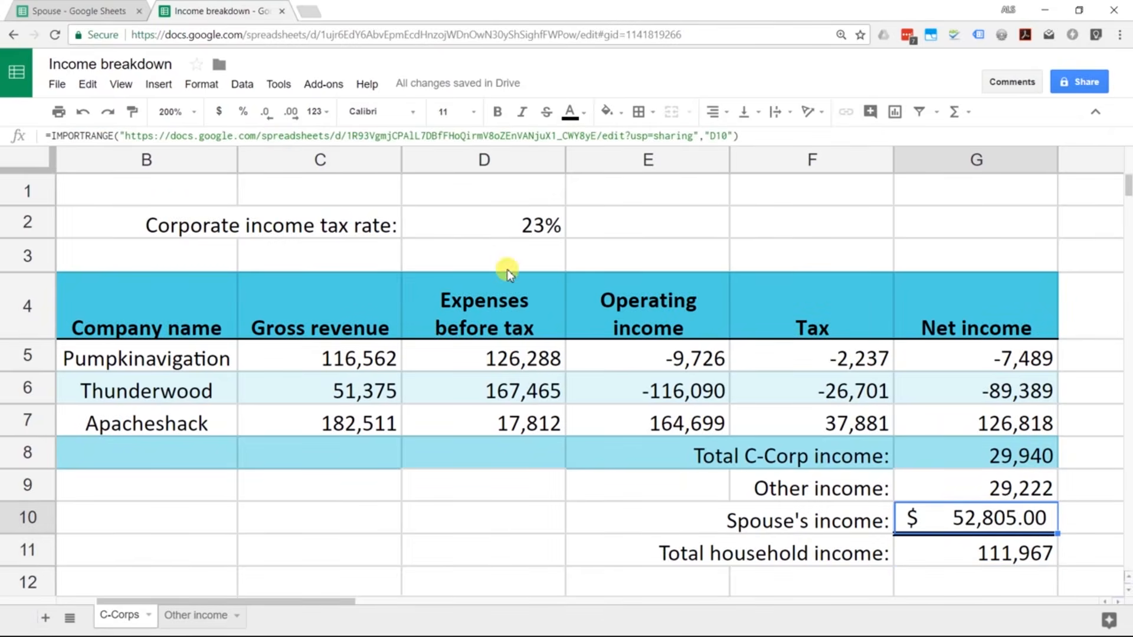
click(316, 112)
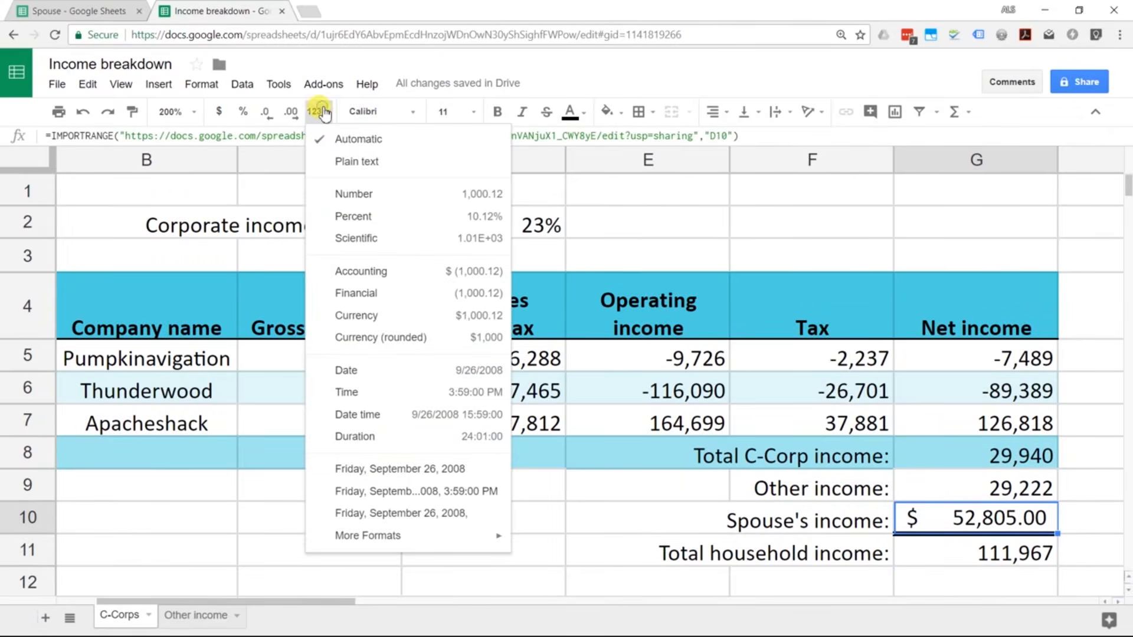
click(367, 192)
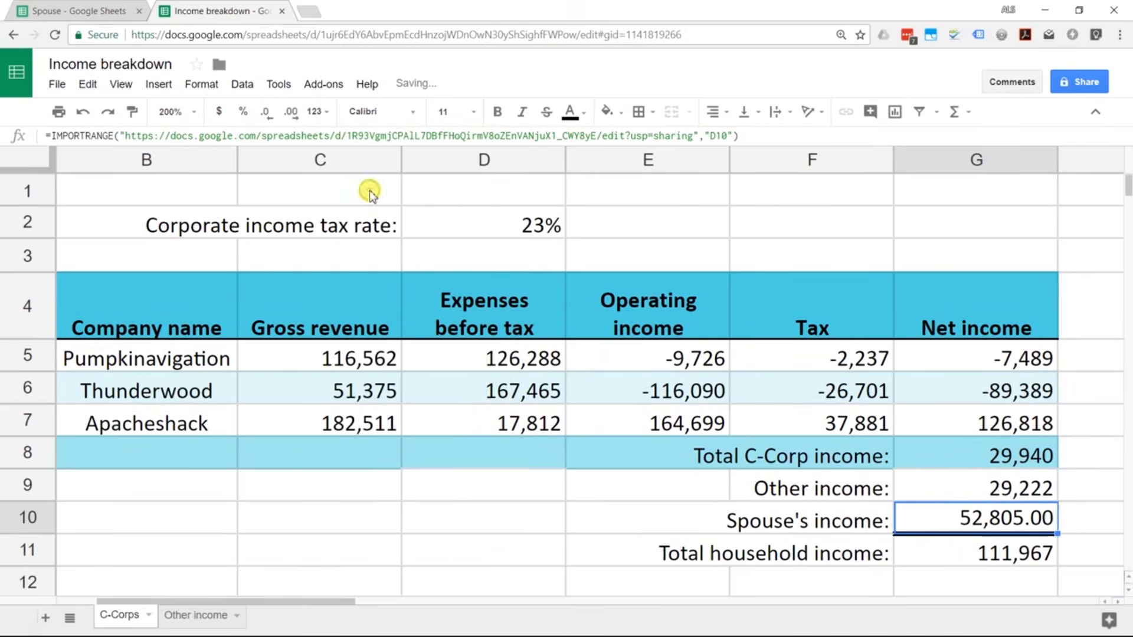
click(279, 118)
click(279, 118)
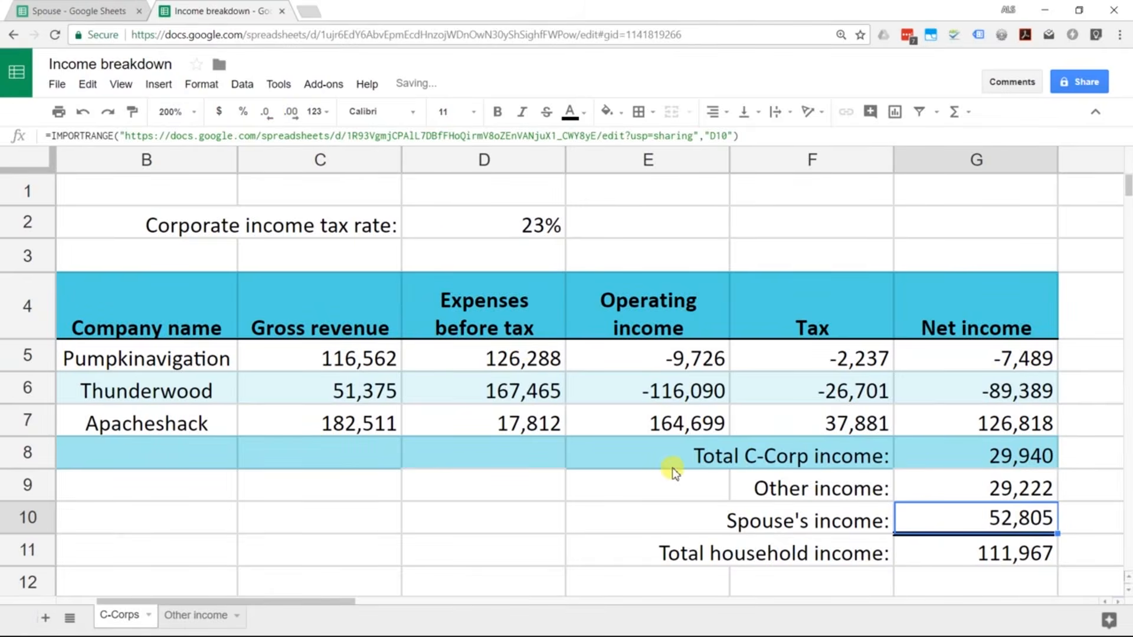
click(921, 554)
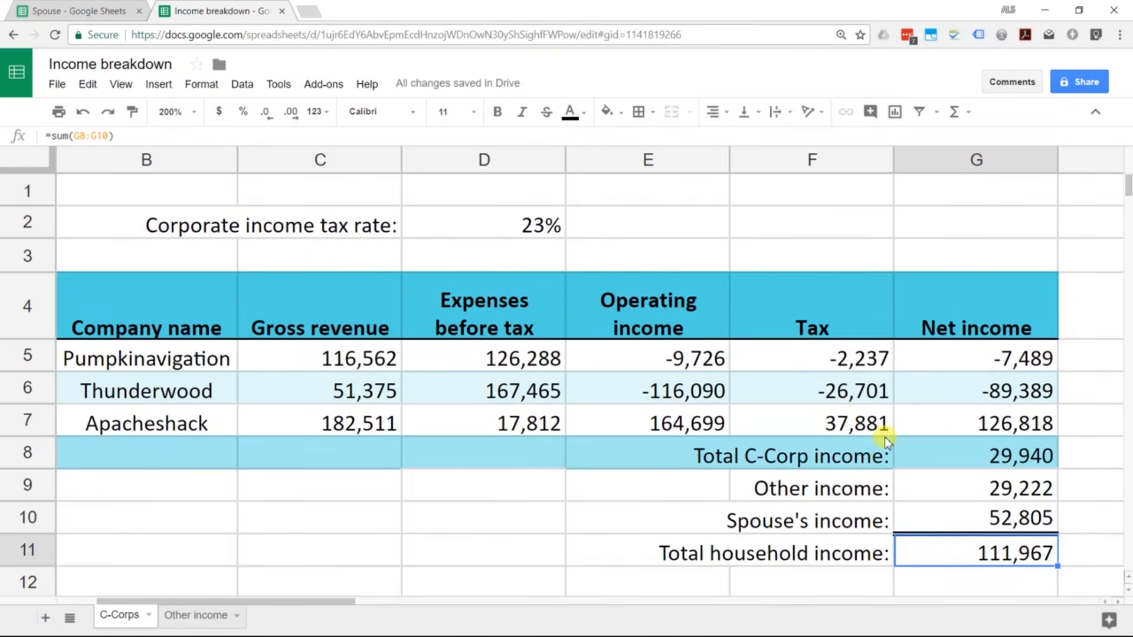
click(937, 509)
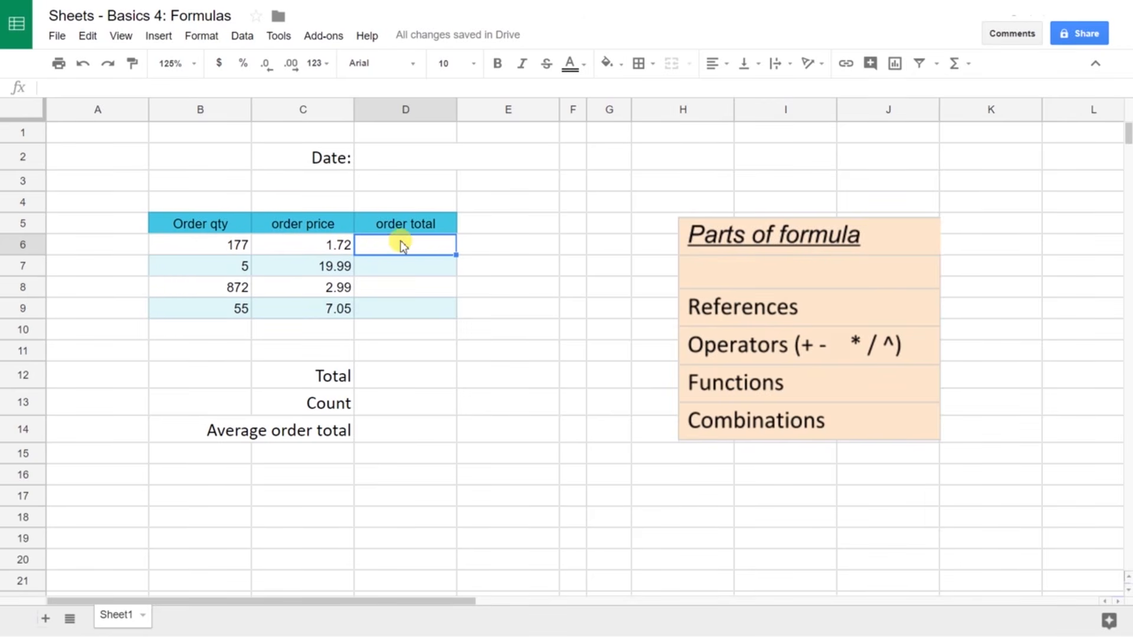
Step: Abandon a hard-coded =177*1.72 in D6 and begin a fresh formula
text(=1)
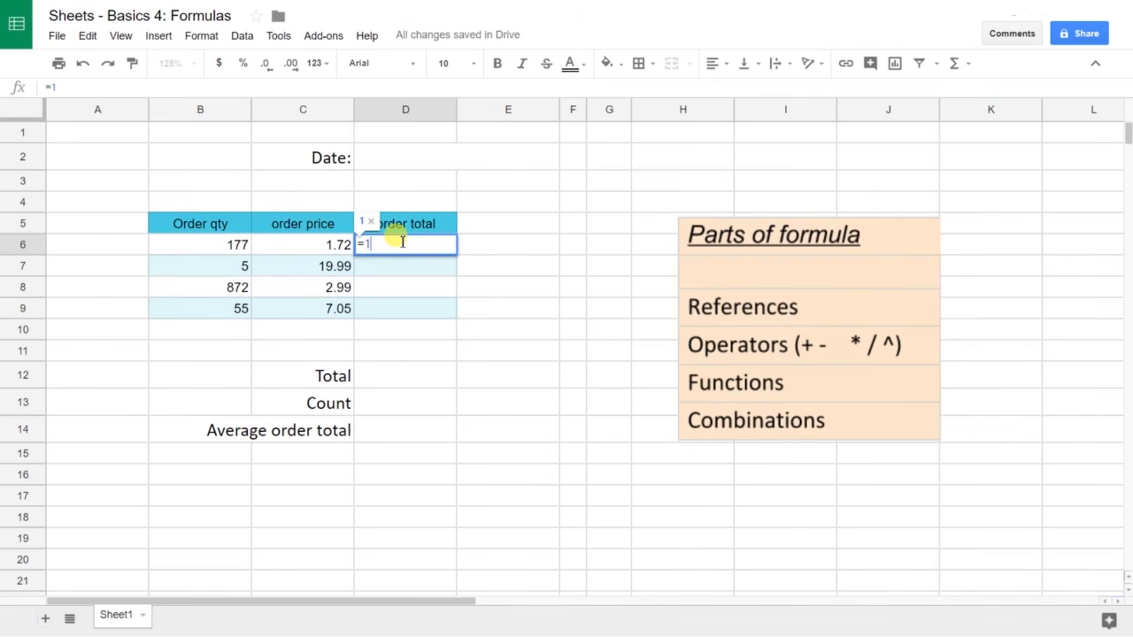
text(77*)
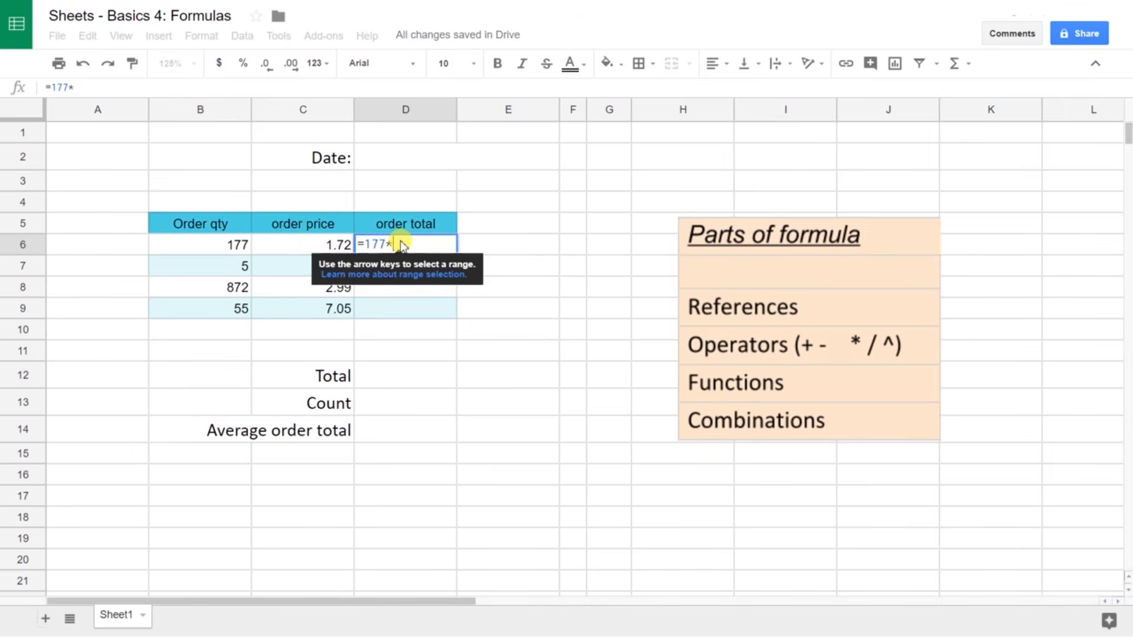
text(1.72)
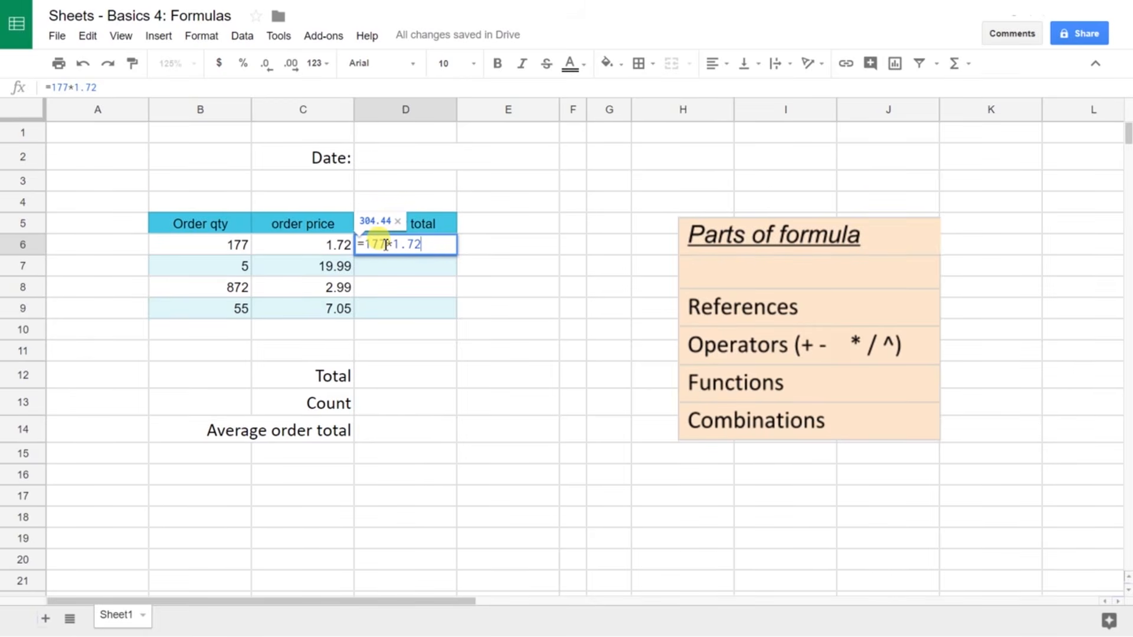
key(Escape)
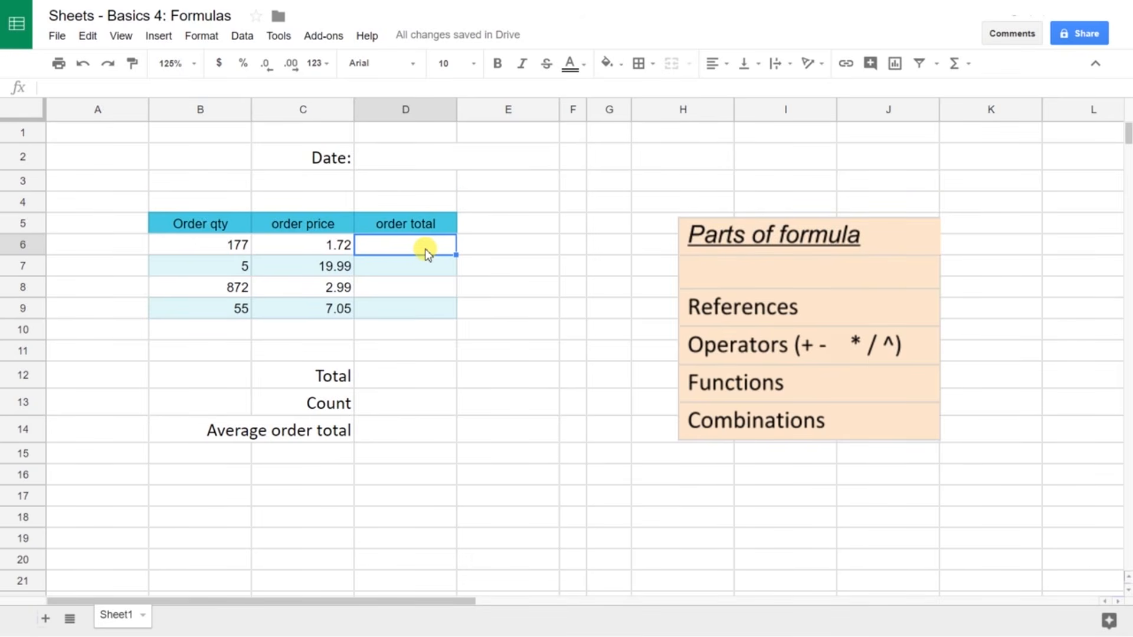
text(=)
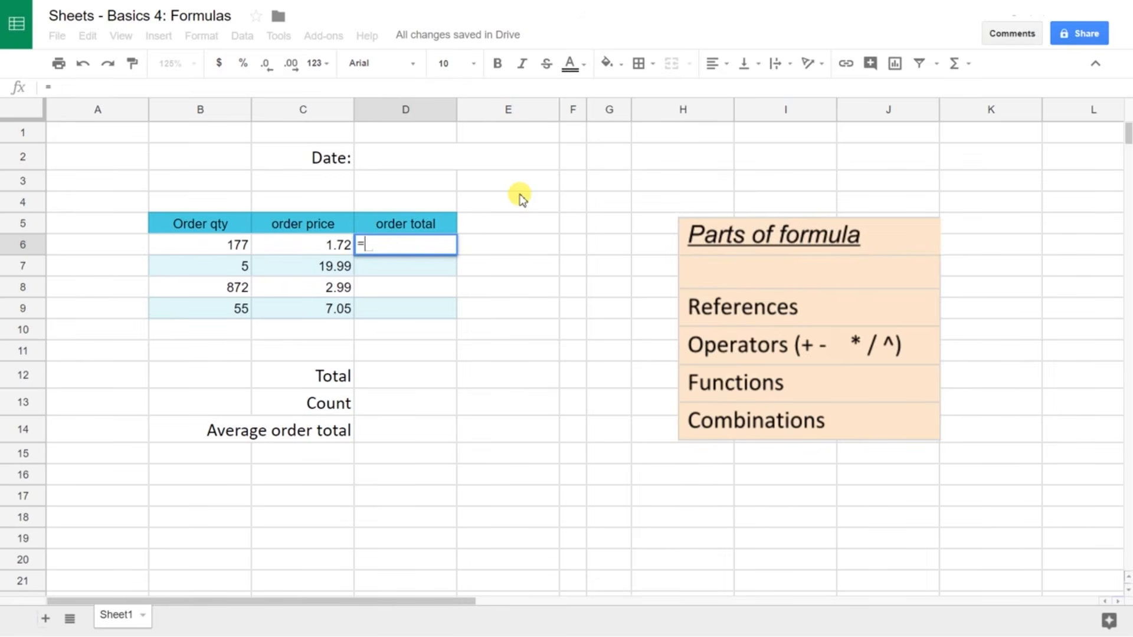
Step: Enter =B6*C6 in D6 to multiply order quantity by price
click(223, 255)
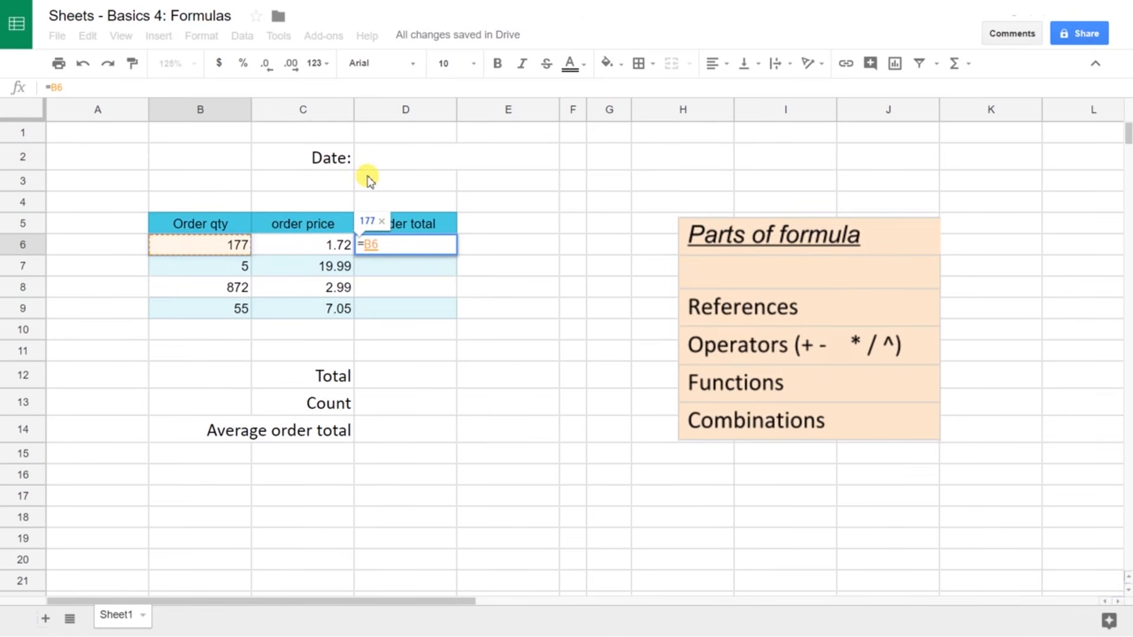
text(*)
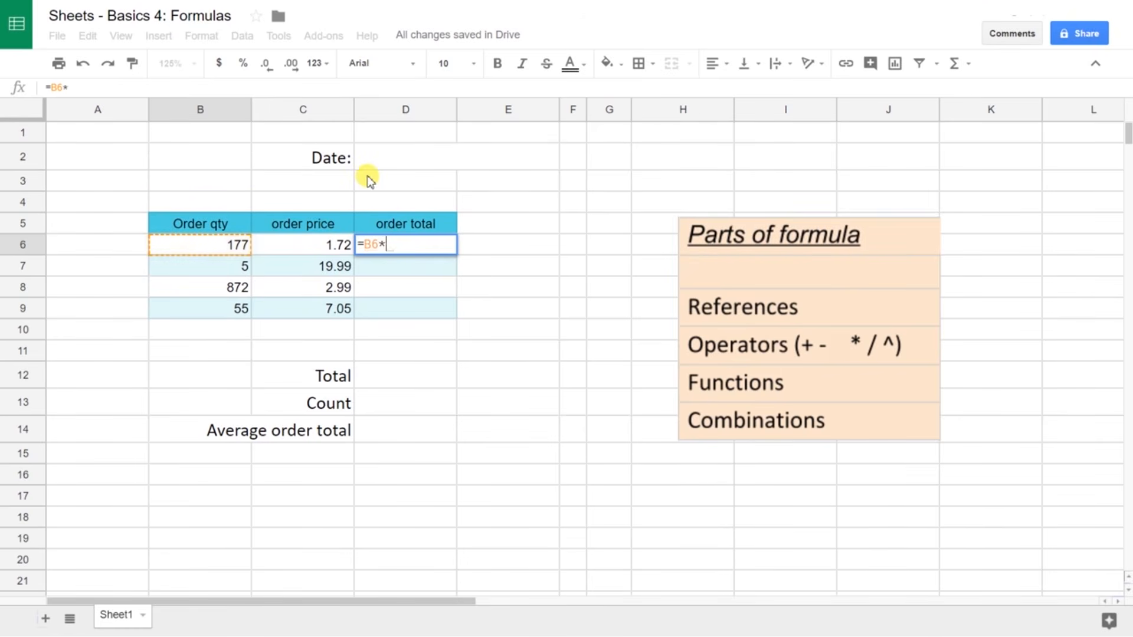
click(318, 247)
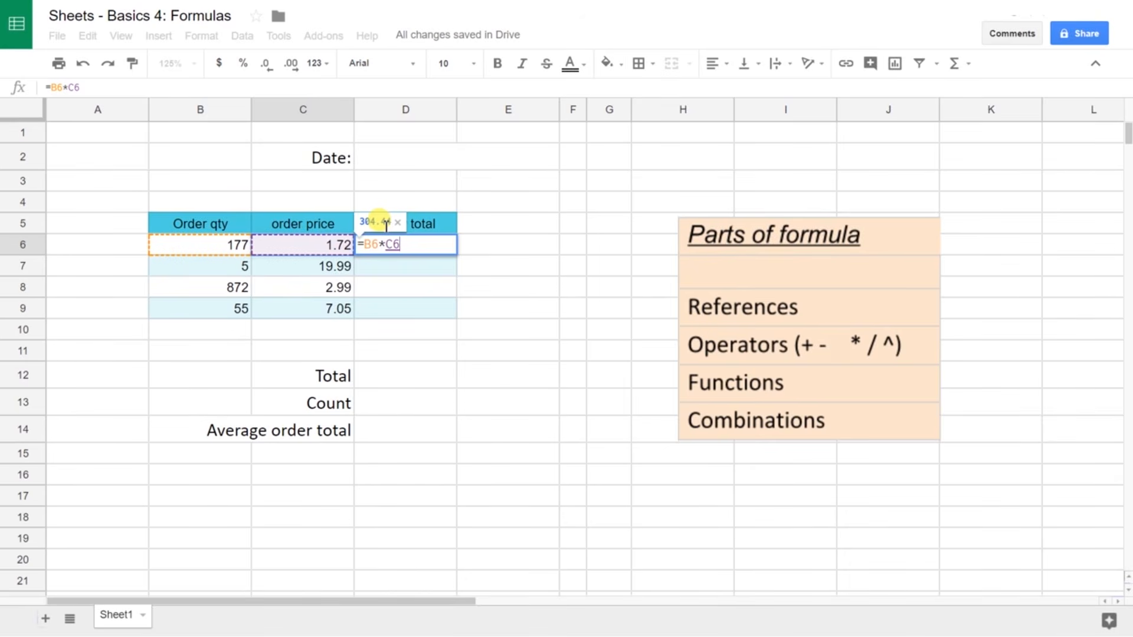
key(Return)
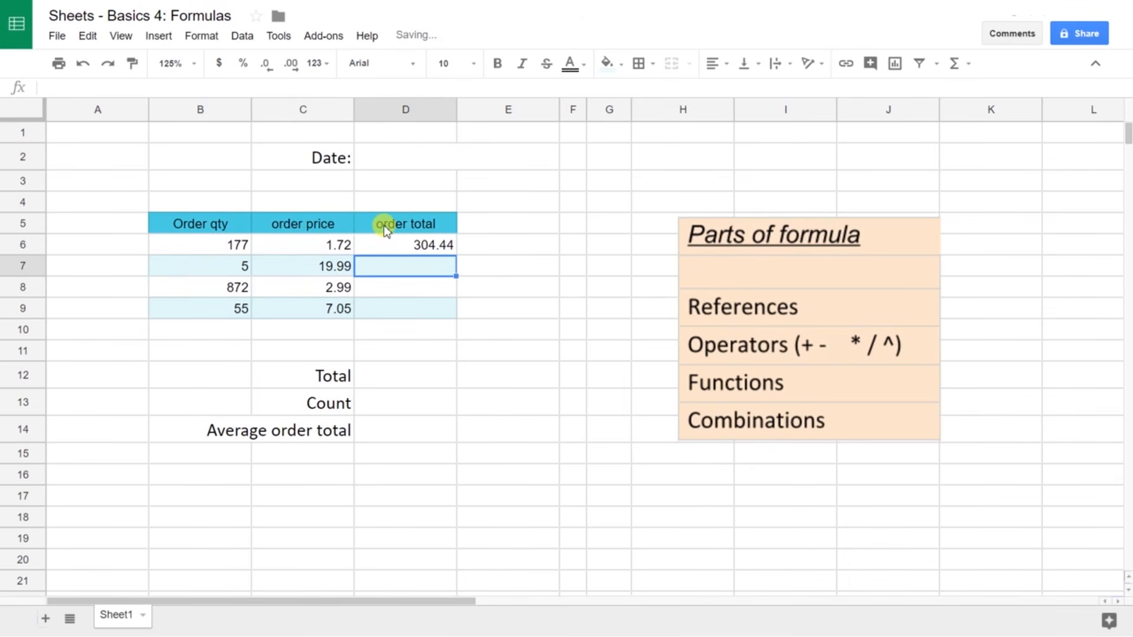
Step: Change the order price in C6 to 1.89, making D6 show 334.53
key(Up)
key(Left)
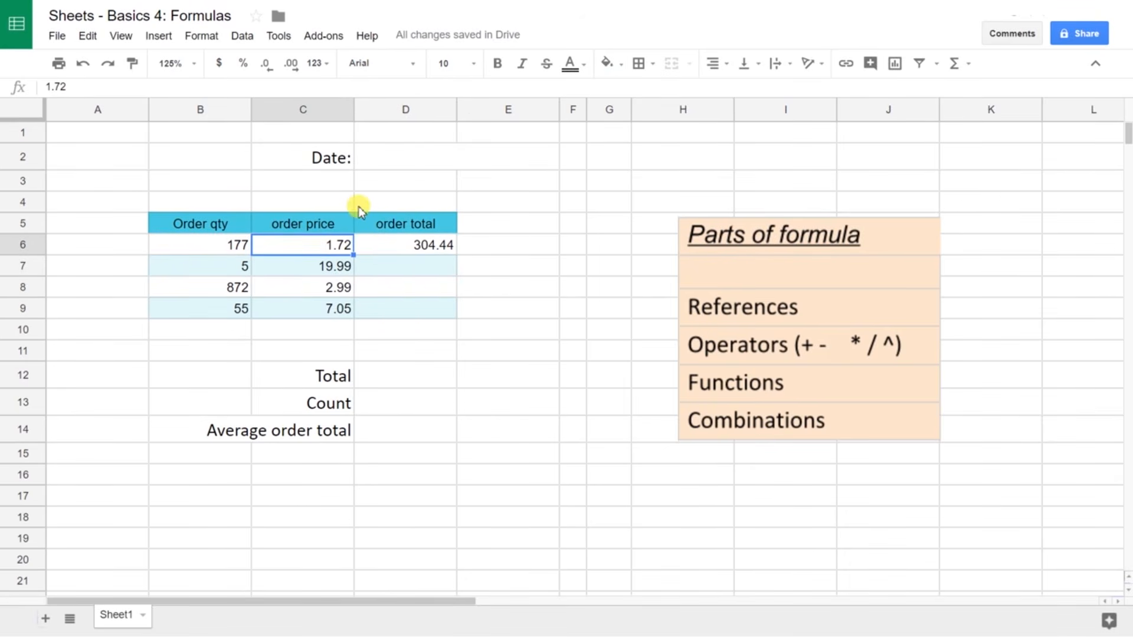
text(1.89)
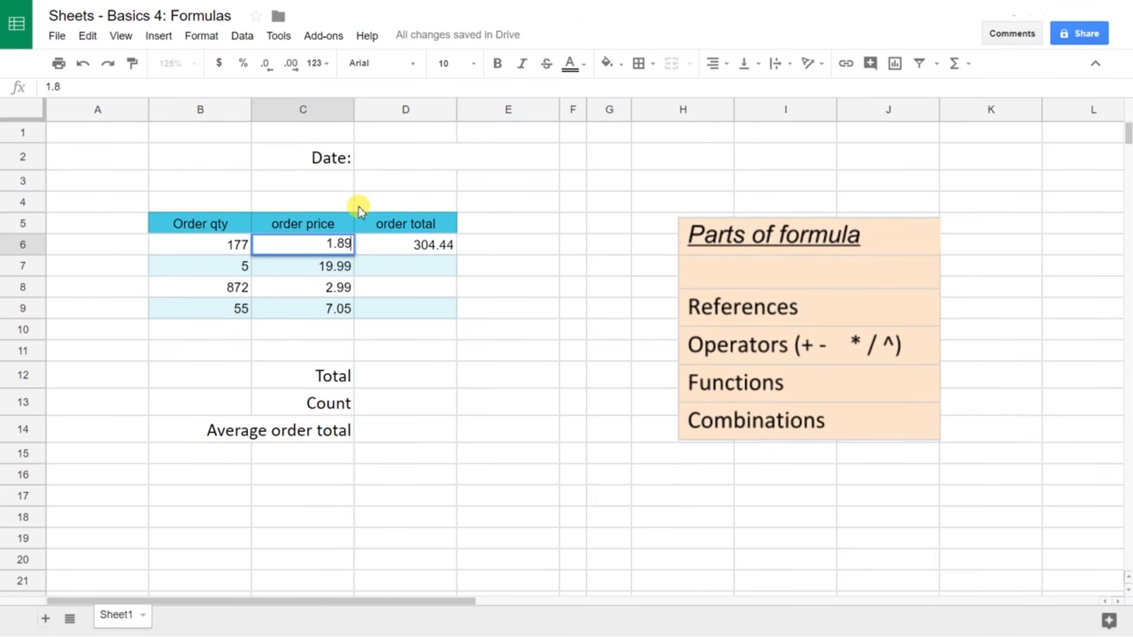
key(Return)
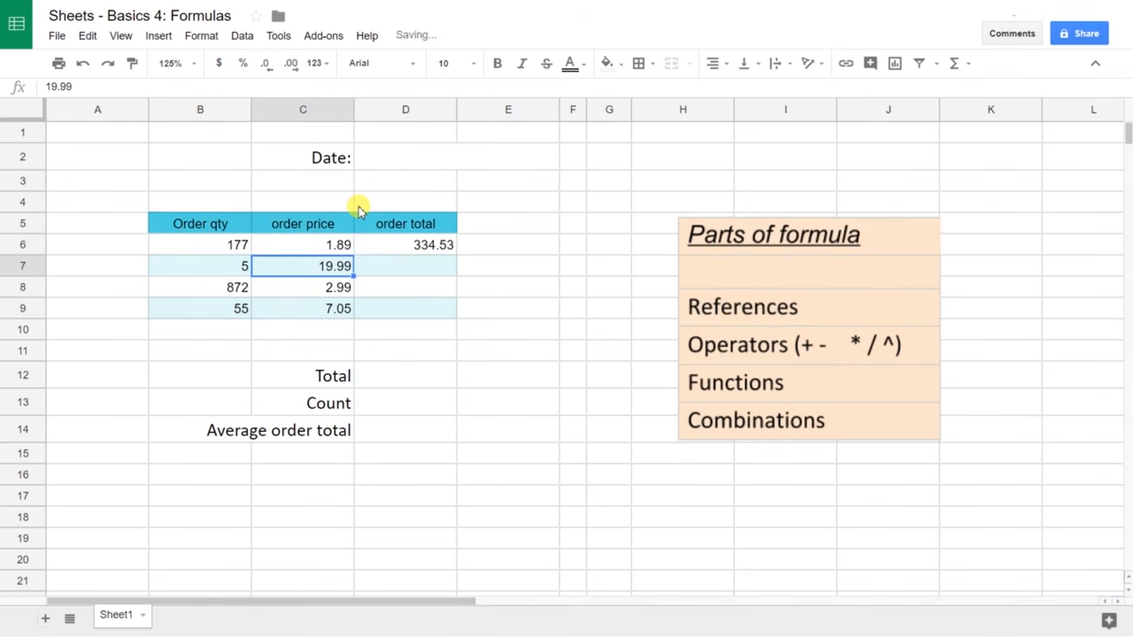
click(437, 252)
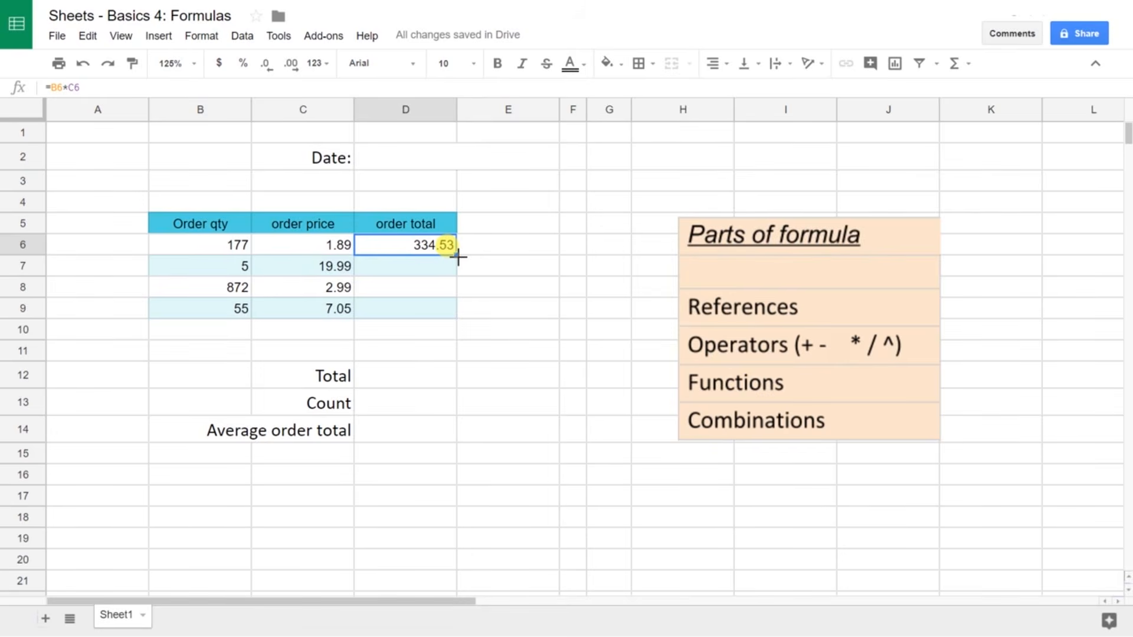
Step: Fill D6's formula down to D9 and verify totals 99.95, 2607.28 and 387.75
drag(458, 256, 457, 314)
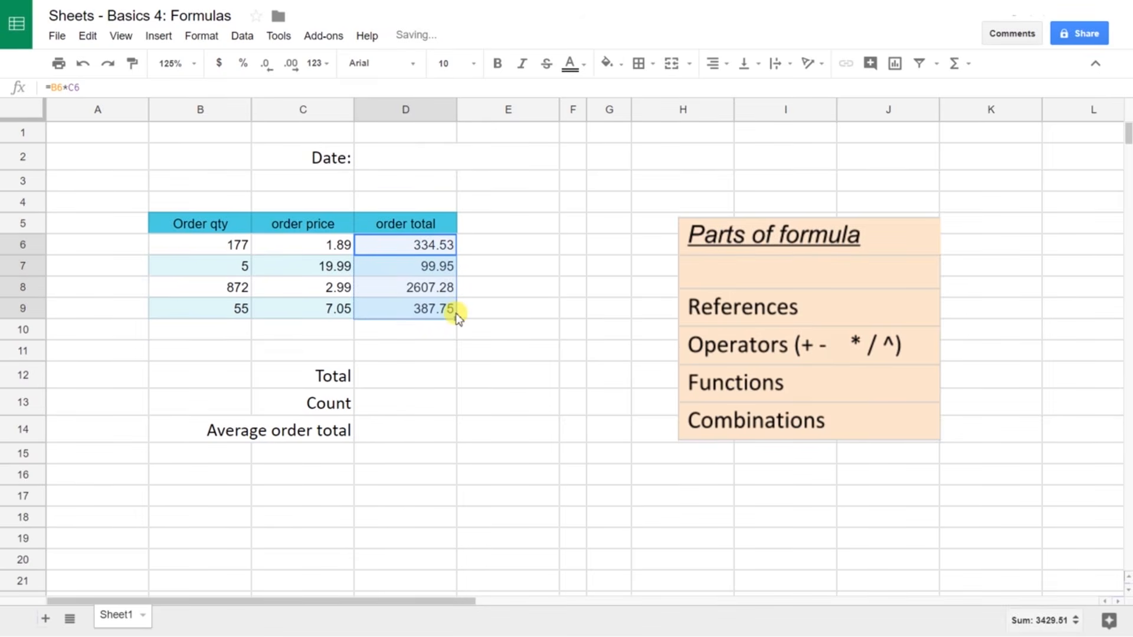
click(438, 270)
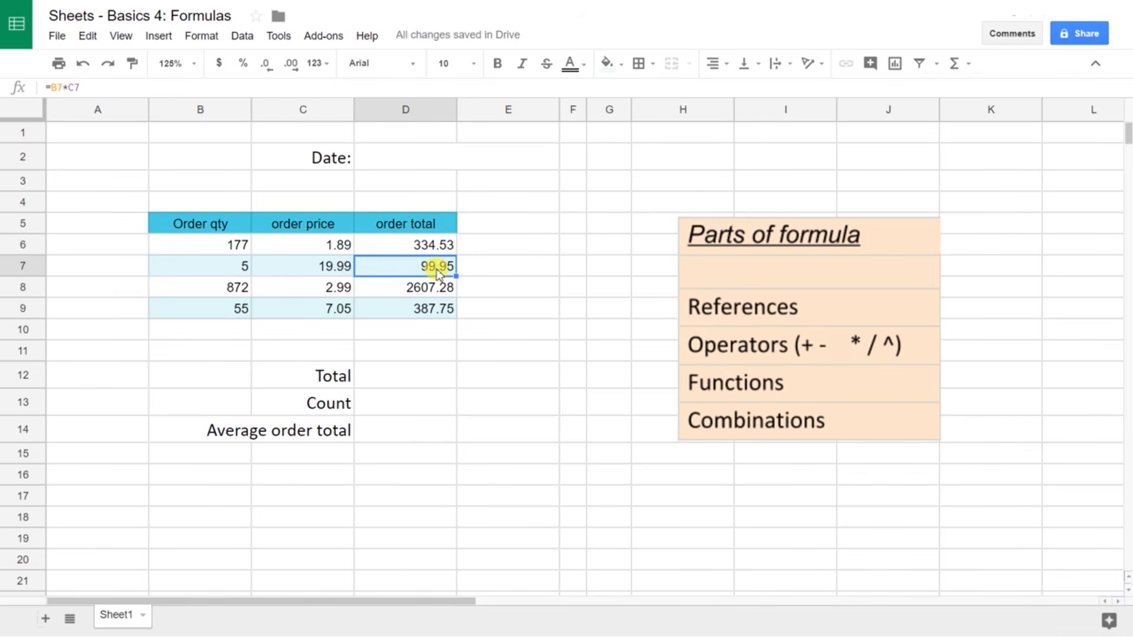
click(430, 291)
click(425, 314)
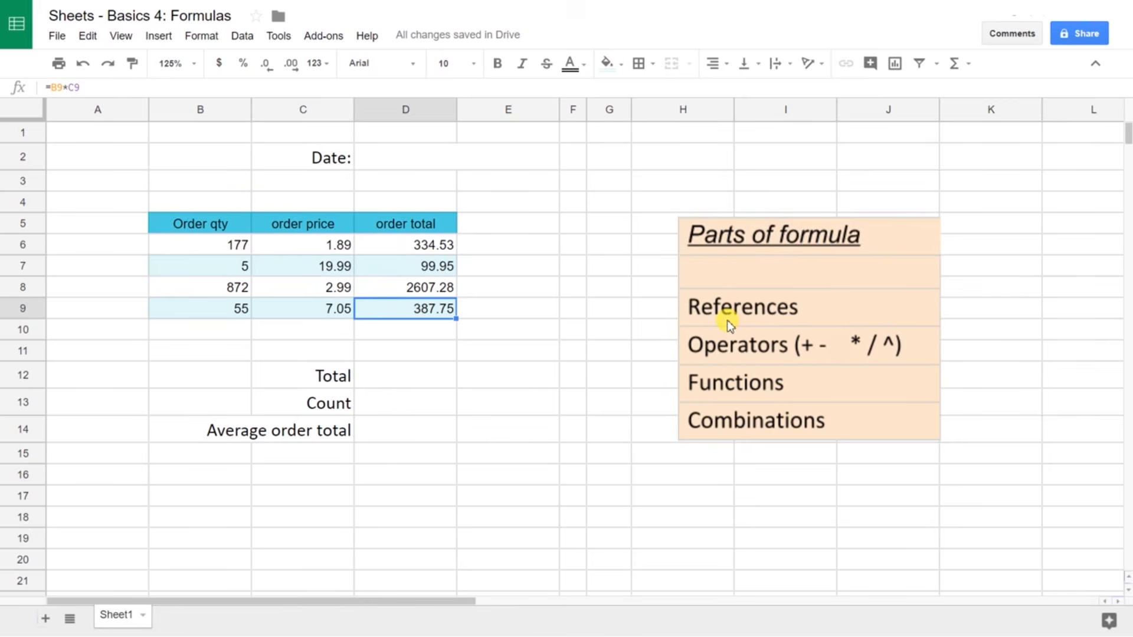
Step: Begin typing =COUNT in cell D13, then erase it and cancel the entry
click(376, 403)
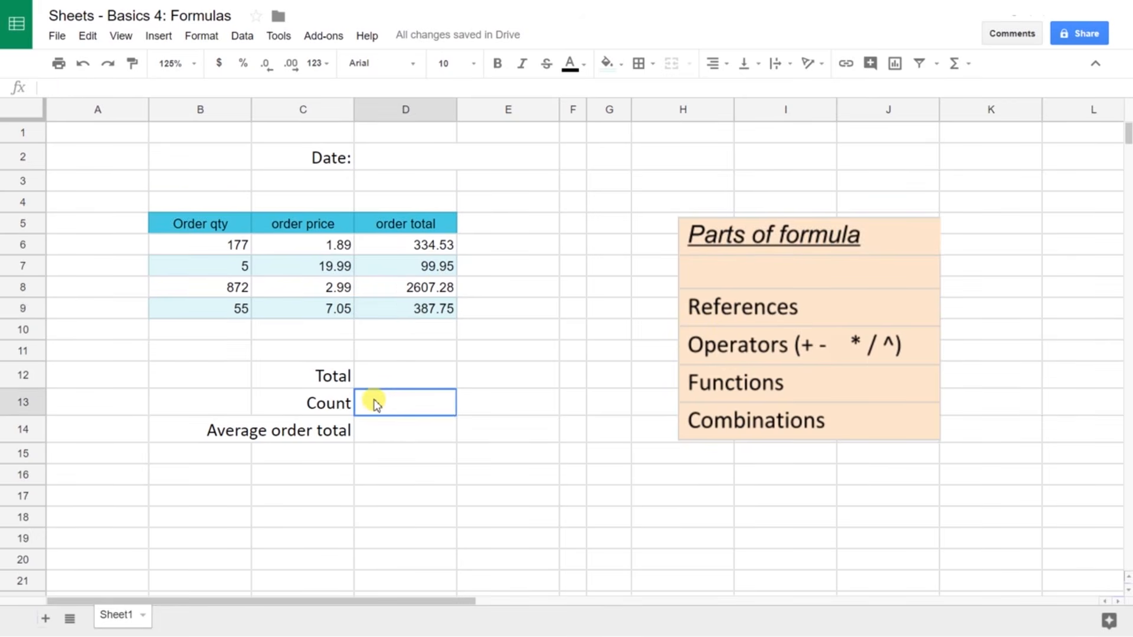
text(=)
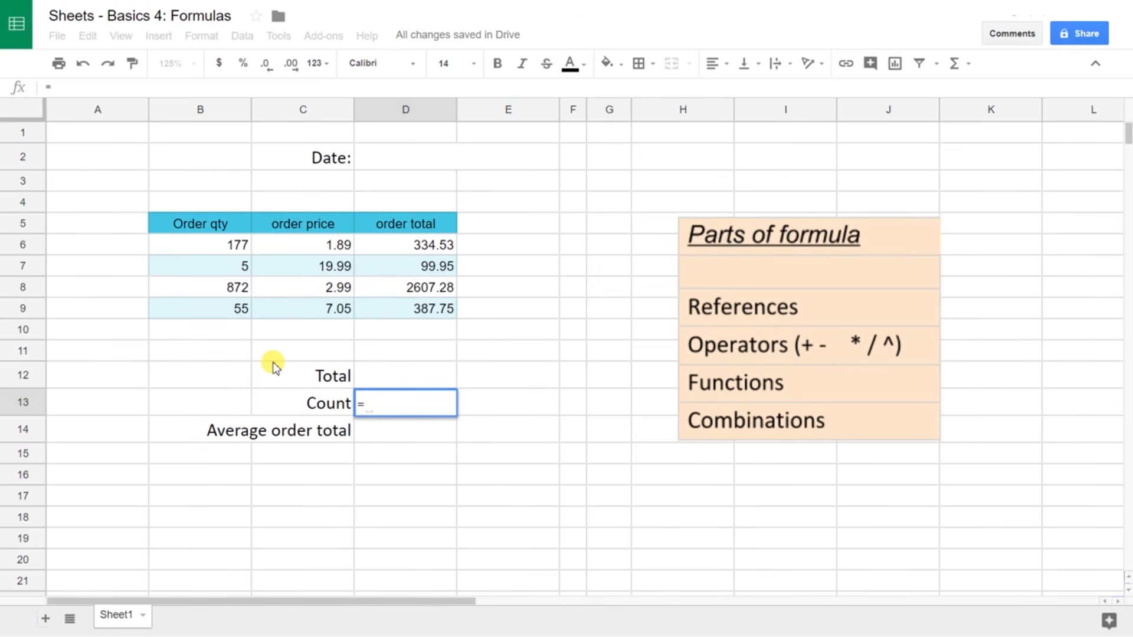
text(COUN)
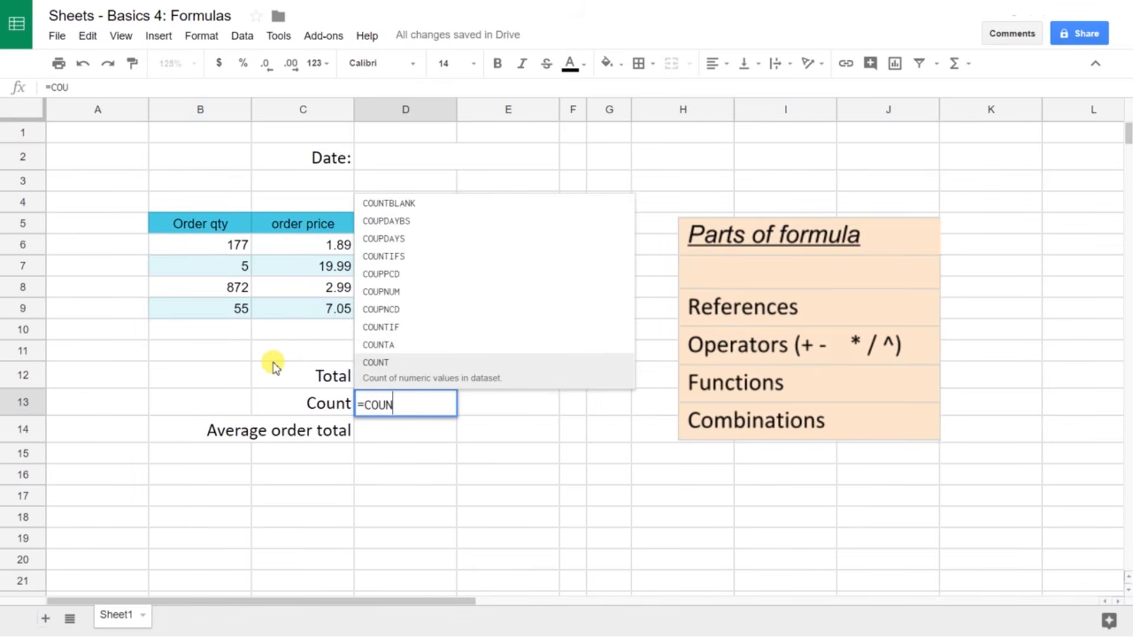
text(T)
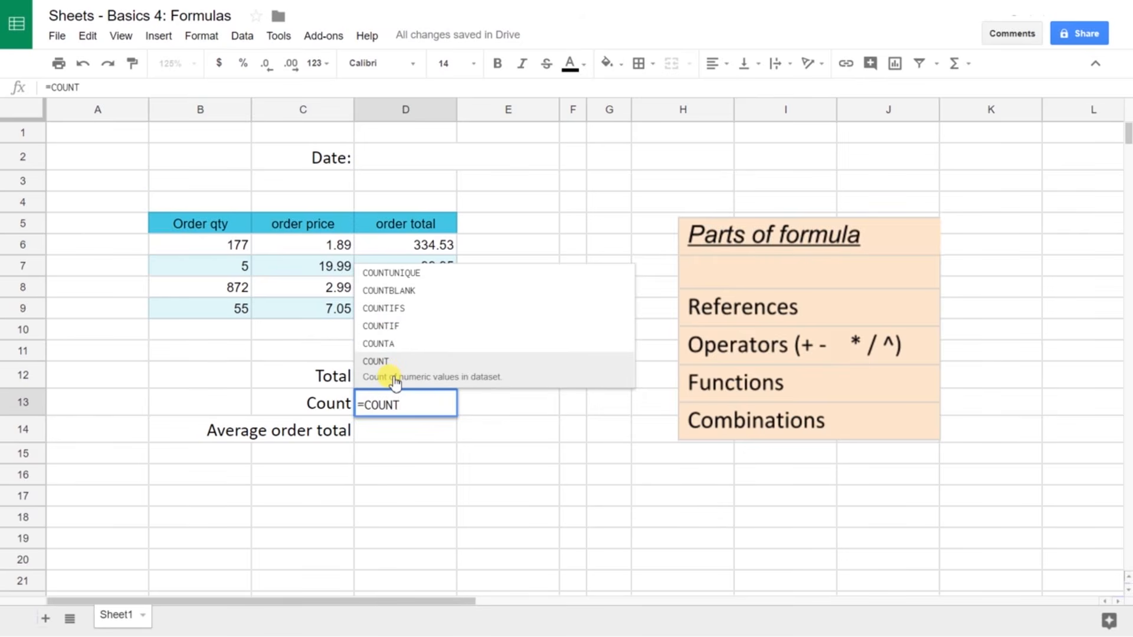
key(BackSpace)
key(BackSpace)
key(BackSpace)
key(BackSpace)
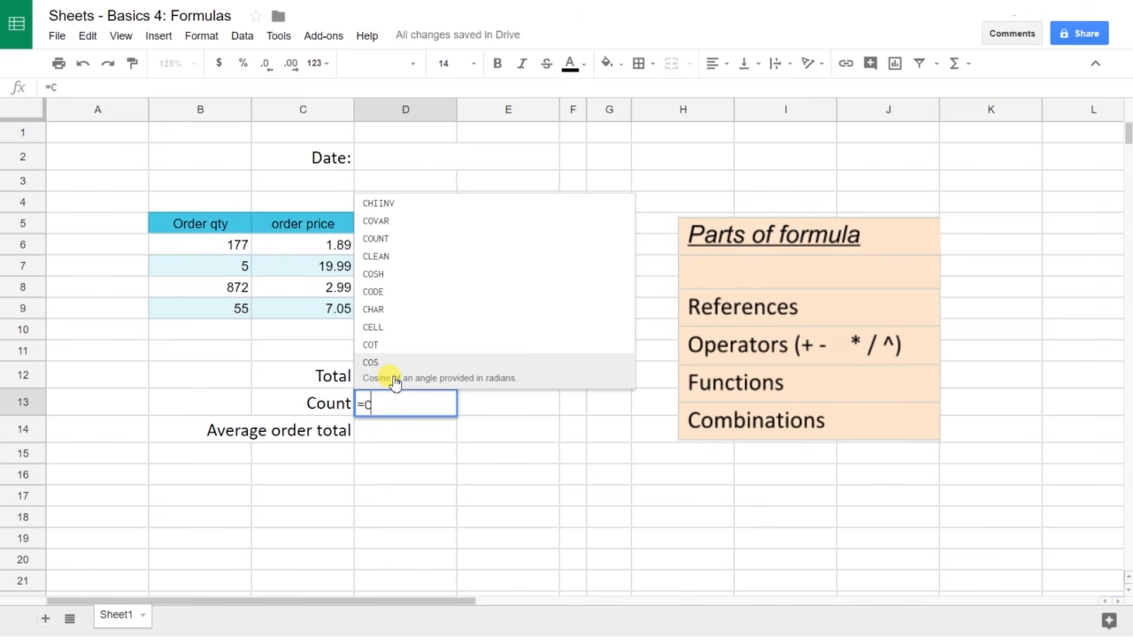
key(Escape)
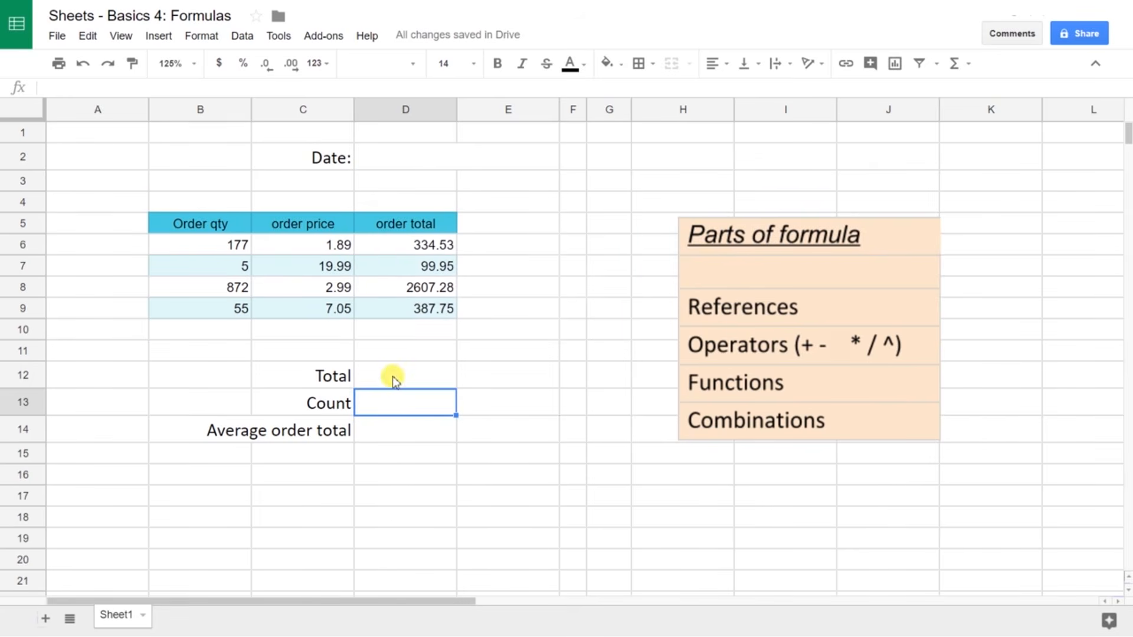
Step: Insert the COUNT function into D13 via Insert > Function, with the cursor inside the parentheses
click(165, 37)
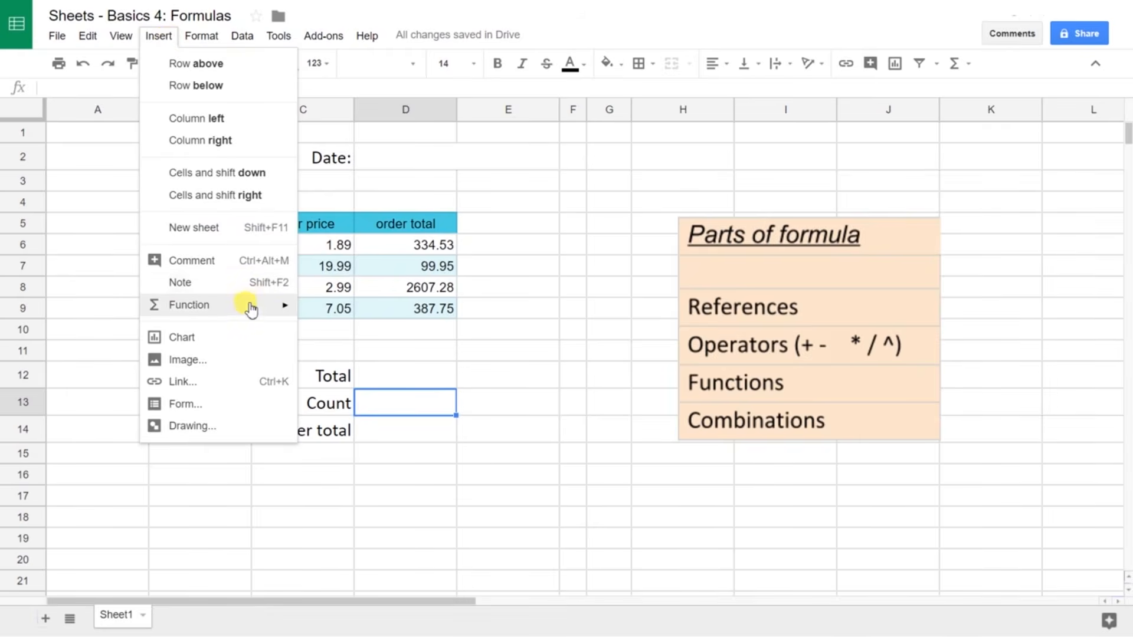
mouse_move(252, 310)
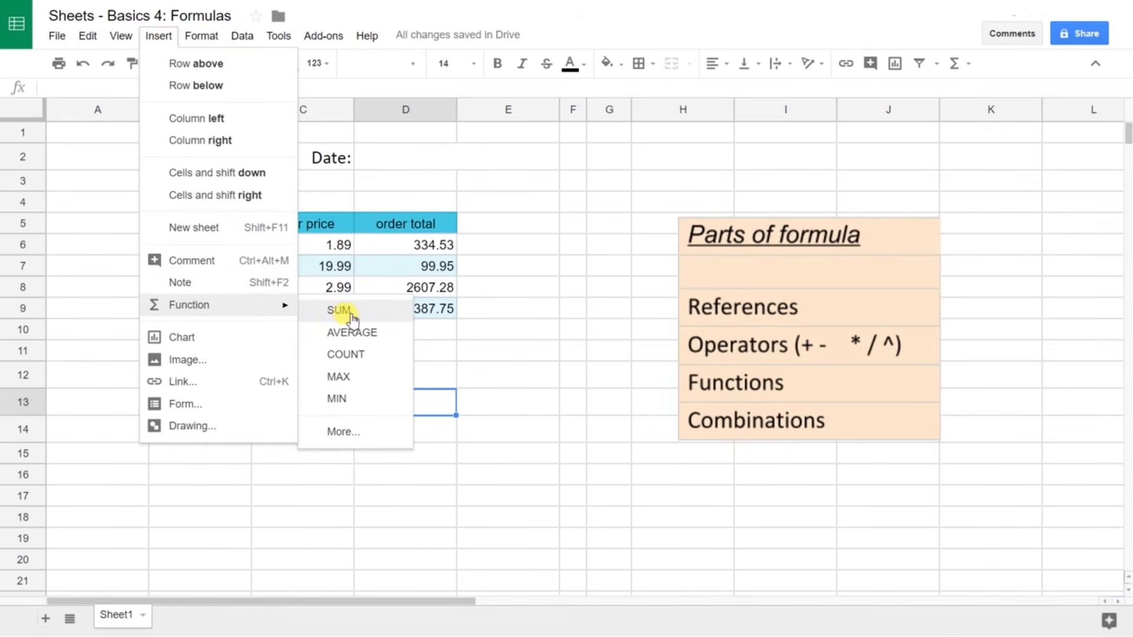
click(354, 356)
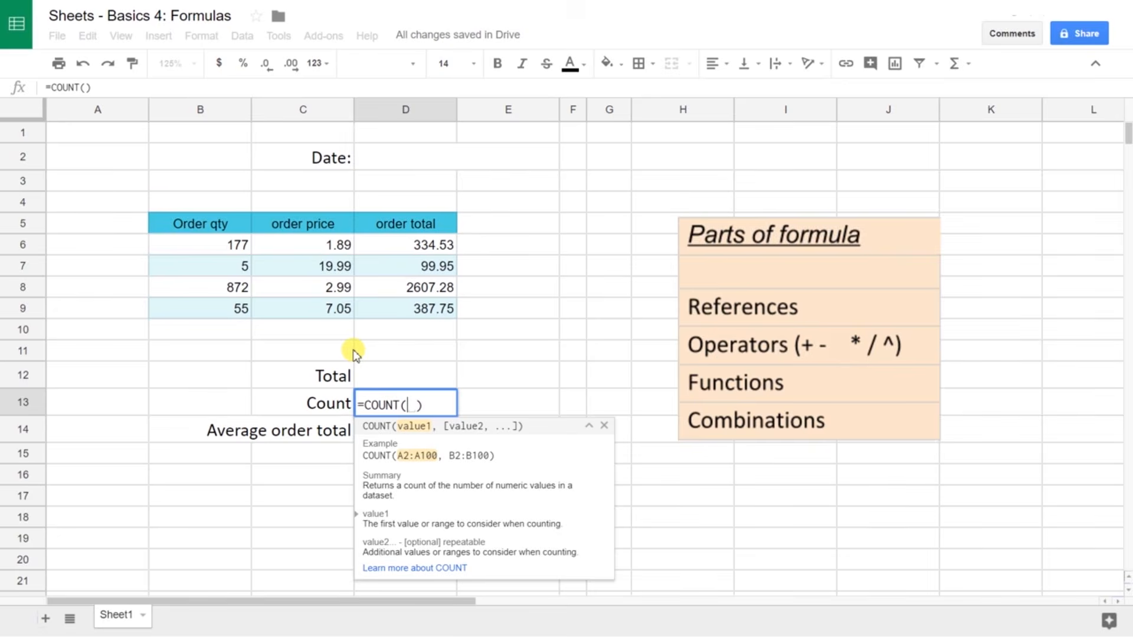
click(413, 405)
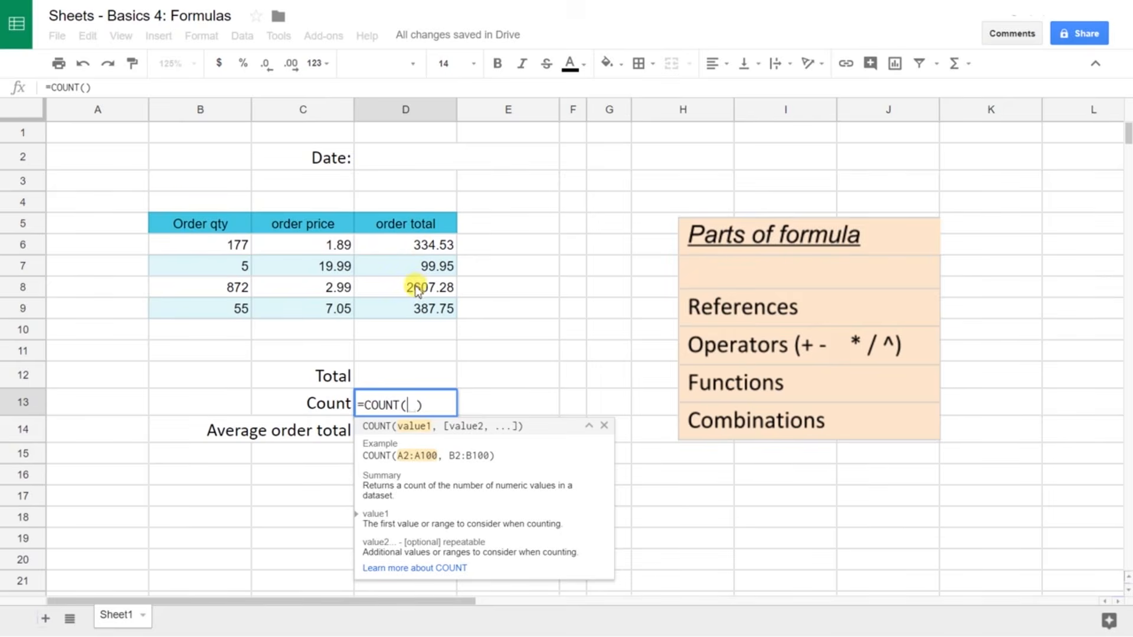
Step: Complete D13 as =COUNT(D6:D9) over the four order totals, returning 4
click(434, 247)
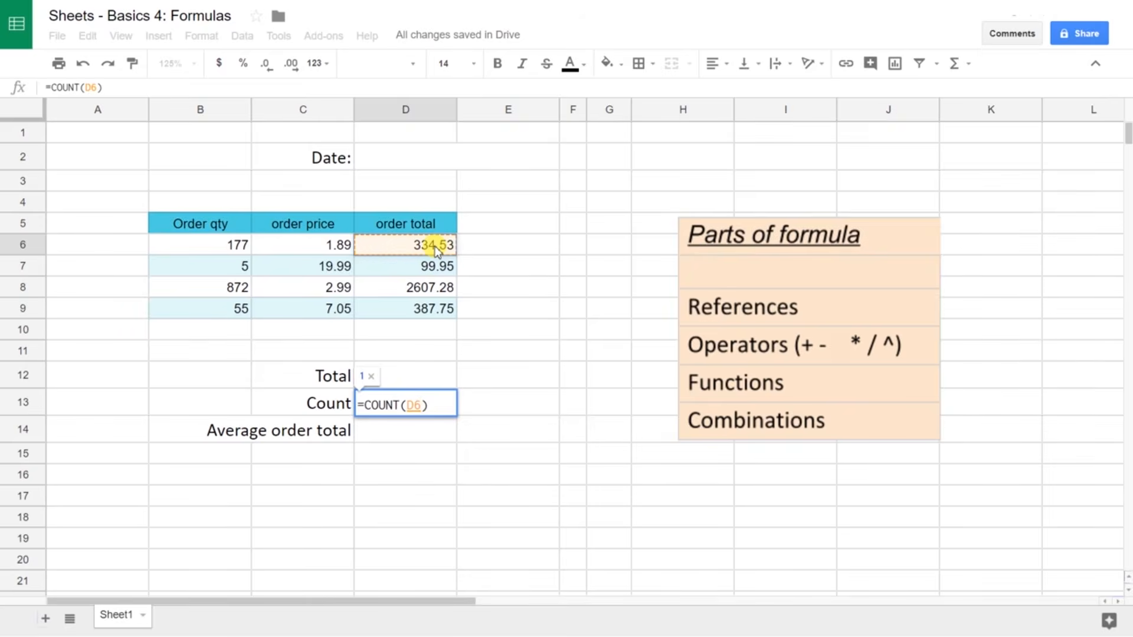
drag(435, 248, 428, 308)
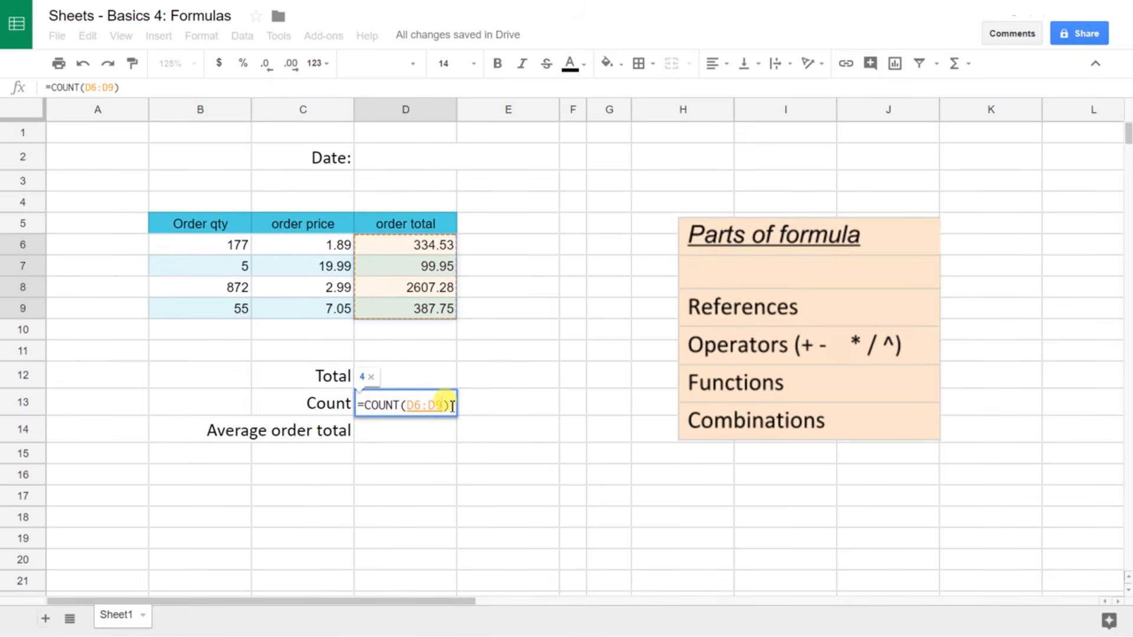
key(Return)
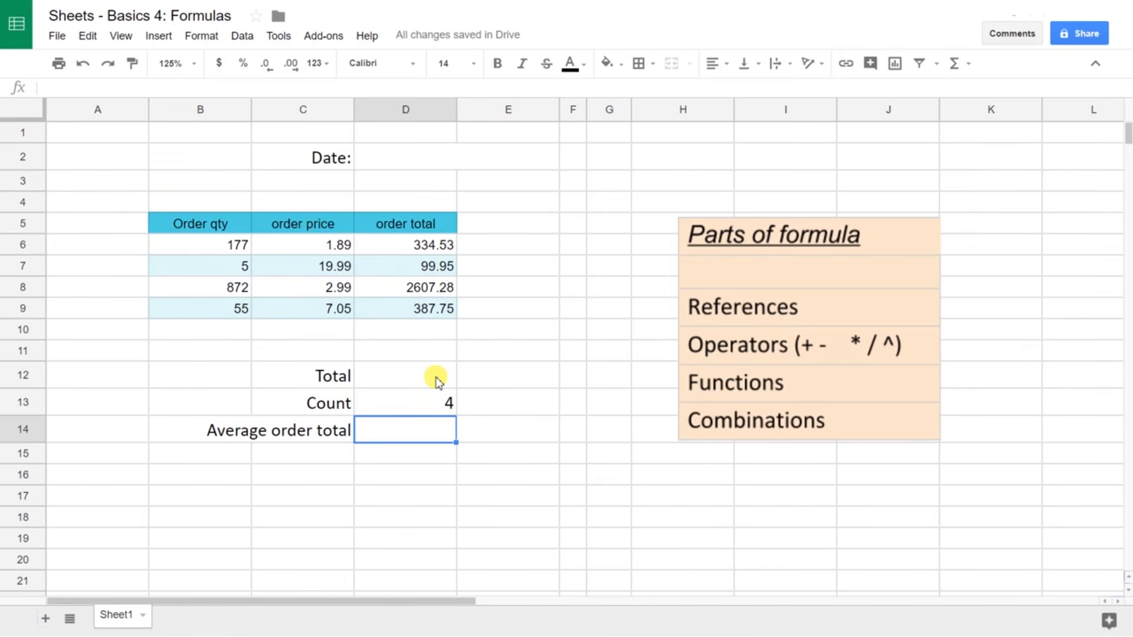
Step: Enter =SUM(D6:D9) in Total cell D12 for 3429.51, then start a formula in D14
click(436, 382)
text(=S)
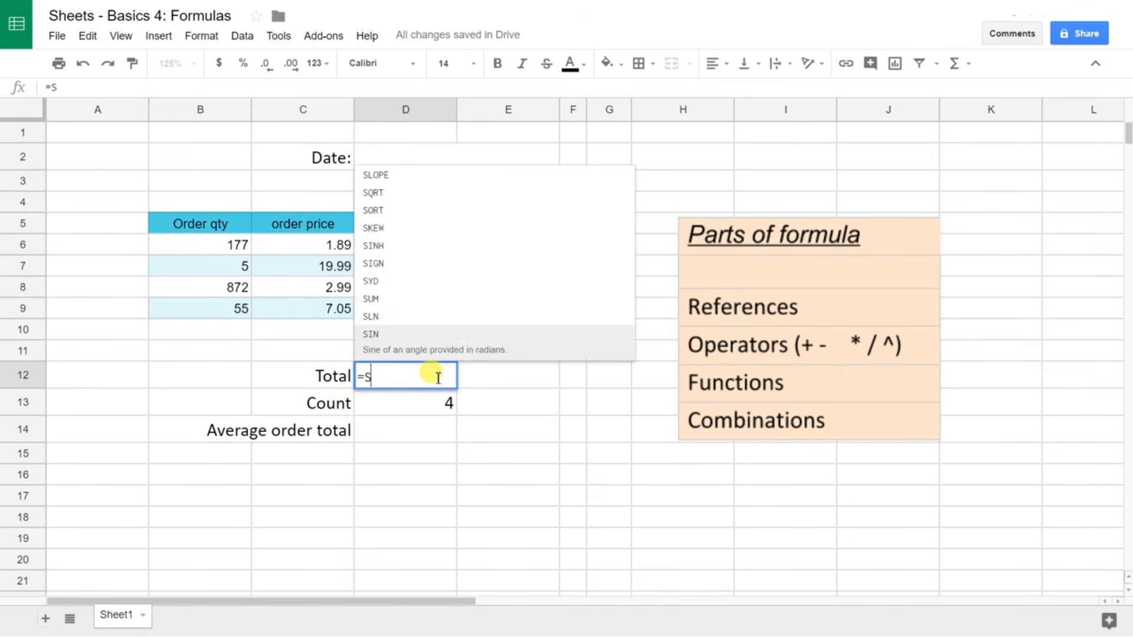
text(UM)
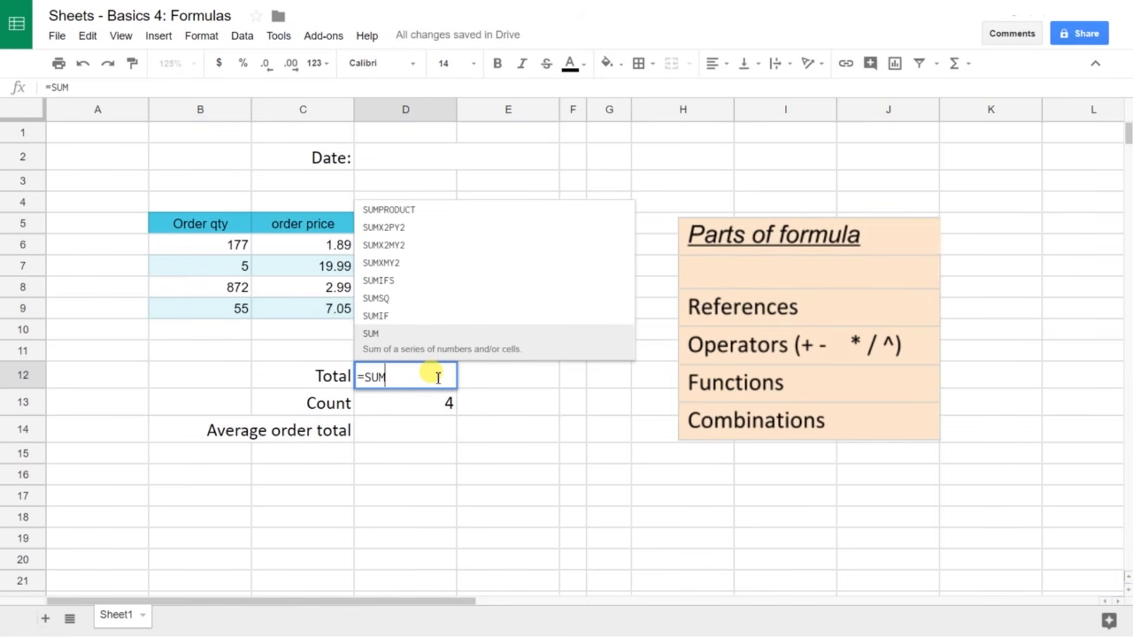
text(()
key(Up)
key(Up)
key(Up)
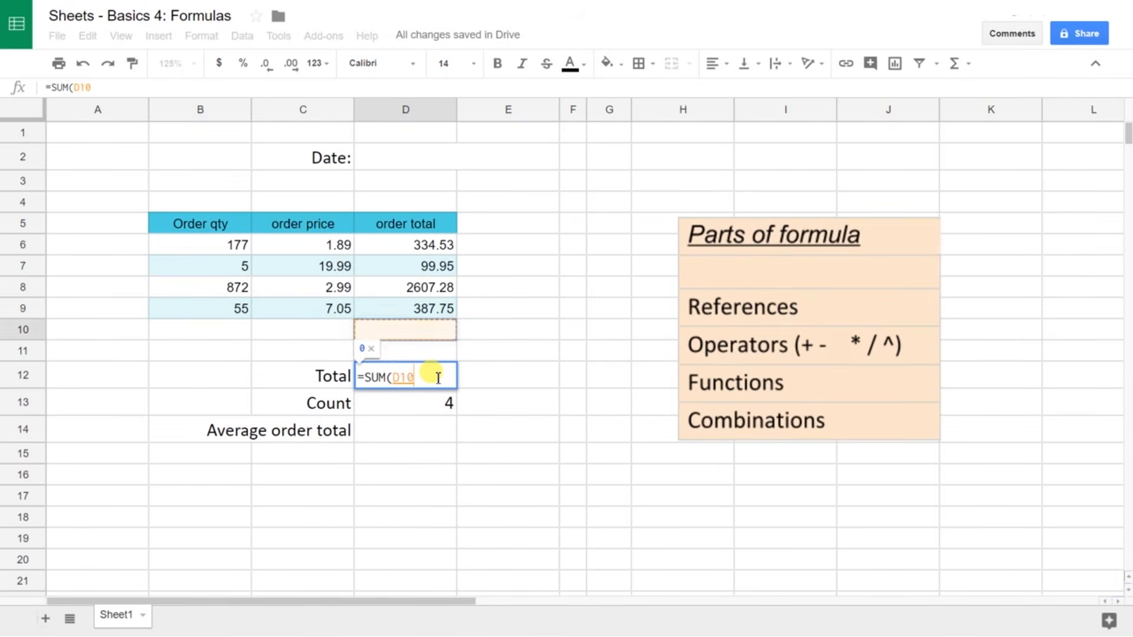
key(shift+Up)
key(shift+Up)
key(shift+Up)
text())
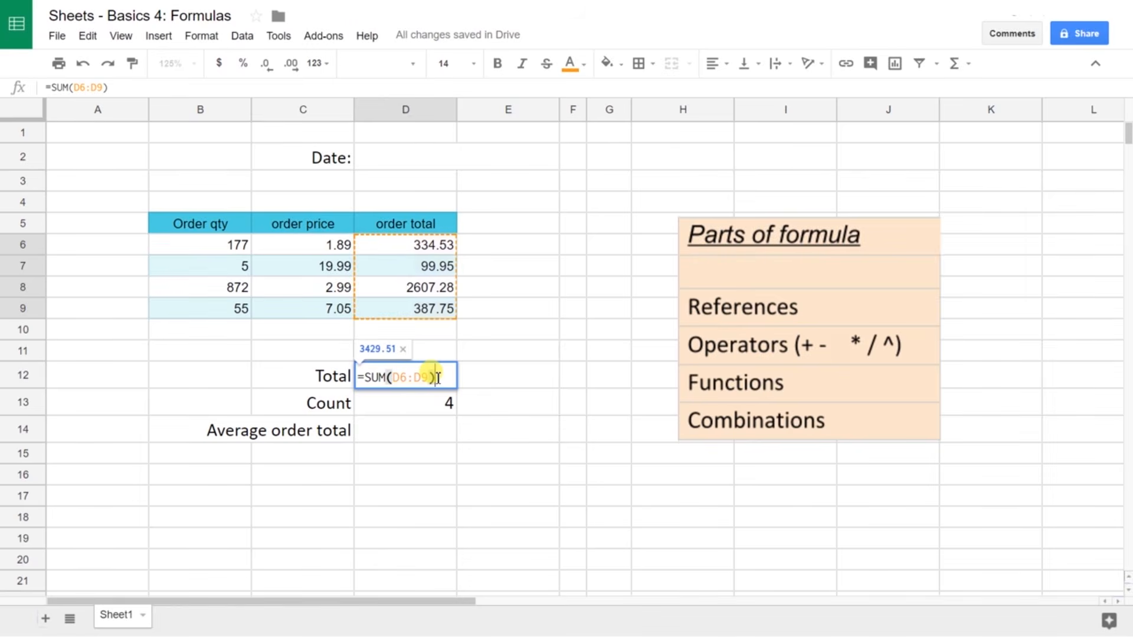
key(Return)
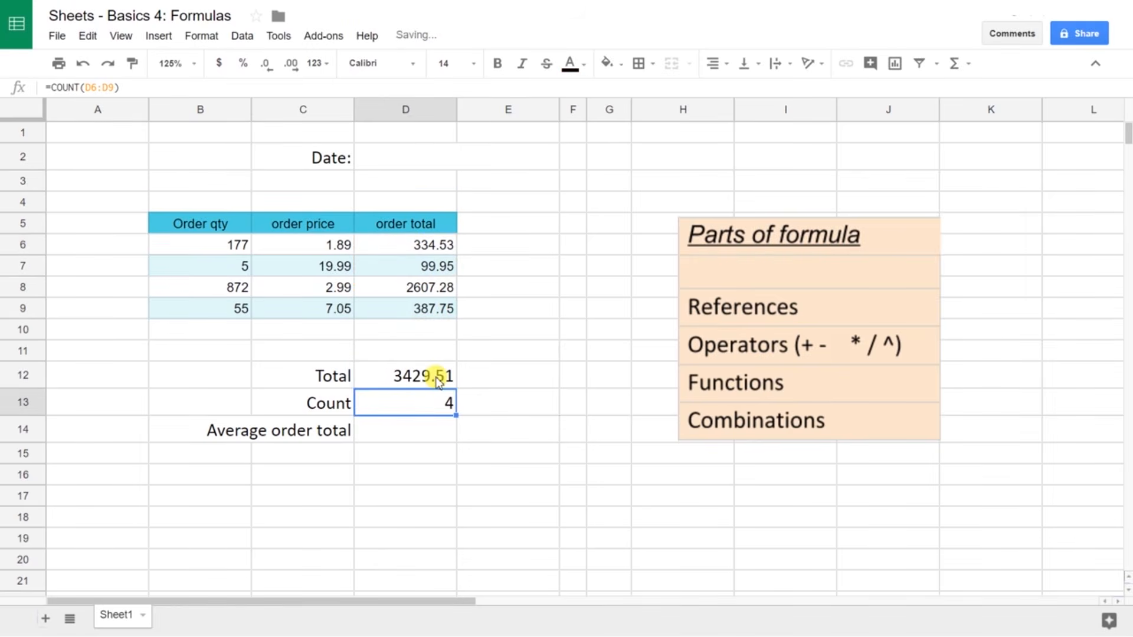
key(Return)
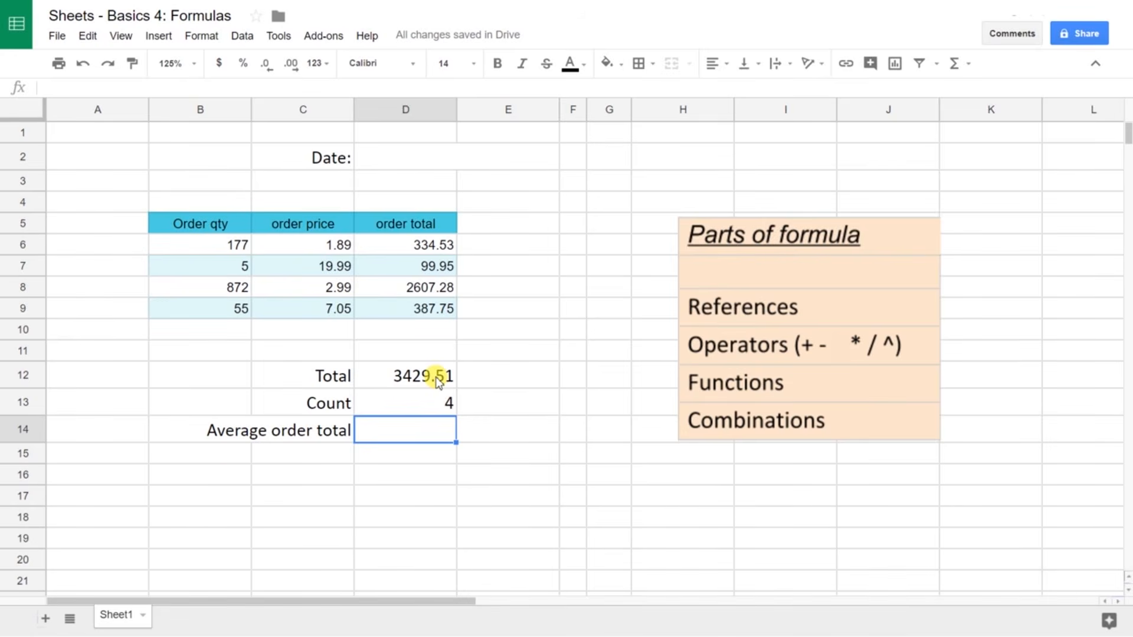
text(=)
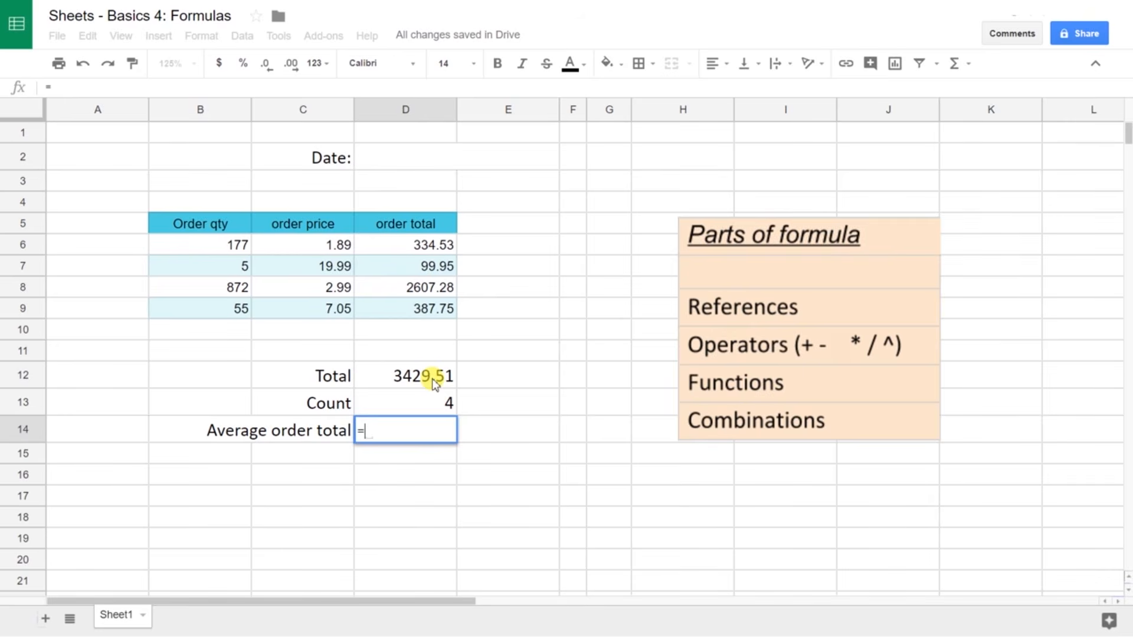
Step: Set the average in D14 to =D12/D13
click(435, 383)
text(/)
click(427, 403)
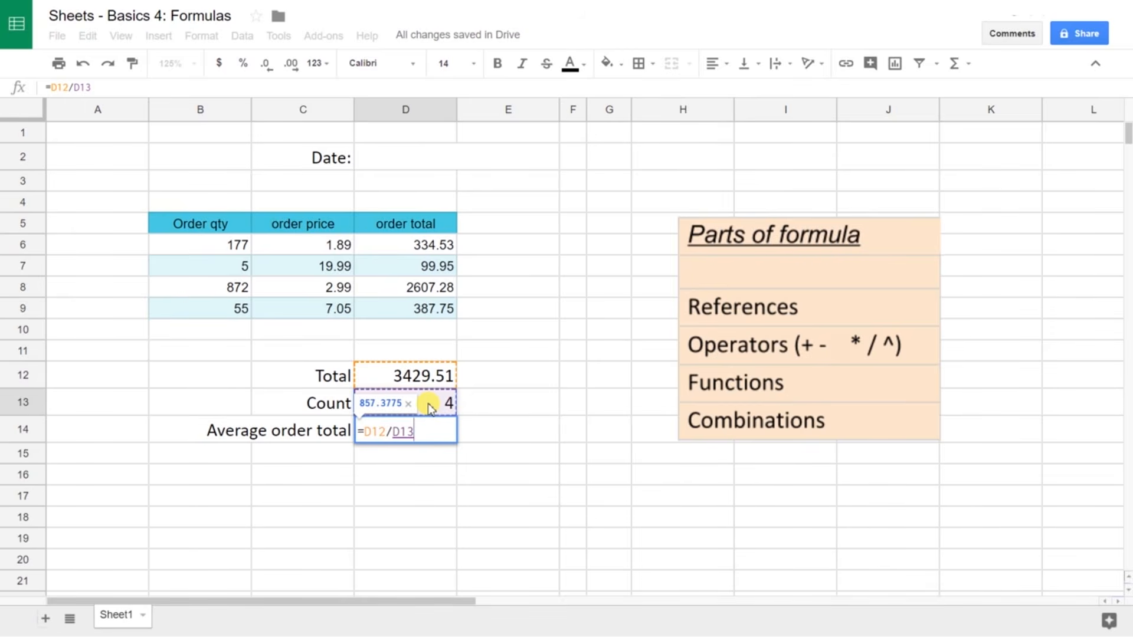
key(Return)
Step: Rewrite D14 as =SUM(D6:D9)/COUNT(D6:D9), then begin re-entering it with =AVERAGE(
key(Up)
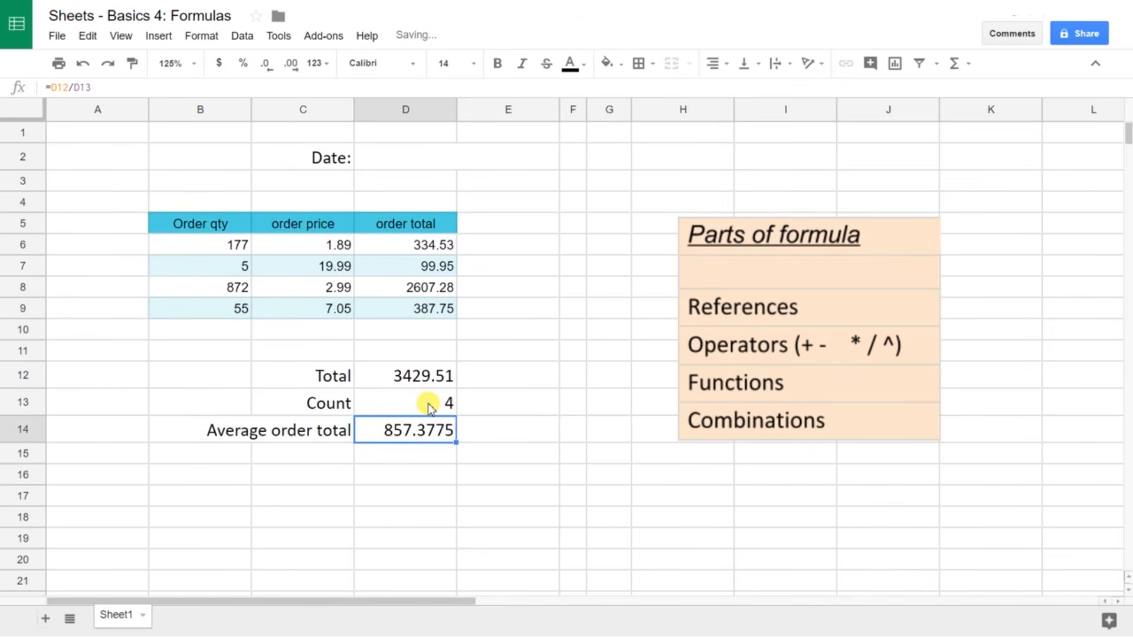
text(=)
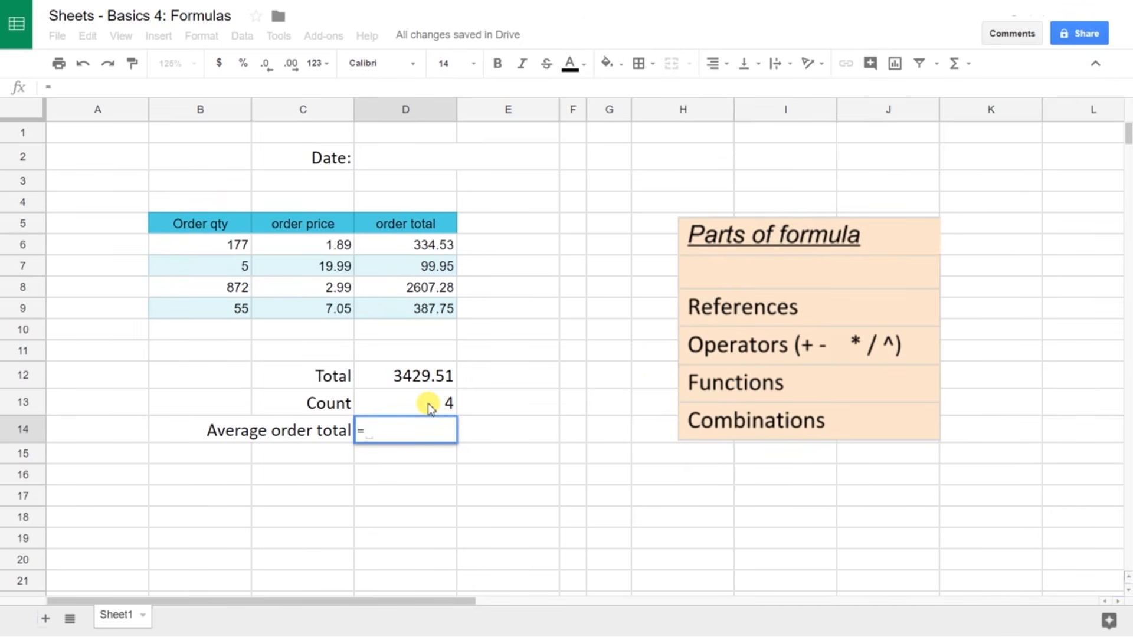
text(SUM)
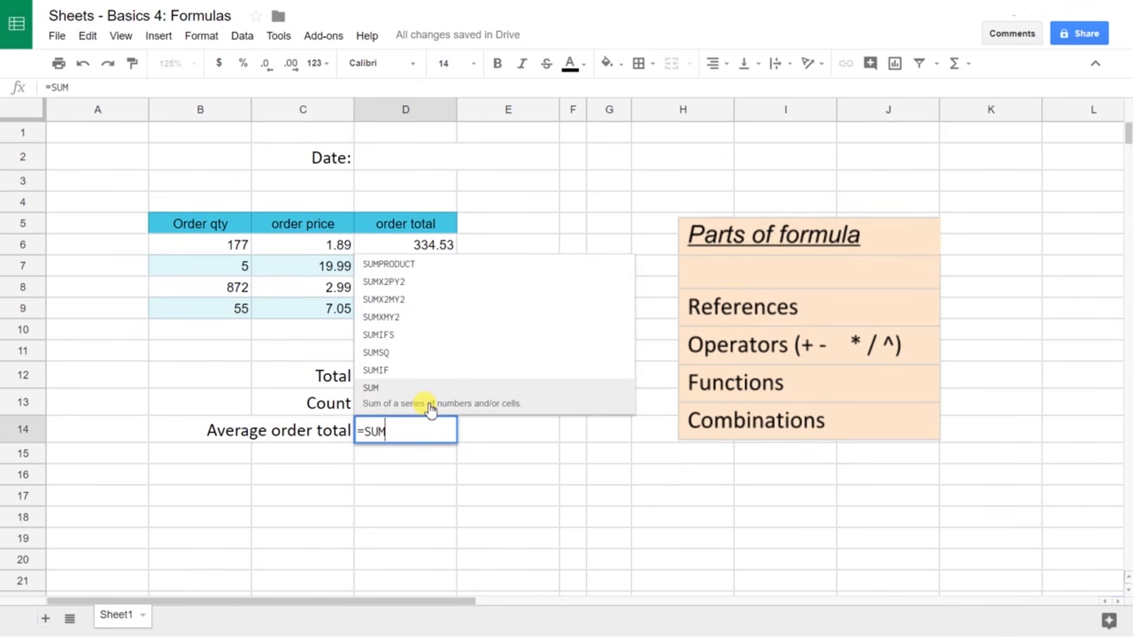
click(430, 406)
drag(415, 313, 430, 253)
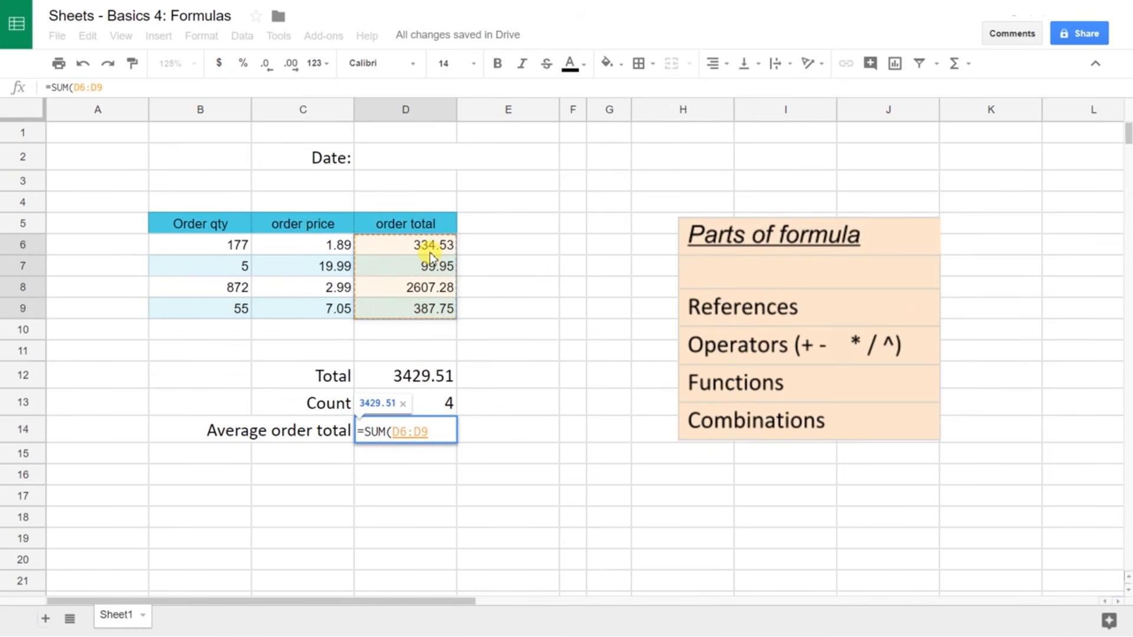
text()/)
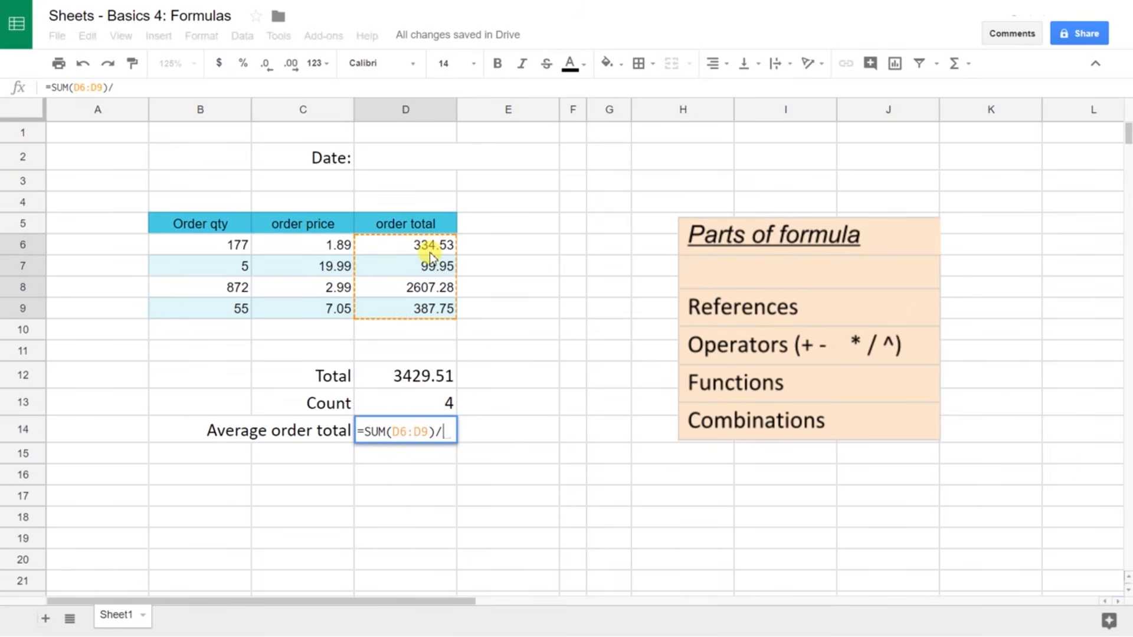
text(COUNT()
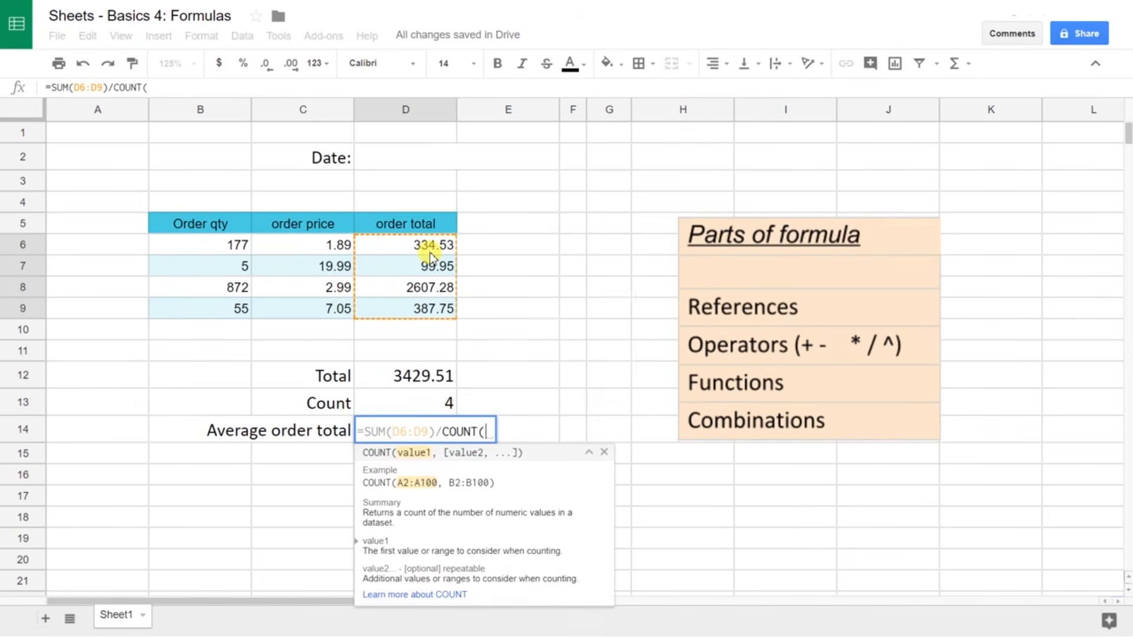
drag(430, 249, 425, 307)
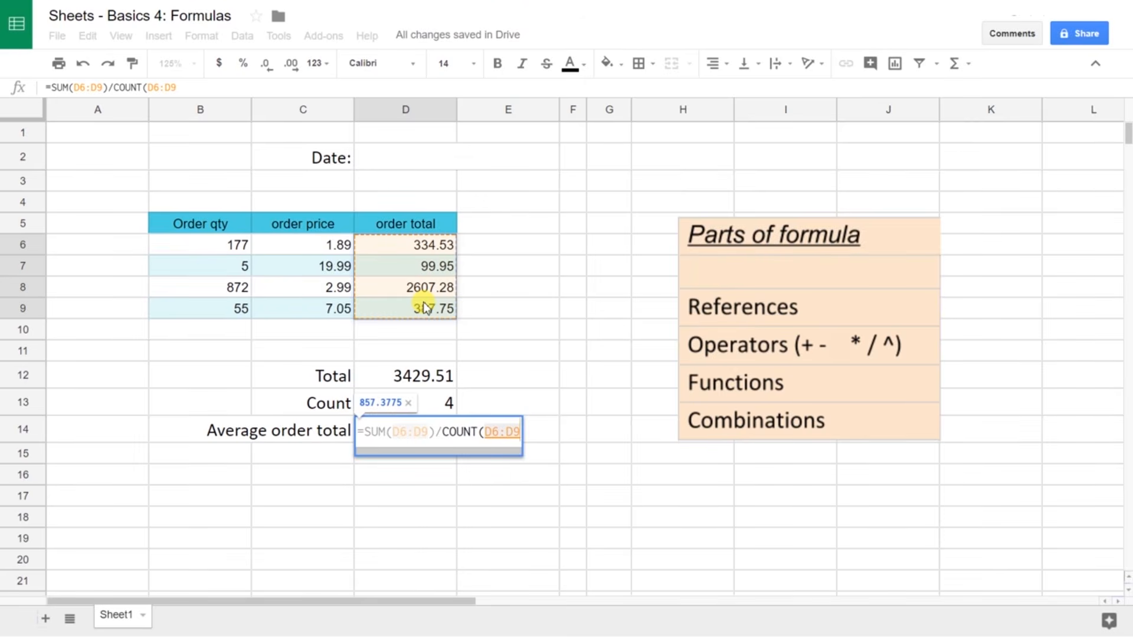
text())
key(Return)
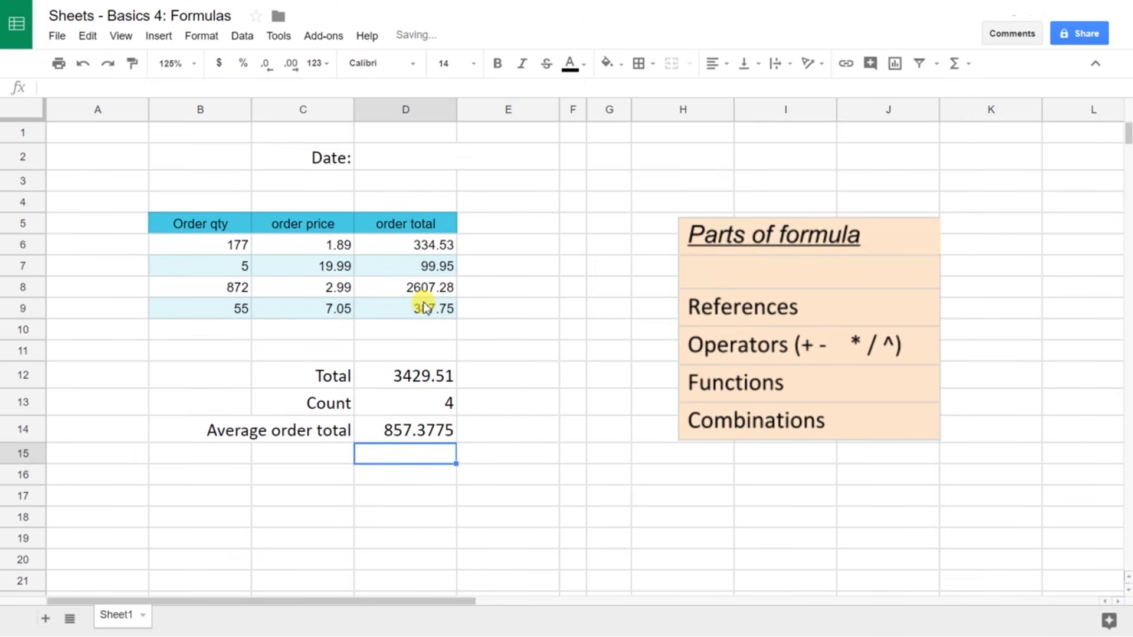
click(432, 433)
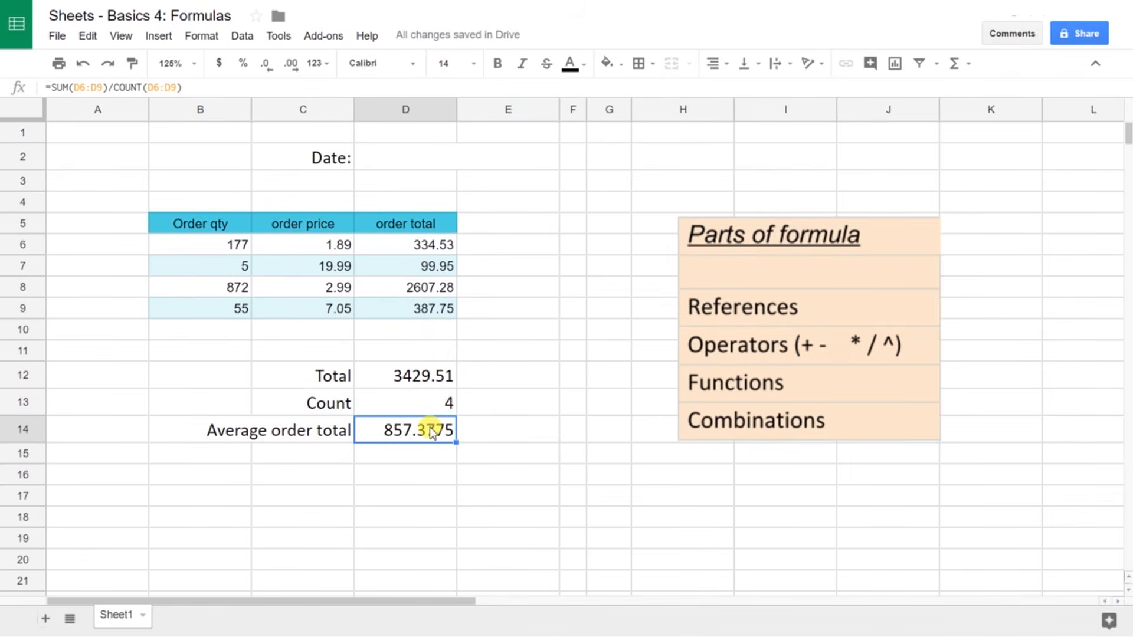
text(=)
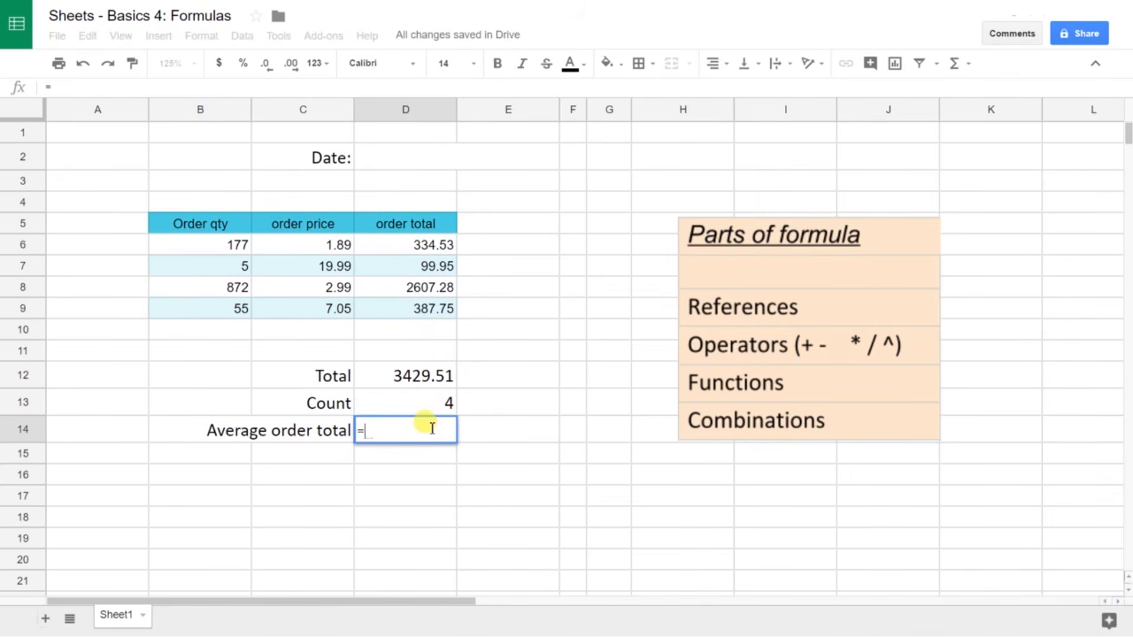
text(AVERAGE()
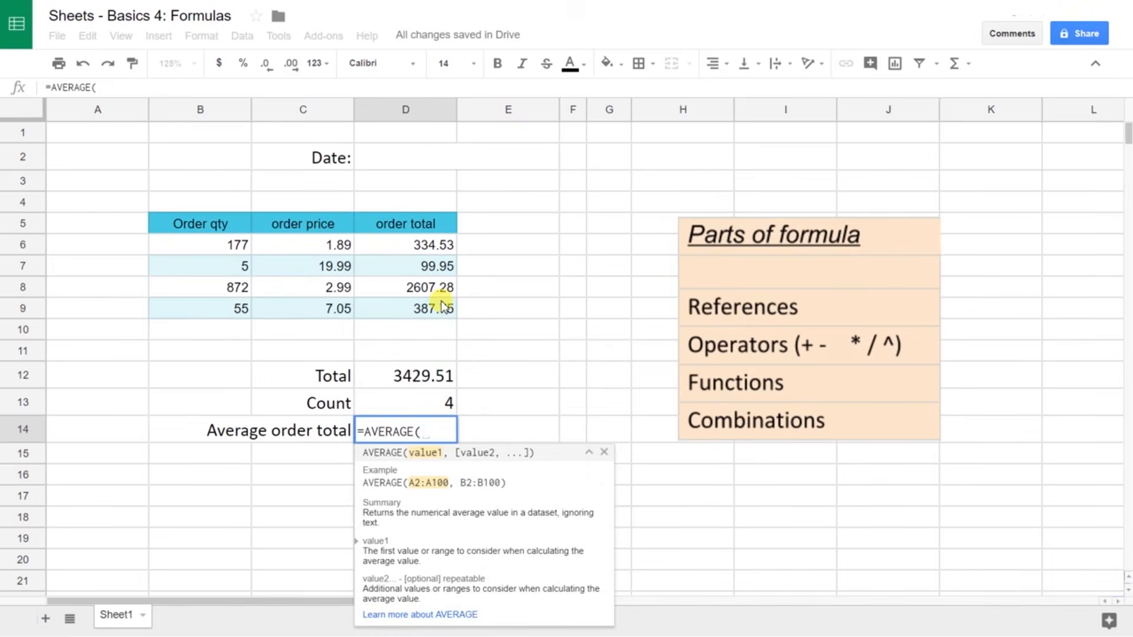
Step: Finish D14 as =AVERAGE(D6:D9), still showing 857.3775
drag(443, 305, 443, 247)
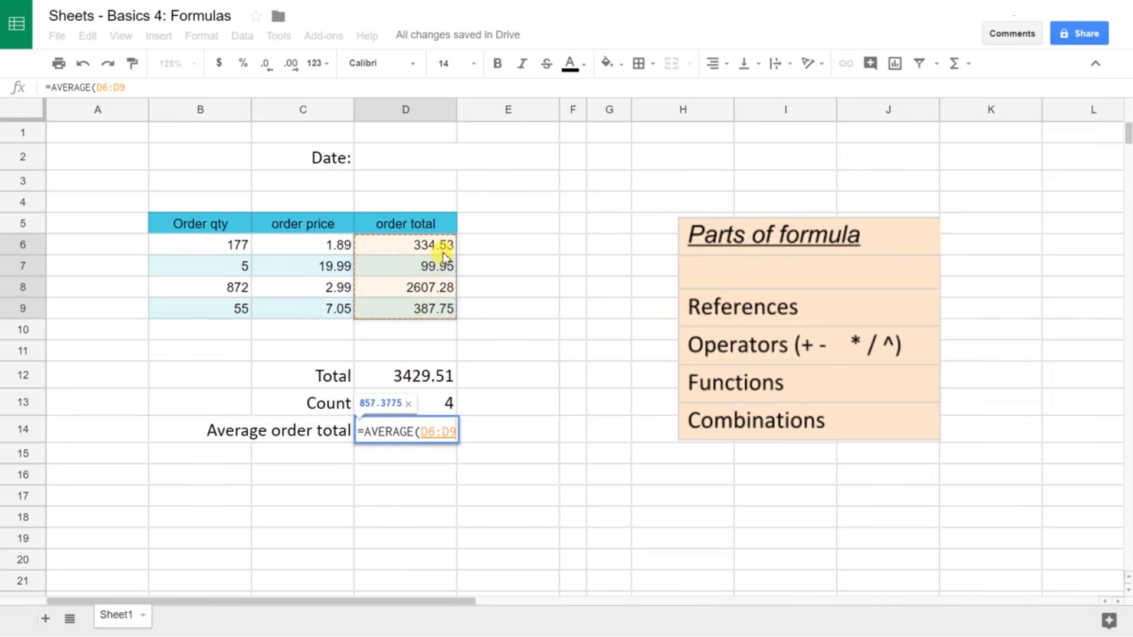
right_click(443, 254)
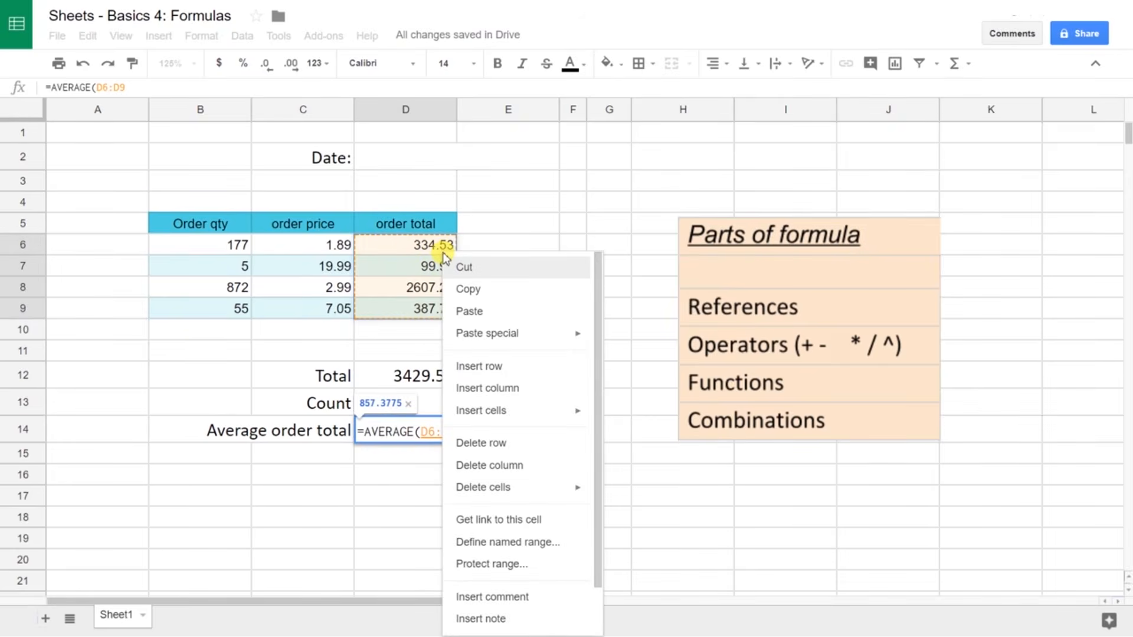
key(Escape)
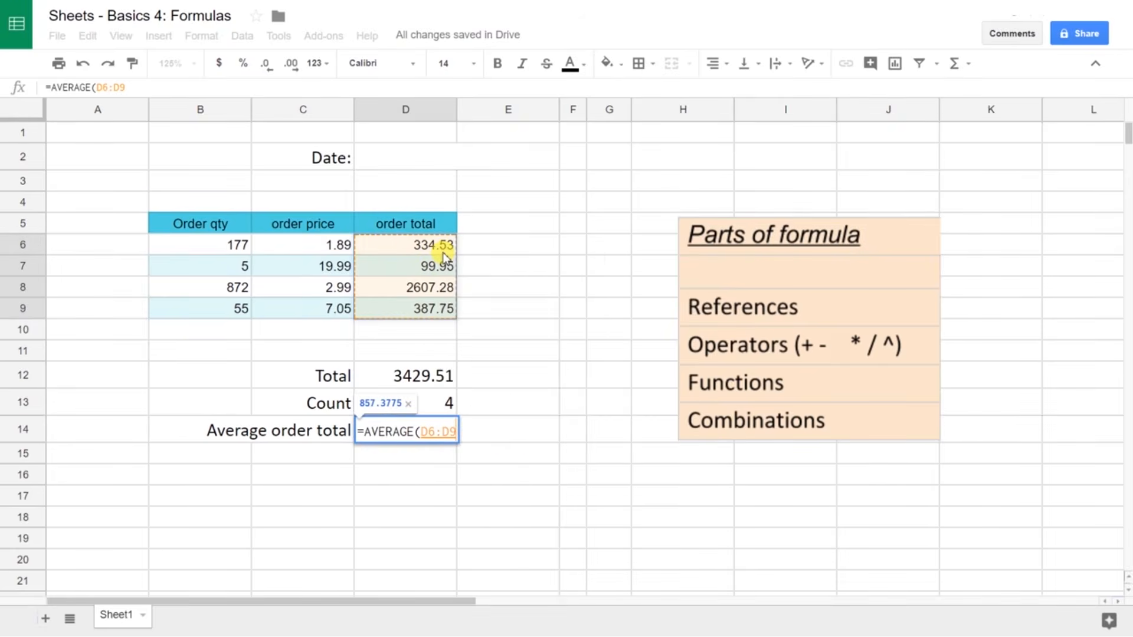
text())
key(Return)
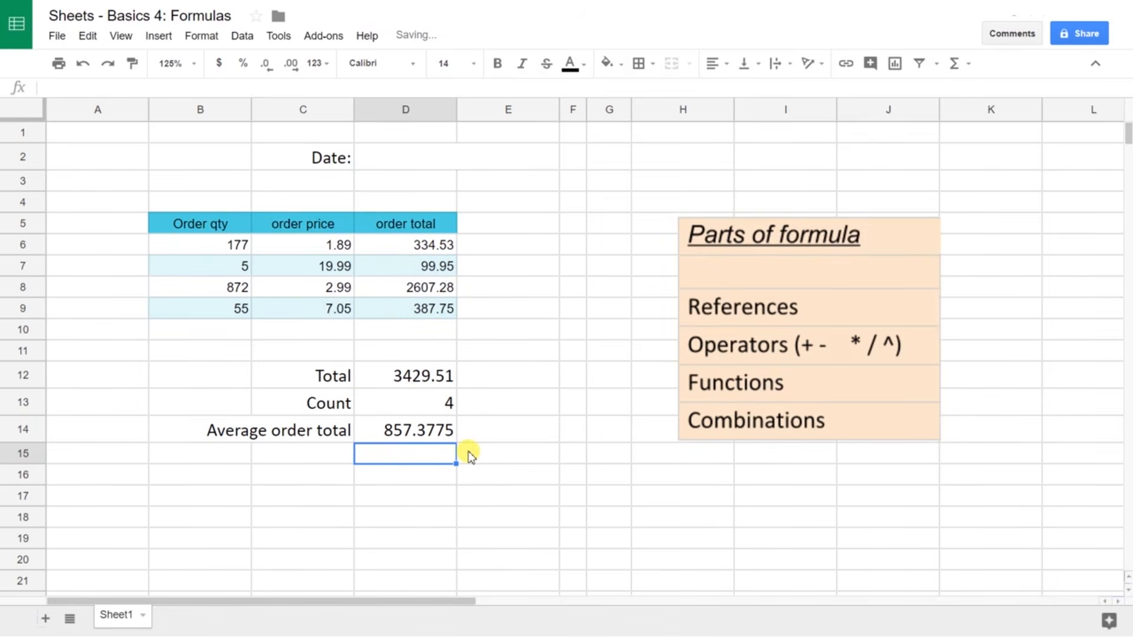
key(Up)
key(Up)
key(Up)
key(Up)
key(Up)
key(Up)
key(Up)
key(Up)
key(Up)
key(Up)
key(Up)
key(Up)
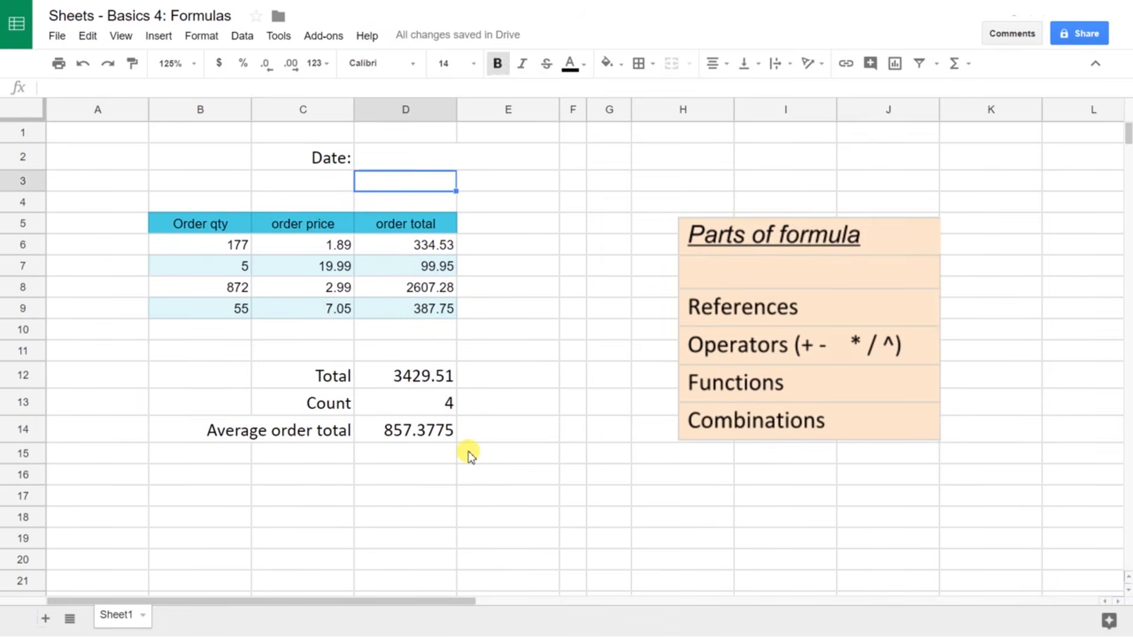
Step: Enter =TODAY() in date cell D2 so it shows 1/19/2018
key(Up)
text(=)
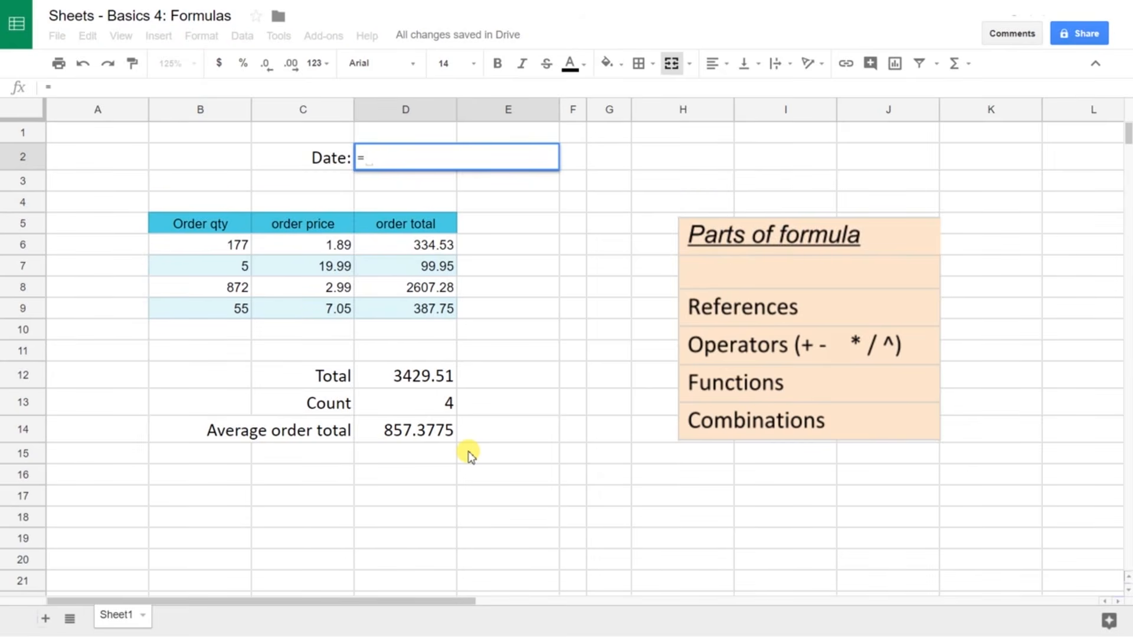
text(TODAY)
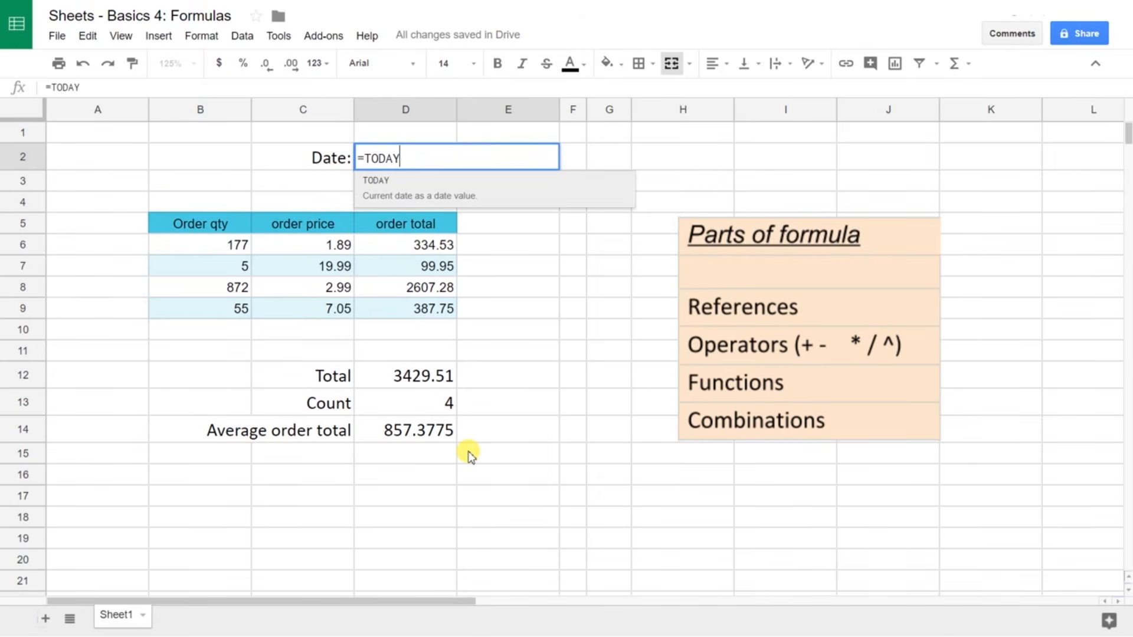
text(())
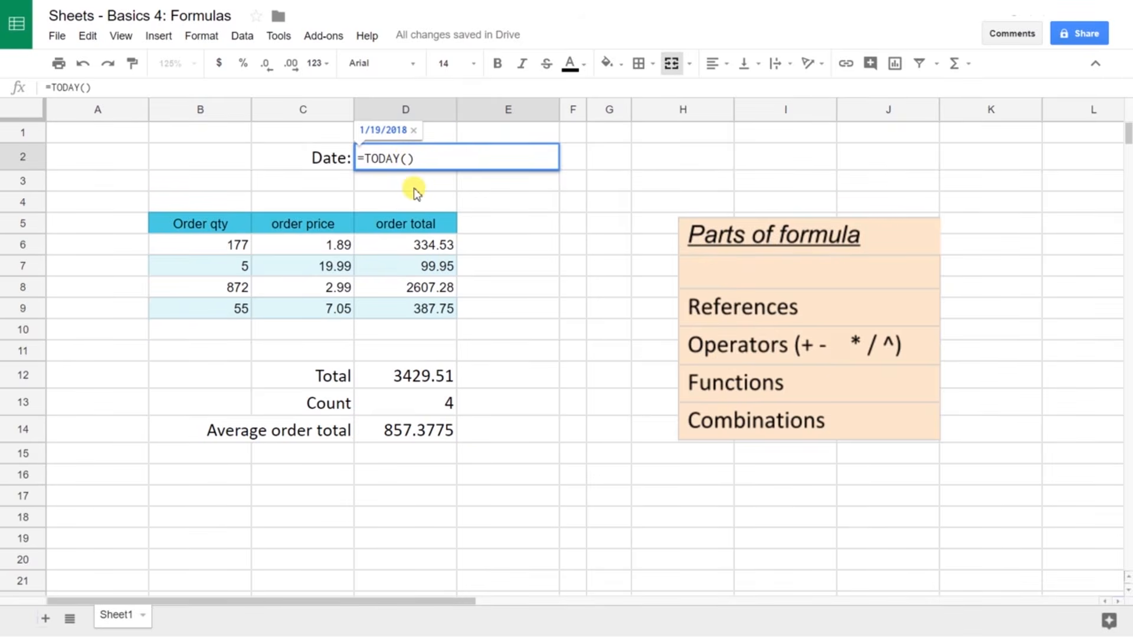
key(Return)
click(444, 438)
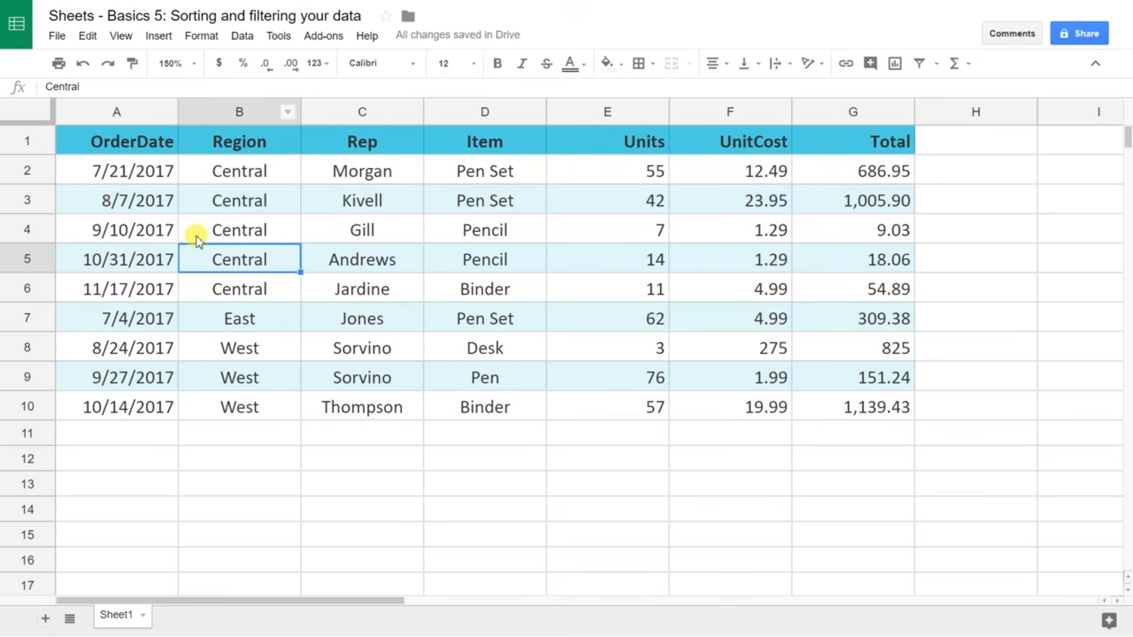
Step: Select the whole order table A1:G10 with Ctrl+Shift+arrow keys and bring up the Data menu
click(97, 480)
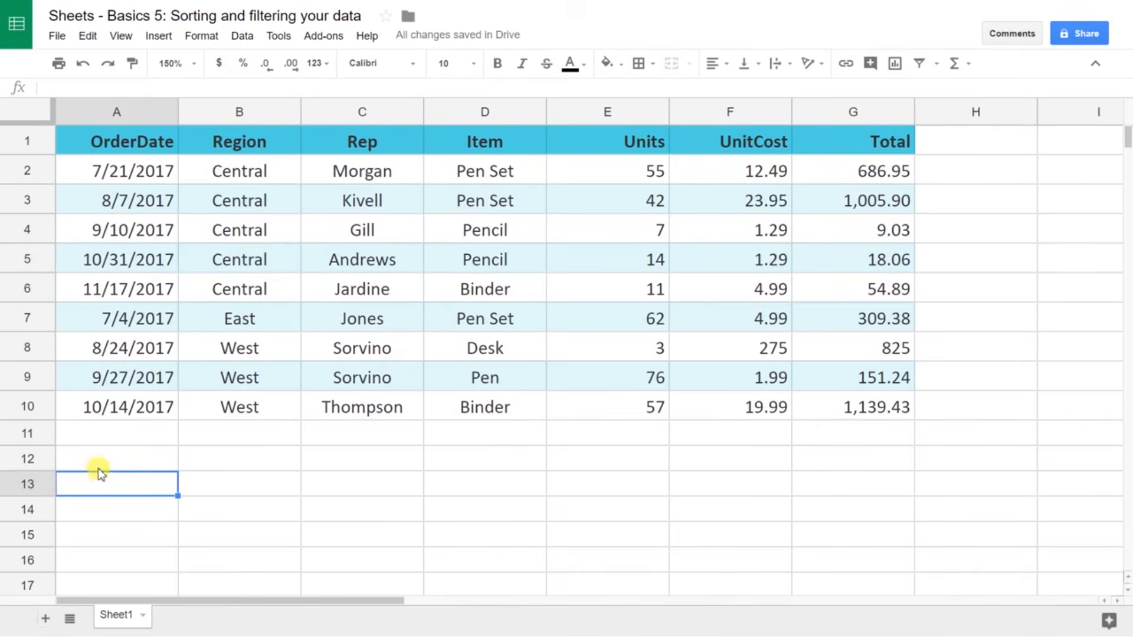
click(175, 458)
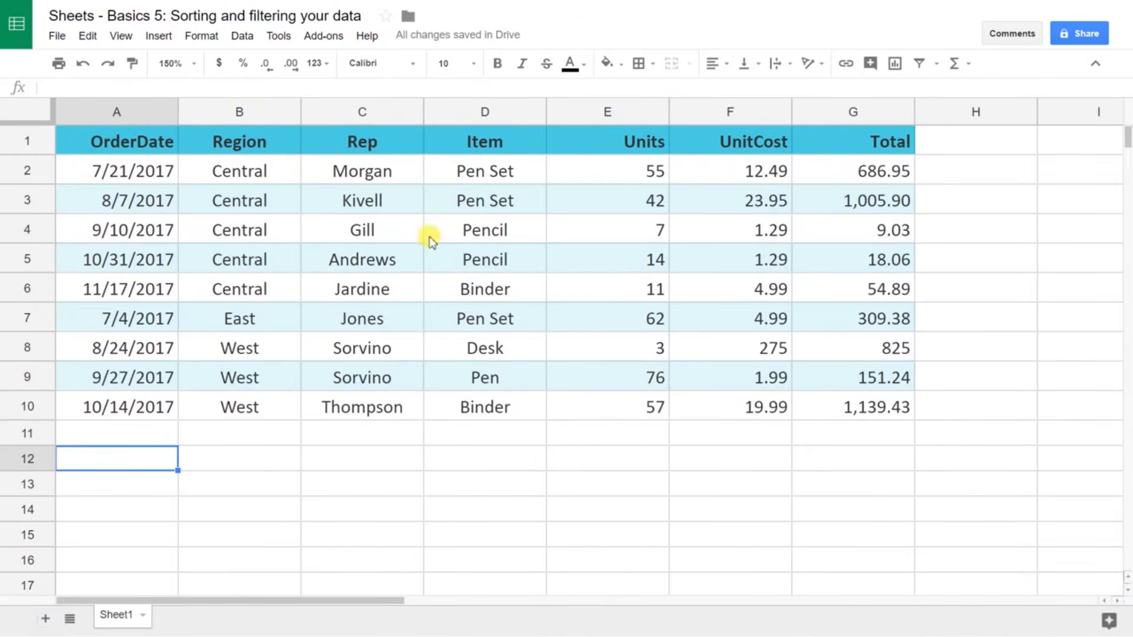
click(220, 200)
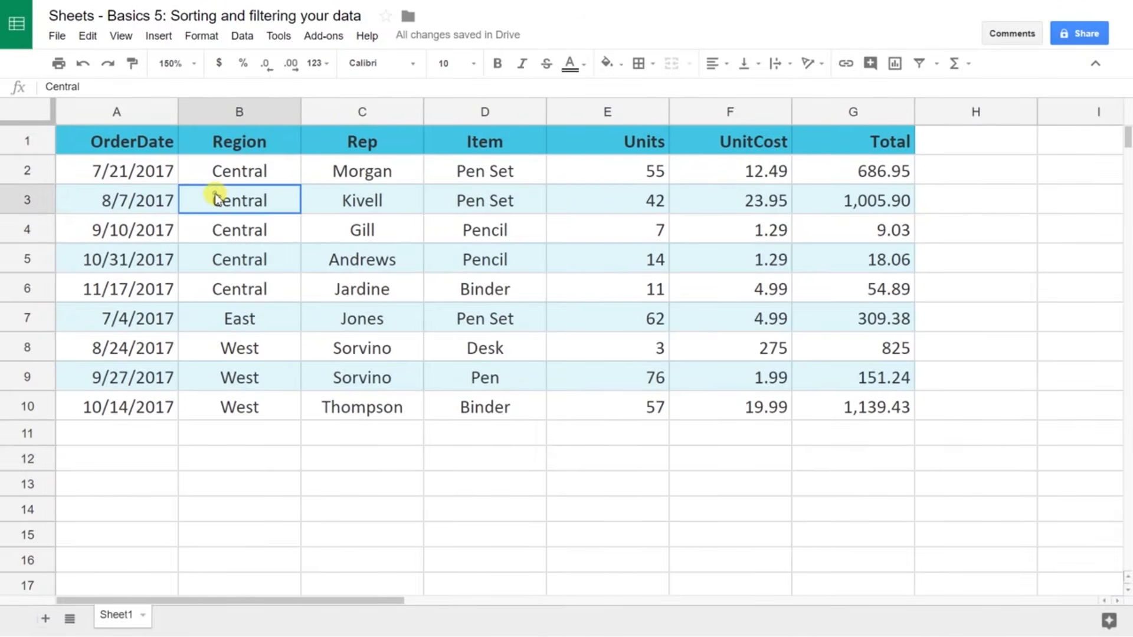
key(Left)
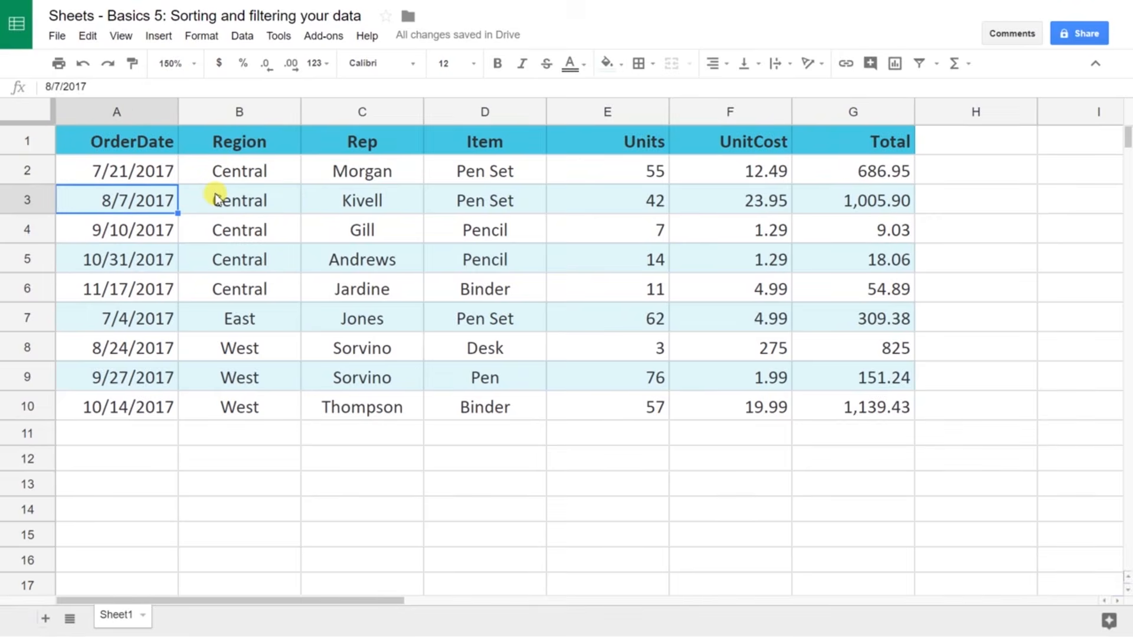
key(ctrl+Up)
key(ctrl+shift+Right)
key(ctrl+shift+Down)
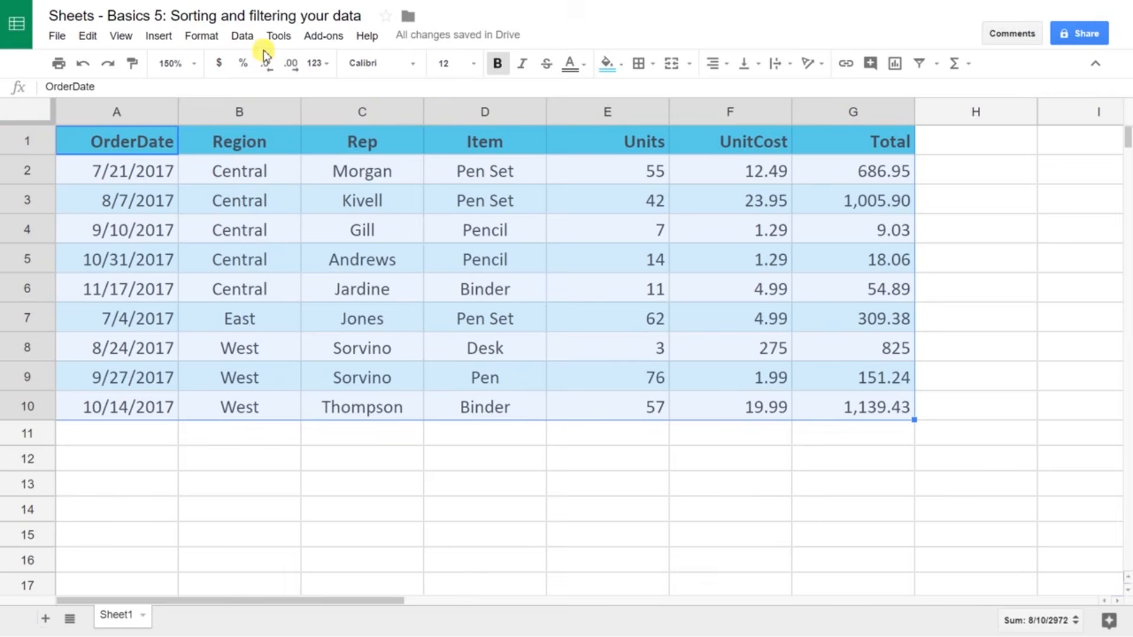
click(243, 36)
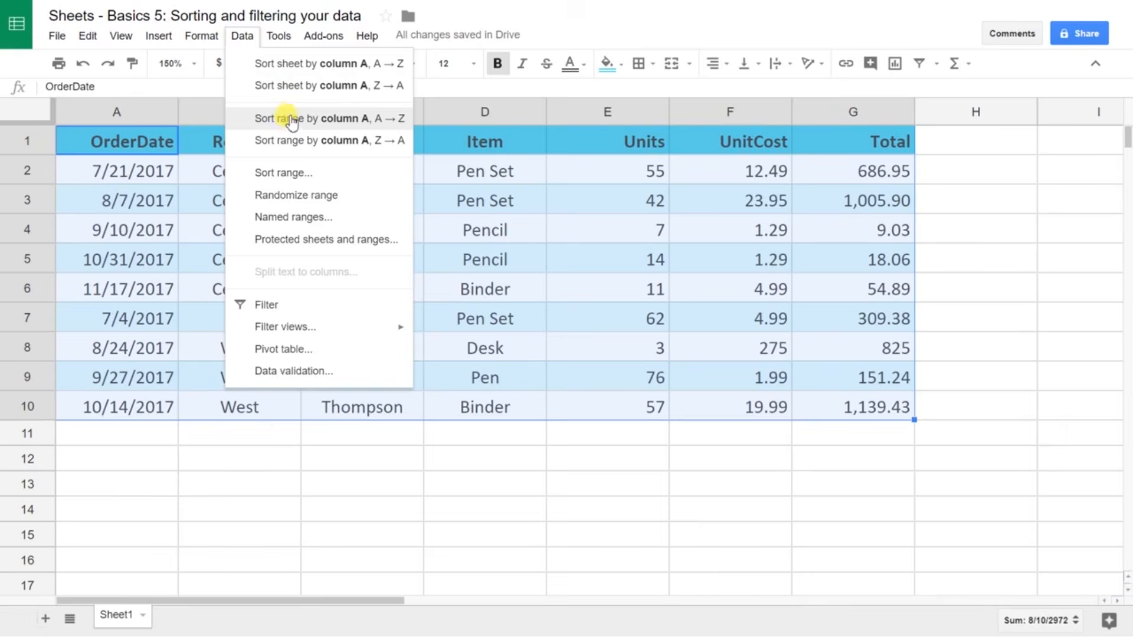
Step: Sort A1:G10 with its header row by Region, then Rep, both A to Z
click(330, 175)
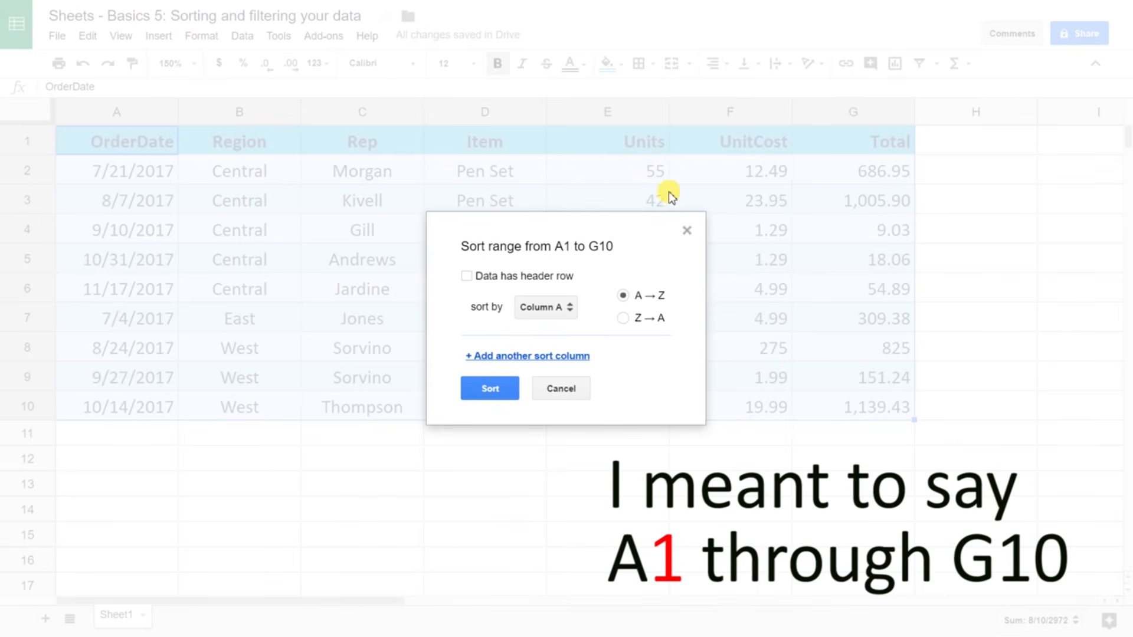
click(467, 276)
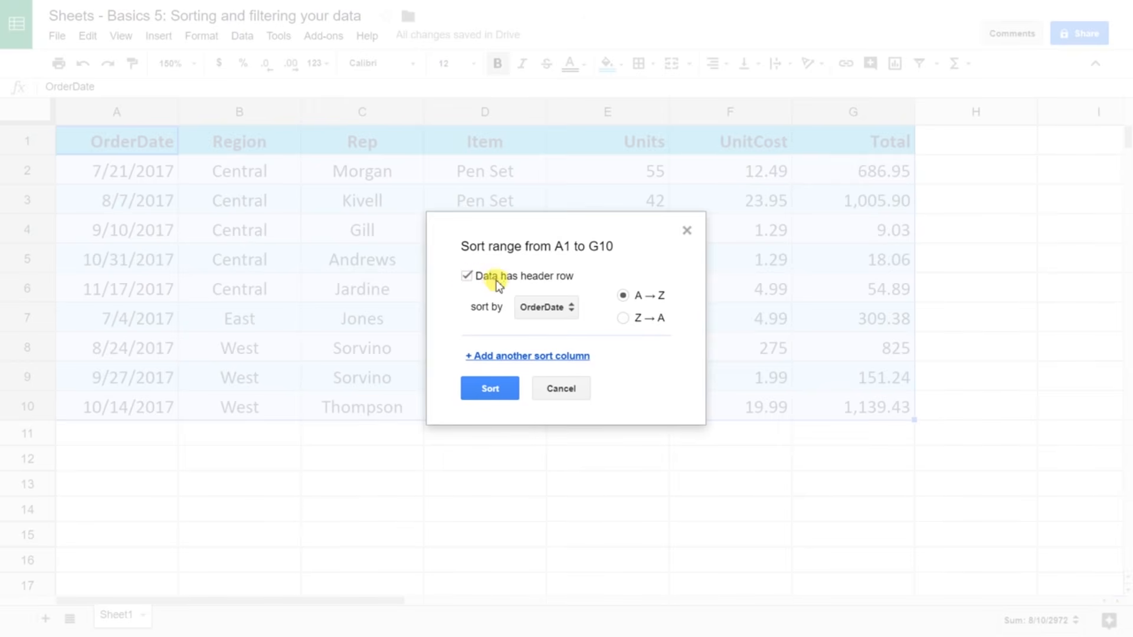
click(535, 308)
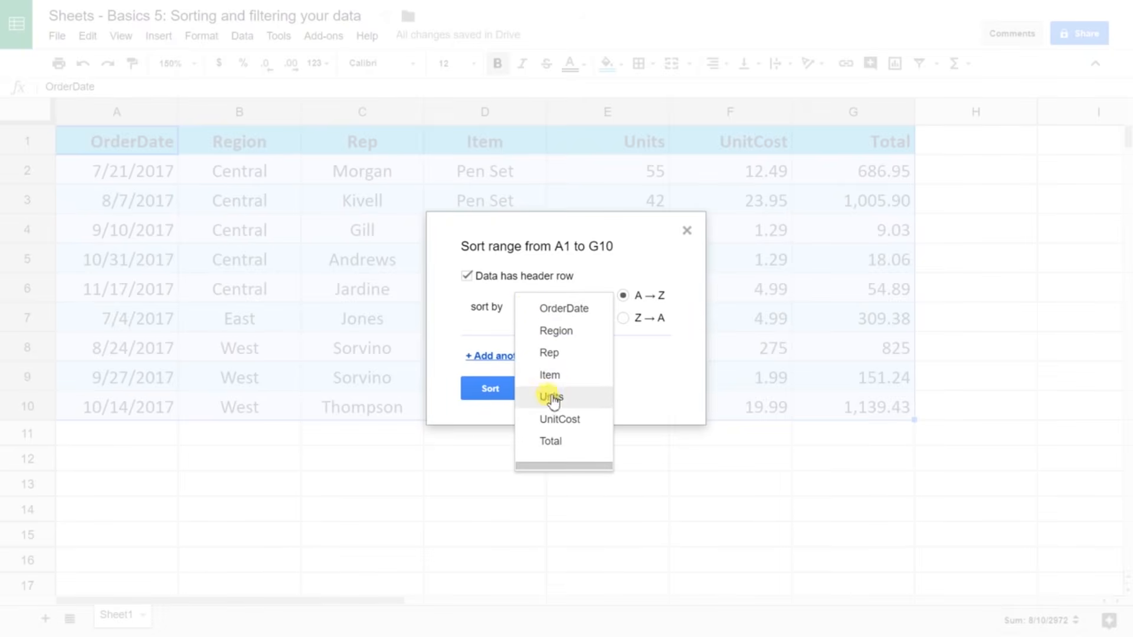
click(571, 344)
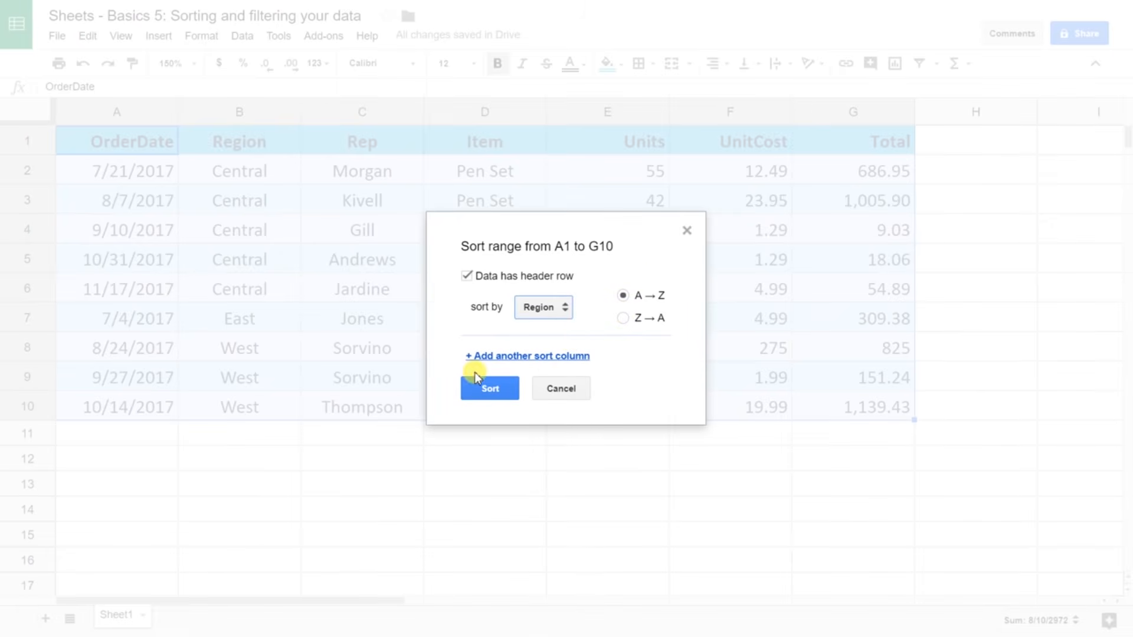
click(487, 356)
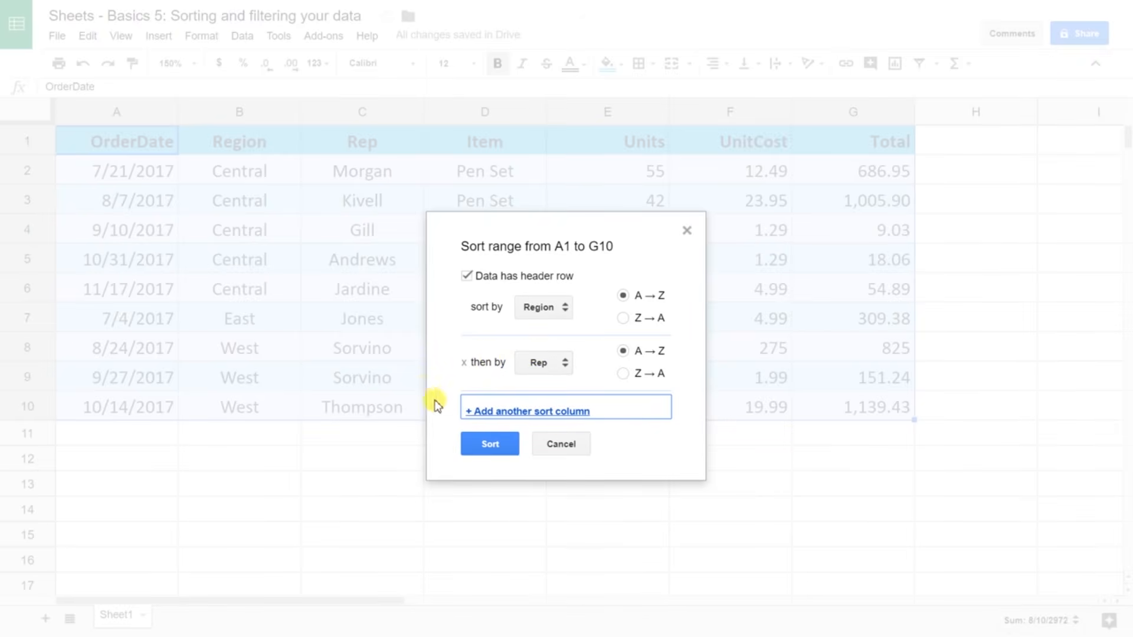
click(493, 449)
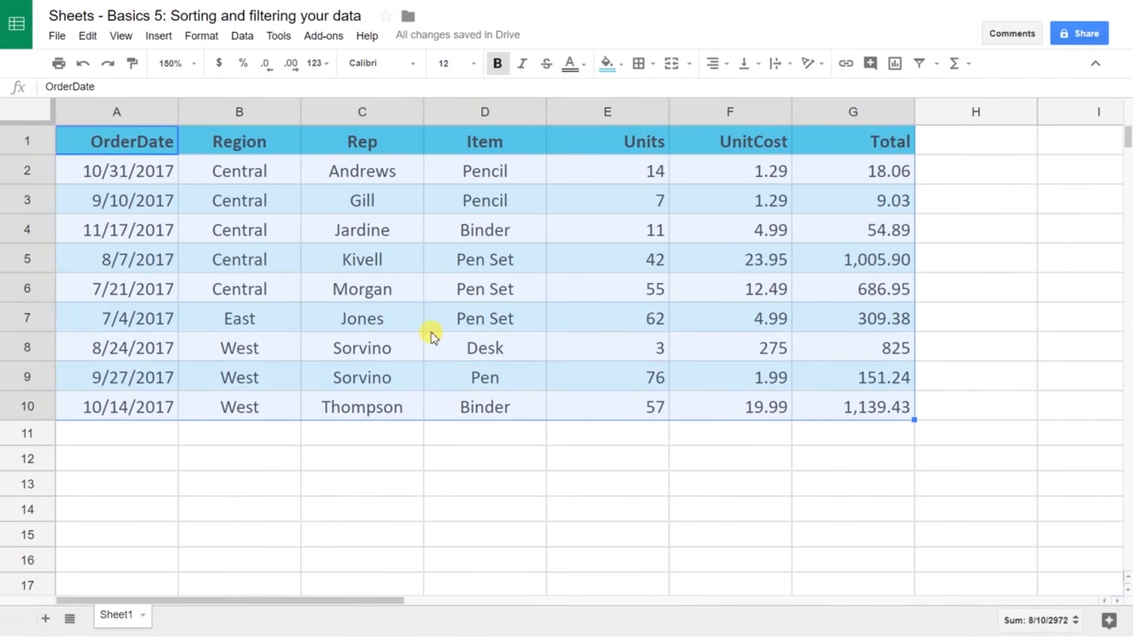
Step: Select A1:G10 and turn on a filter for the order table
click(353, 200)
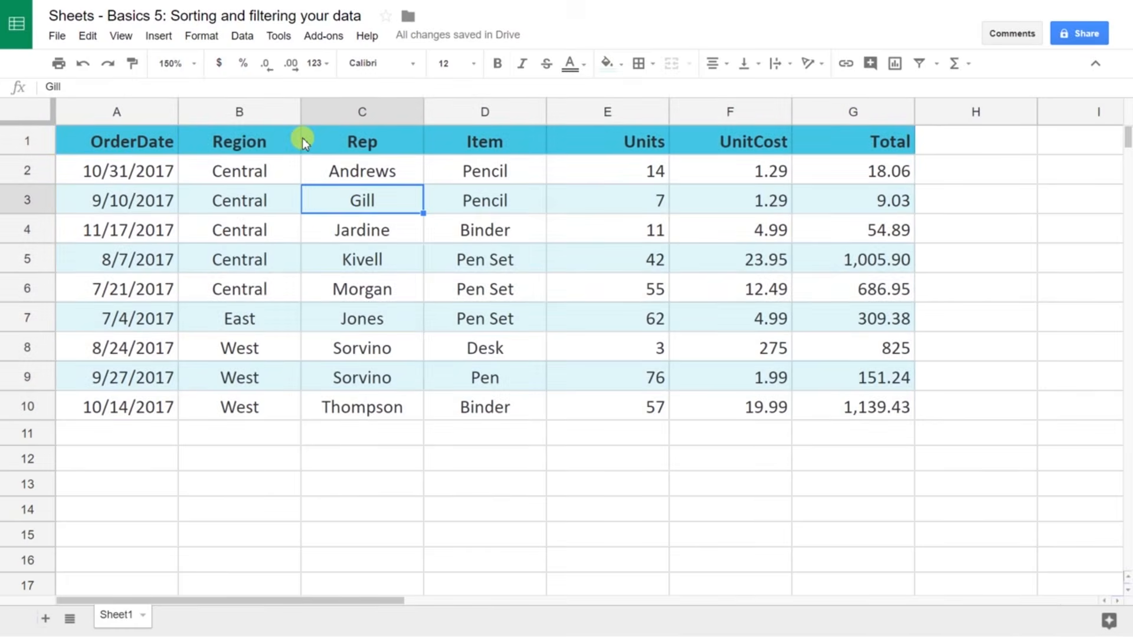
click(300, 138)
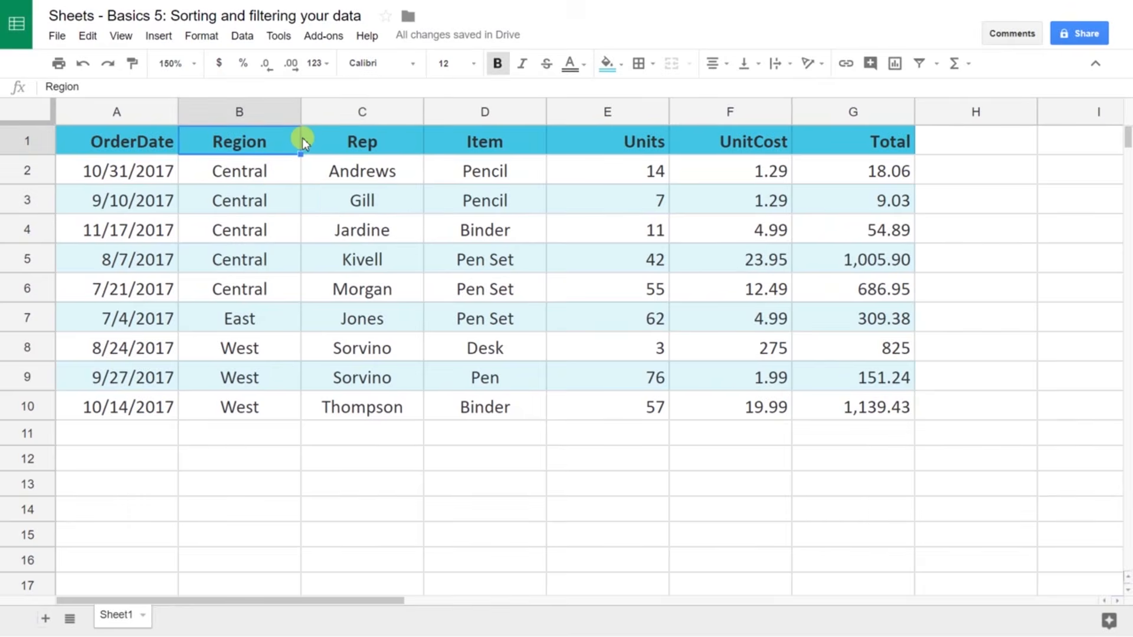
key(Left)
key(ctrl+shift+Right)
key(ctrl+shift+Down)
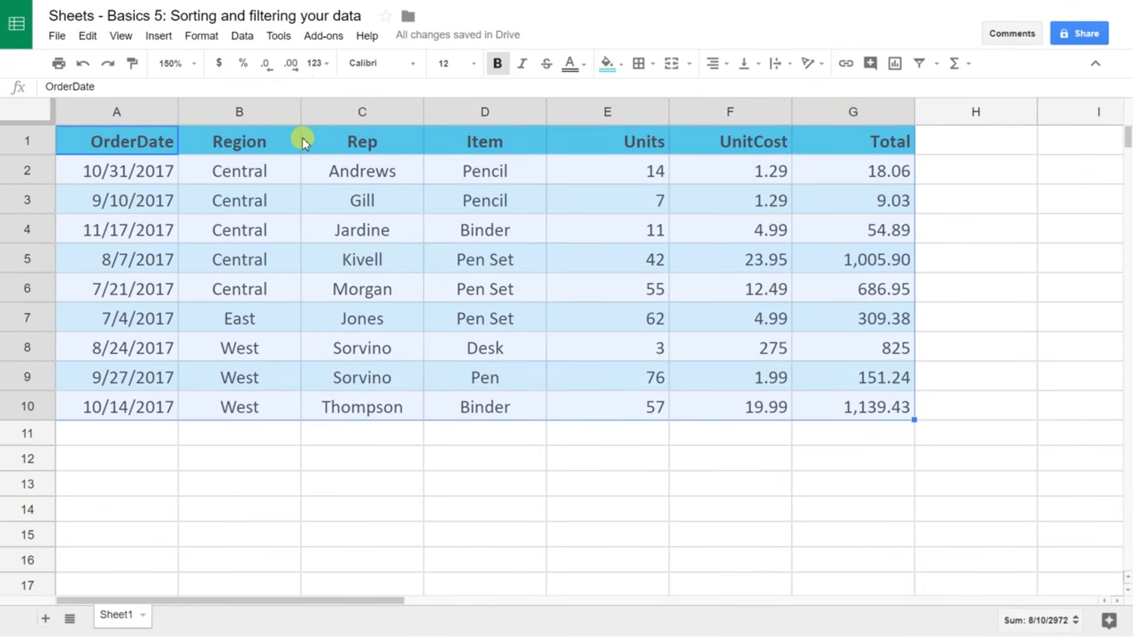
click(242, 35)
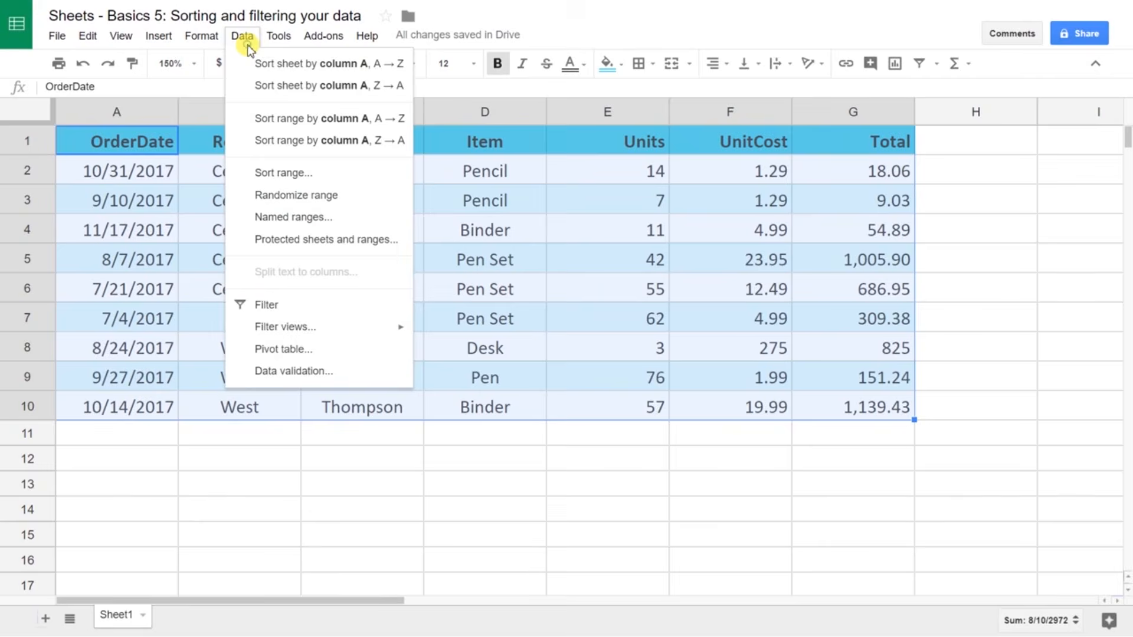
click(302, 307)
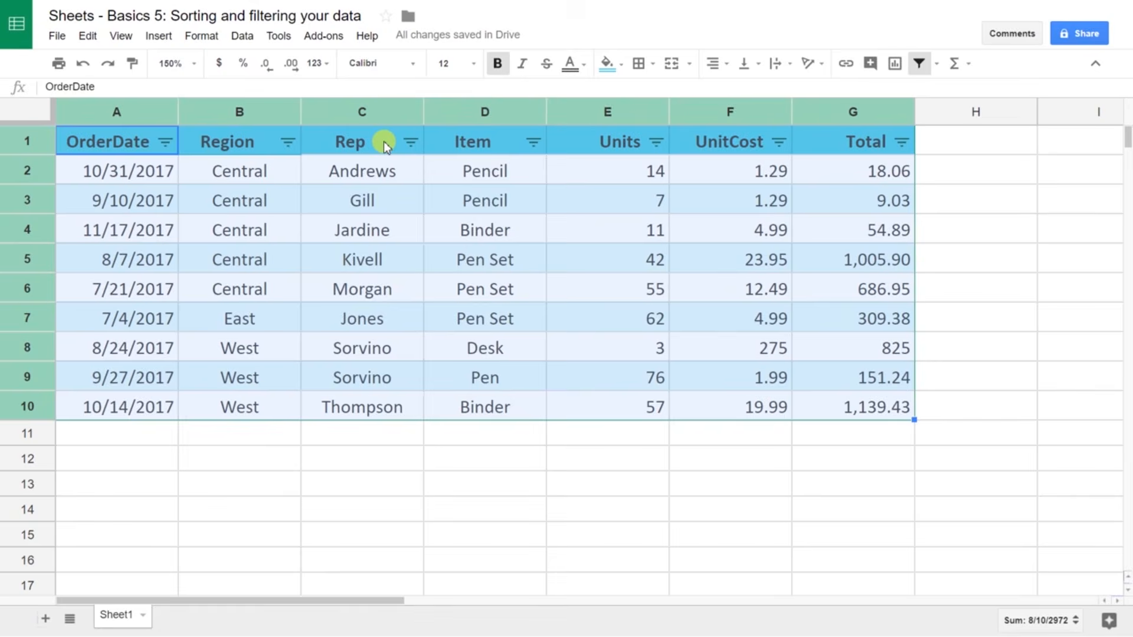
Step: Filter the Item column to show only the Pencil orders
click(531, 143)
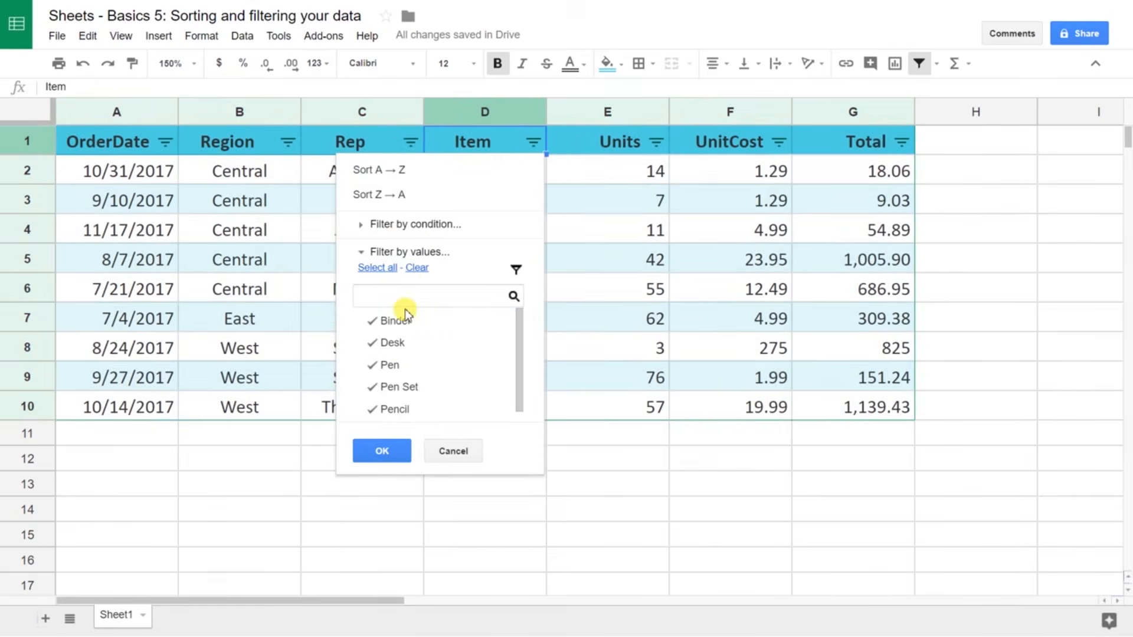
click(418, 269)
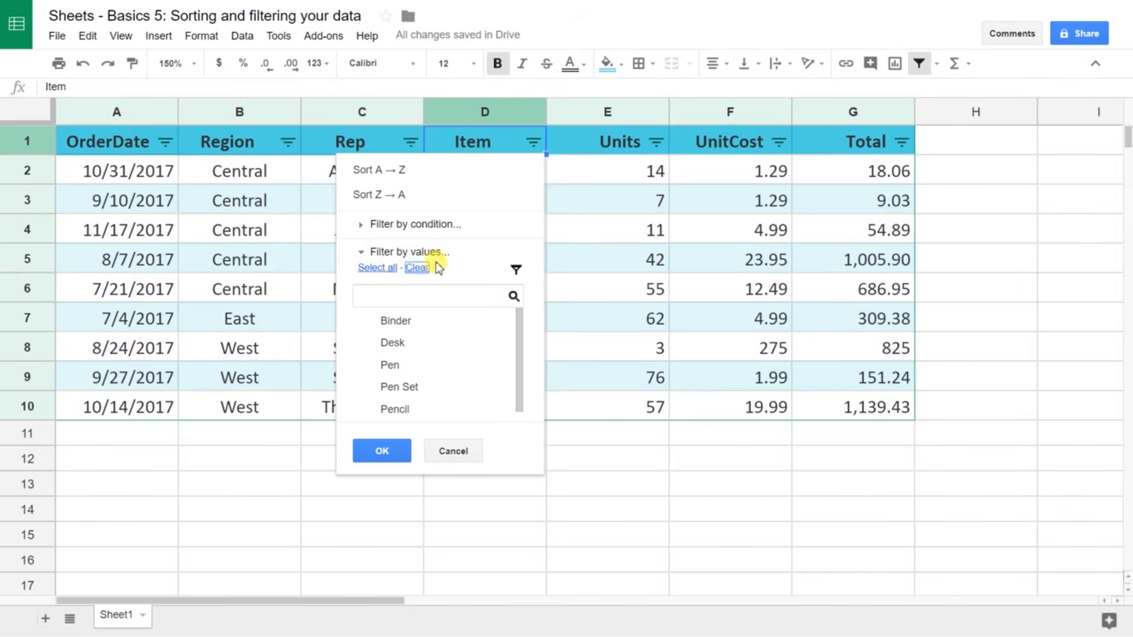
click(378, 408)
click(378, 449)
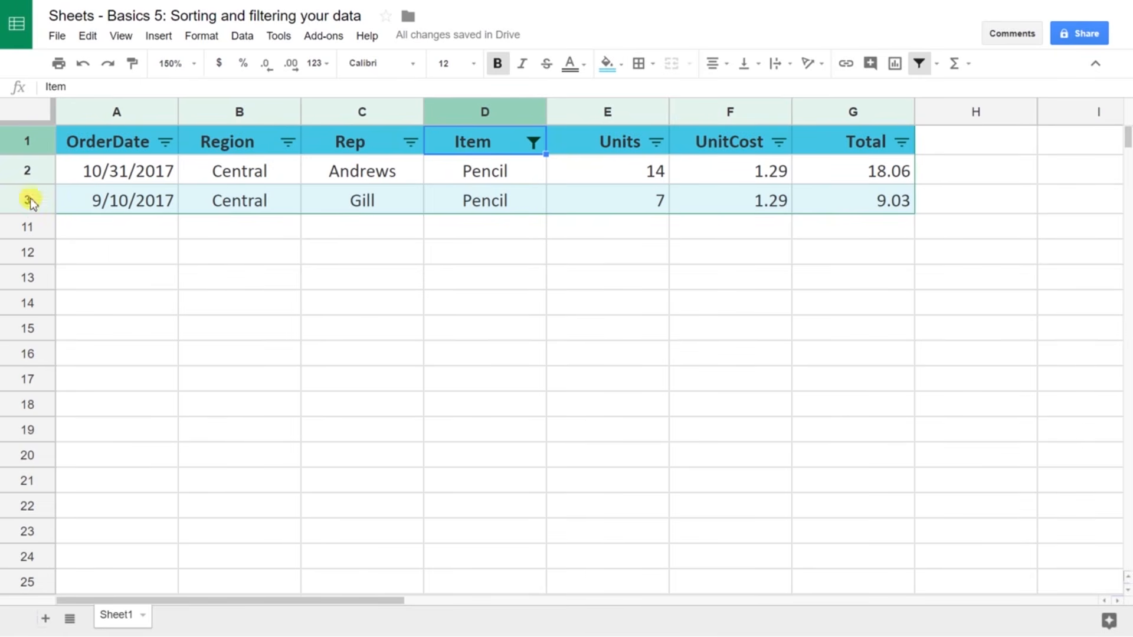
Step: Enter =sum(E2:E3) in E11 to total the visible Units
click(649, 235)
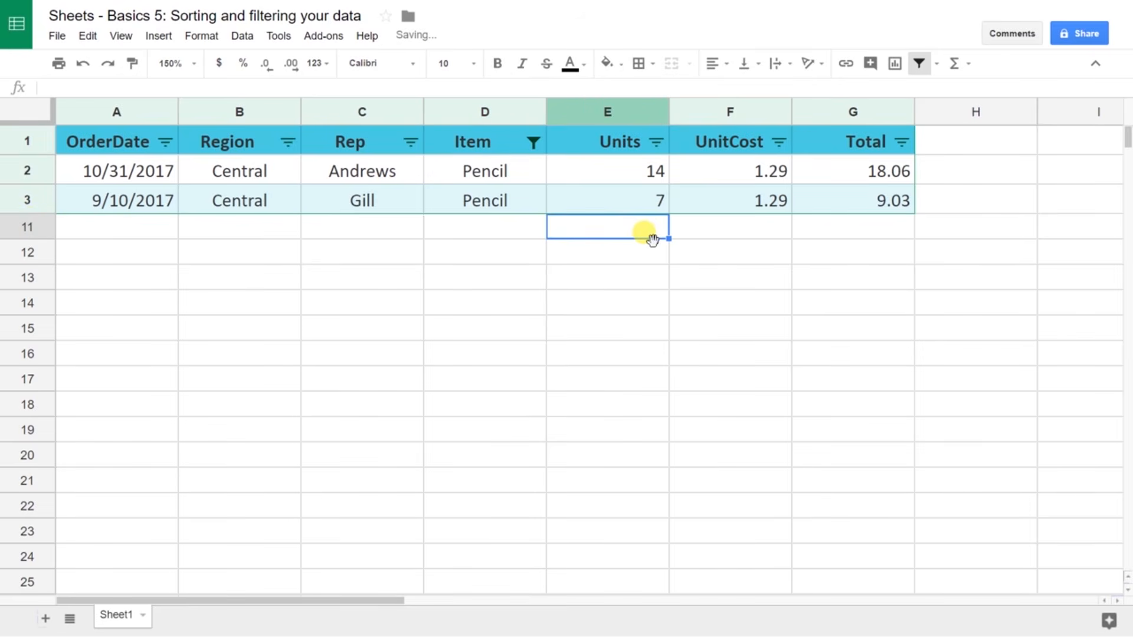
text(=sum()
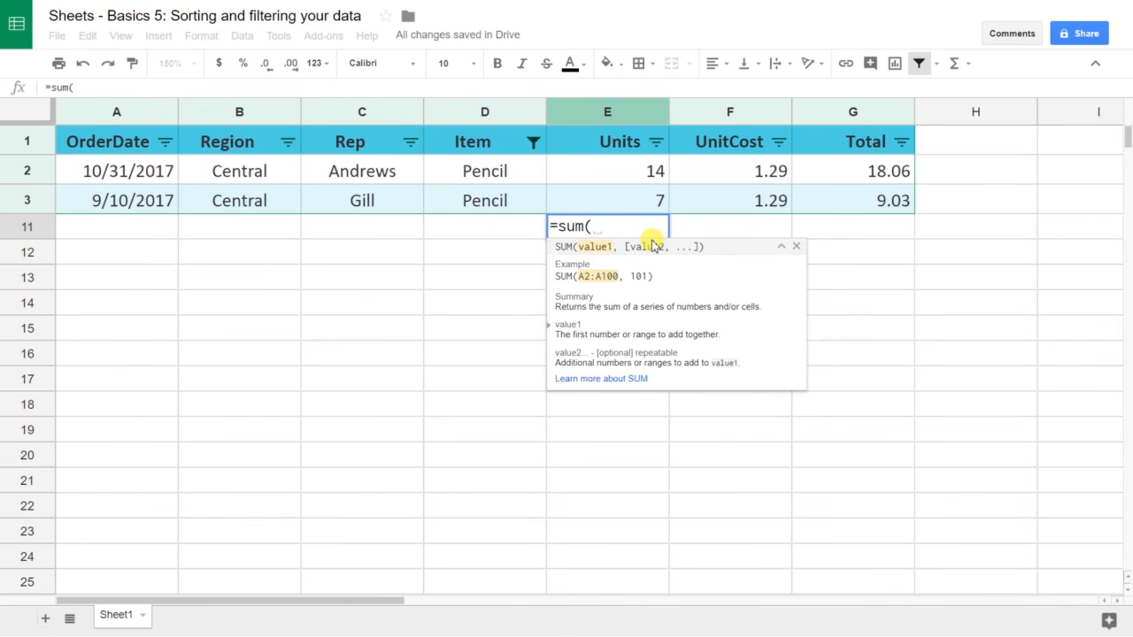
key(Up)
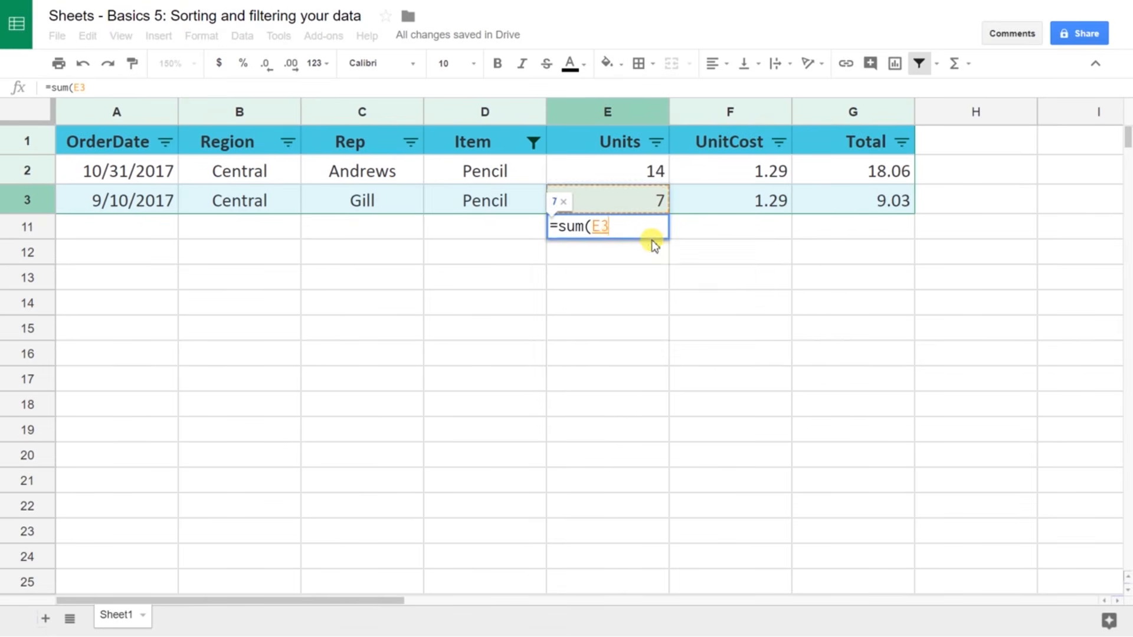
key(shift+Up)
text())
key(Return)
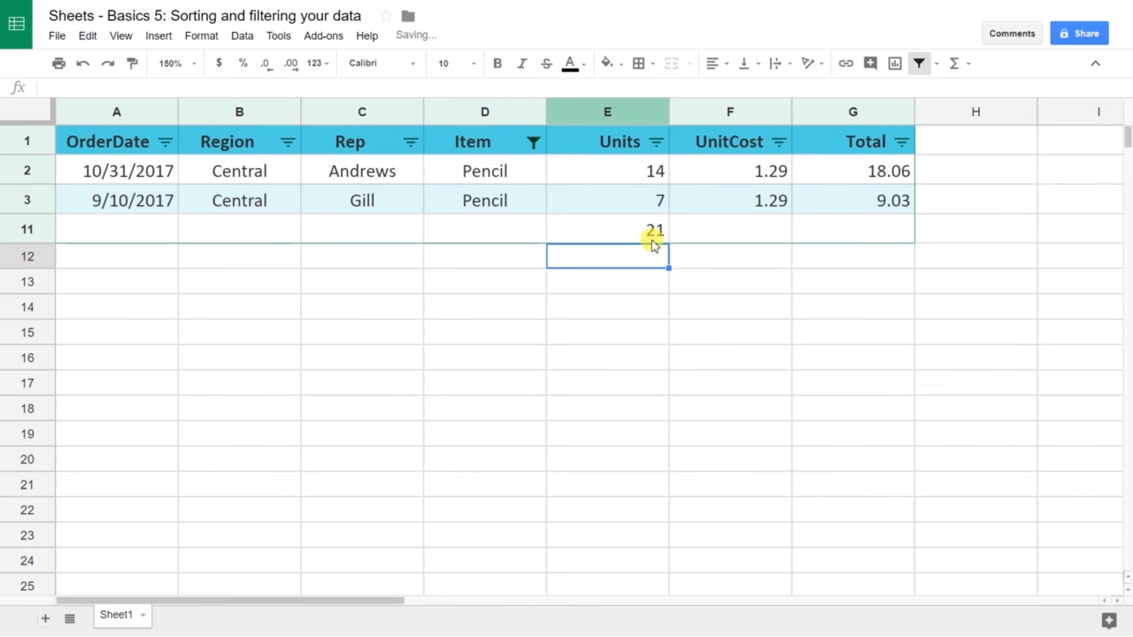
key(Up)
key(Up)
key(Up)
key(Down)
key(Down)
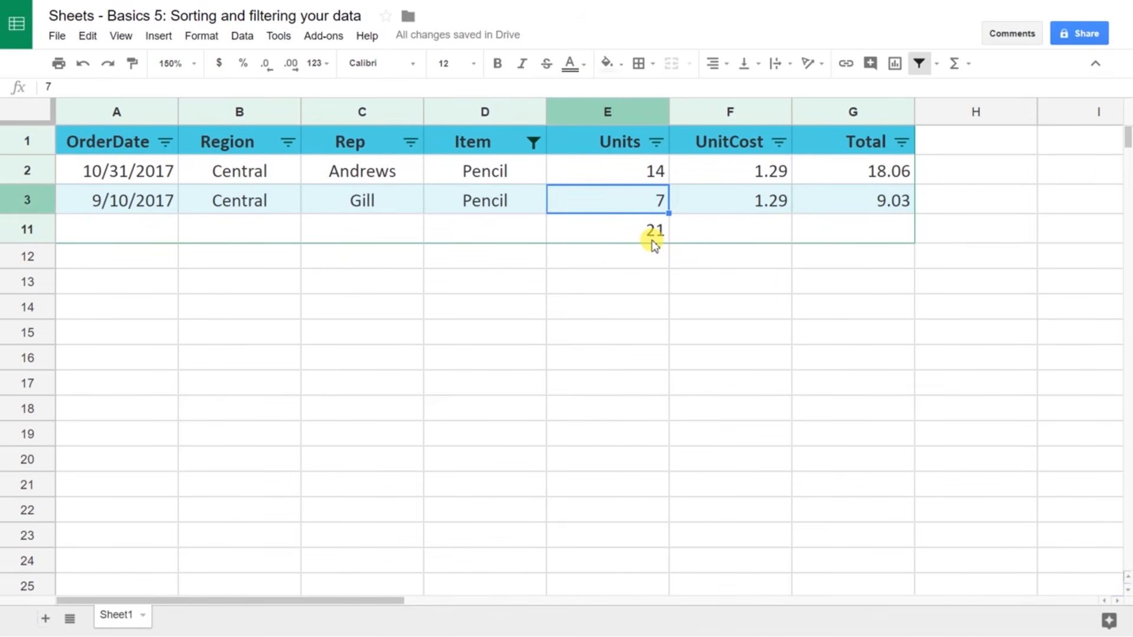
Step: Widen E11's range to E2:E10, which gives 327, then clear E11
double_click(655, 236)
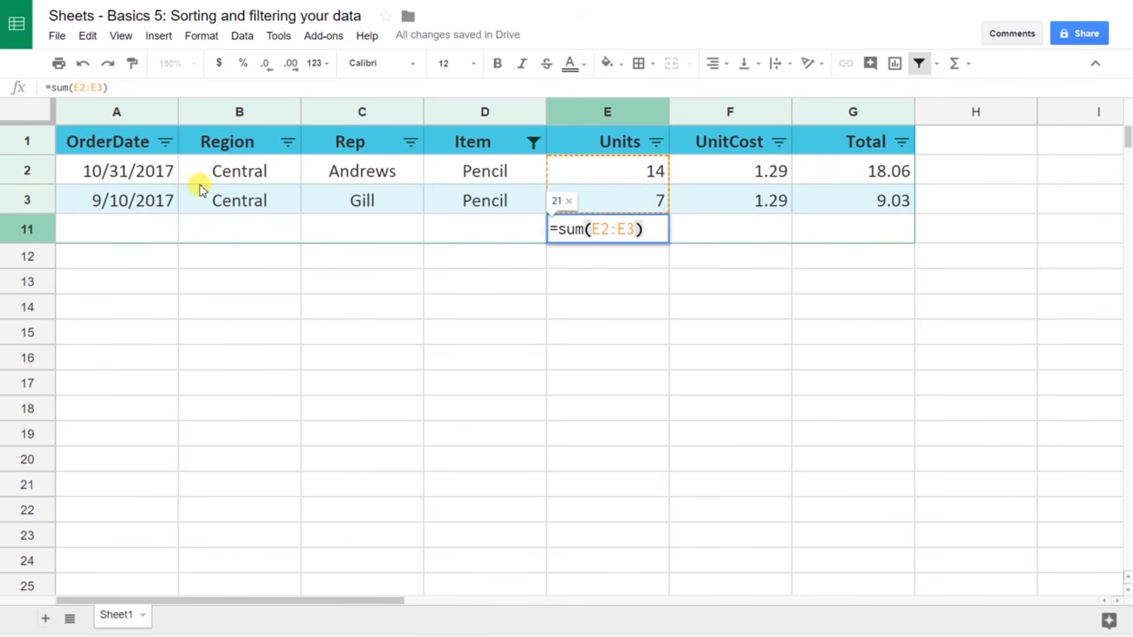
click(634, 230)
key(BackSpace)
text(10)
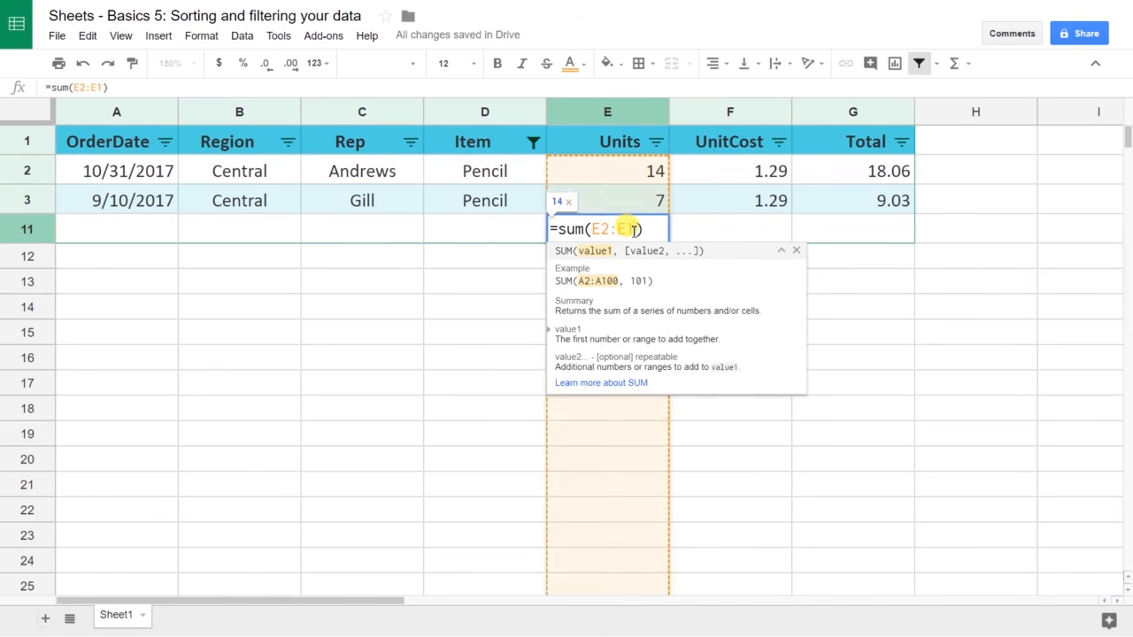
key(Return)
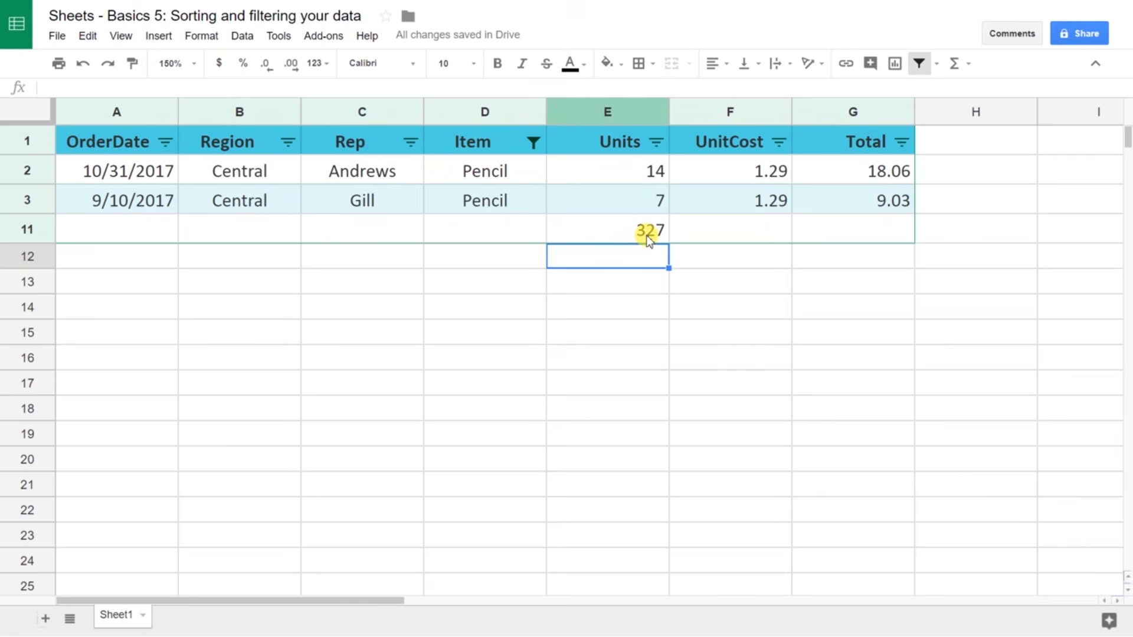
click(622, 234)
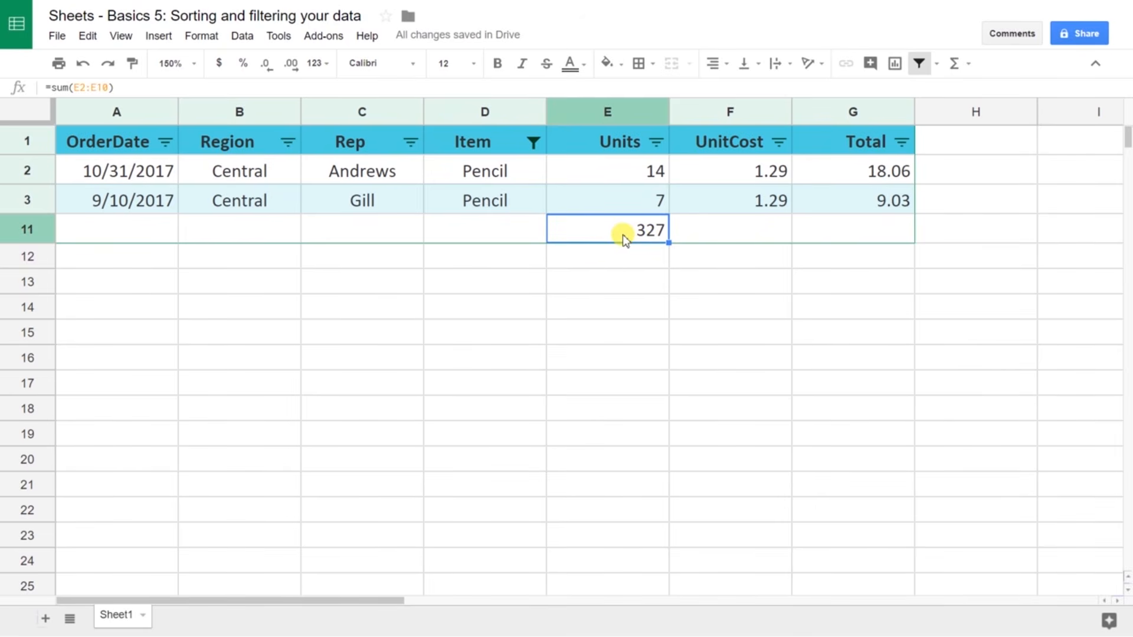
key(Delete)
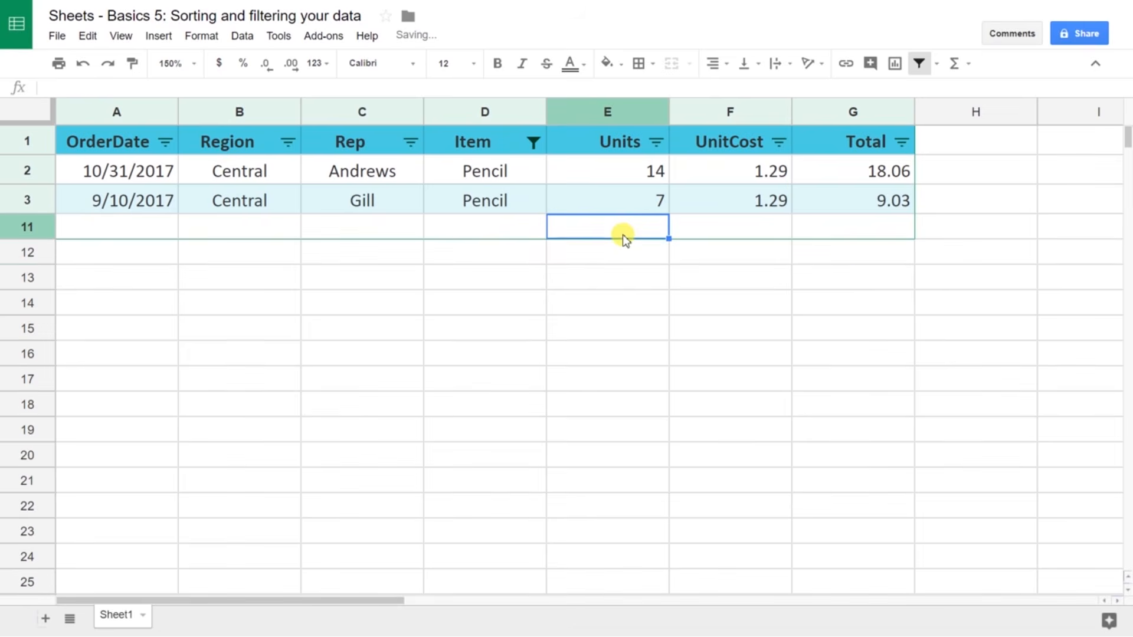
Step: Filter the Item column with the condition Text contains 'Pen' to show only Pen orders
click(533, 142)
click(413, 325)
click(374, 326)
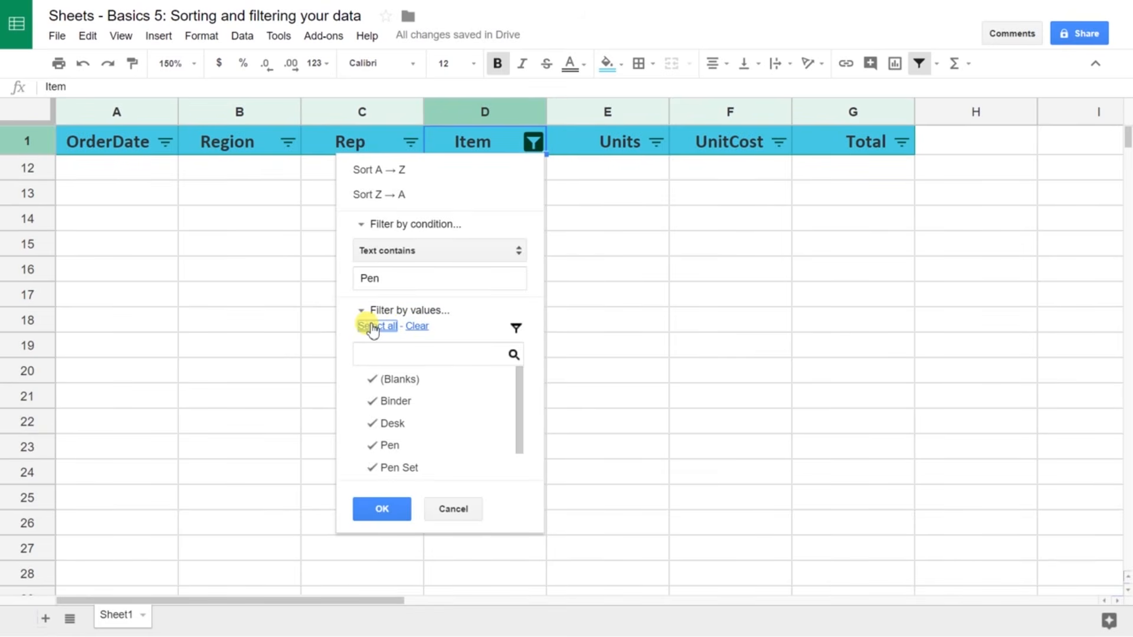
click(434, 254)
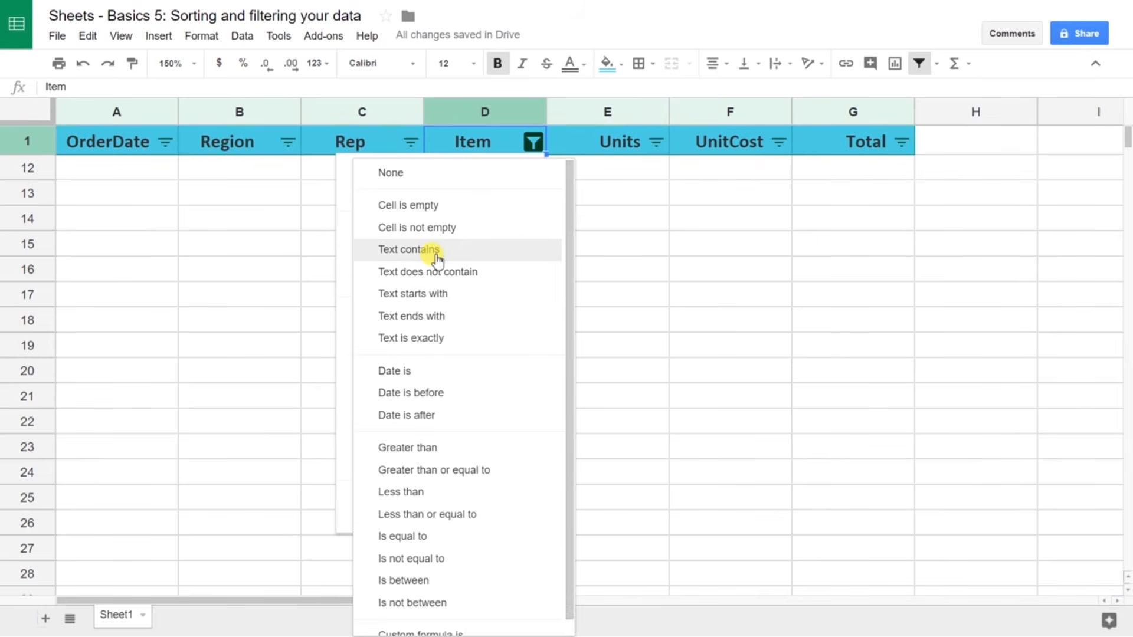
click(437, 250)
click(387, 283)
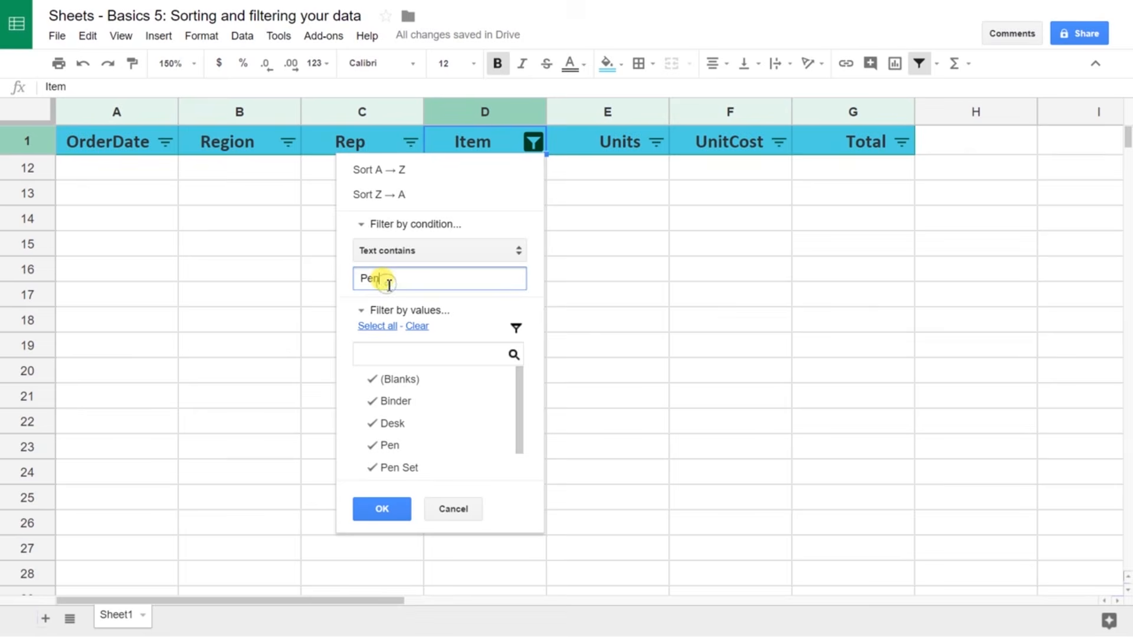
click(383, 510)
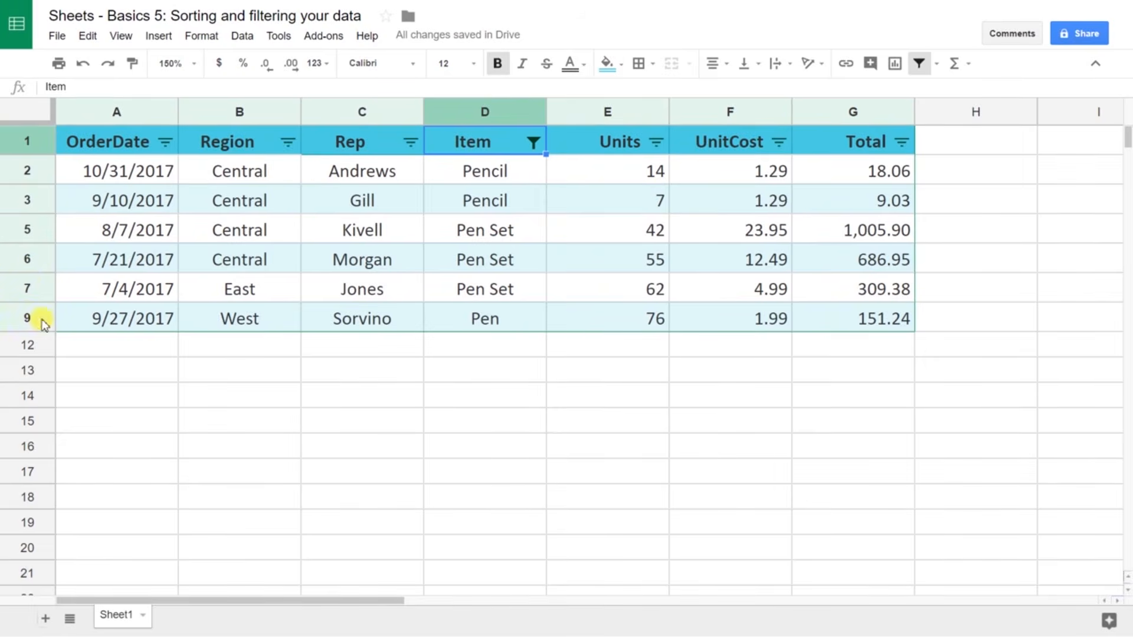
Step: Sort the rows by Rep A→Z and filter Rep to only Jones and Morgan
click(409, 142)
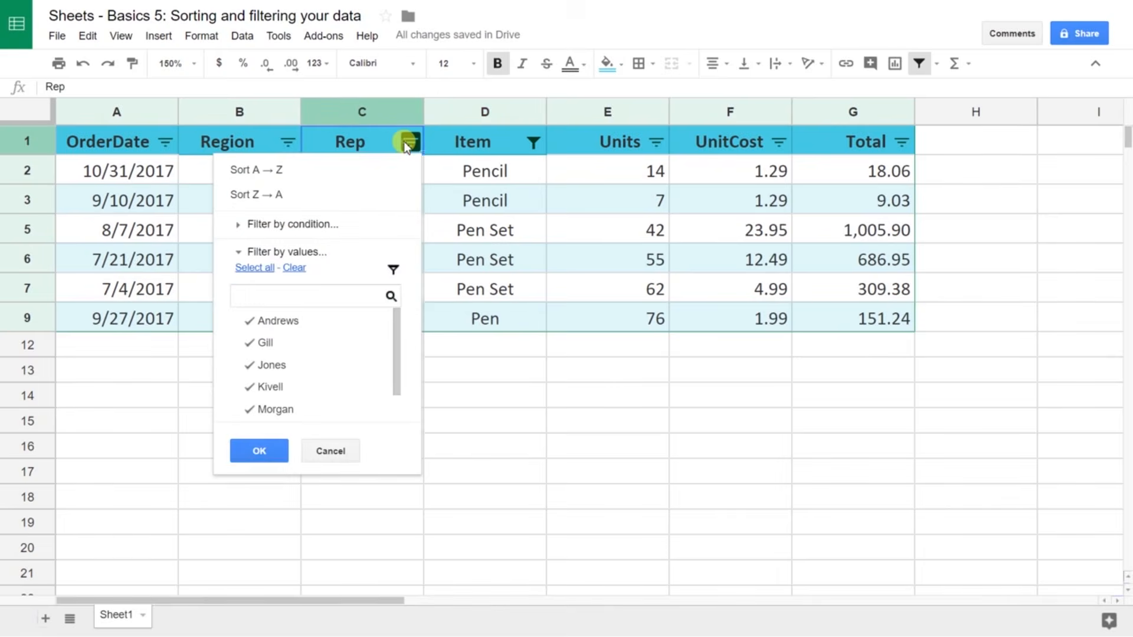
click(370, 170)
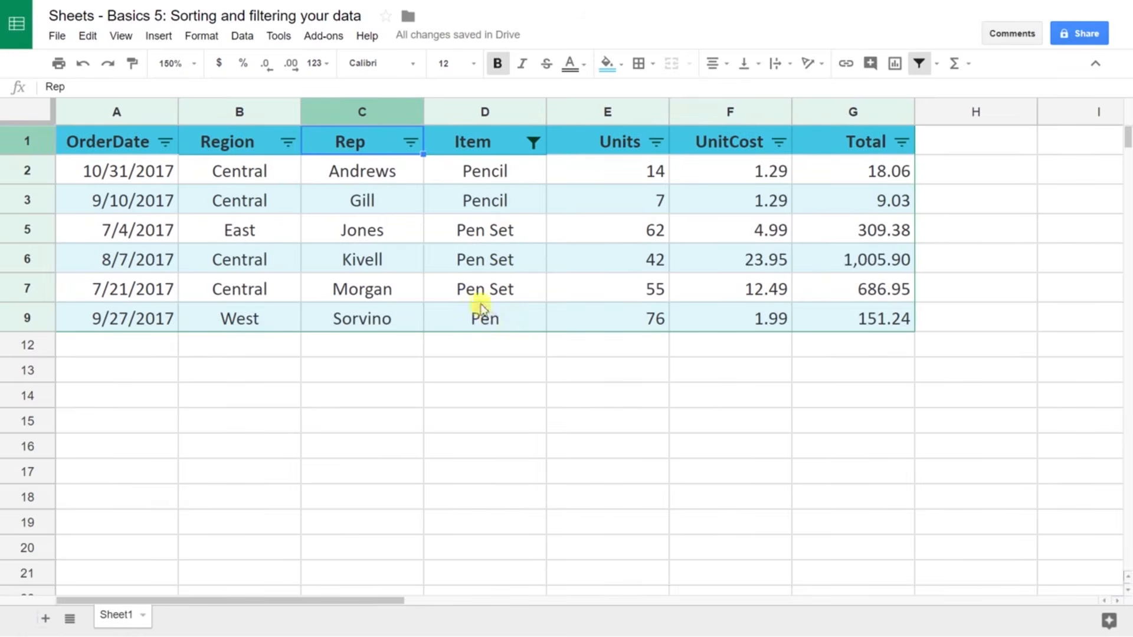
click(411, 142)
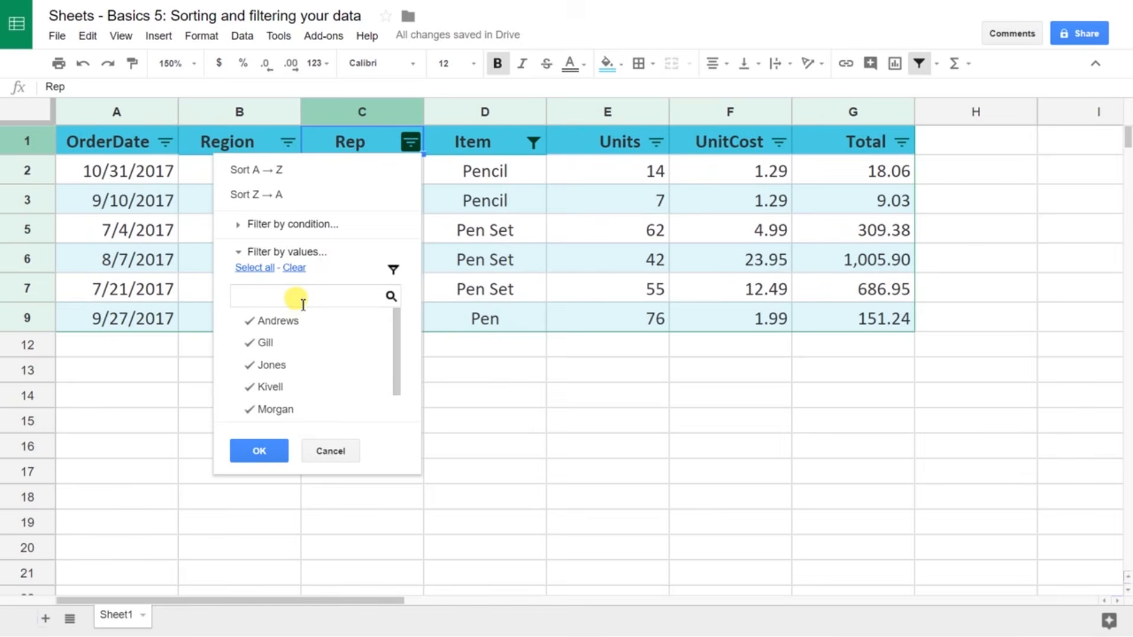
click(295, 269)
click(267, 366)
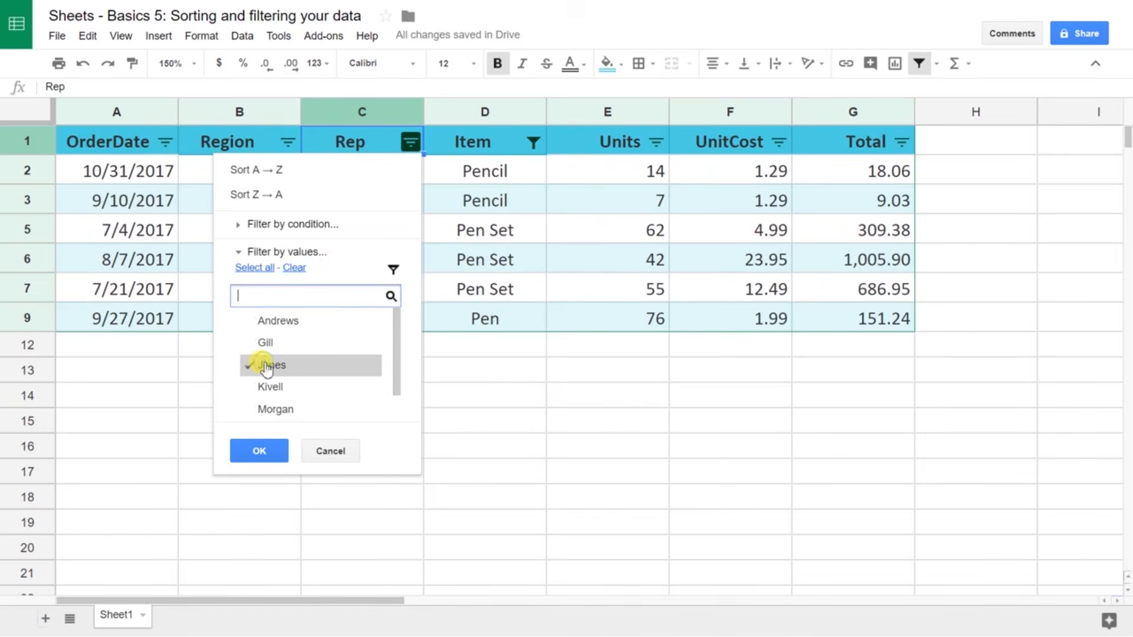
click(267, 410)
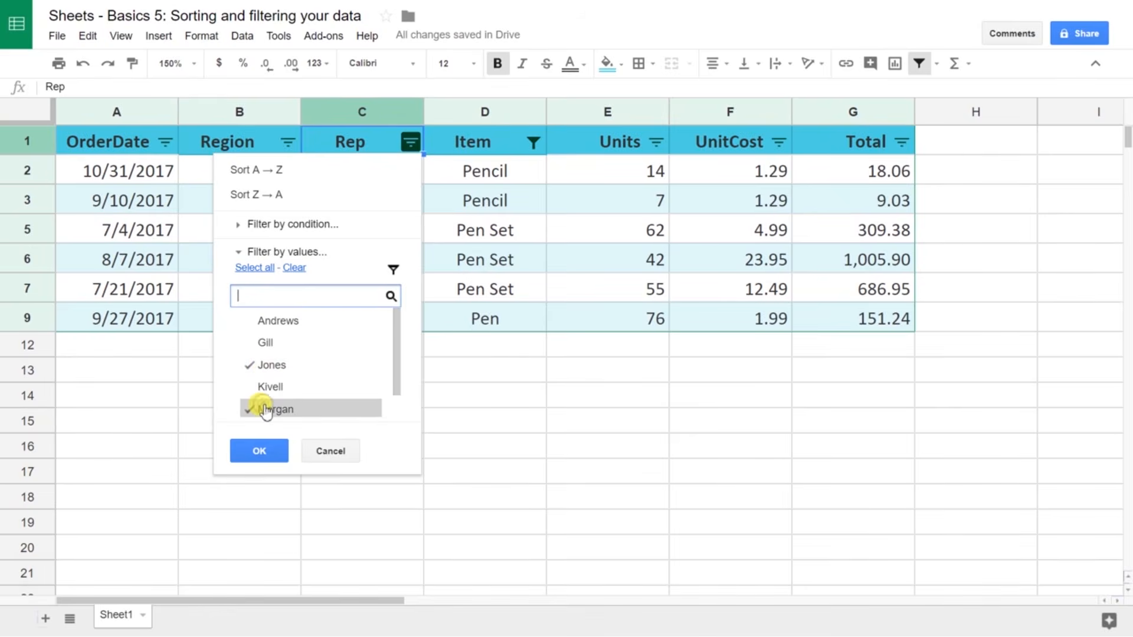
click(267, 455)
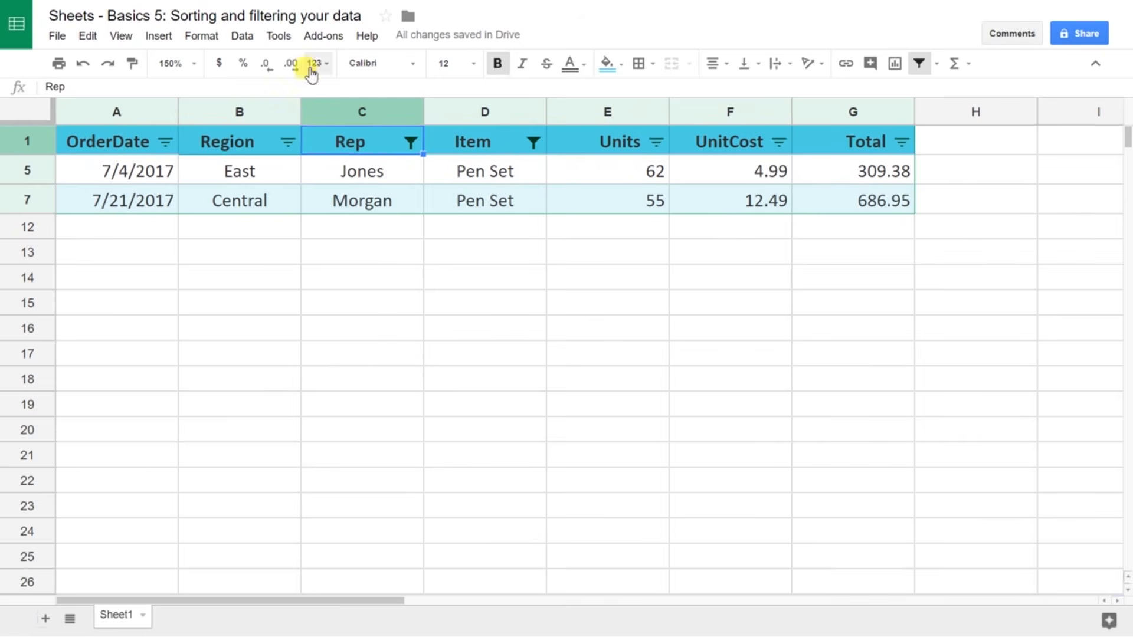
Step: Turn off the filter so all nine Rep-sorted orders show again
click(241, 38)
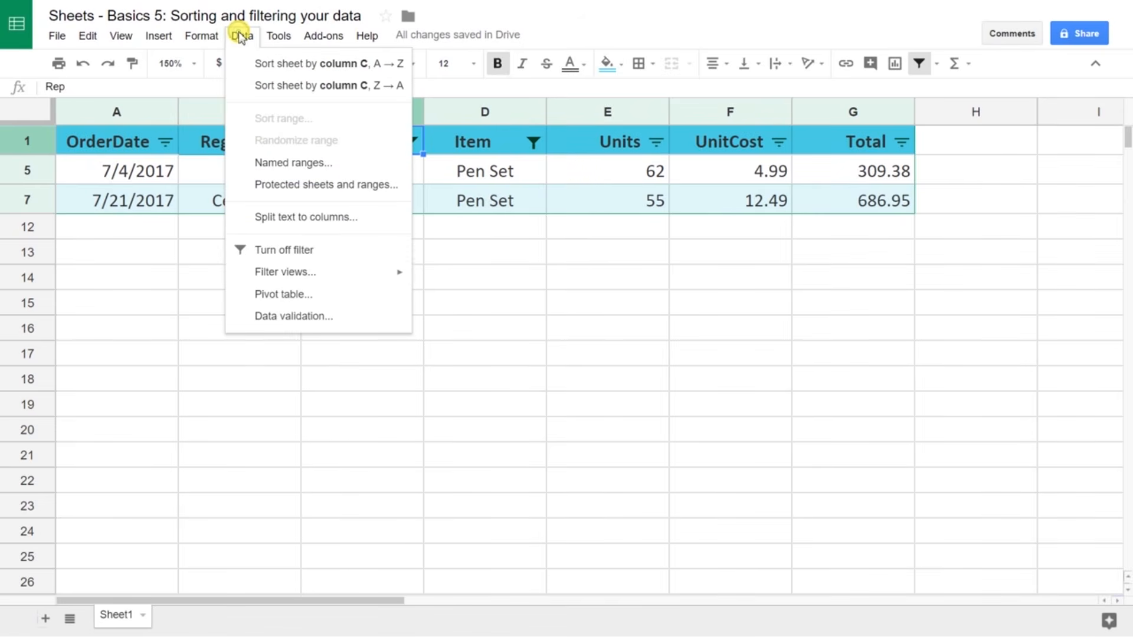
click(299, 251)
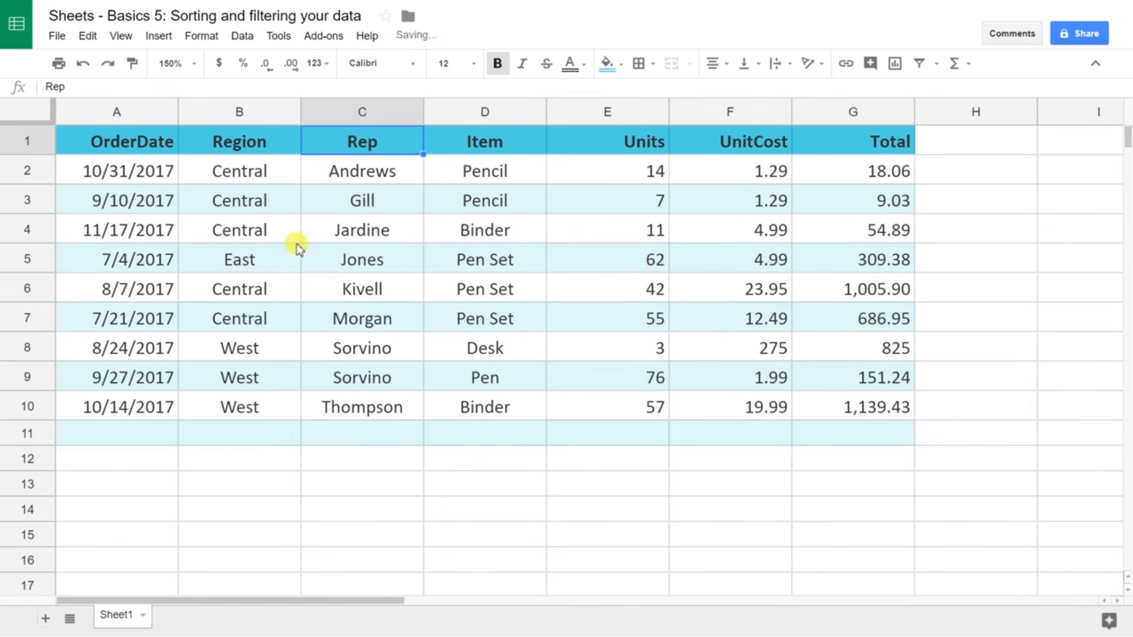
click(40, 431)
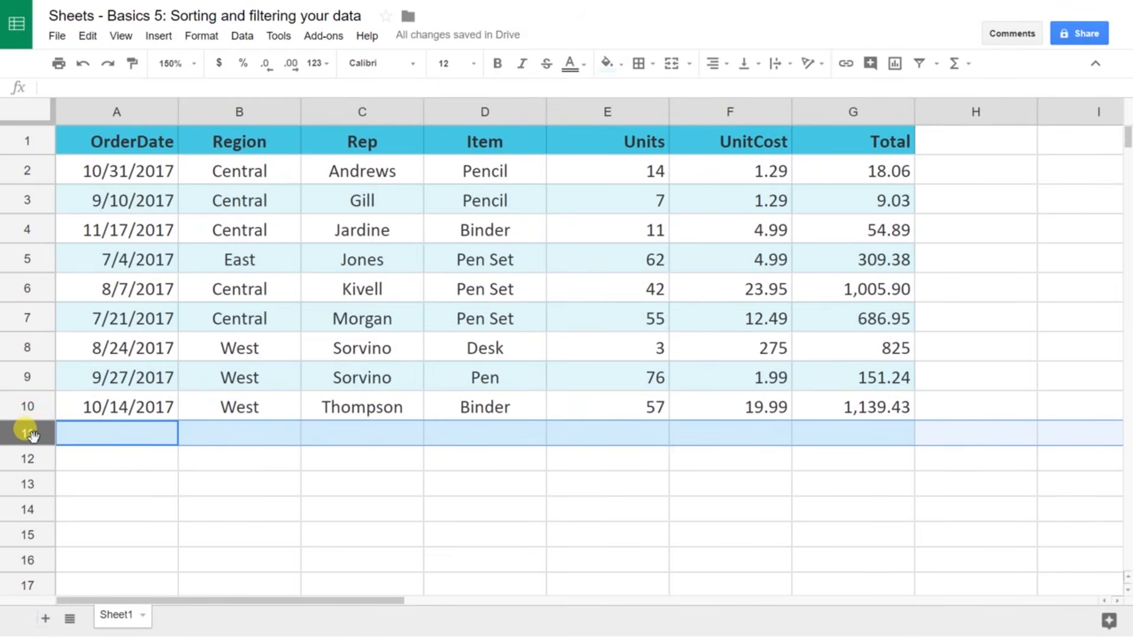
Step: Delete the empty row 11 so the order table ends at row 10
right_click(32, 436)
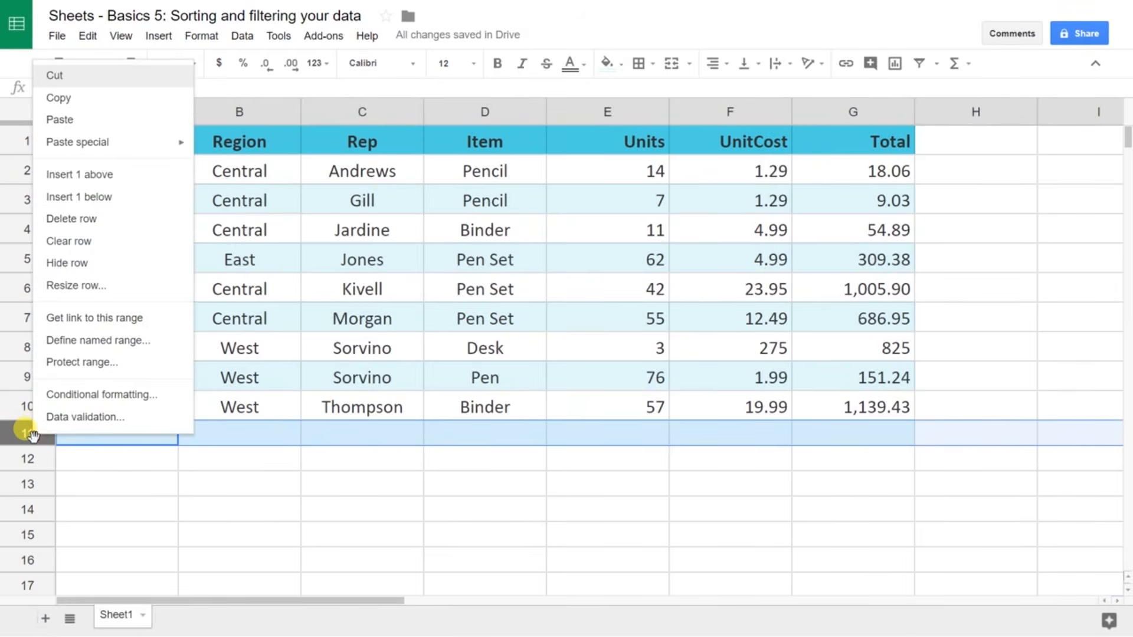
click(111, 228)
click(112, 227)
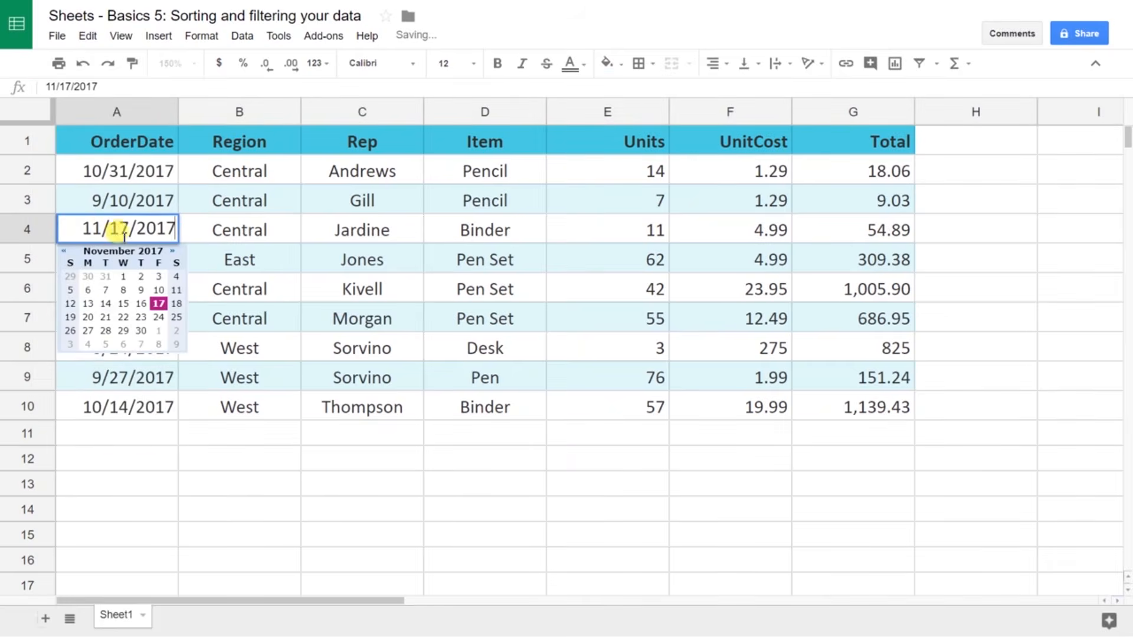
click(233, 469)
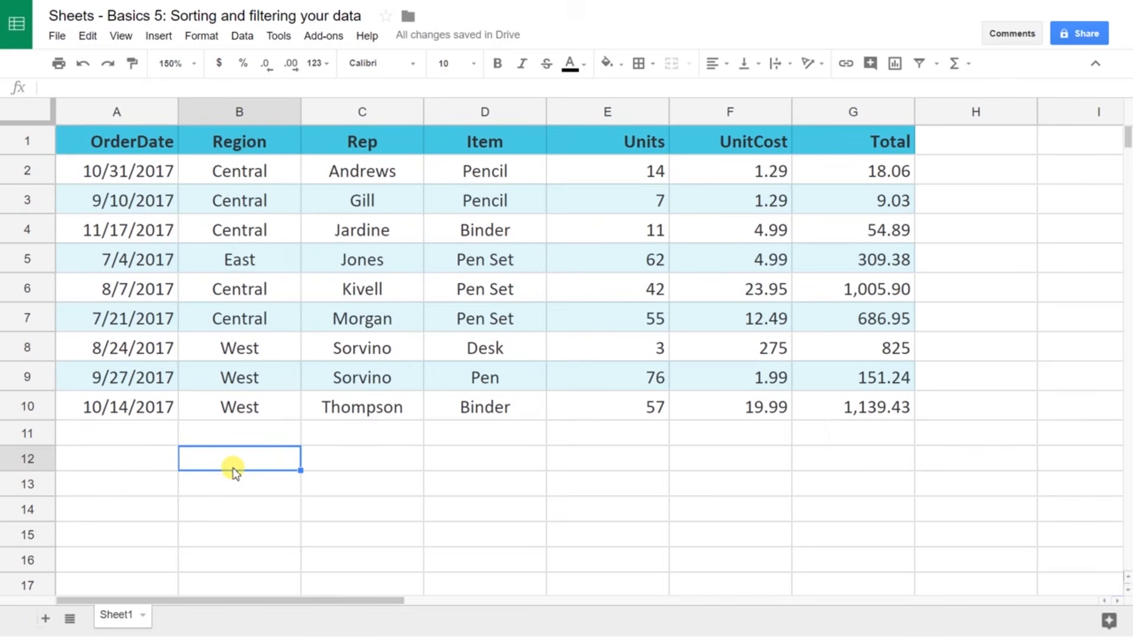
key(Left)
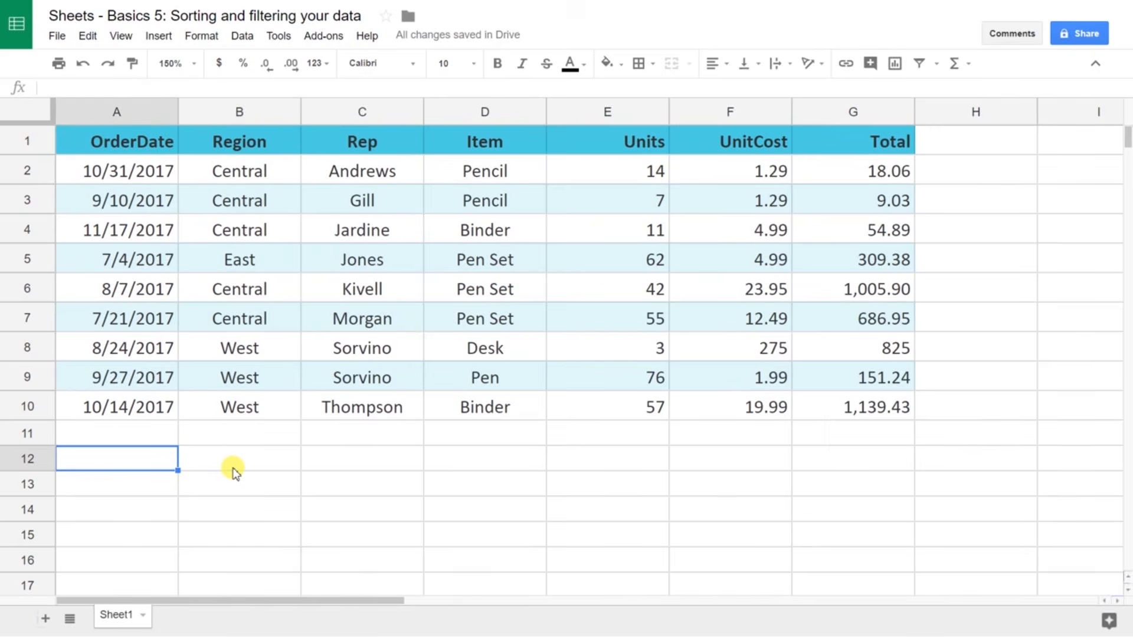
Step: Enter =sort(a2:g10,3,true) in A12 to copy the orders sorted ascending by Rep
text(=)
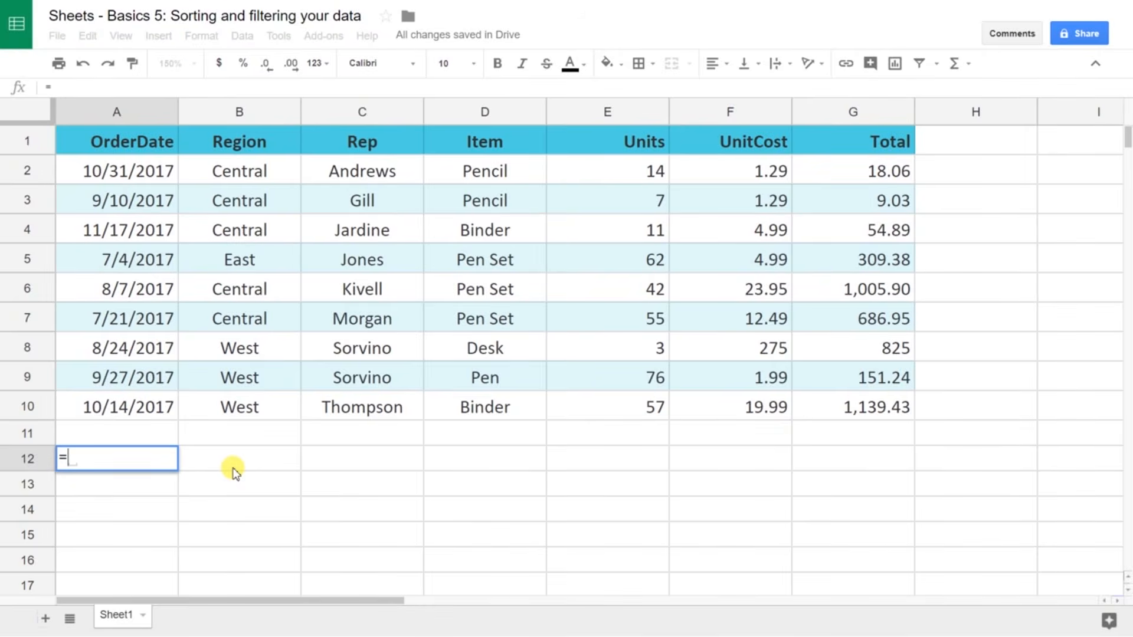
text(sort)
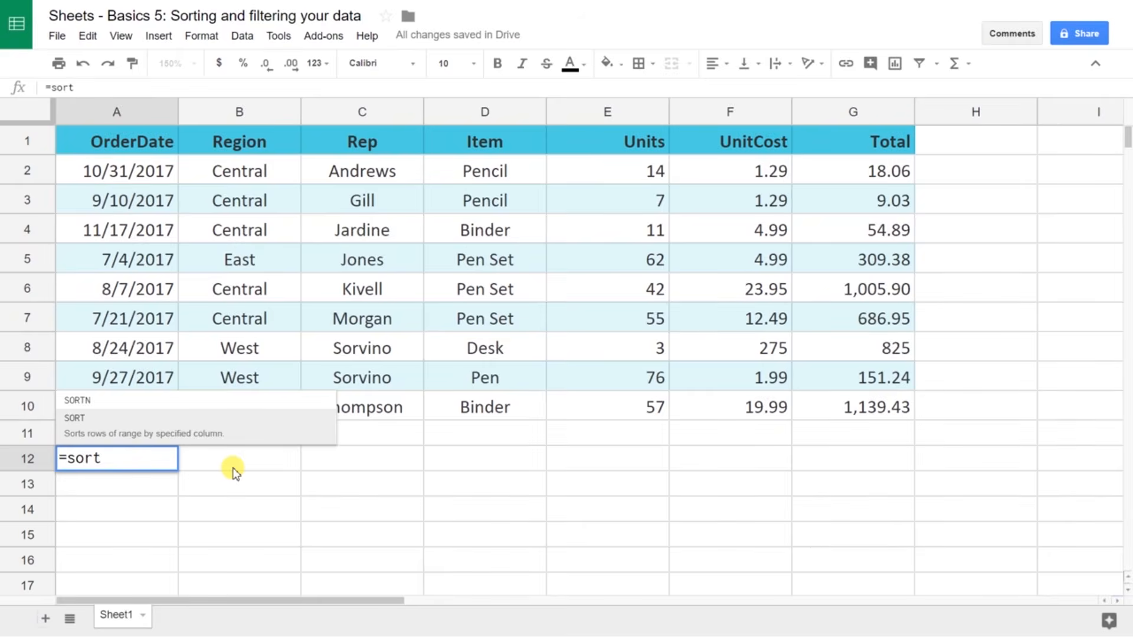
text(()
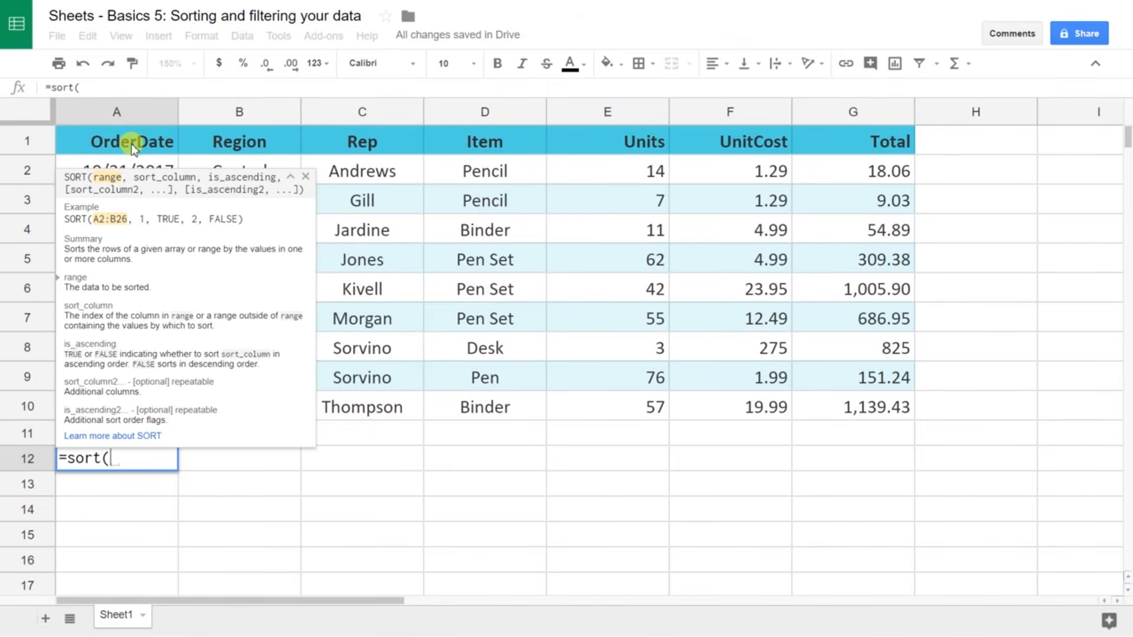
text(a2)
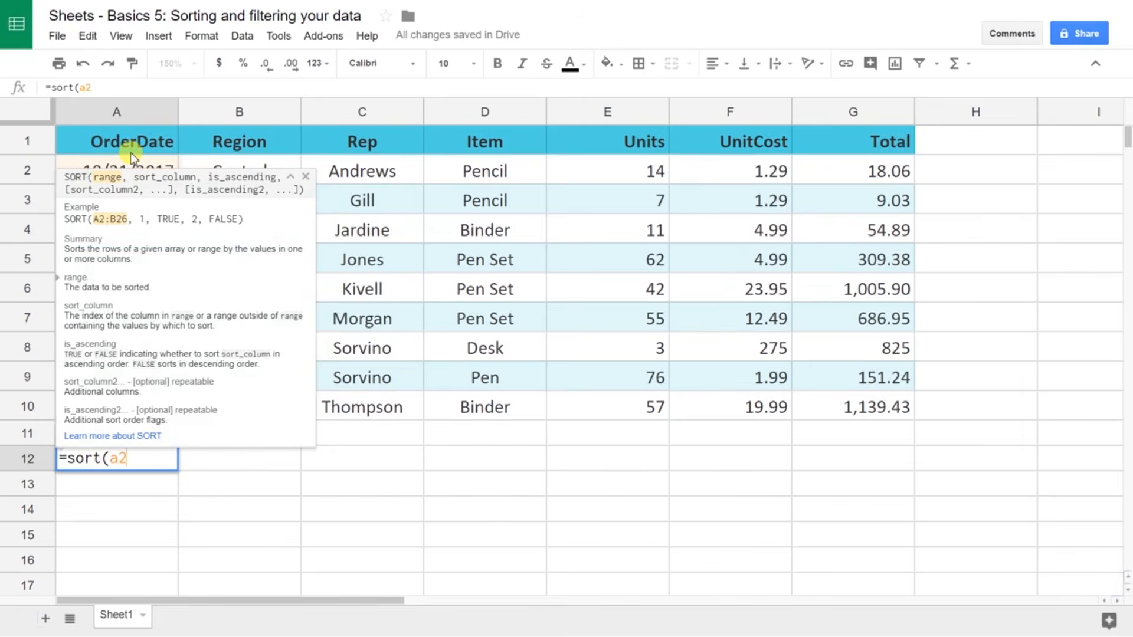
text(:g10)
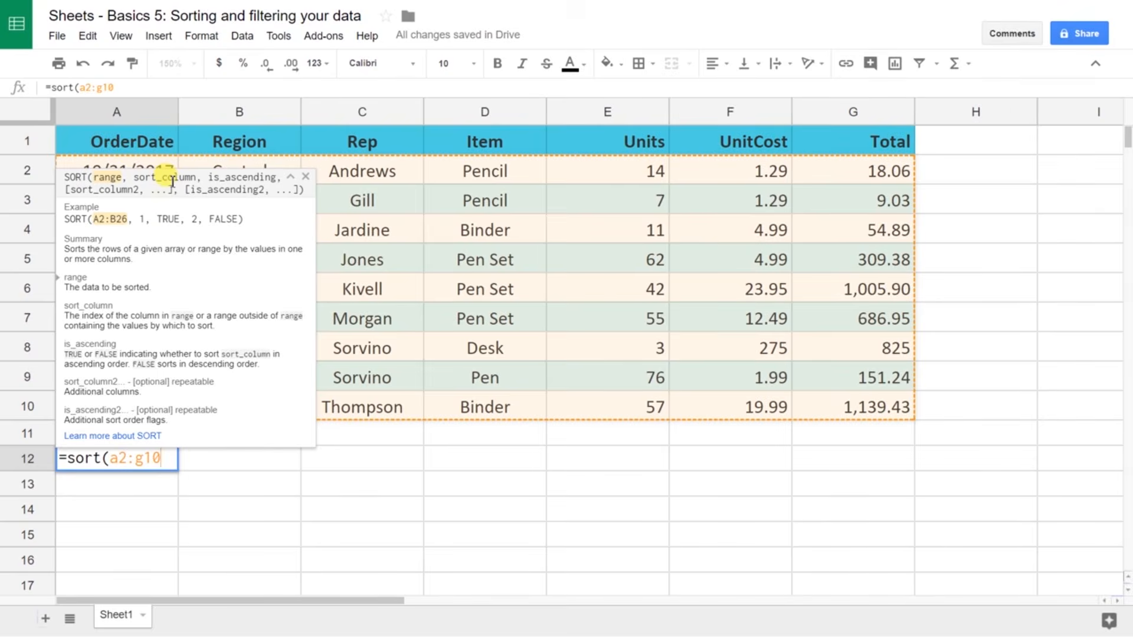
text(,)
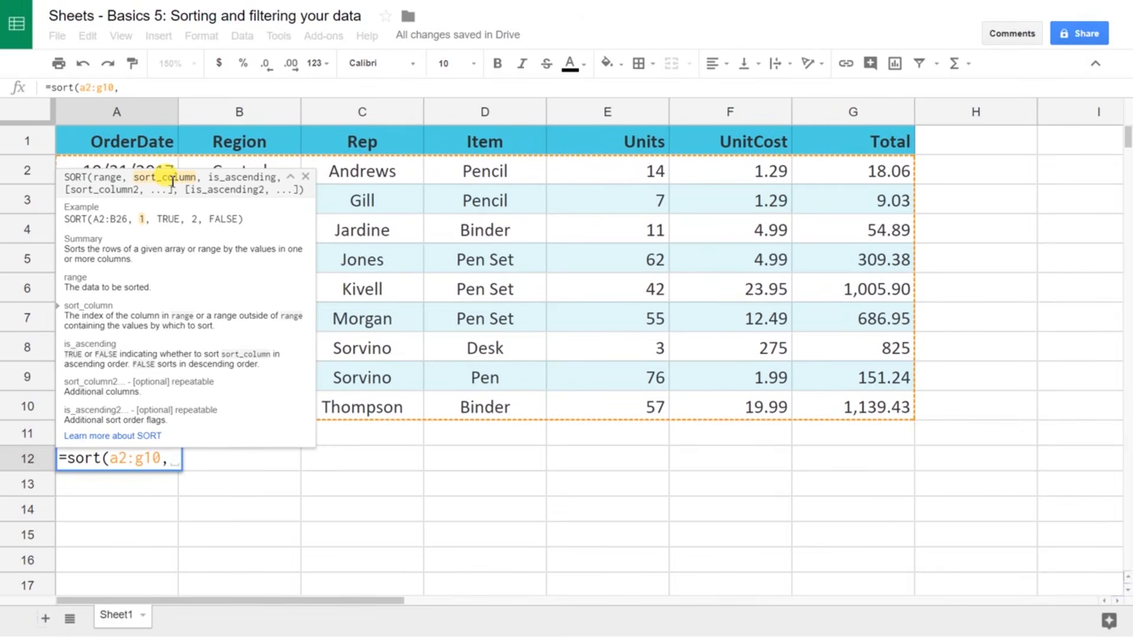
text(3)
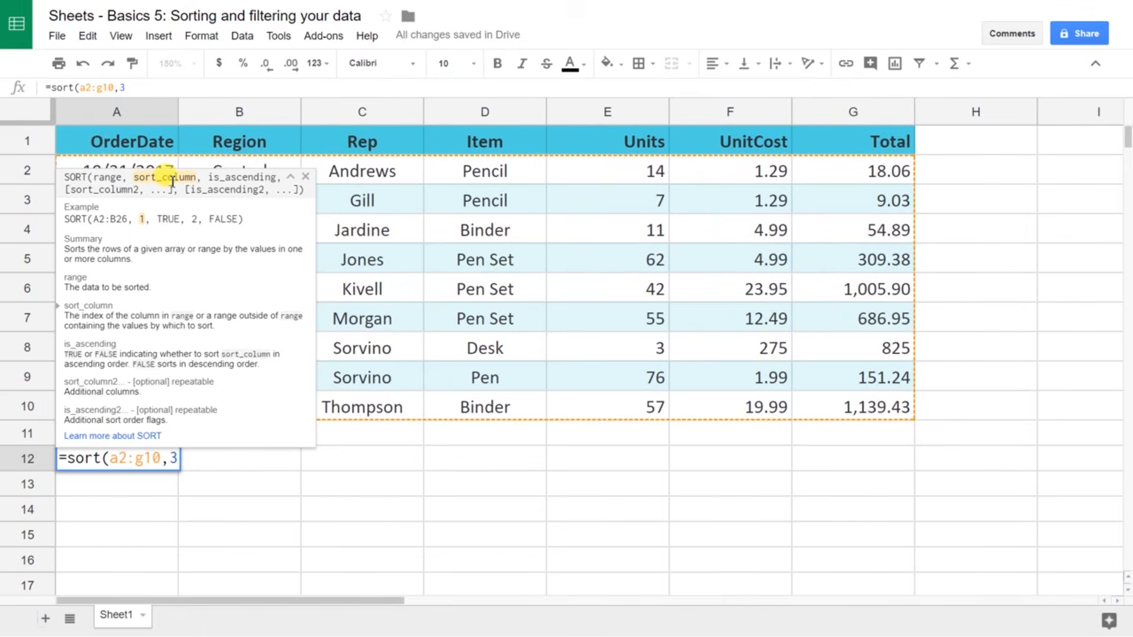
text(,)
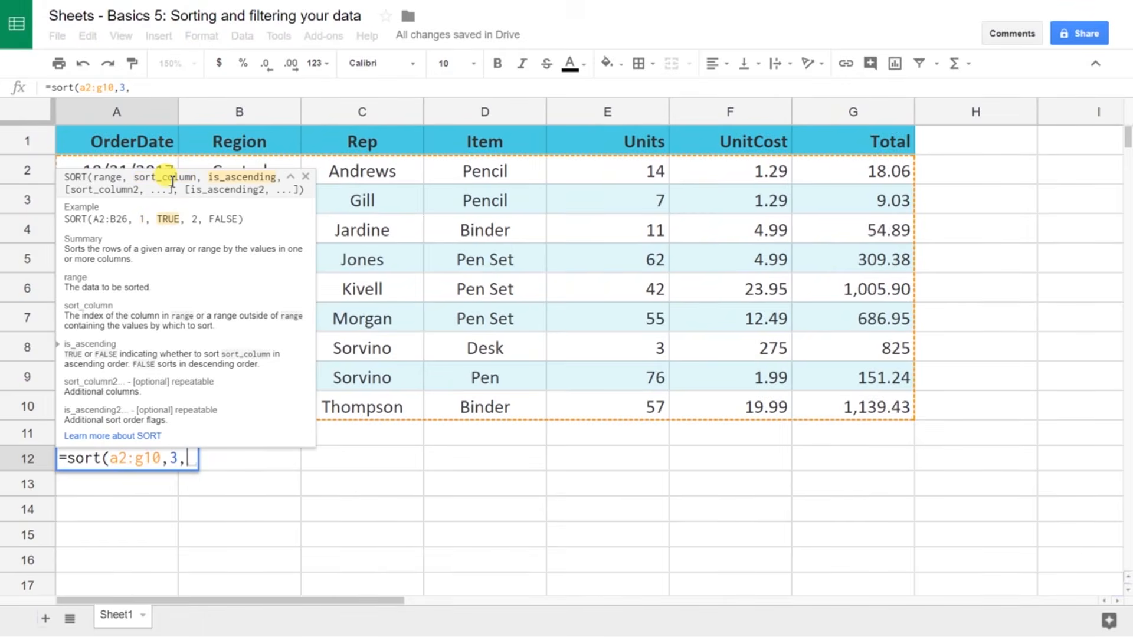
text(true)
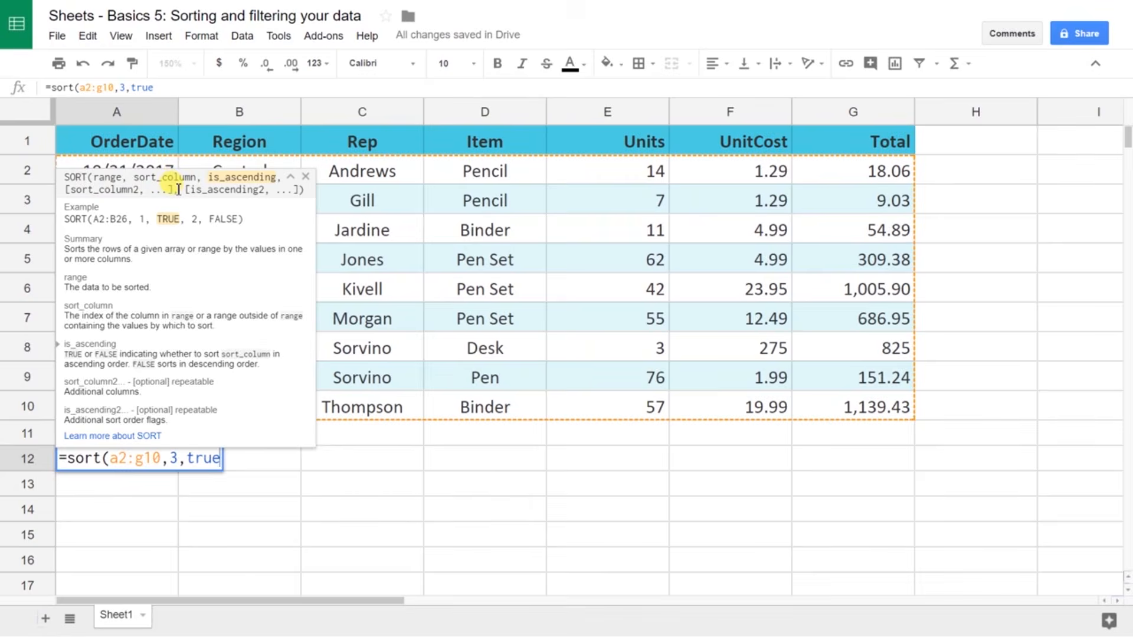
text())
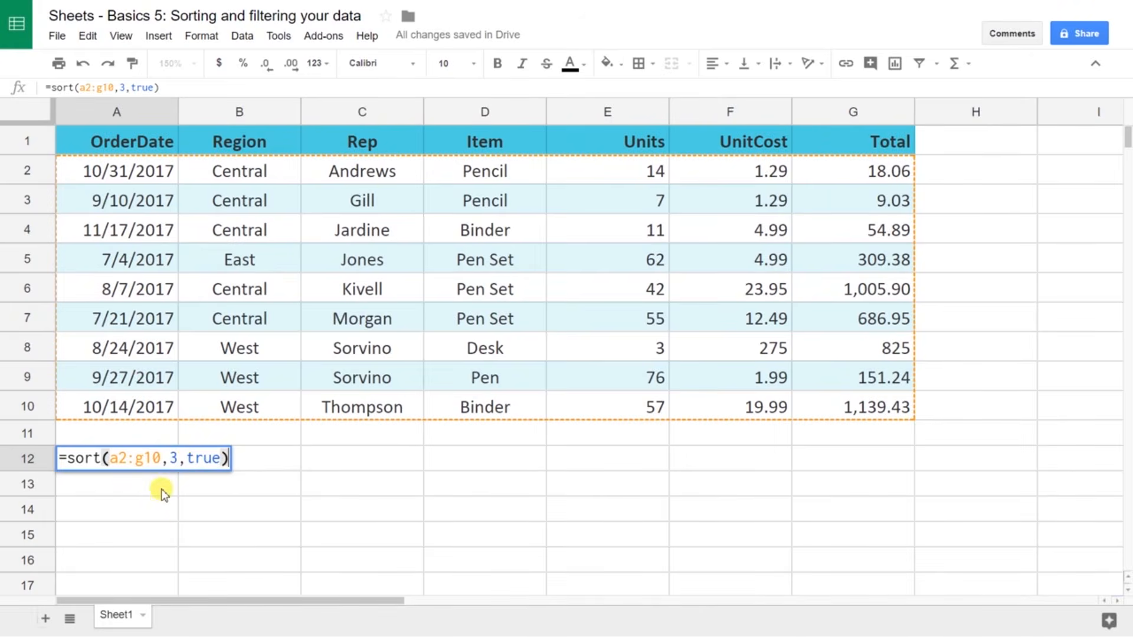
key(Return)
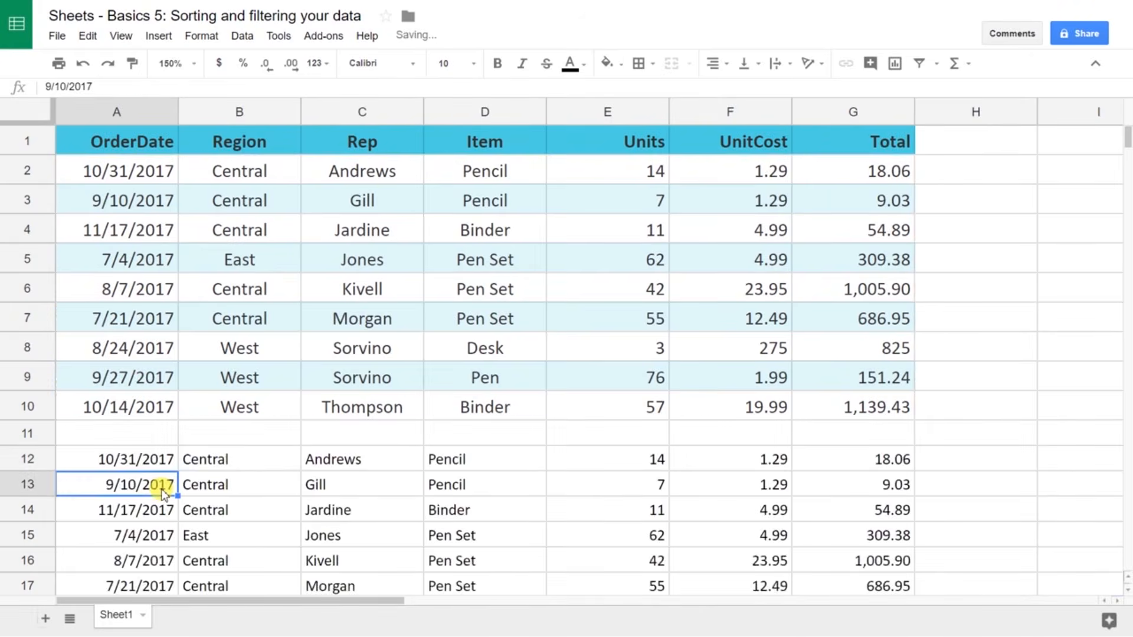
key(Down)
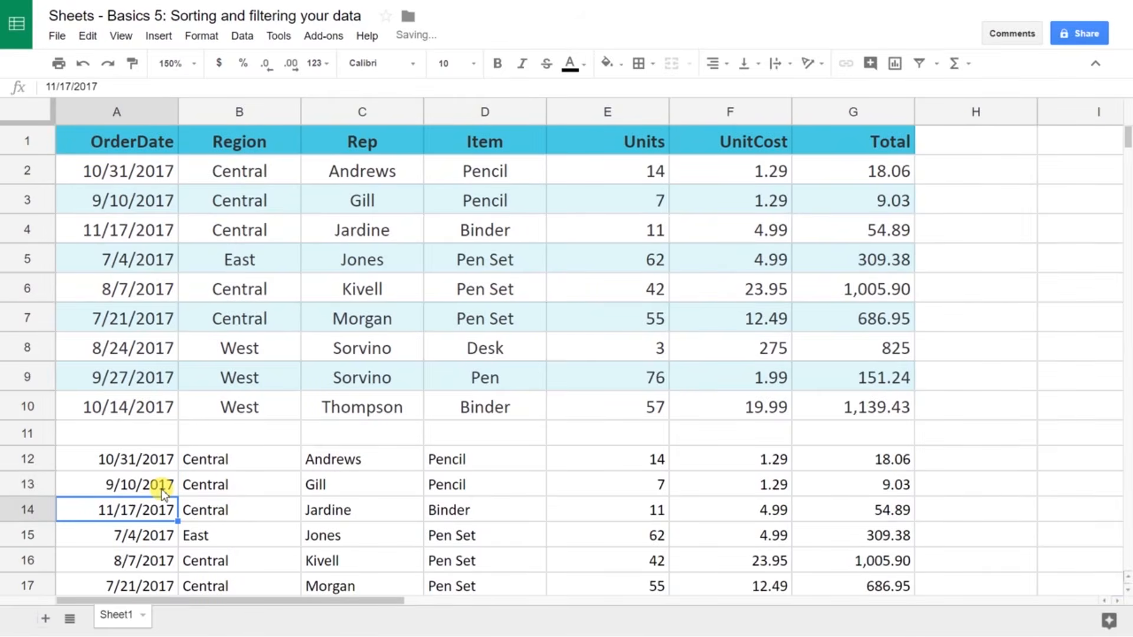
key(Up)
key(Up)
key(Down)
key(Down)
key(Down)
key(Down)
key(Down)
key(Down)
key(Down)
key(Down)
key(Down)
key(Up)
key(Up)
key(Up)
key(Up)
key(Up)
key(Up)
key(Up)
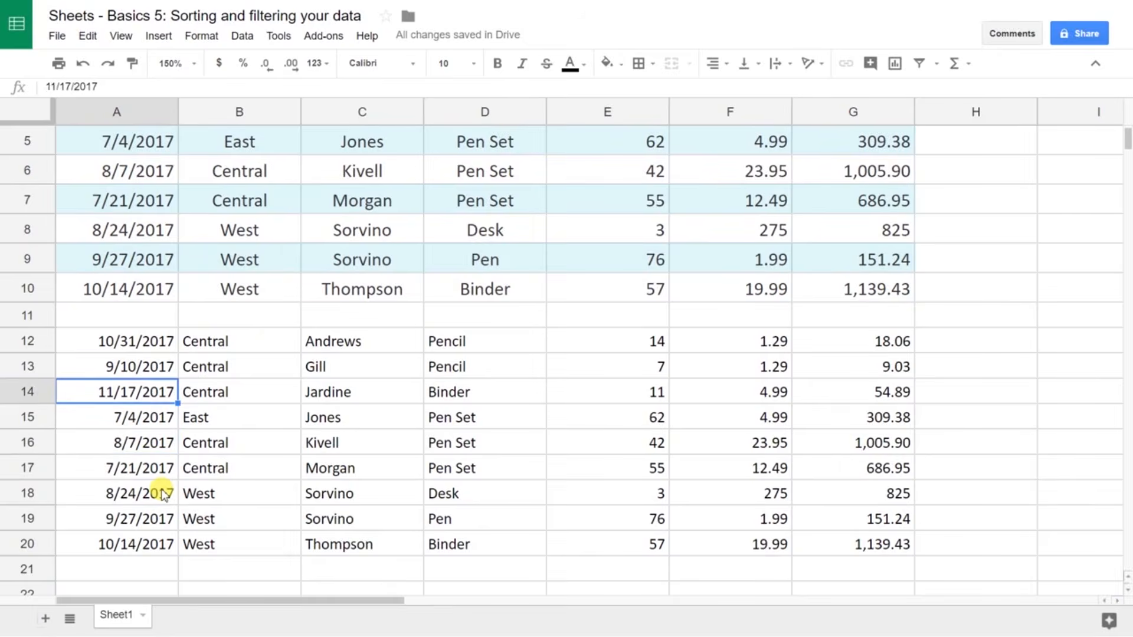
key(Right)
key(Up)
key(Up)
key(Up)
key(Up)
key(Up)
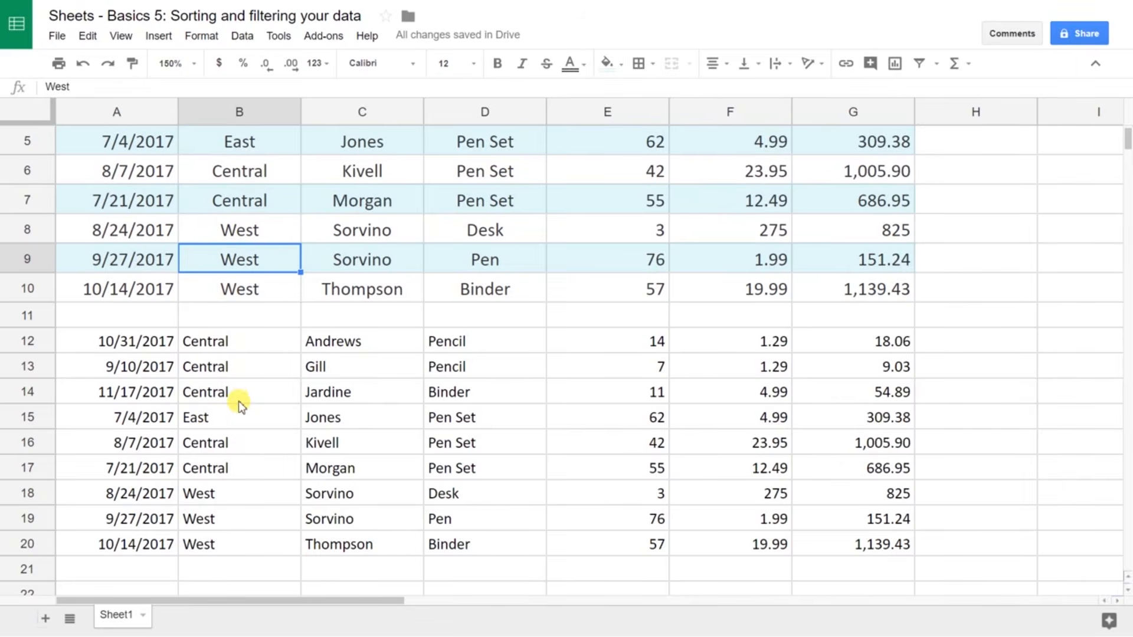
click(266, 372)
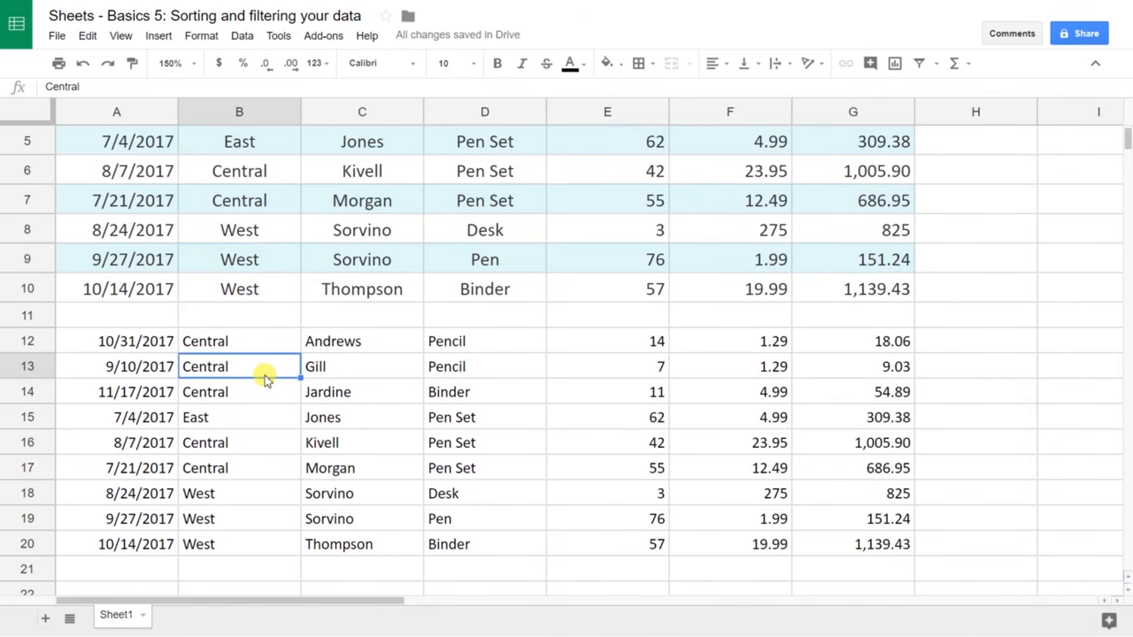
key(Delete)
key(ctrl+z)
click(125, 342)
Step: Clear the SORT formula from A12, then start and partly erase a FILTER formula
key(Delete)
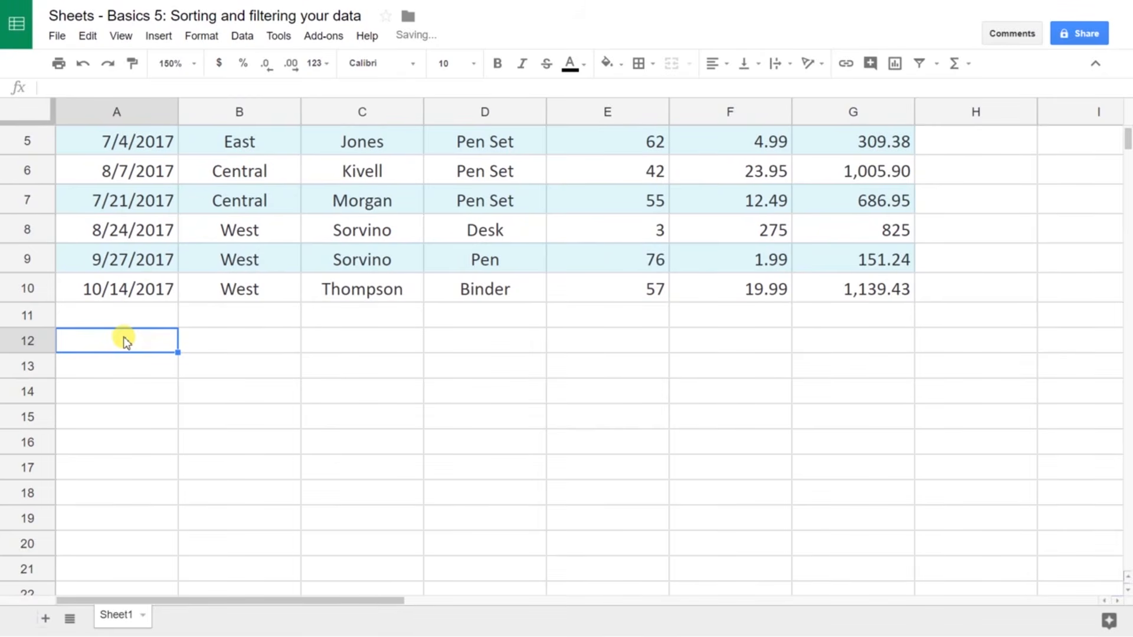
text(=)
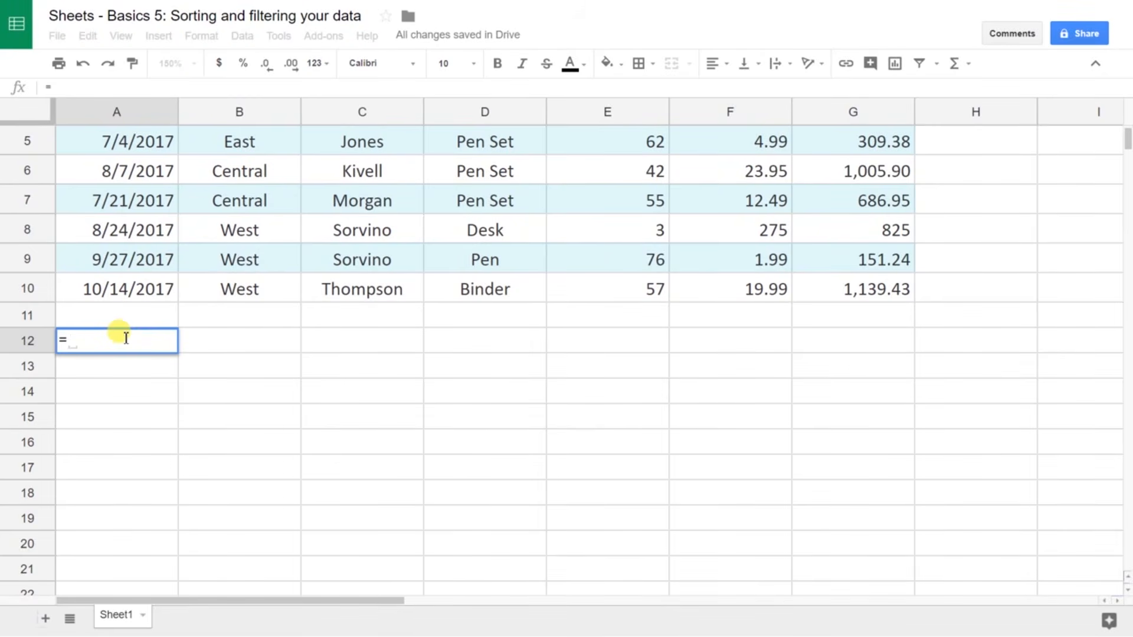
text(filter)
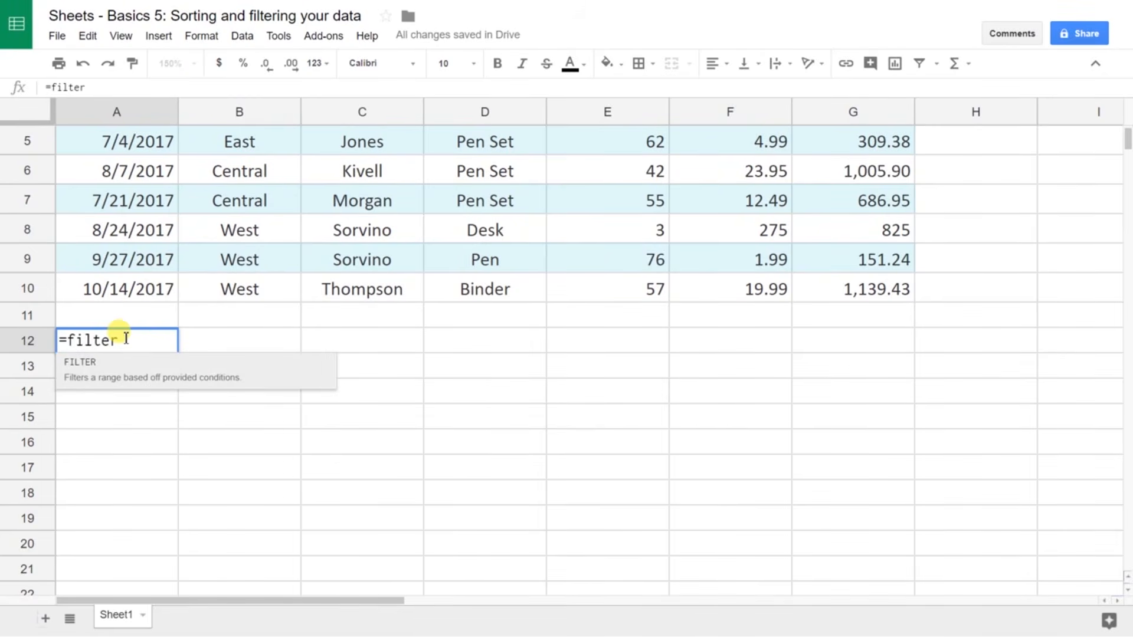
text(()
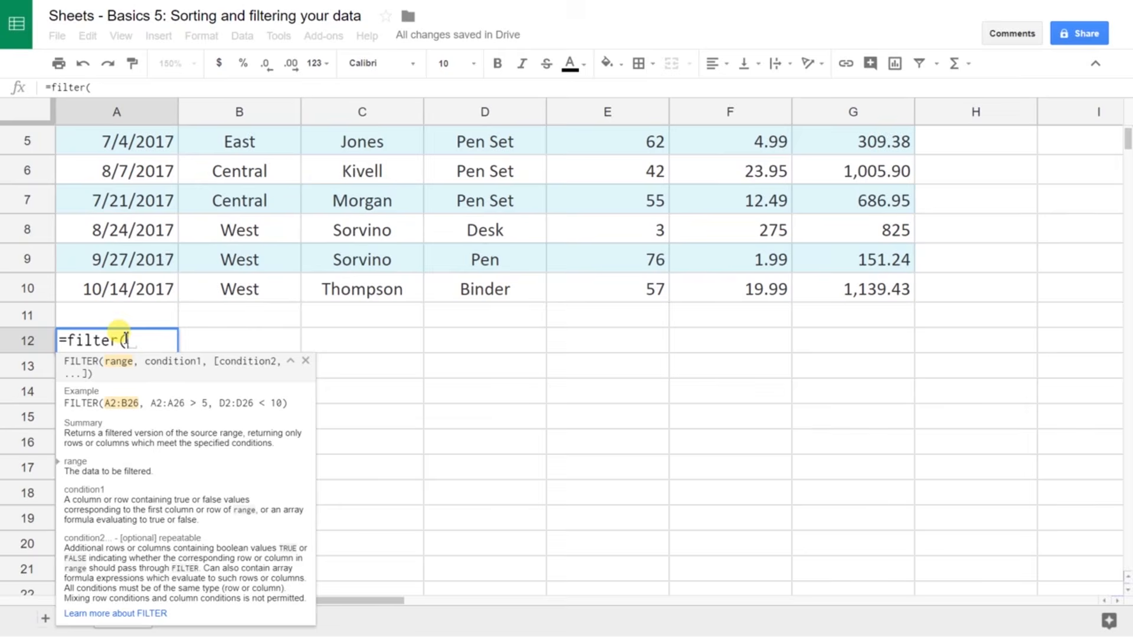
text(a2)
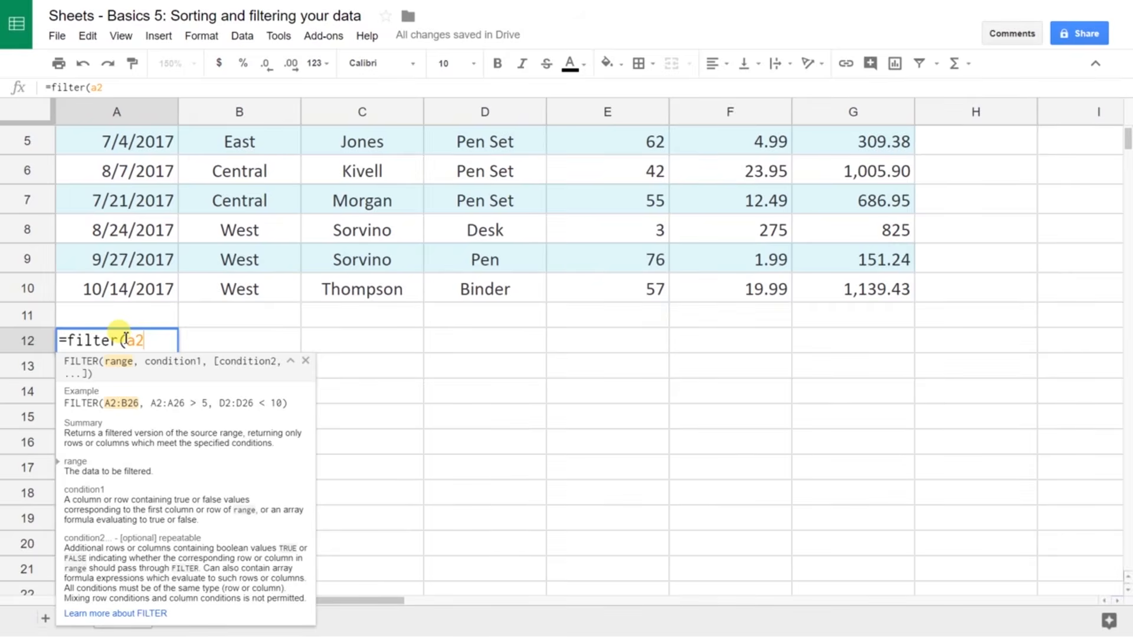
key(BackSpace)
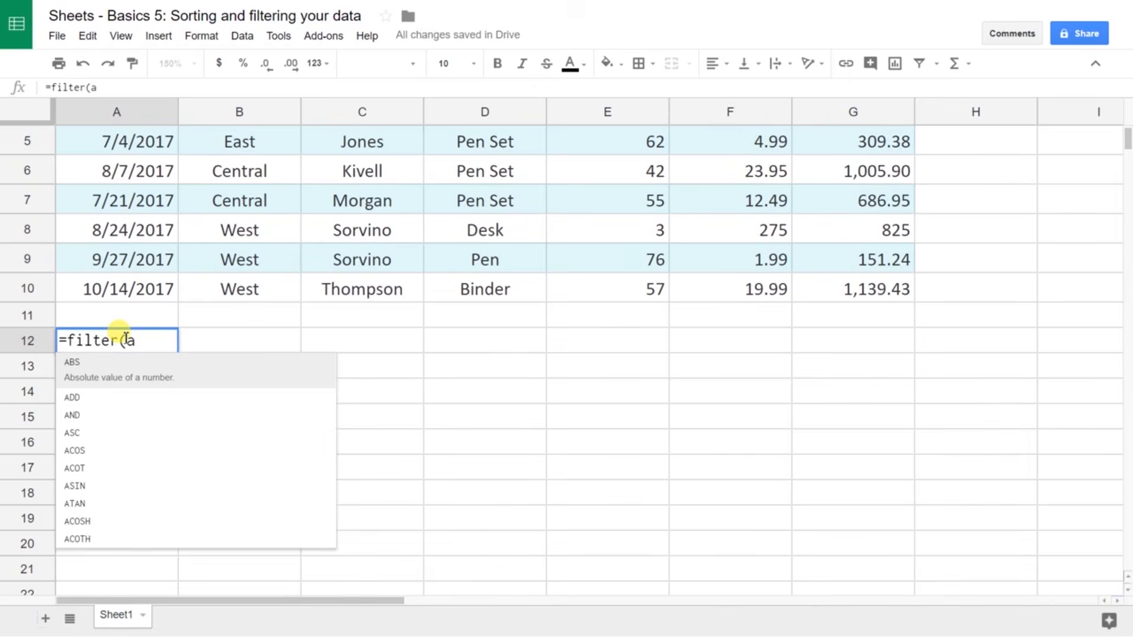
key(BackSpace)
key(BackSpace)
key(BackSpace)
key(BackSpace)
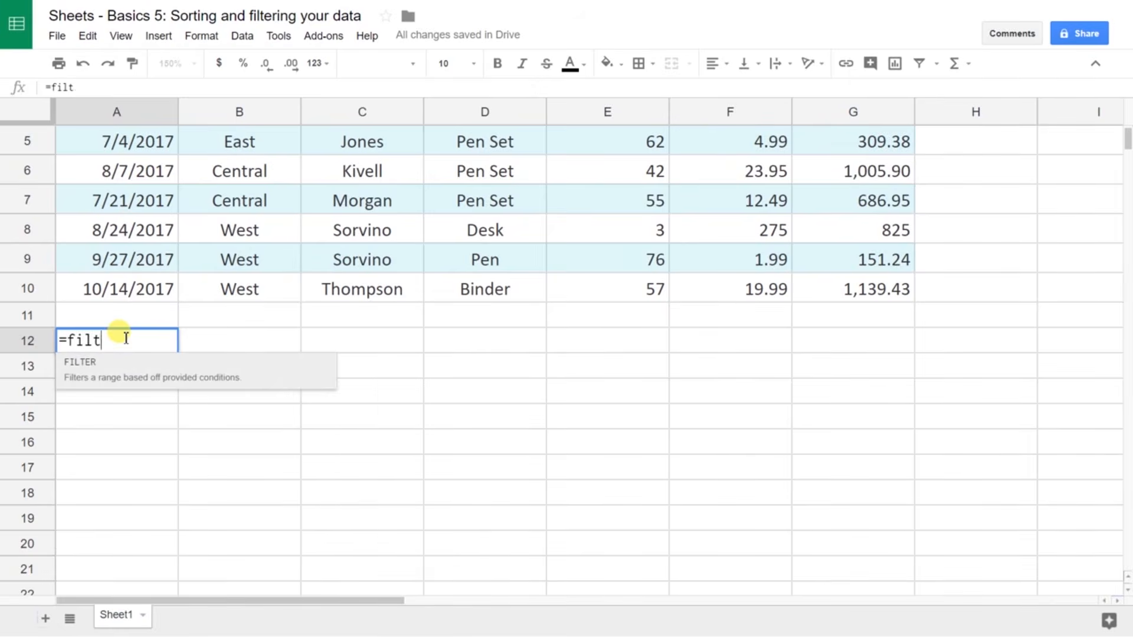
key(BackSpace)
key(BackSpace)
key(BackSpace)
key(BackSpace)
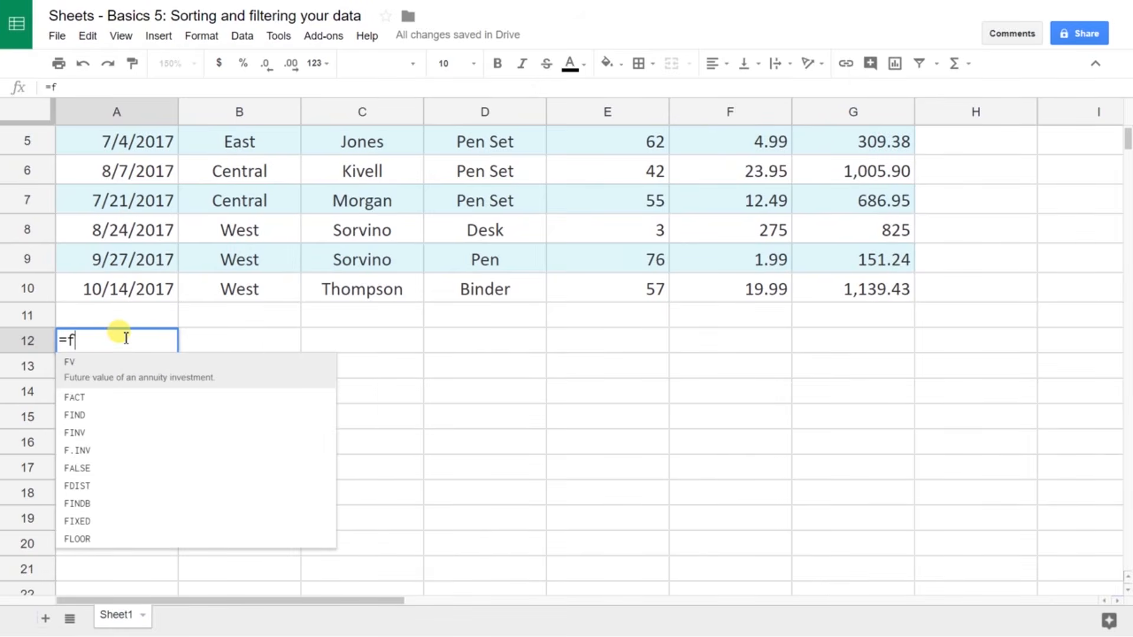
Step: Enter =sortn(a2:g10,3) in A12 to list the three earliest-dated orders
text(sortn)
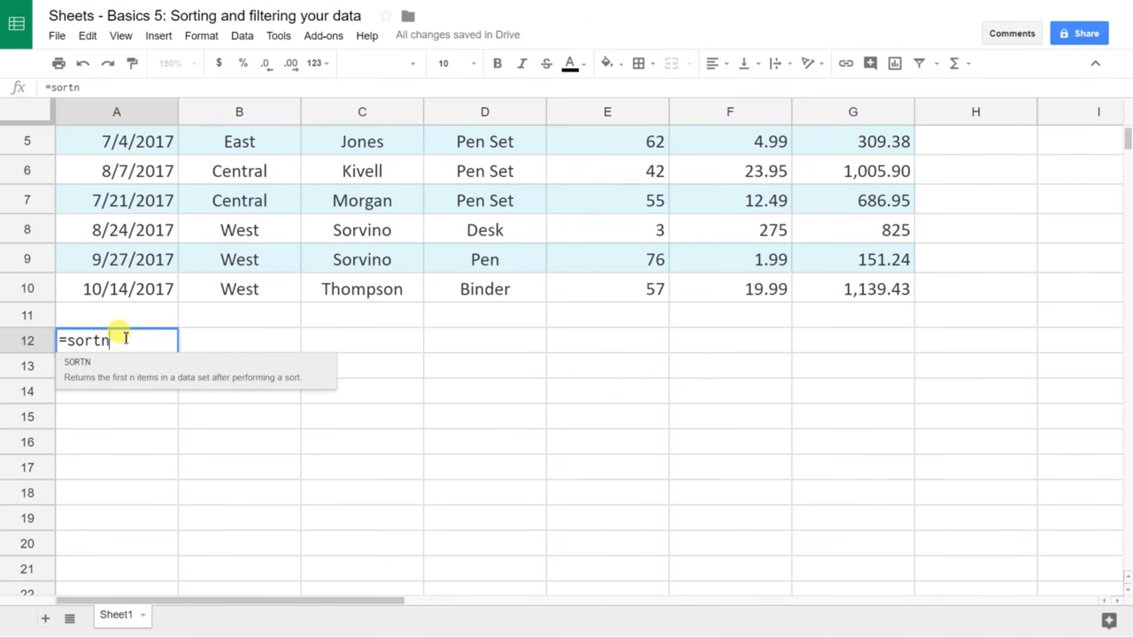
text(()
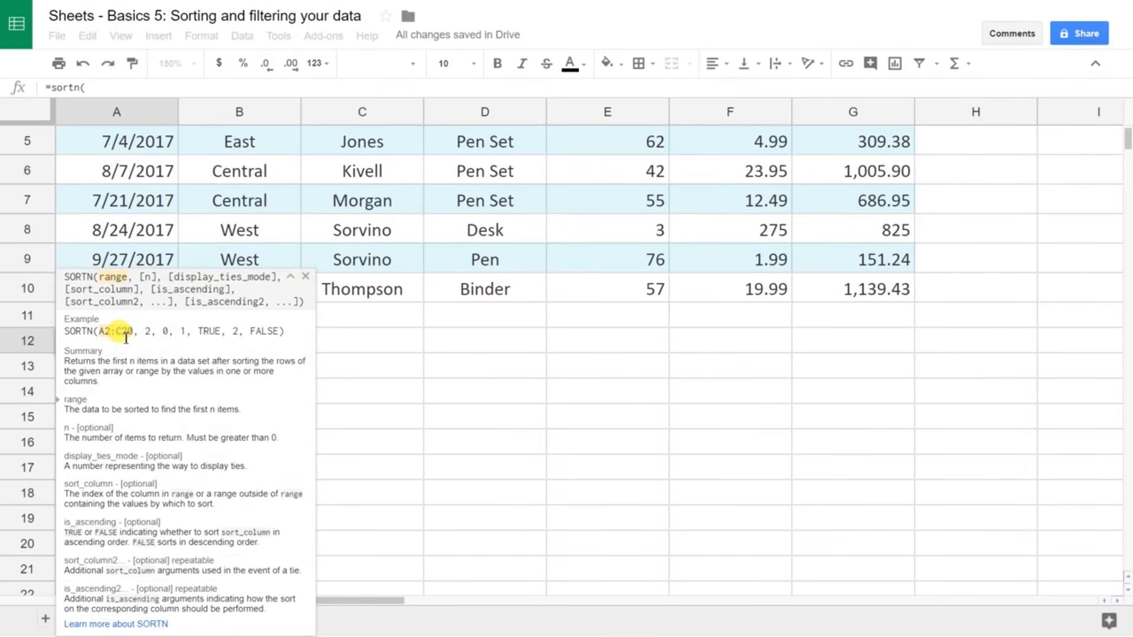
text(a)
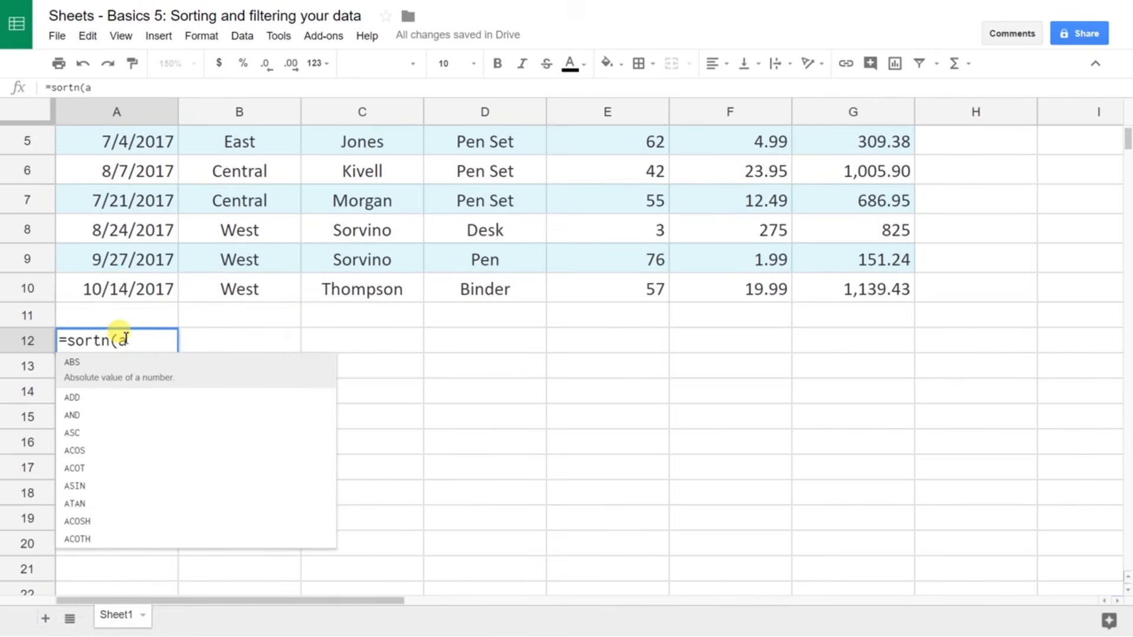
text(2)
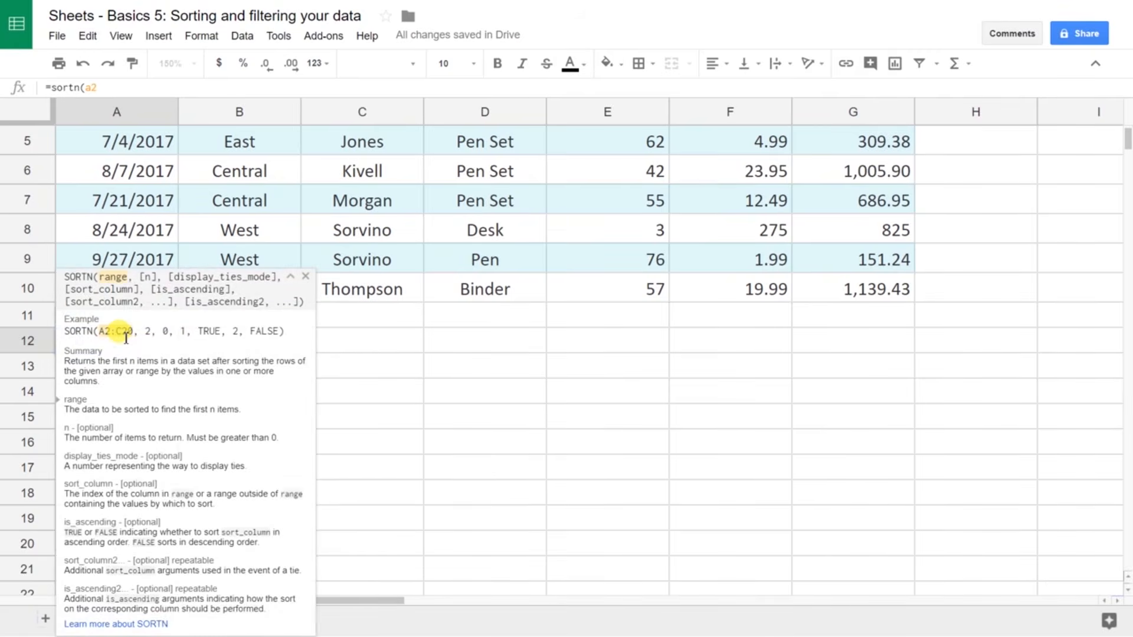
text(:g)
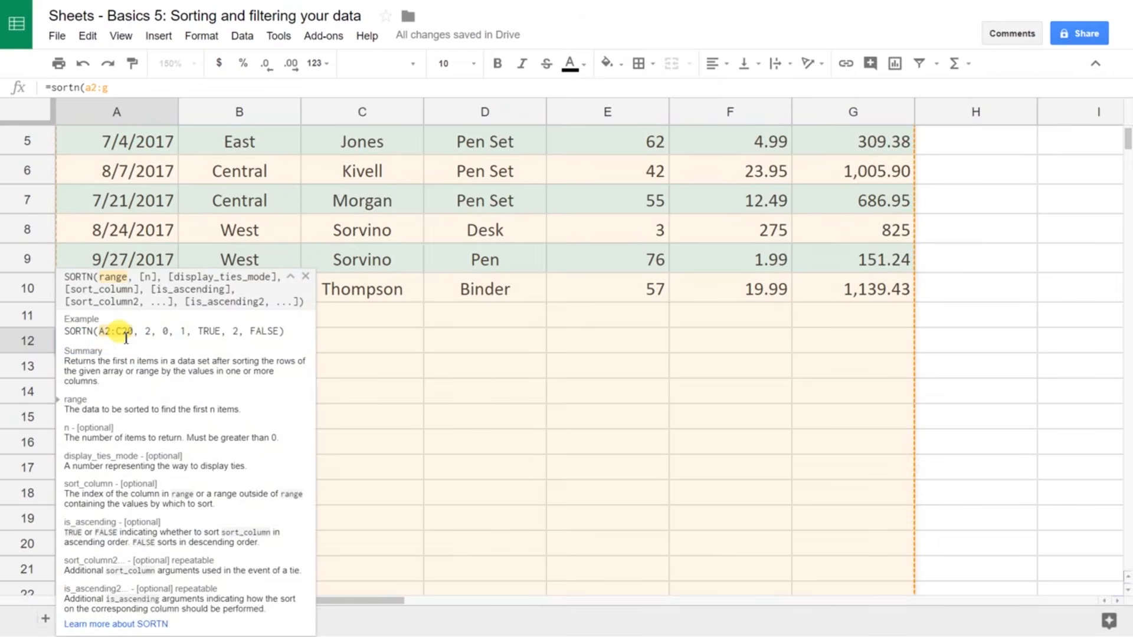
text(10,)
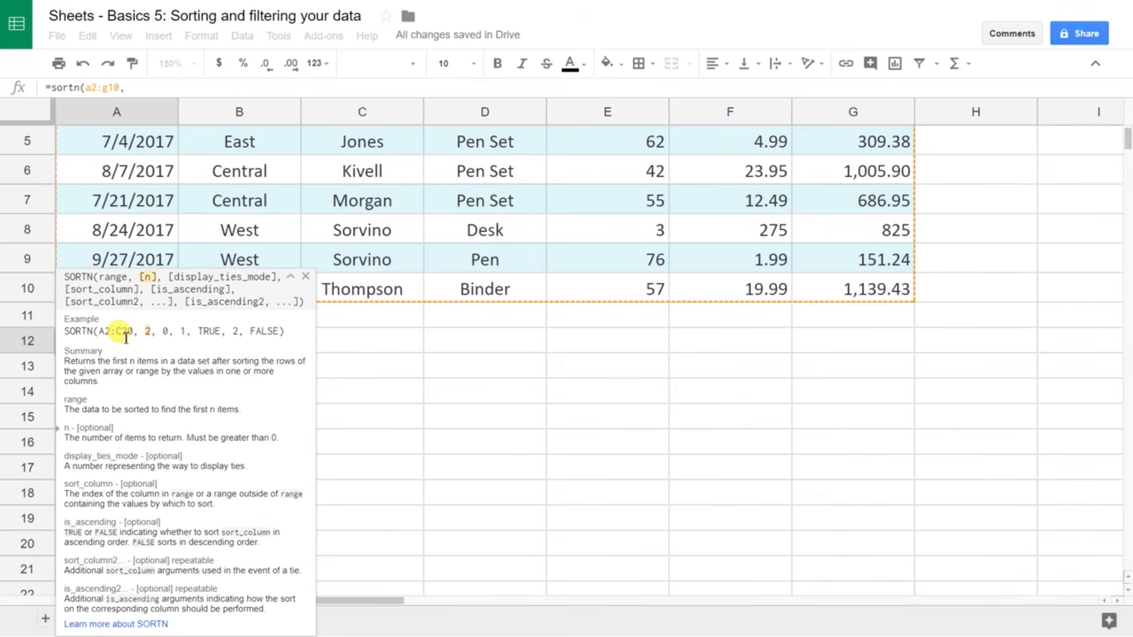
text(3)
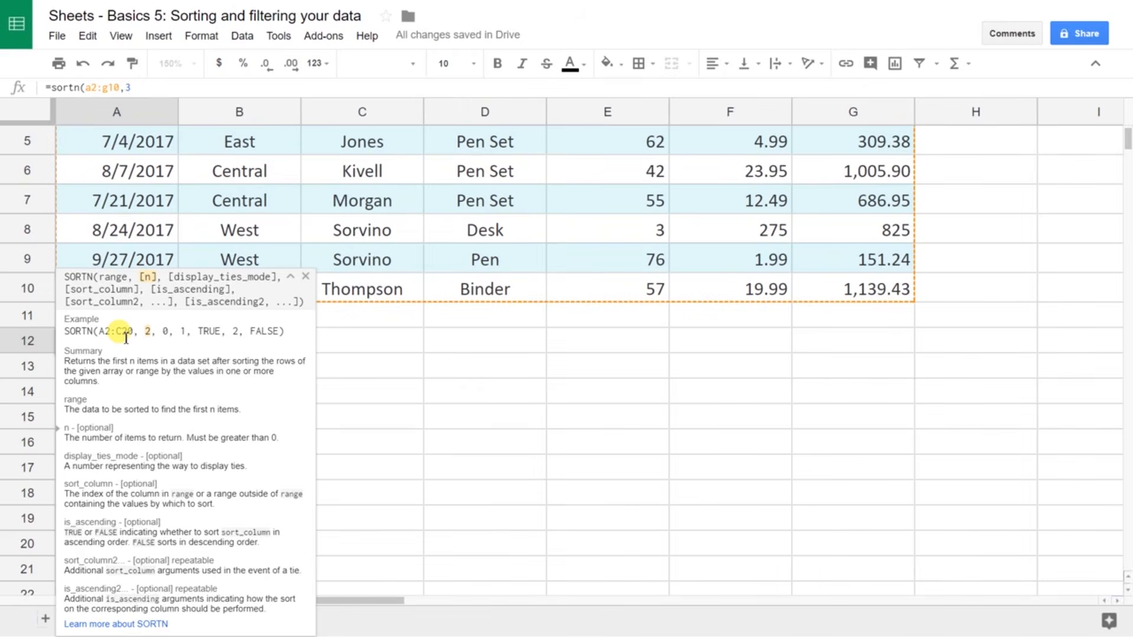
text())
key(Return)
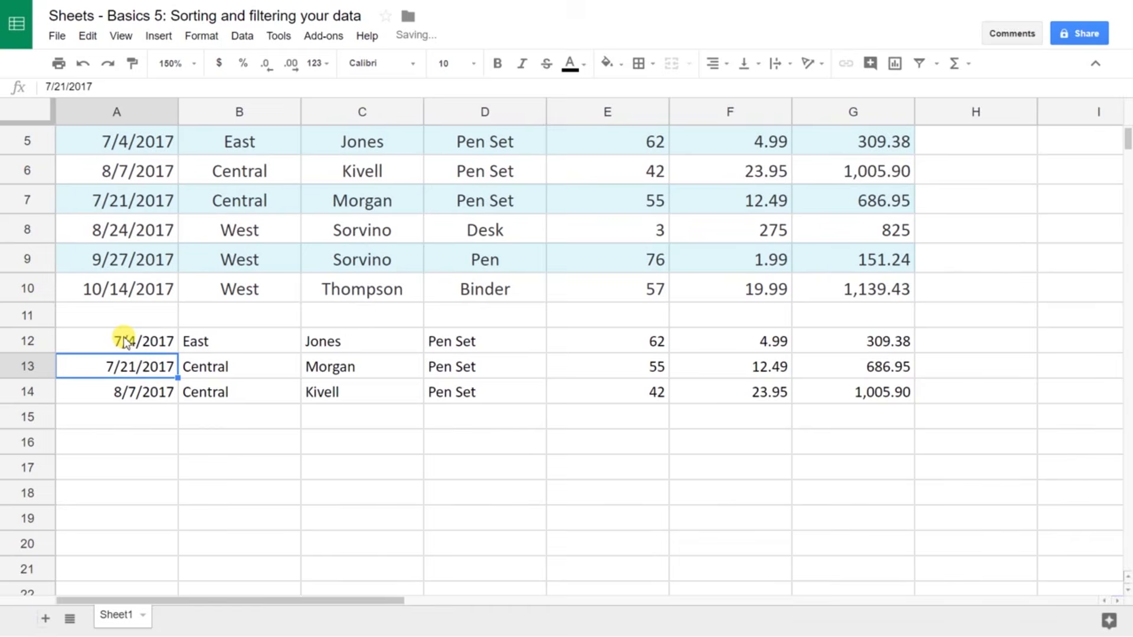
click(122, 336)
scroll(123, 336, up, 2)
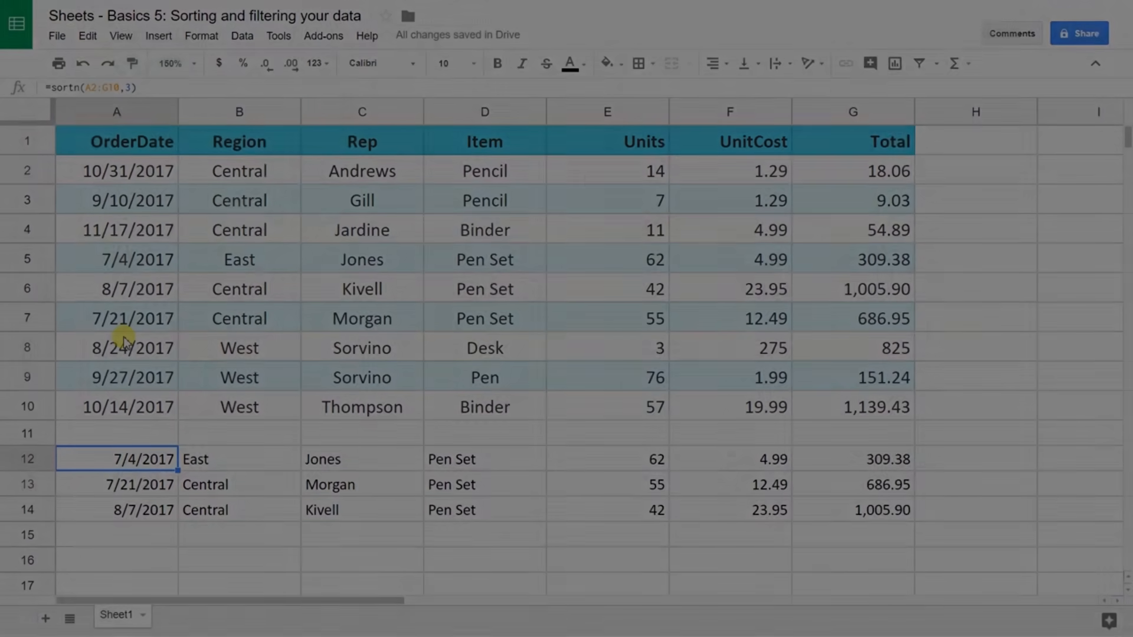